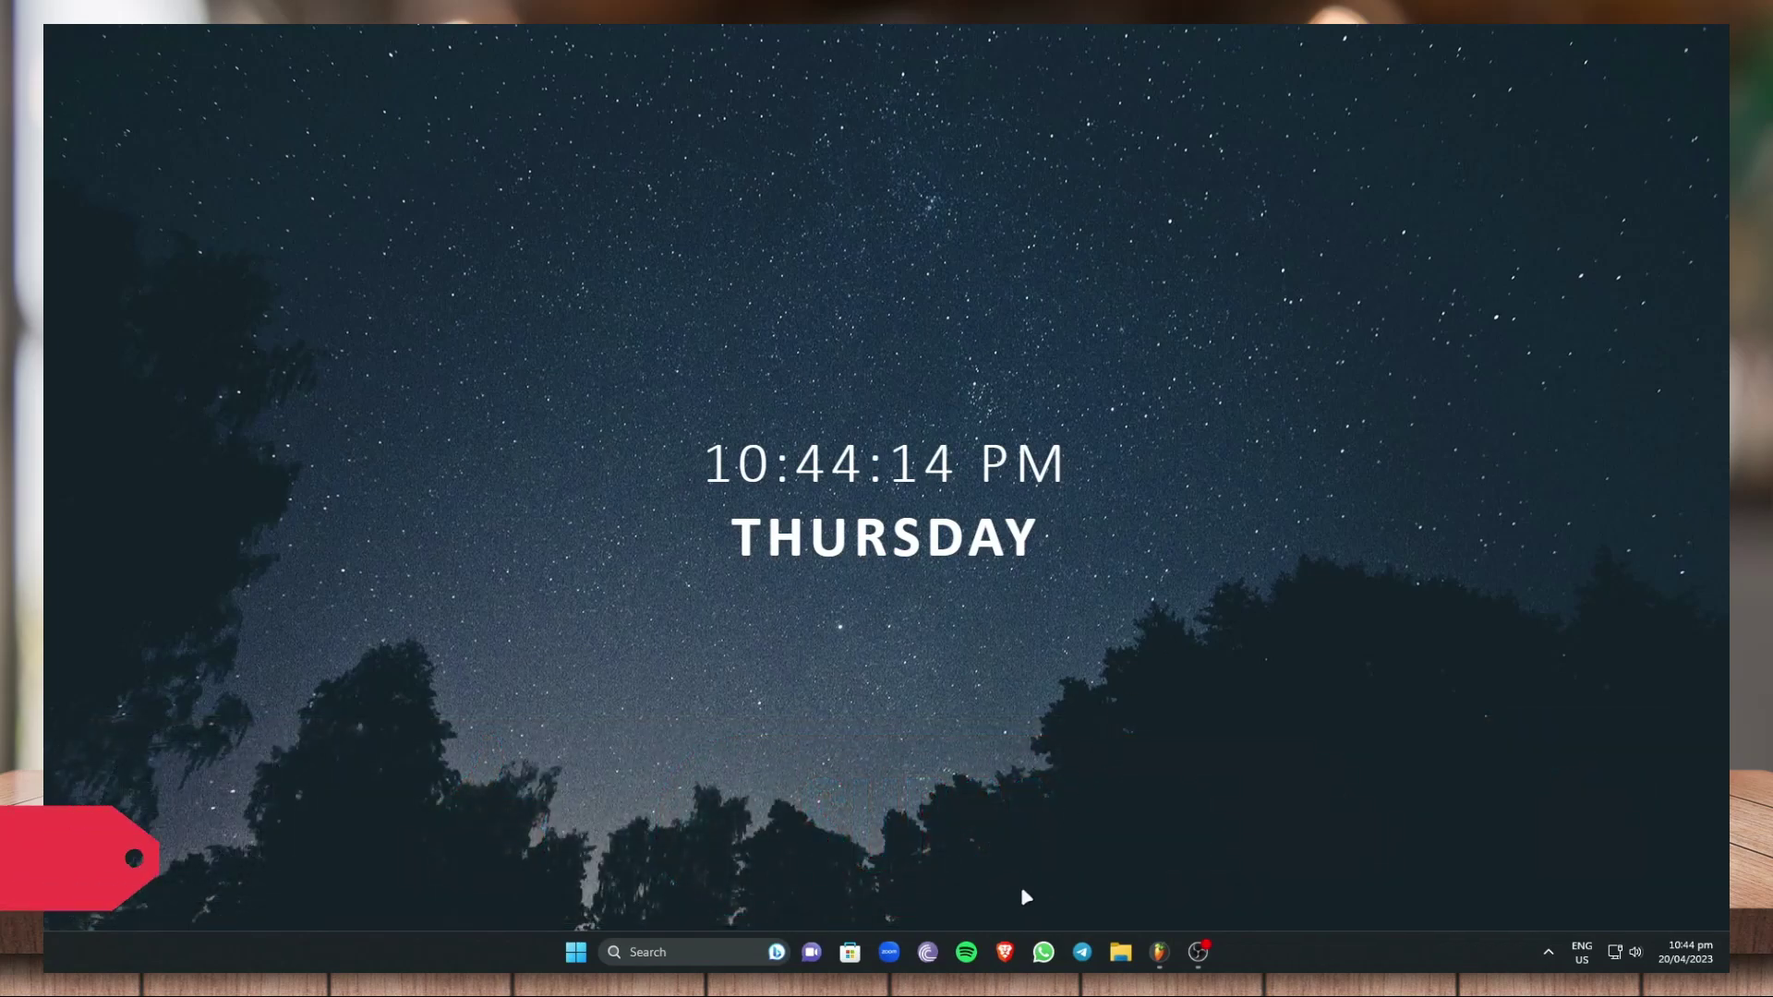
{"action": "left_click", "coordinate": [1005, 947]}
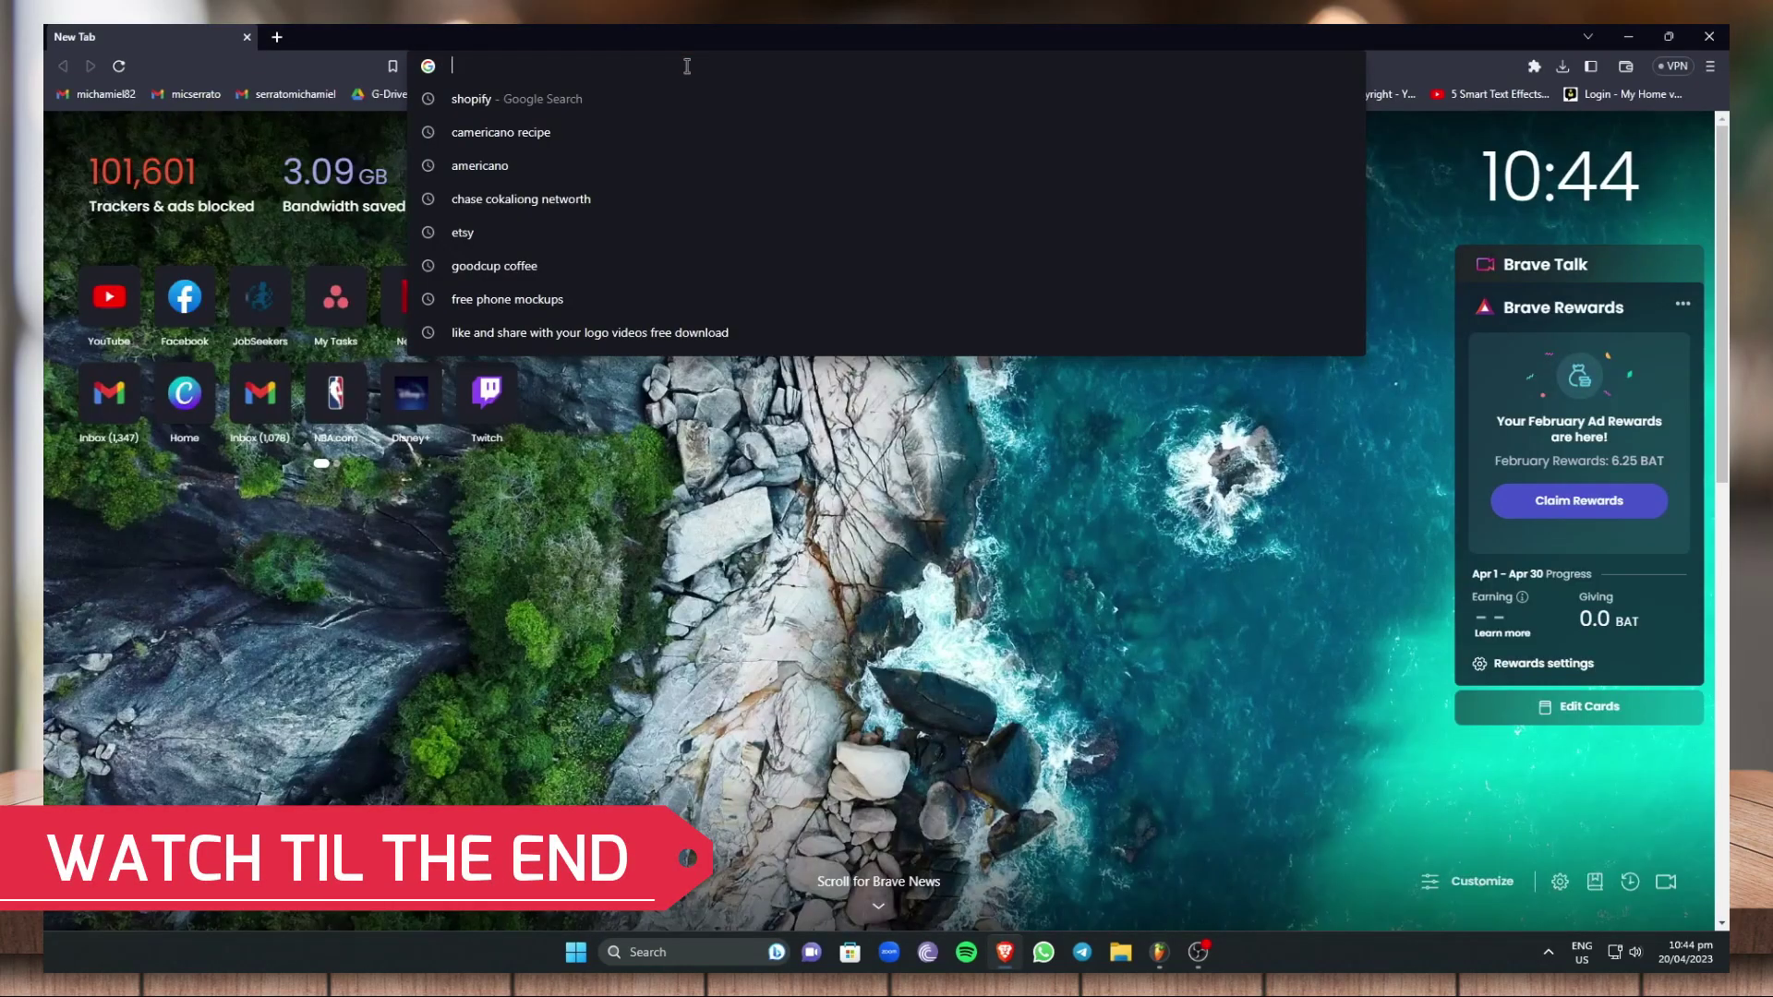
{"action": "type", "text": "www"}
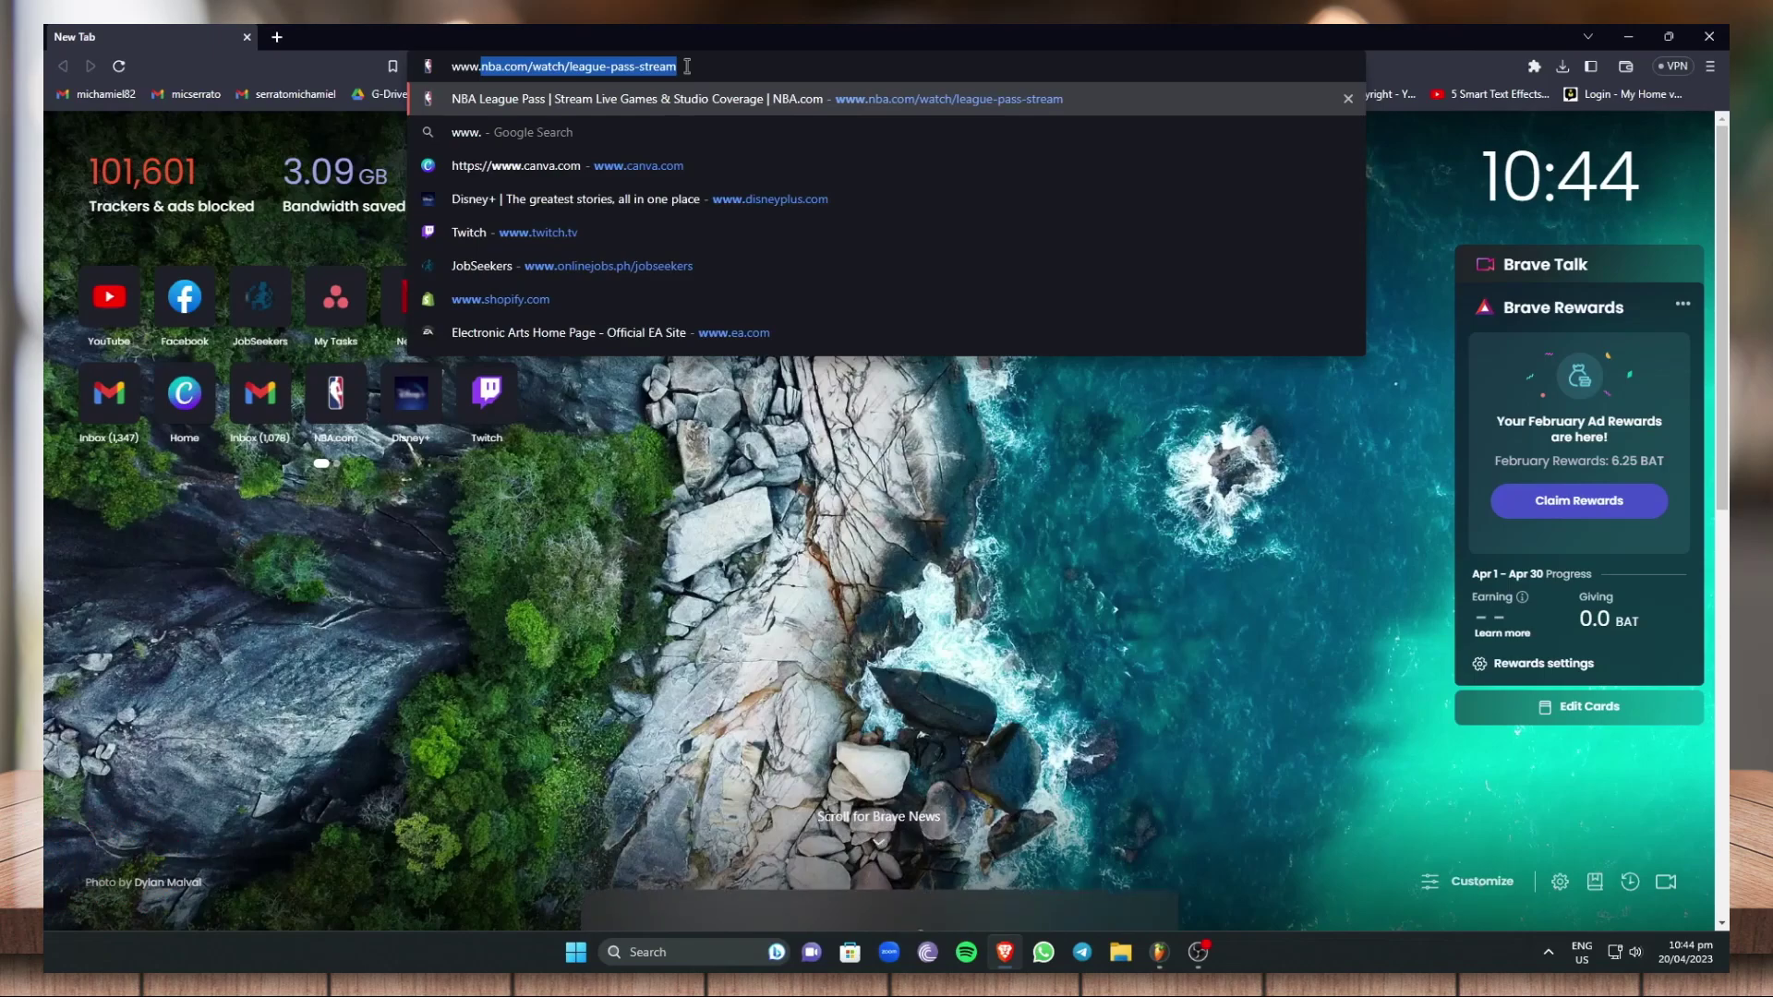
{"action": "type", "text": ".shopi"}
{"action": "key", "text": "Return"}
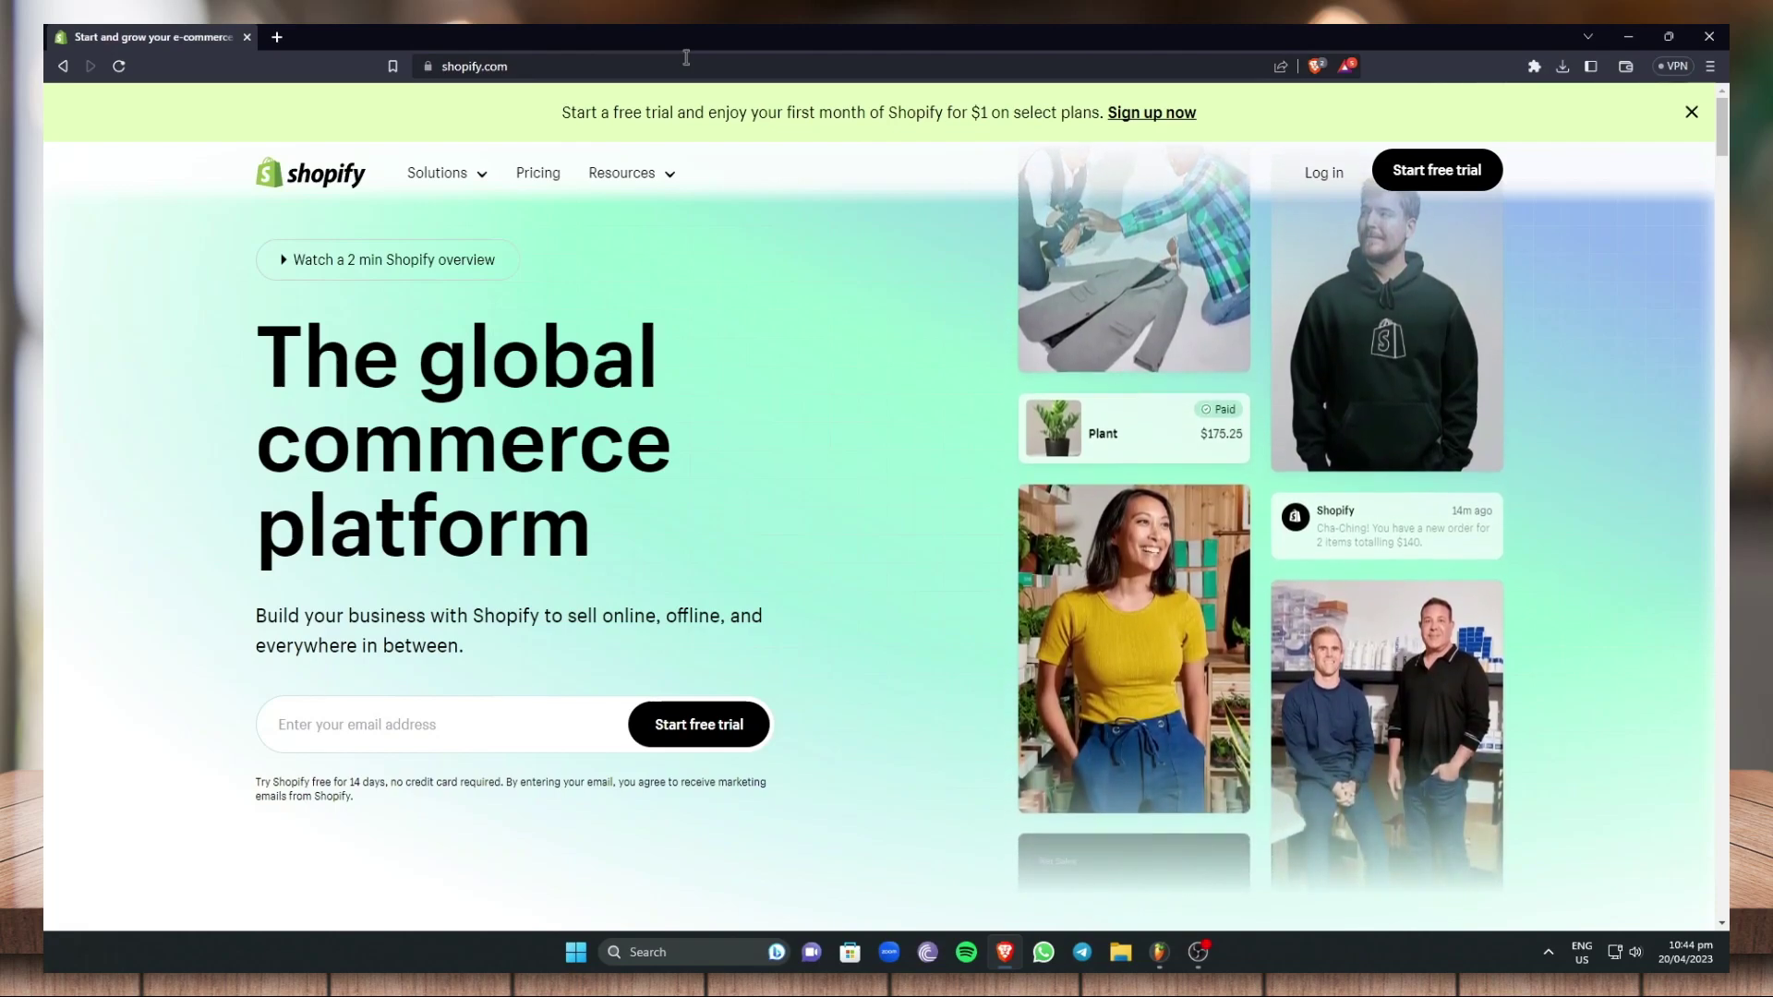
Log in and start creating another store, answering the first setup question with "I'm just starting"
{"action": "left_click", "coordinate": [1325, 174]}
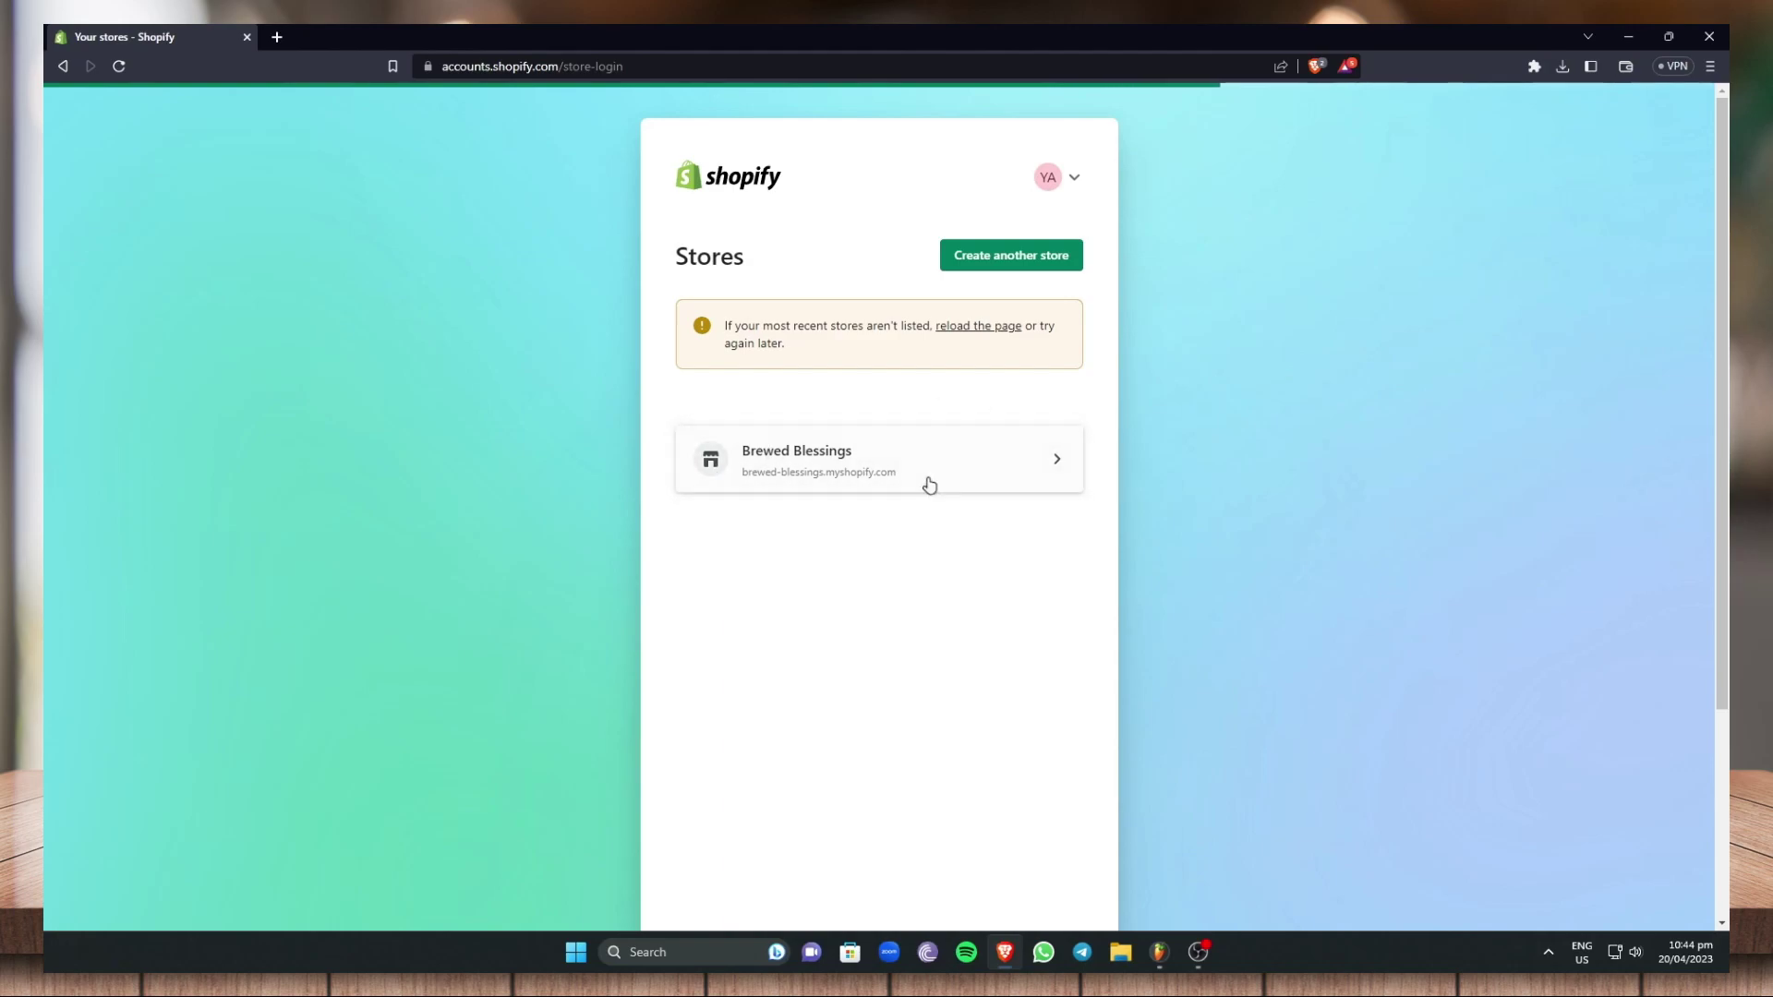
{"action": "left_click", "coordinate": [976, 263]}
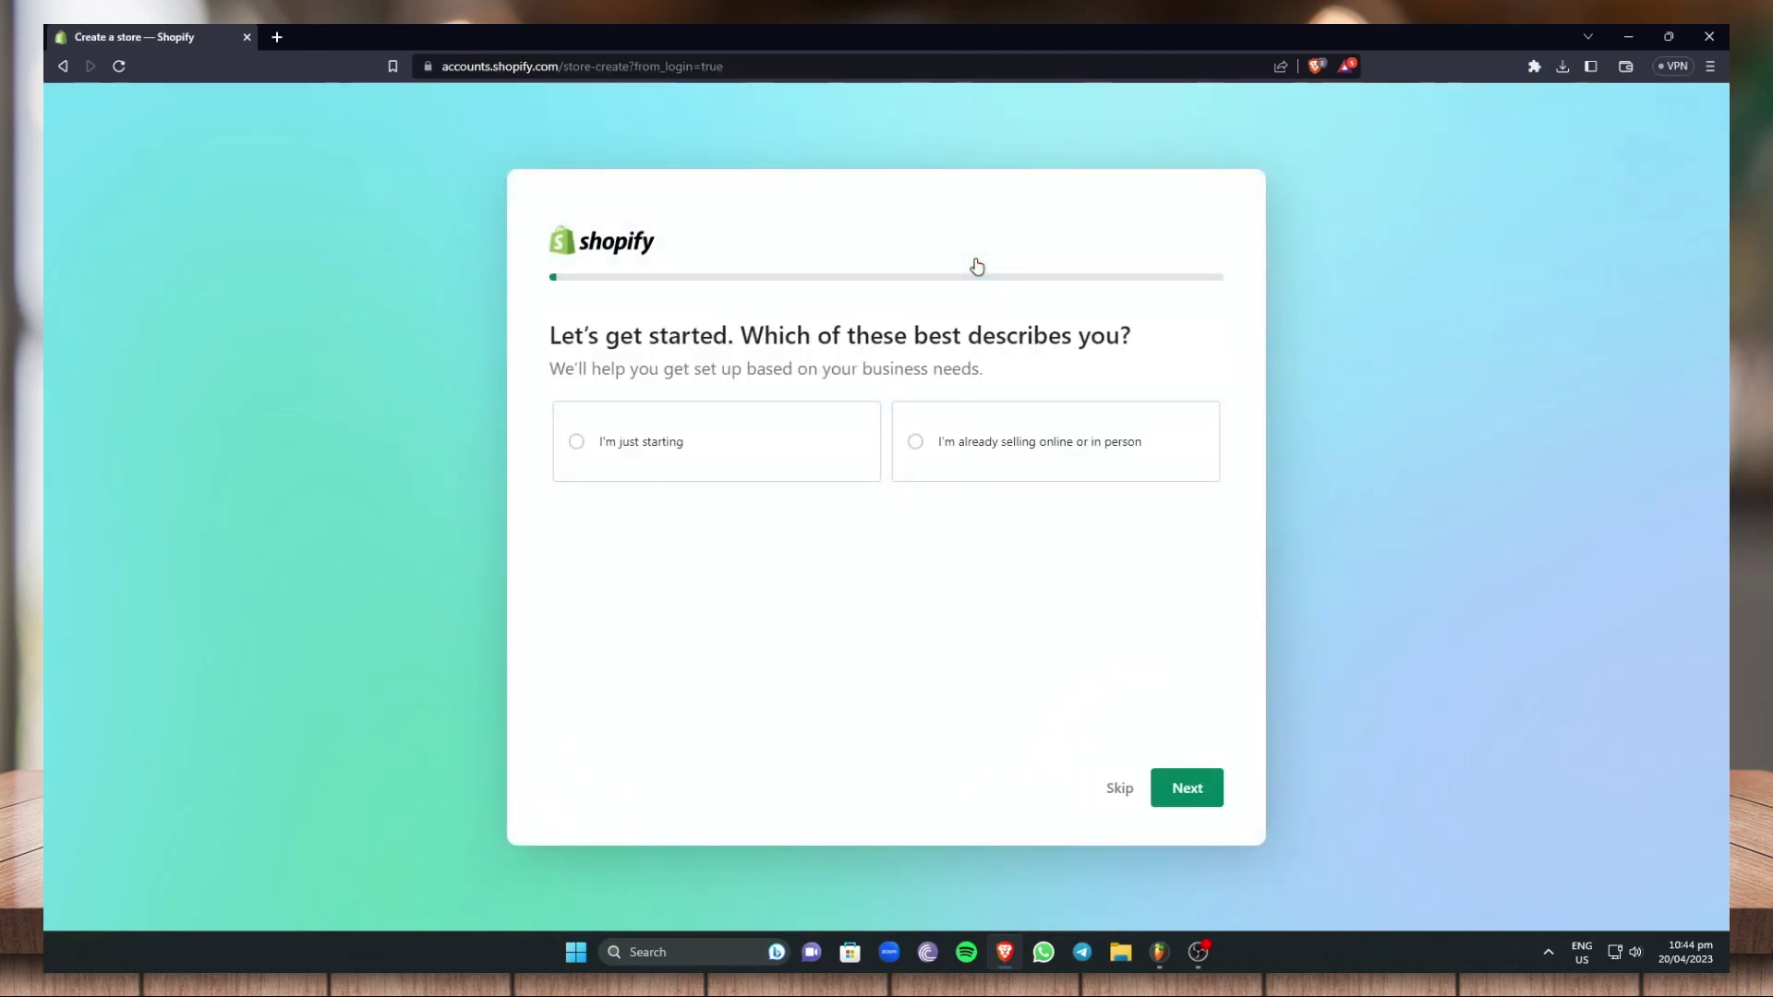
{"action": "left_click", "coordinate": [594, 449]}
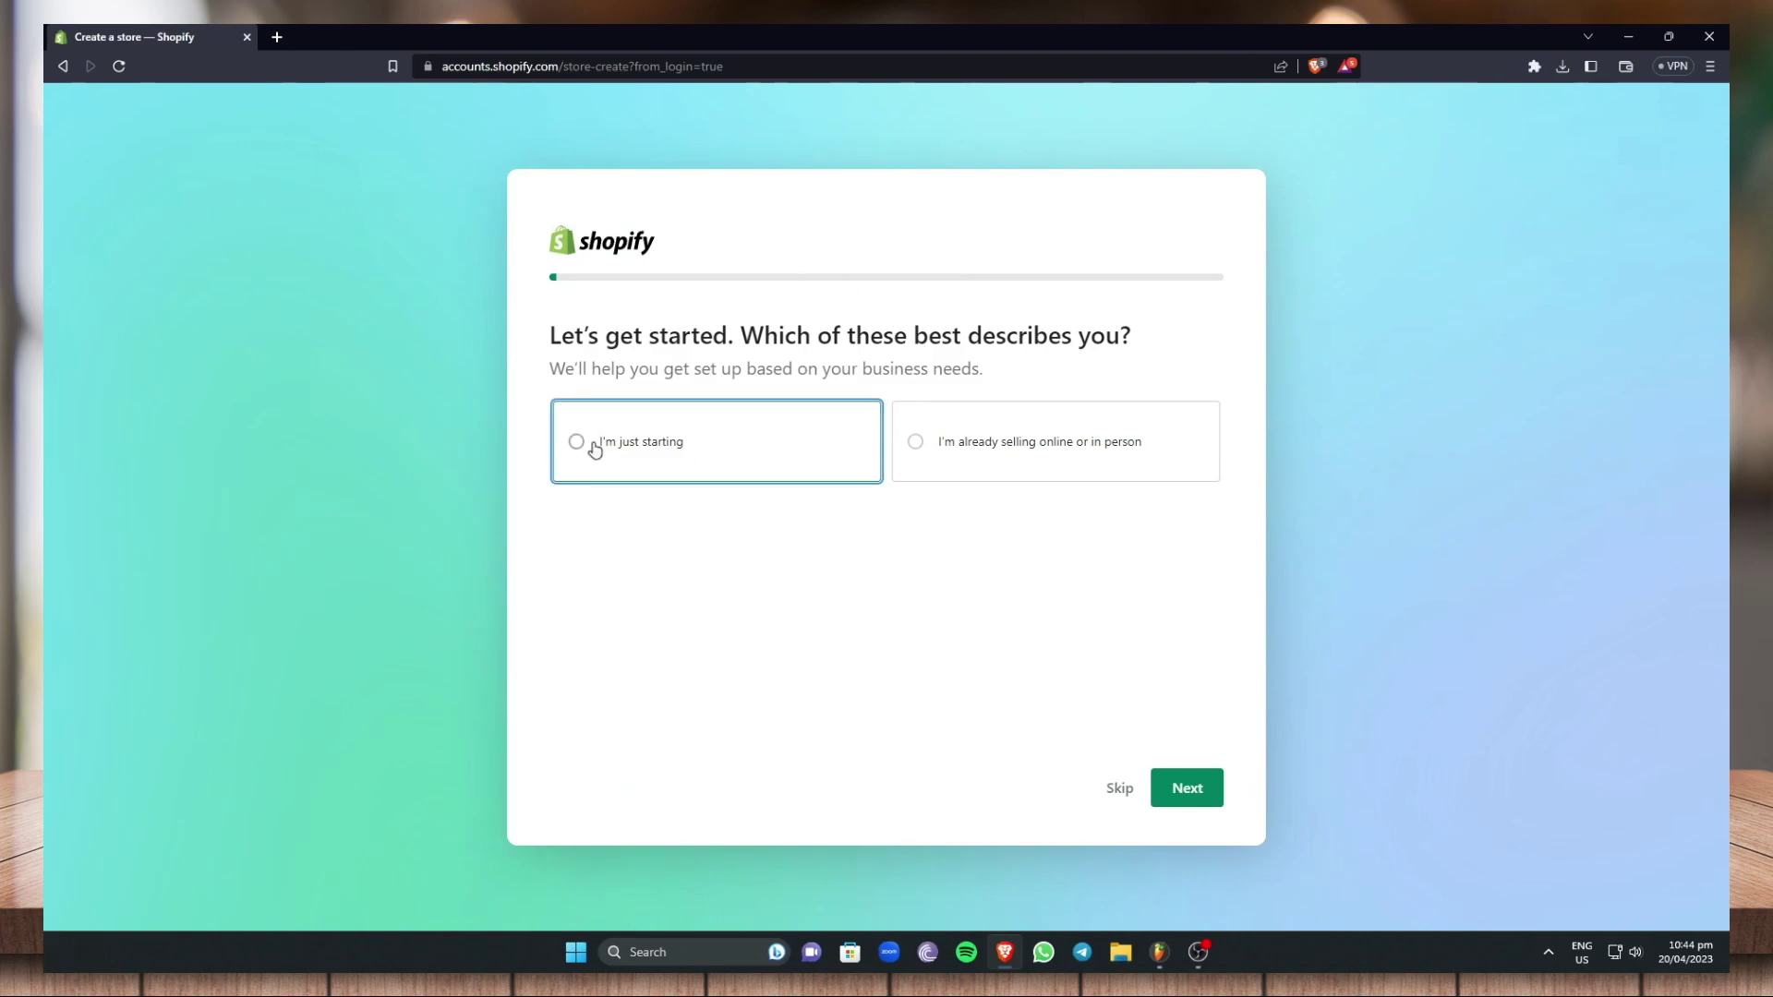
{"action": "left_click", "coordinate": [1211, 791]}
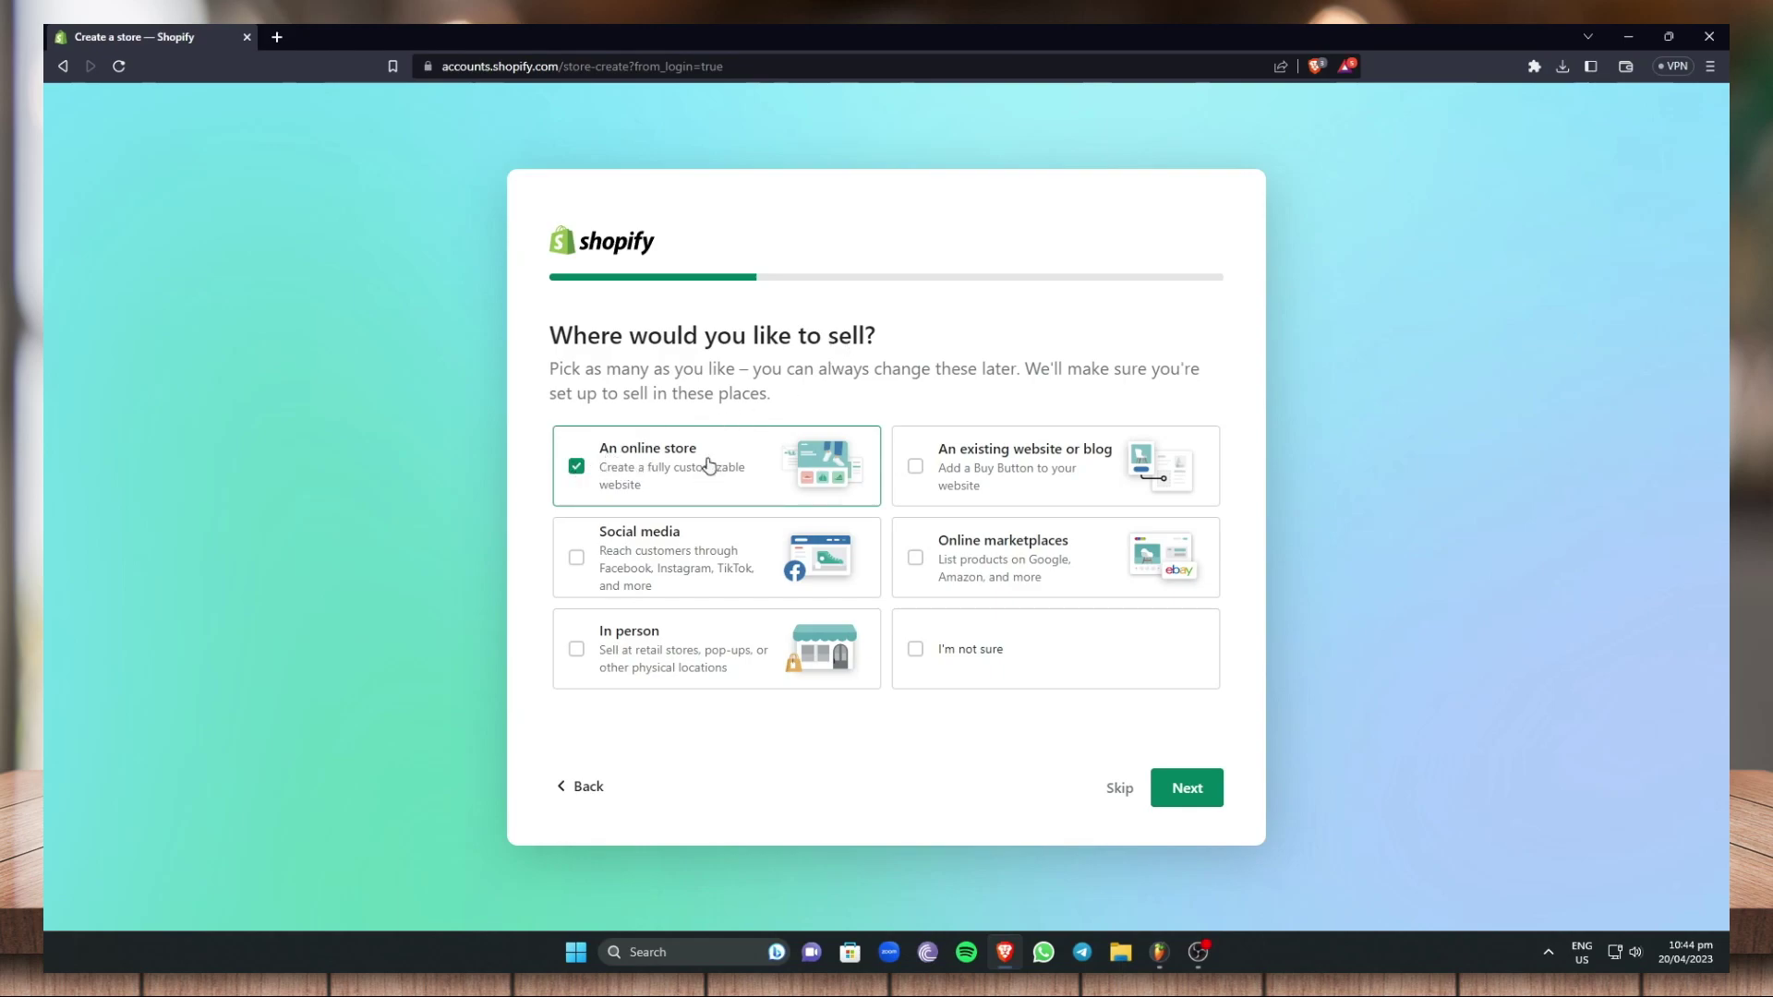
Keep "An online store" as the only selected place to sell and continue the store setup
{"action": "left_click", "coordinate": [639, 568]}
{"action": "left_click", "coordinate": [678, 560]}
{"action": "left_click", "coordinate": [969, 490]}
{"action": "left_click", "coordinate": [951, 545]}
{"action": "left_click", "coordinate": [924, 471]}
{"action": "left_click", "coordinate": [923, 554]}
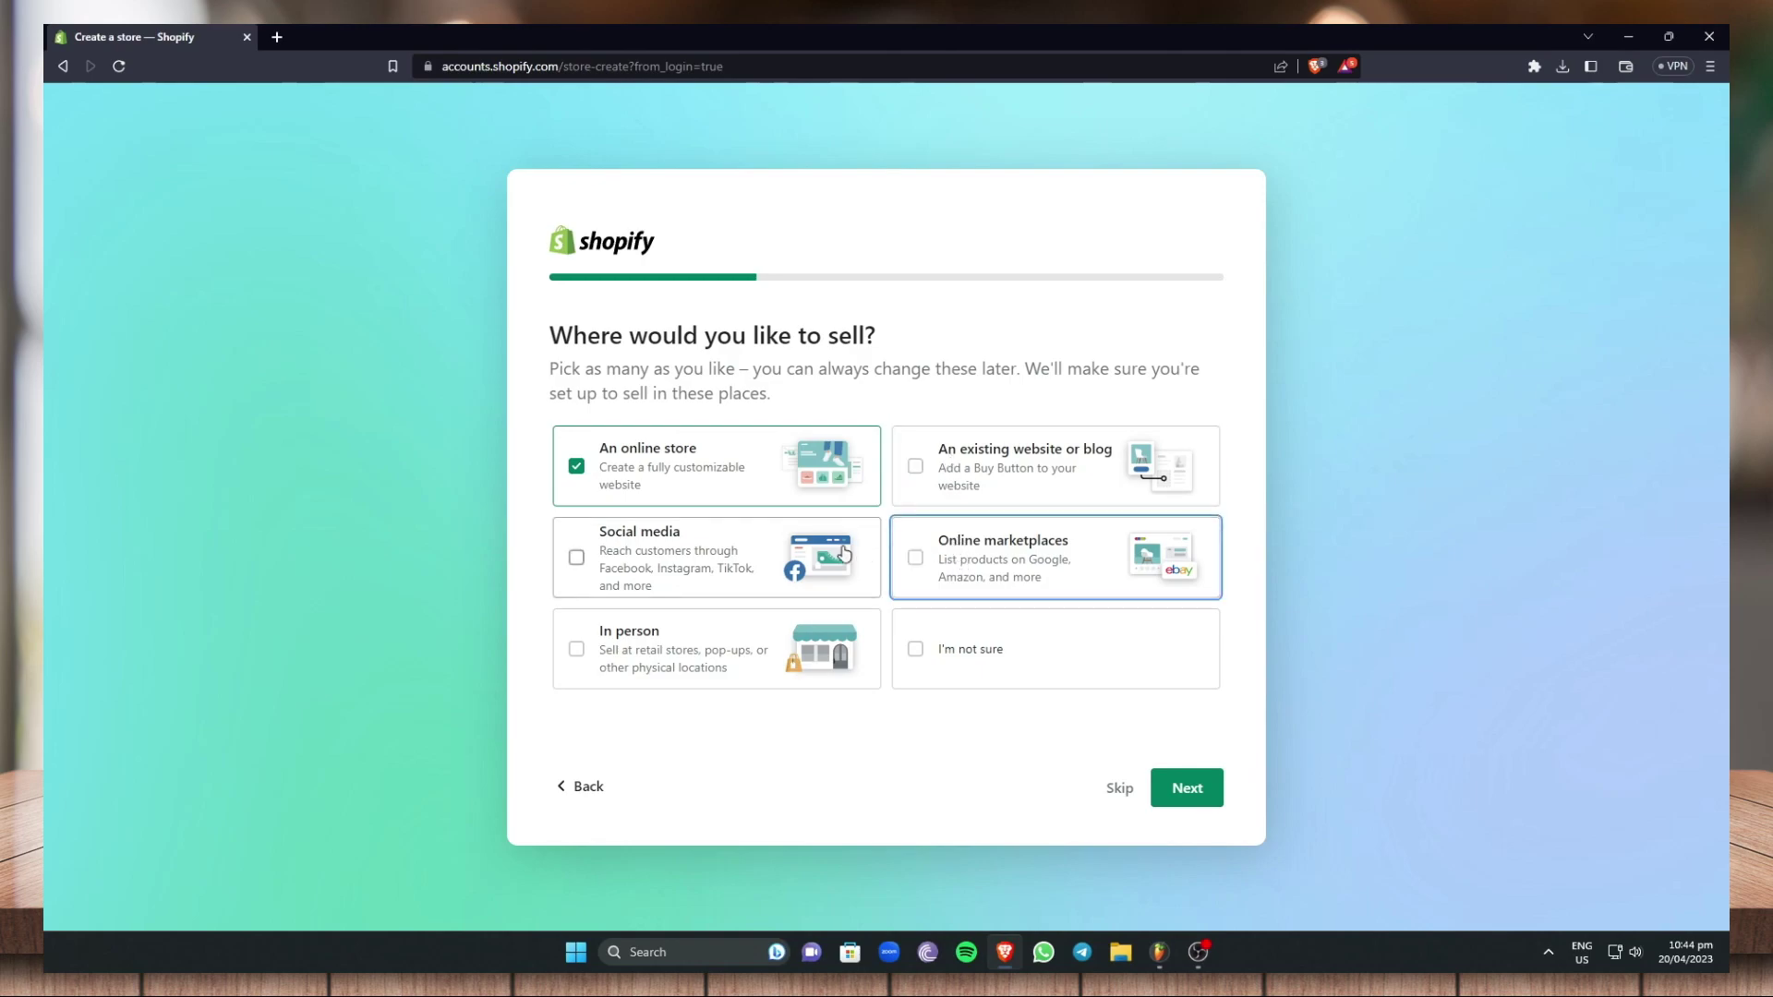
{"action": "left_click", "coordinate": [1184, 790]}
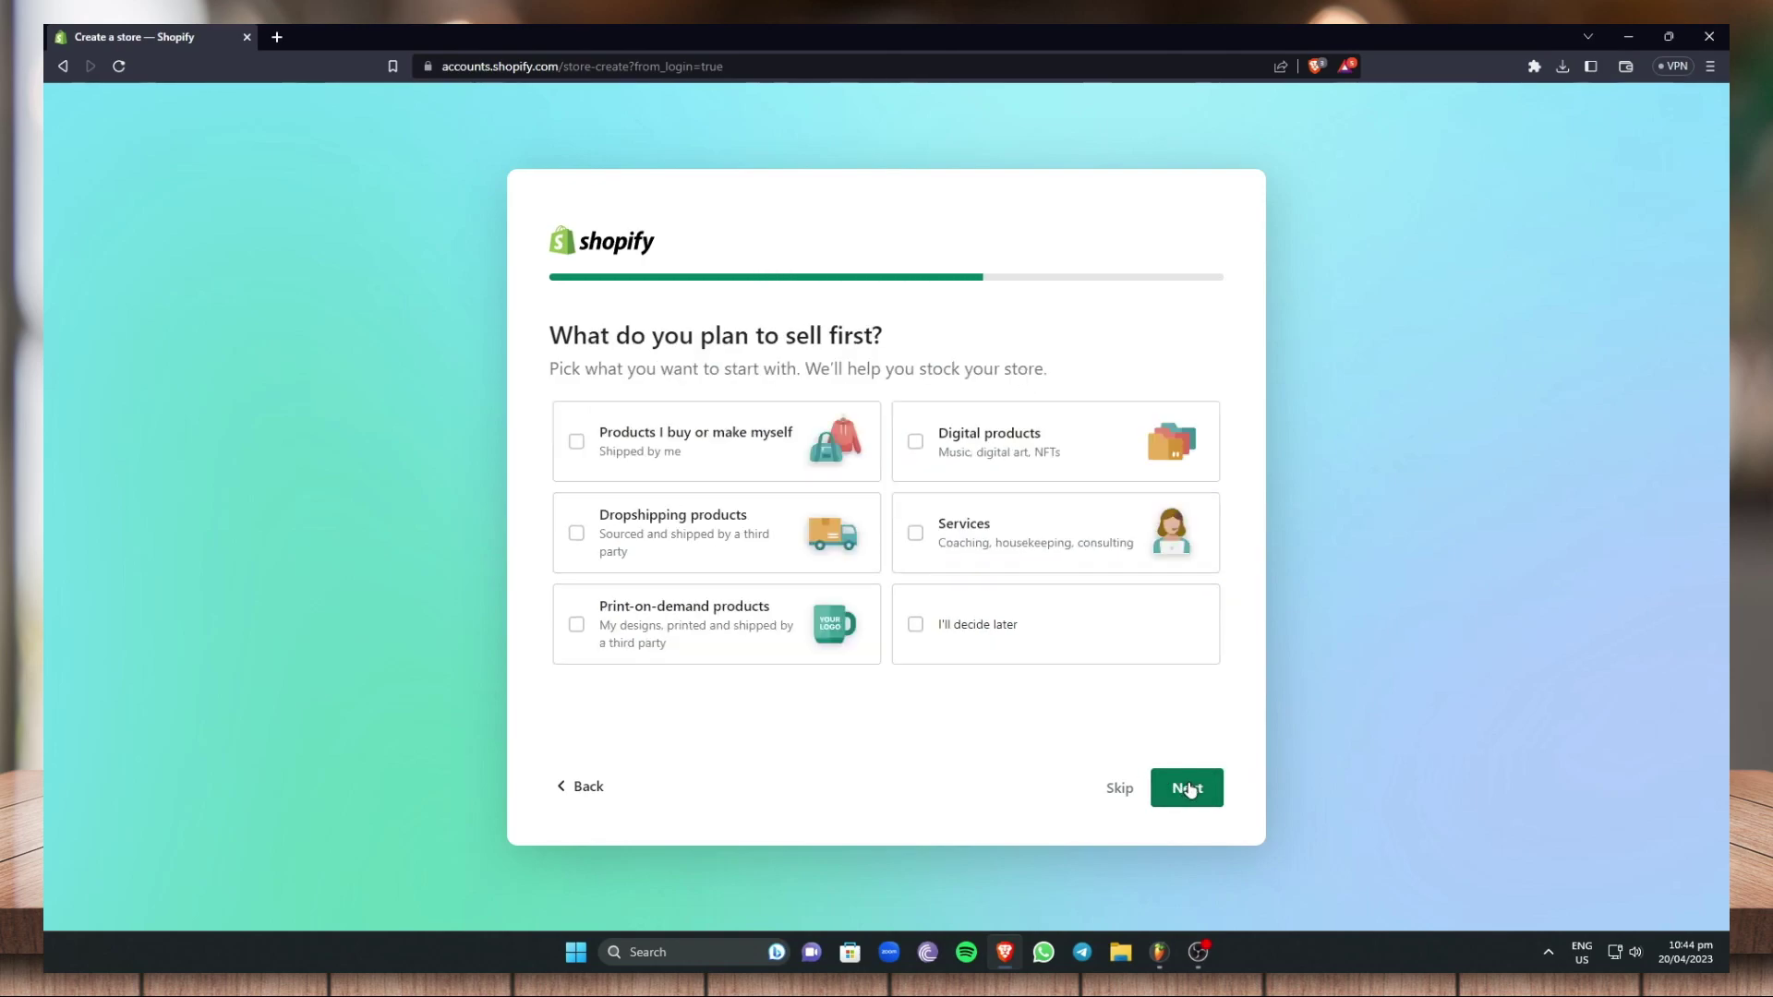
Choose "Products I buy or make myself" as what to sell first and continue
{"action": "left_click", "coordinate": [598, 446]}
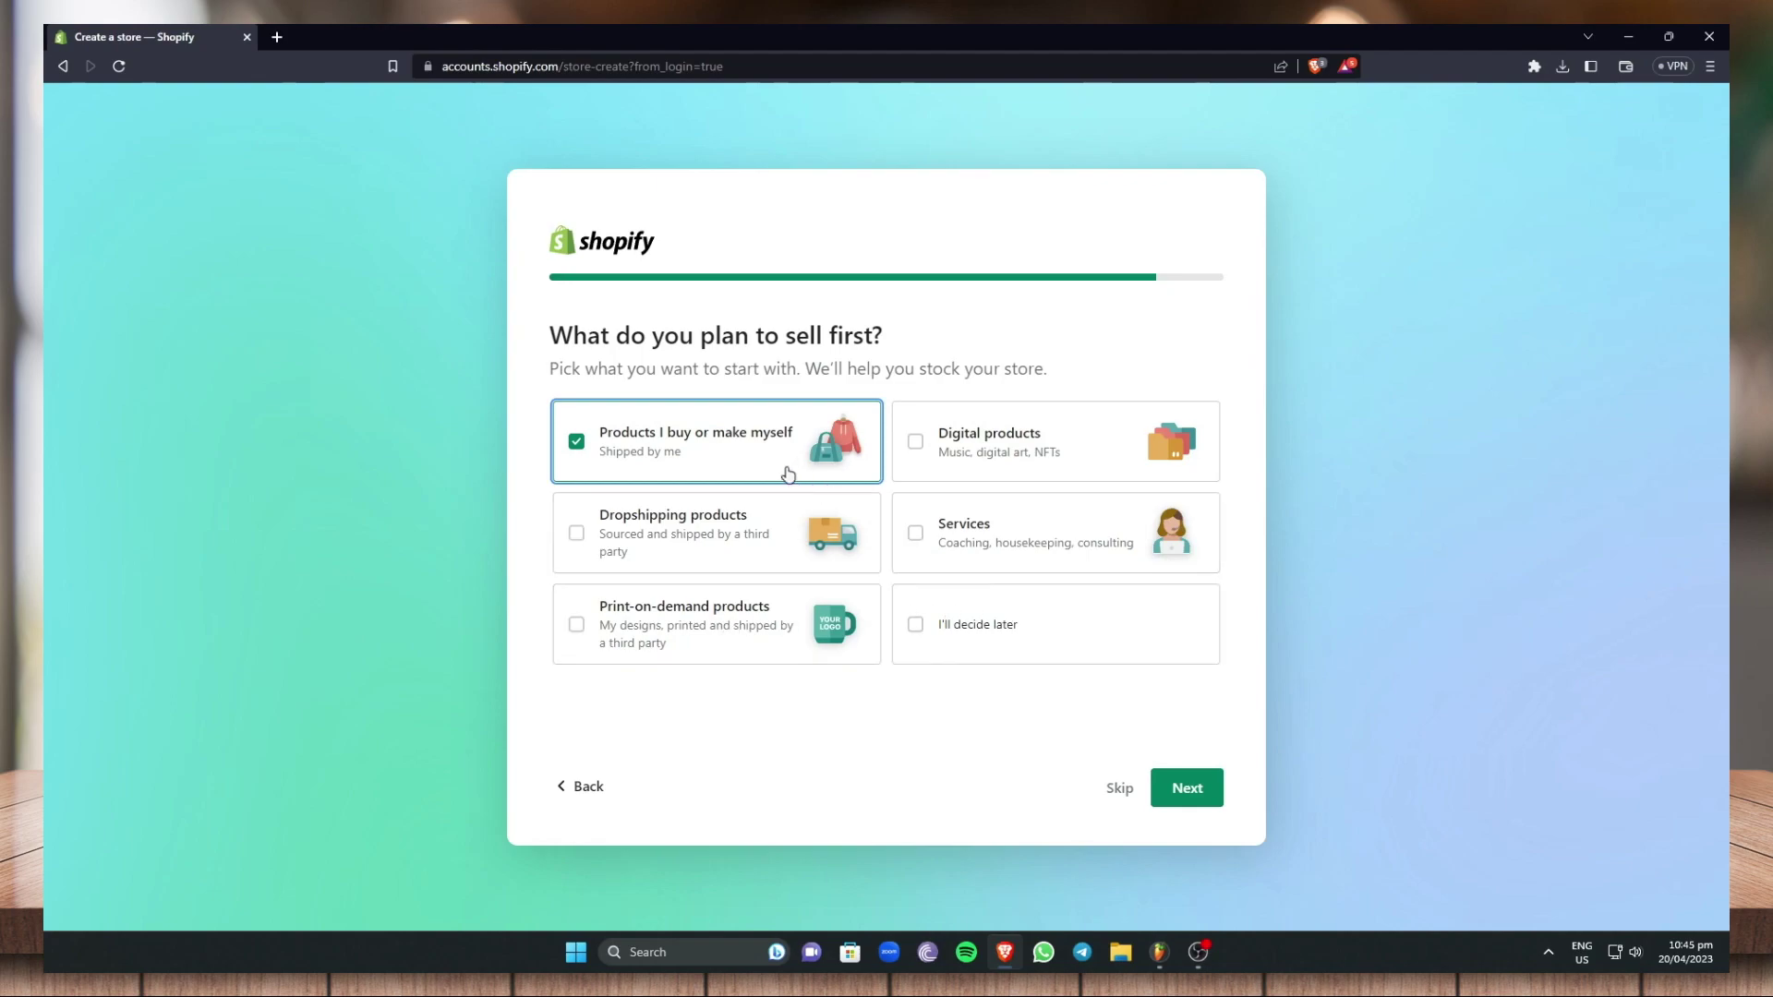
{"action": "left_click", "coordinate": [963, 631]}
{"action": "left_click", "coordinate": [964, 631]}
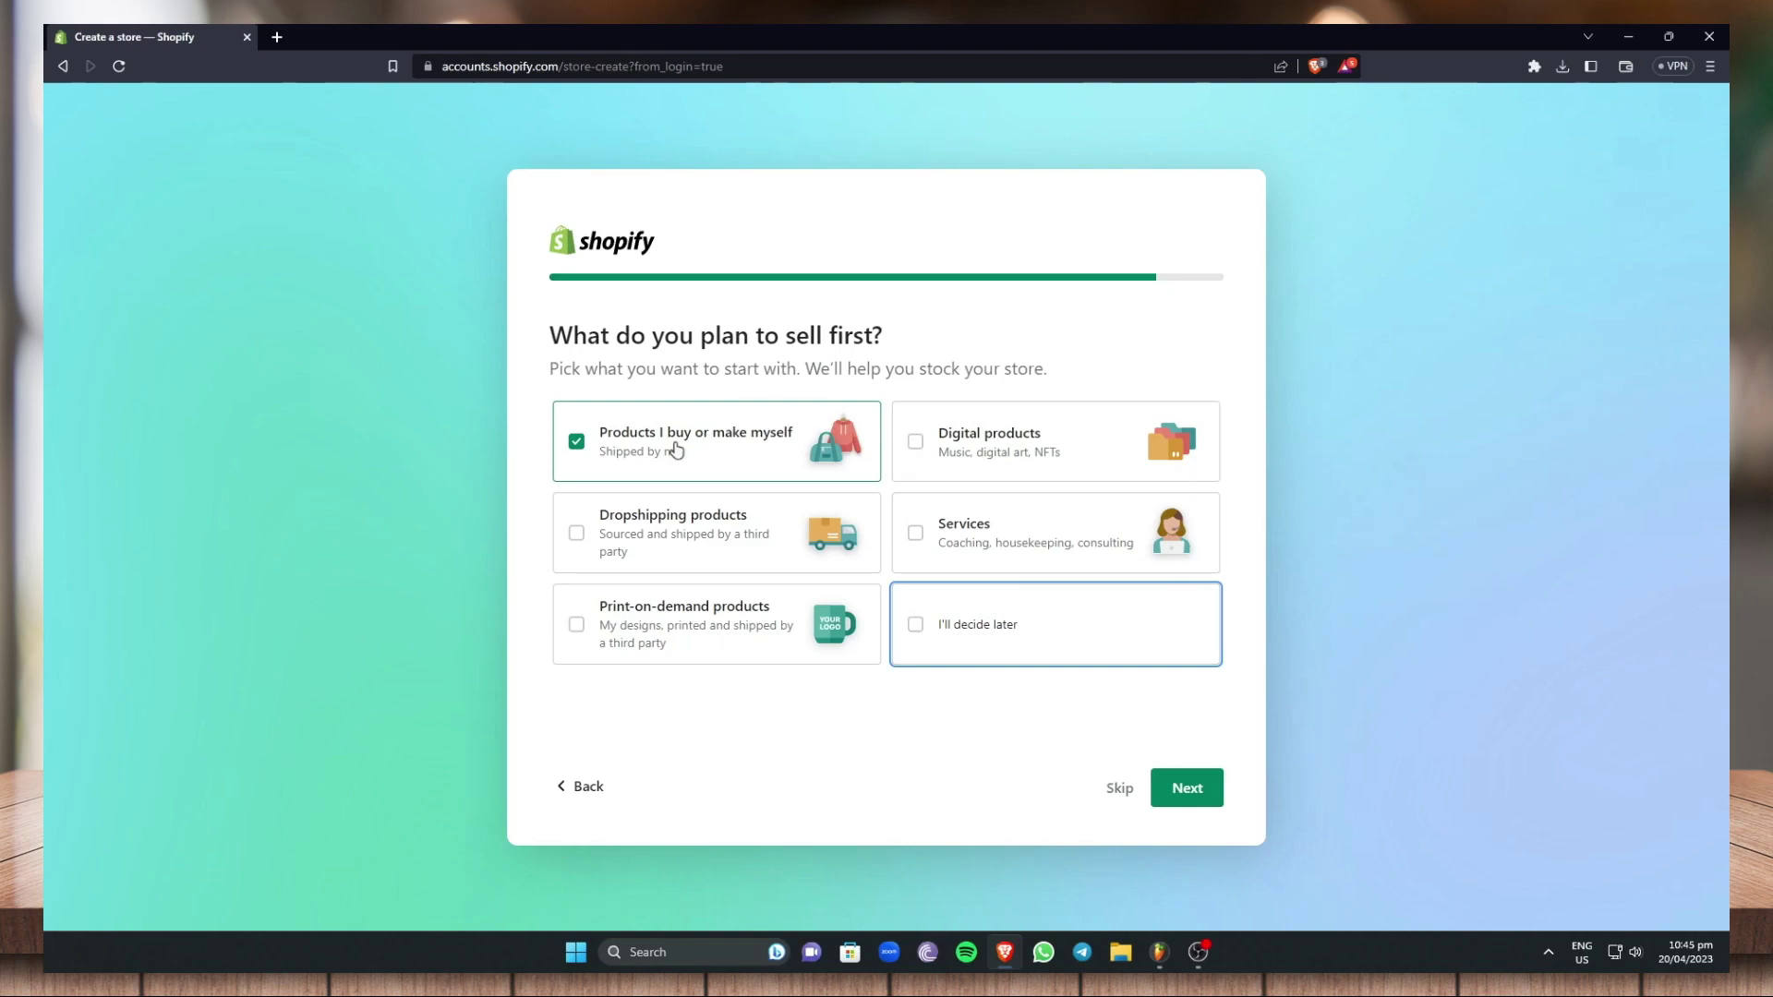
{"action": "left_click", "coordinate": [1186, 784]}
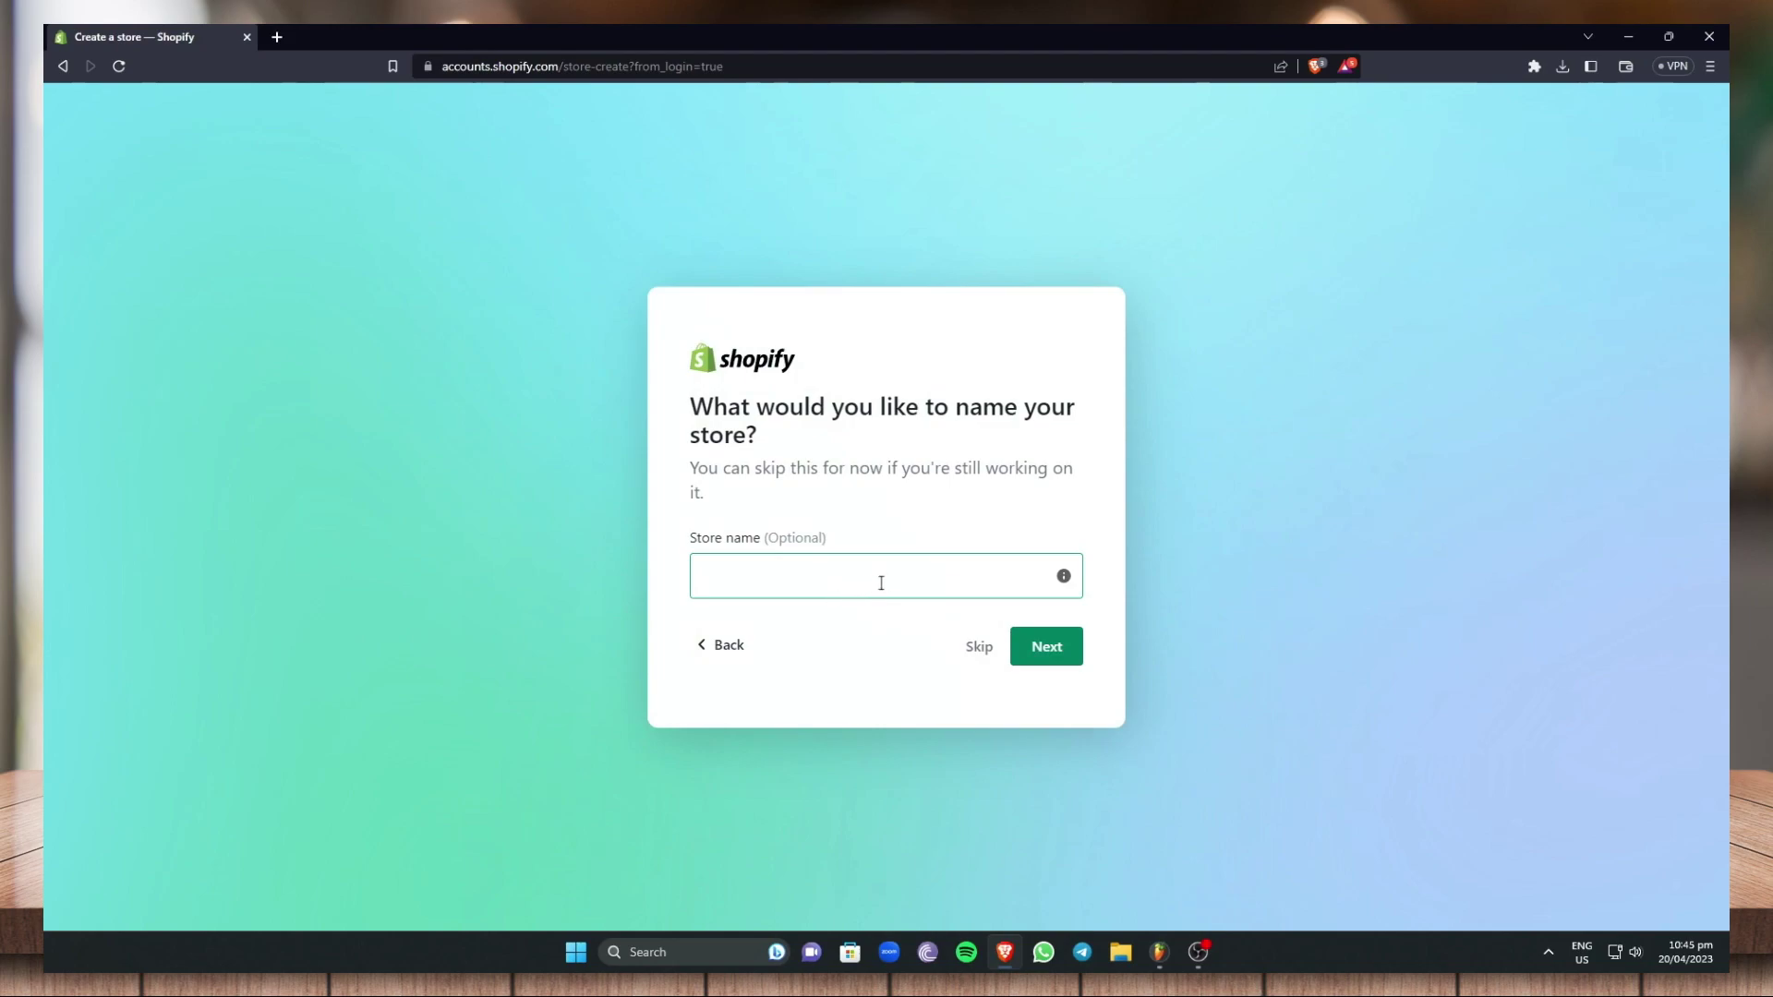
Name the store "Brewed Blessings PH" and continue
{"action": "left_click", "coordinate": [814, 584]}
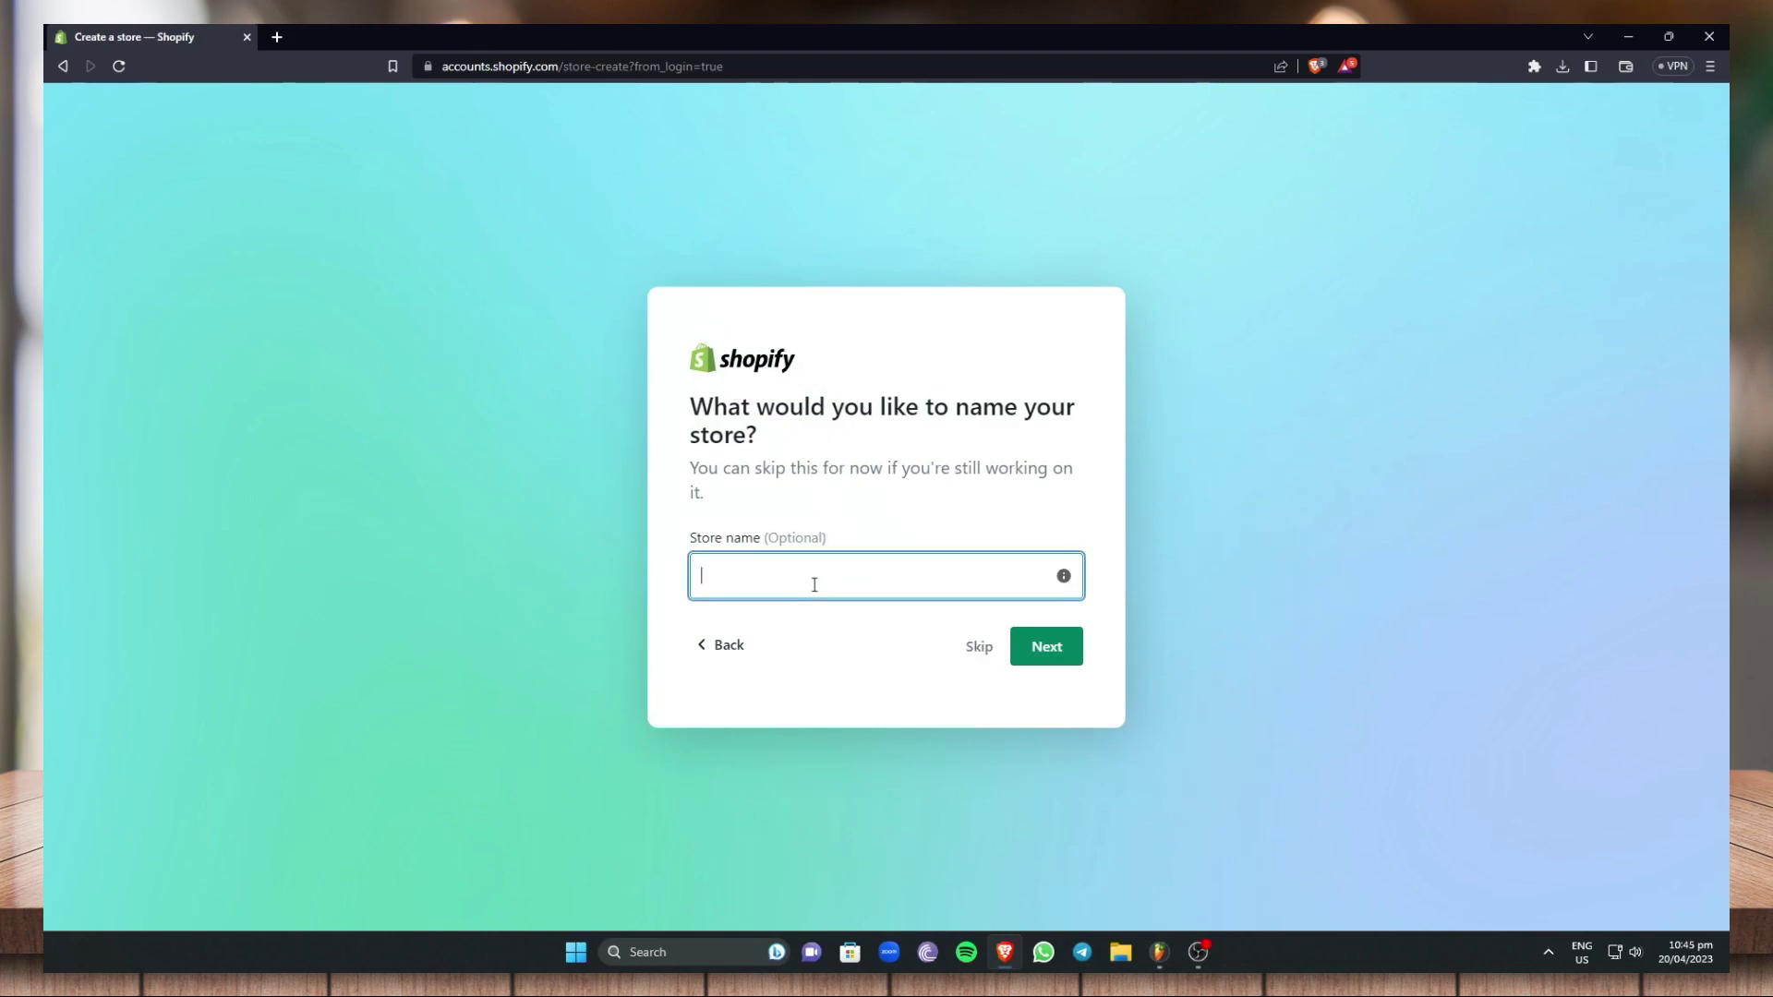
{"action": "type", "text": "Brewed"}
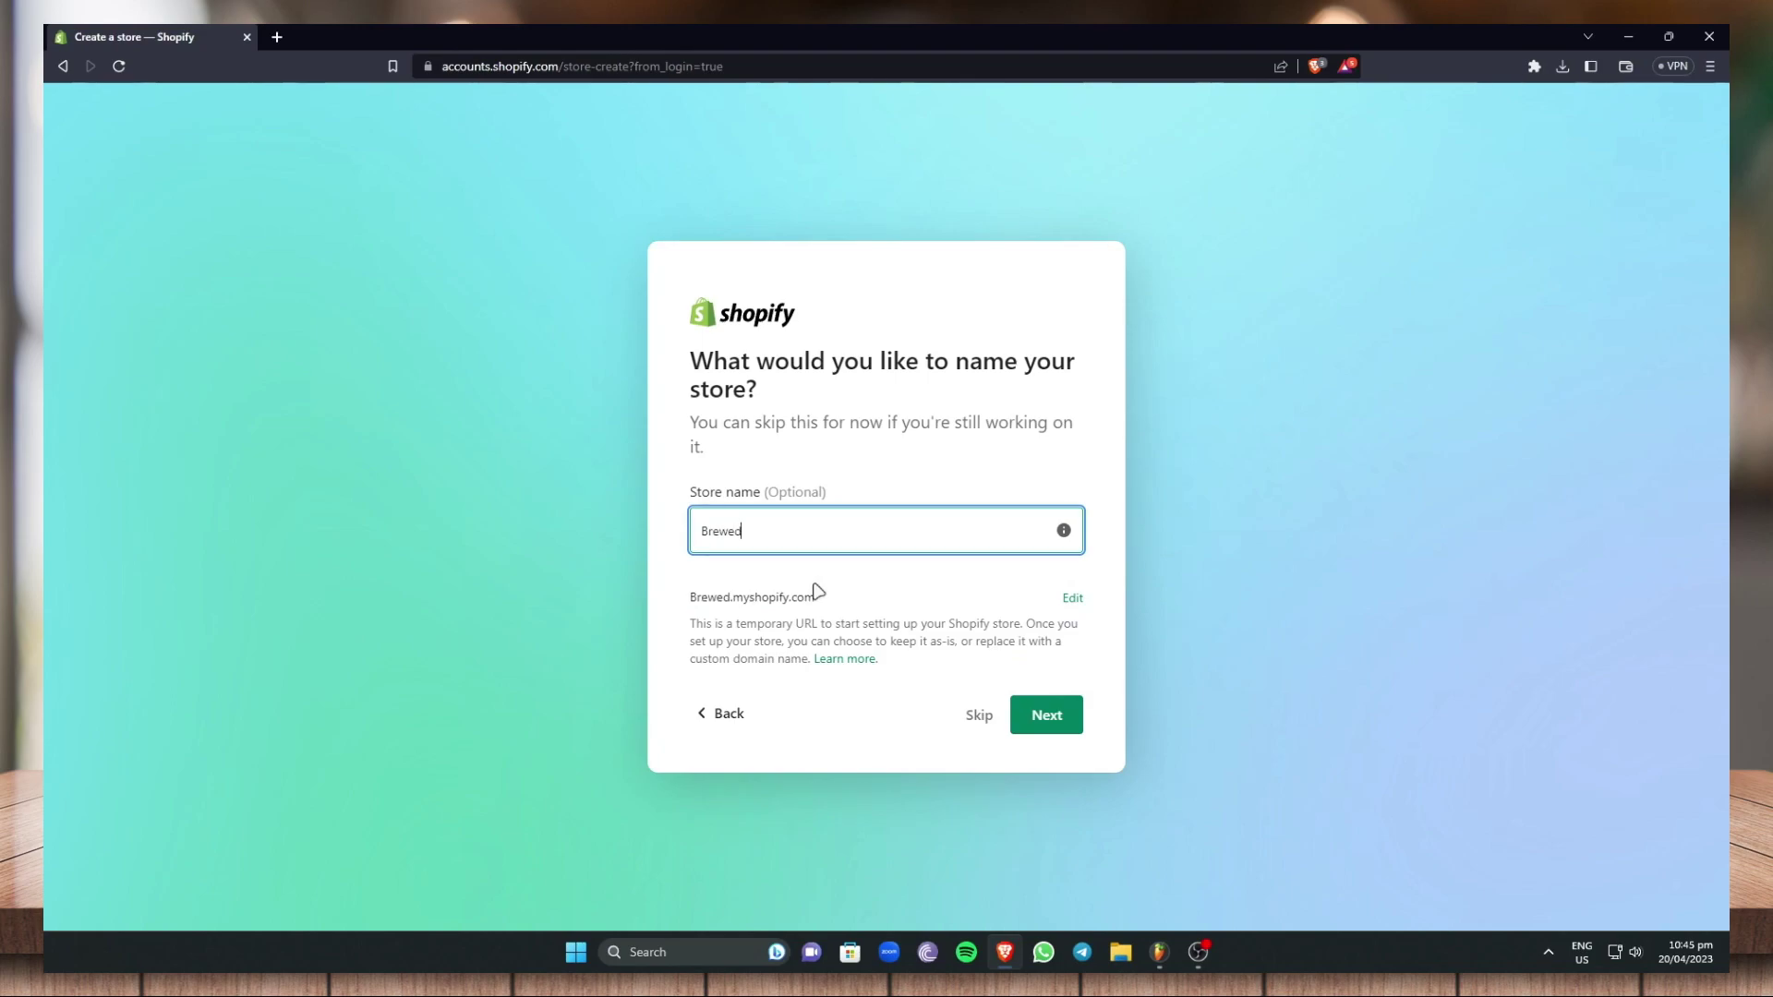
{"action": "type", "text": " Blessings PH"}
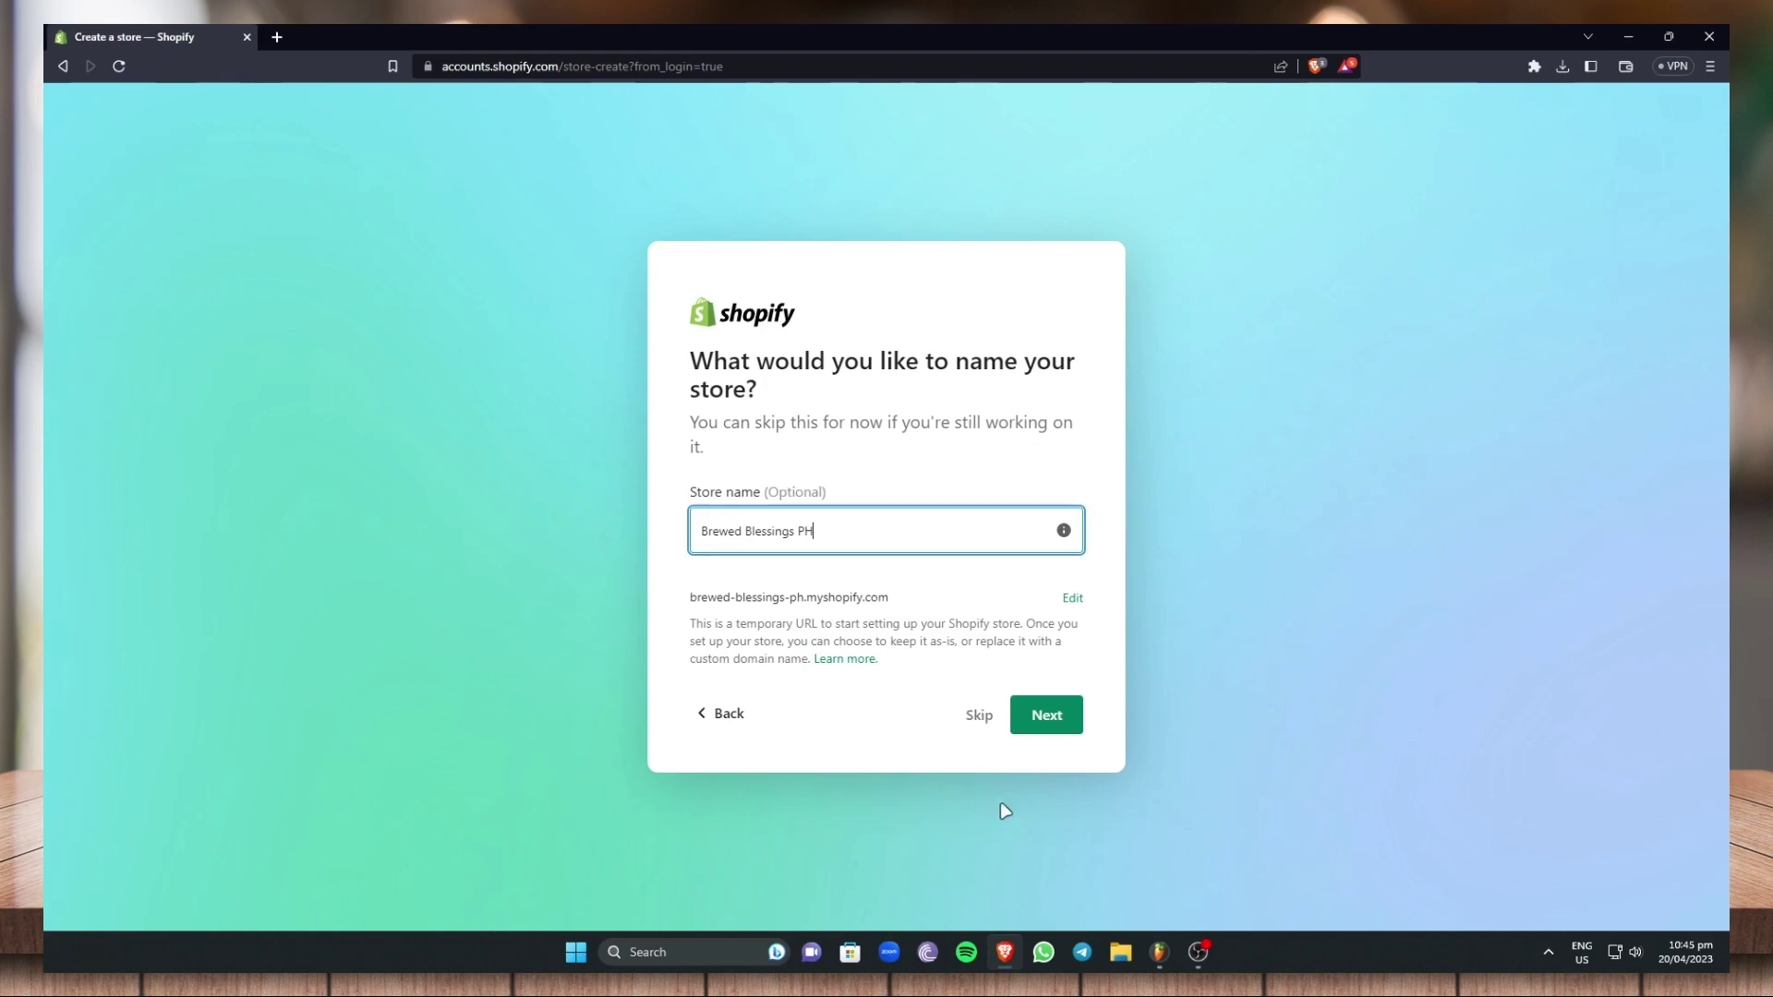
{"action": "left_click", "coordinate": [1046, 729]}
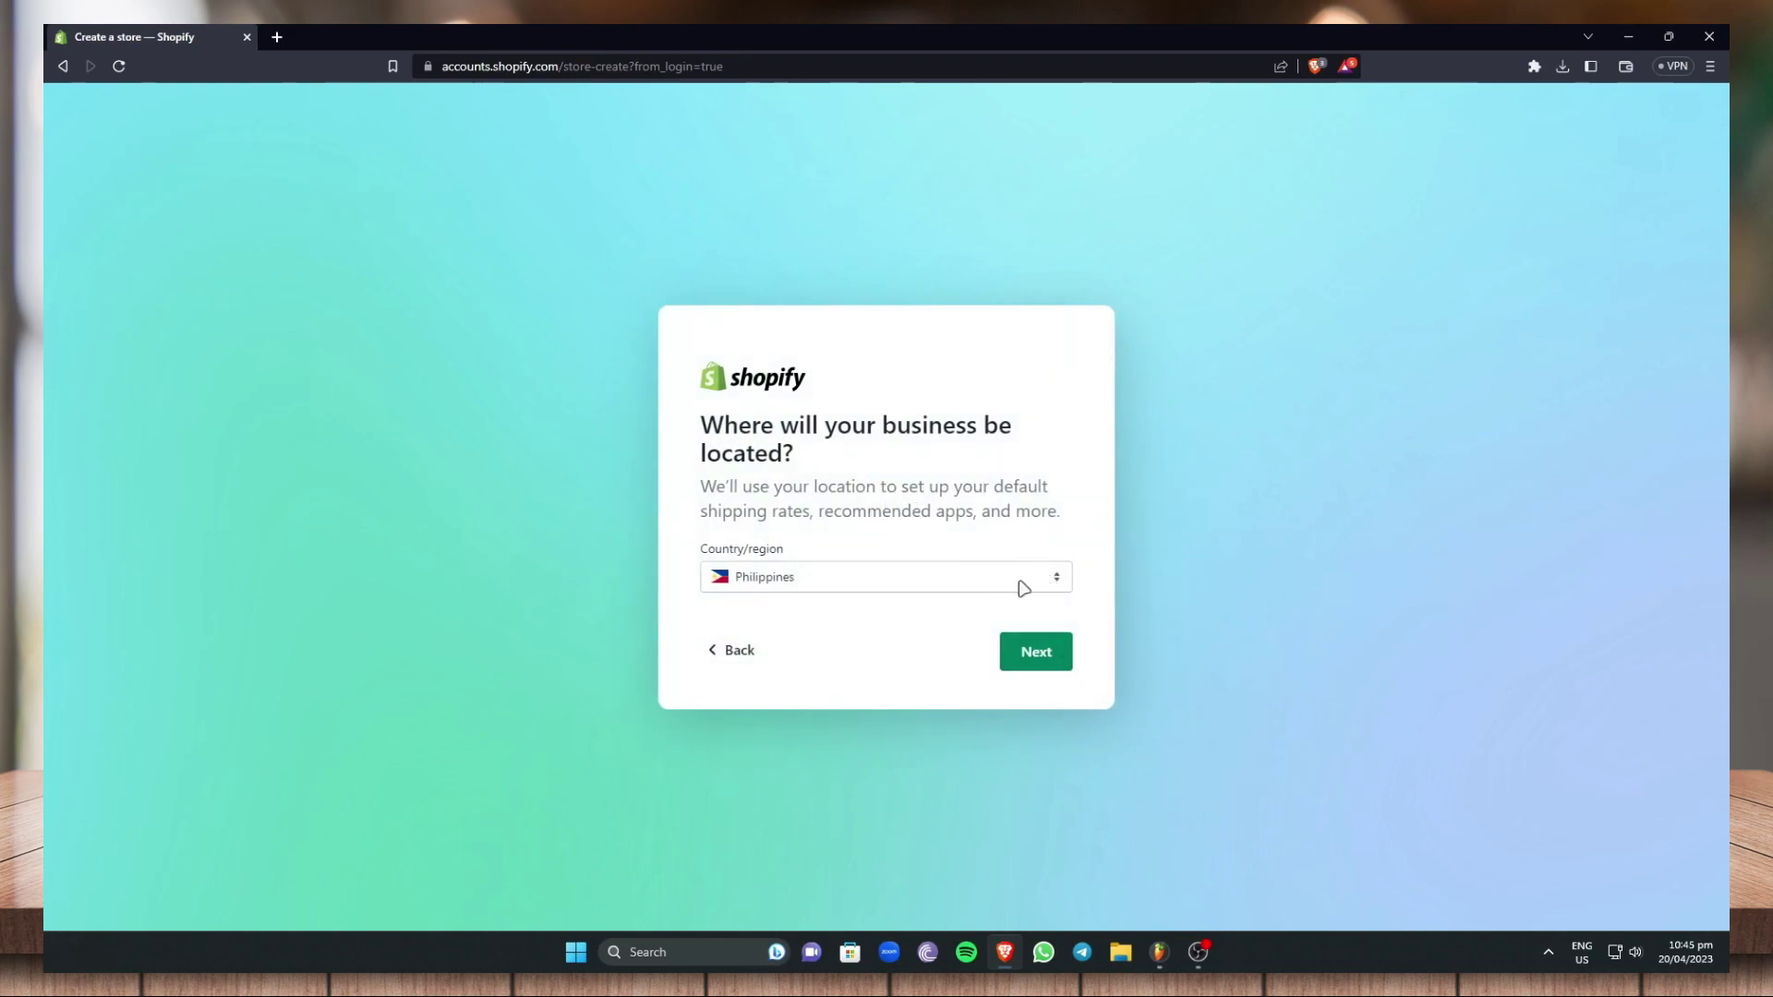
Set the business location to Philippines and continue
{"action": "left_click", "coordinate": [1048, 588]}
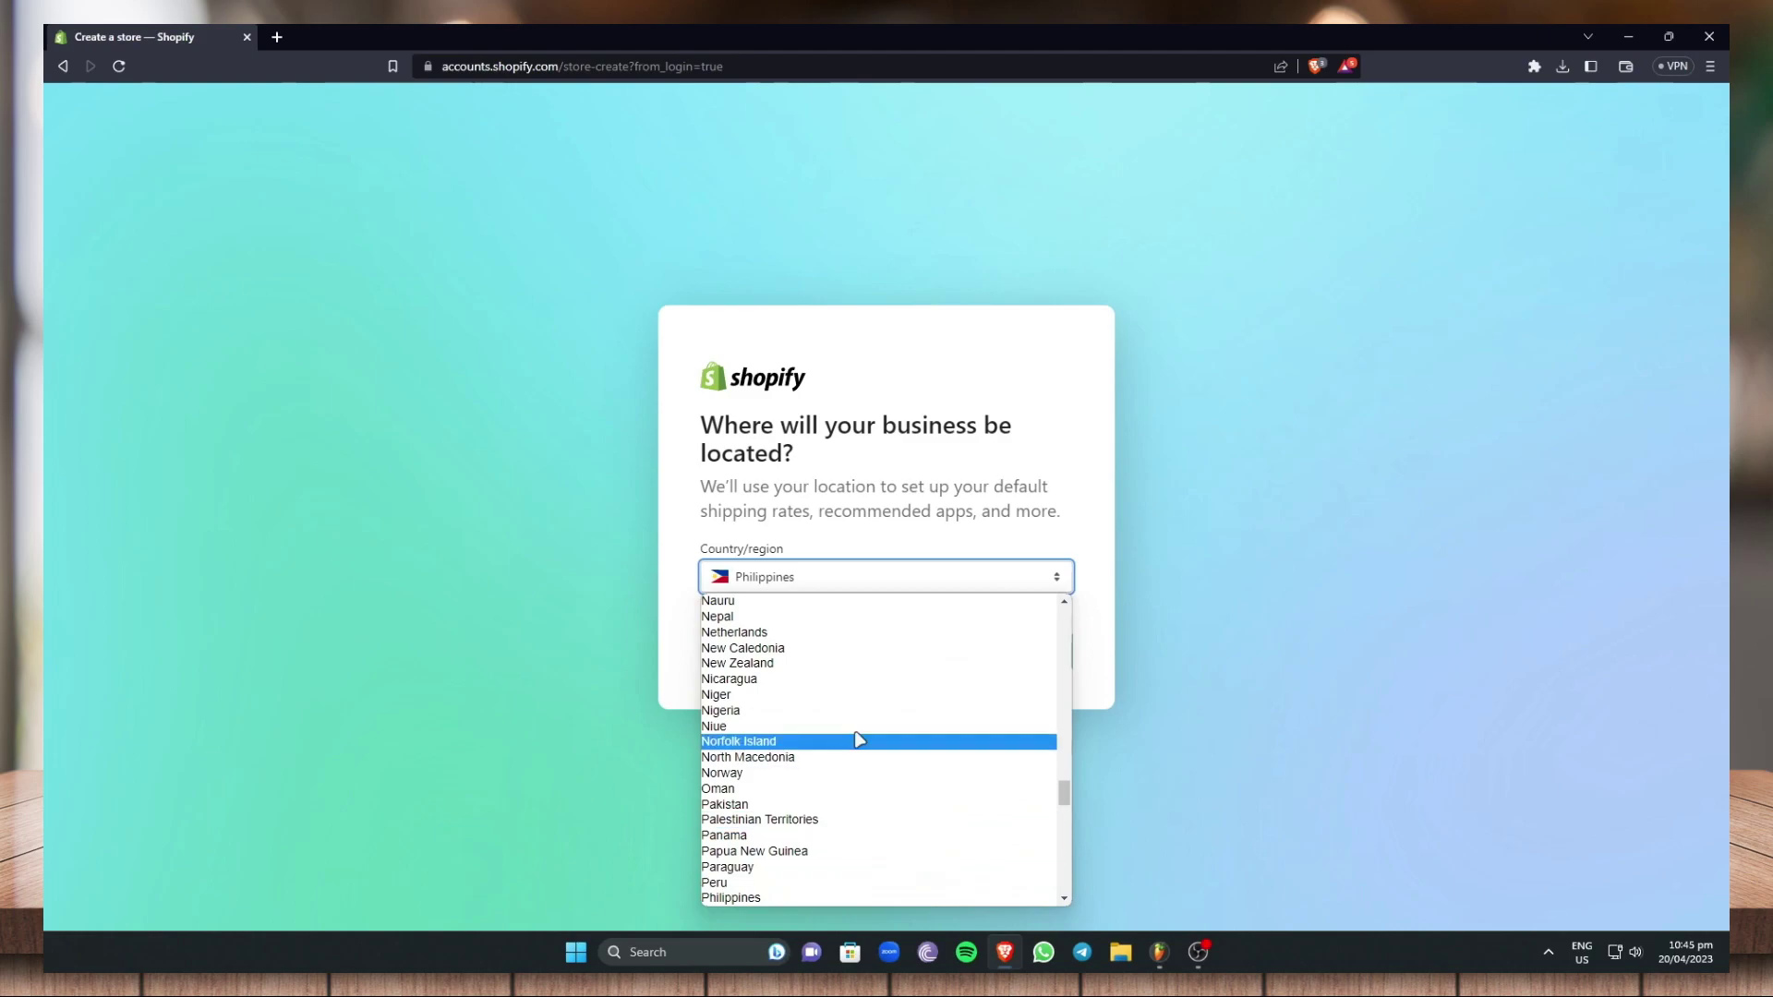
{"action": "left_click", "coordinate": [762, 898]}
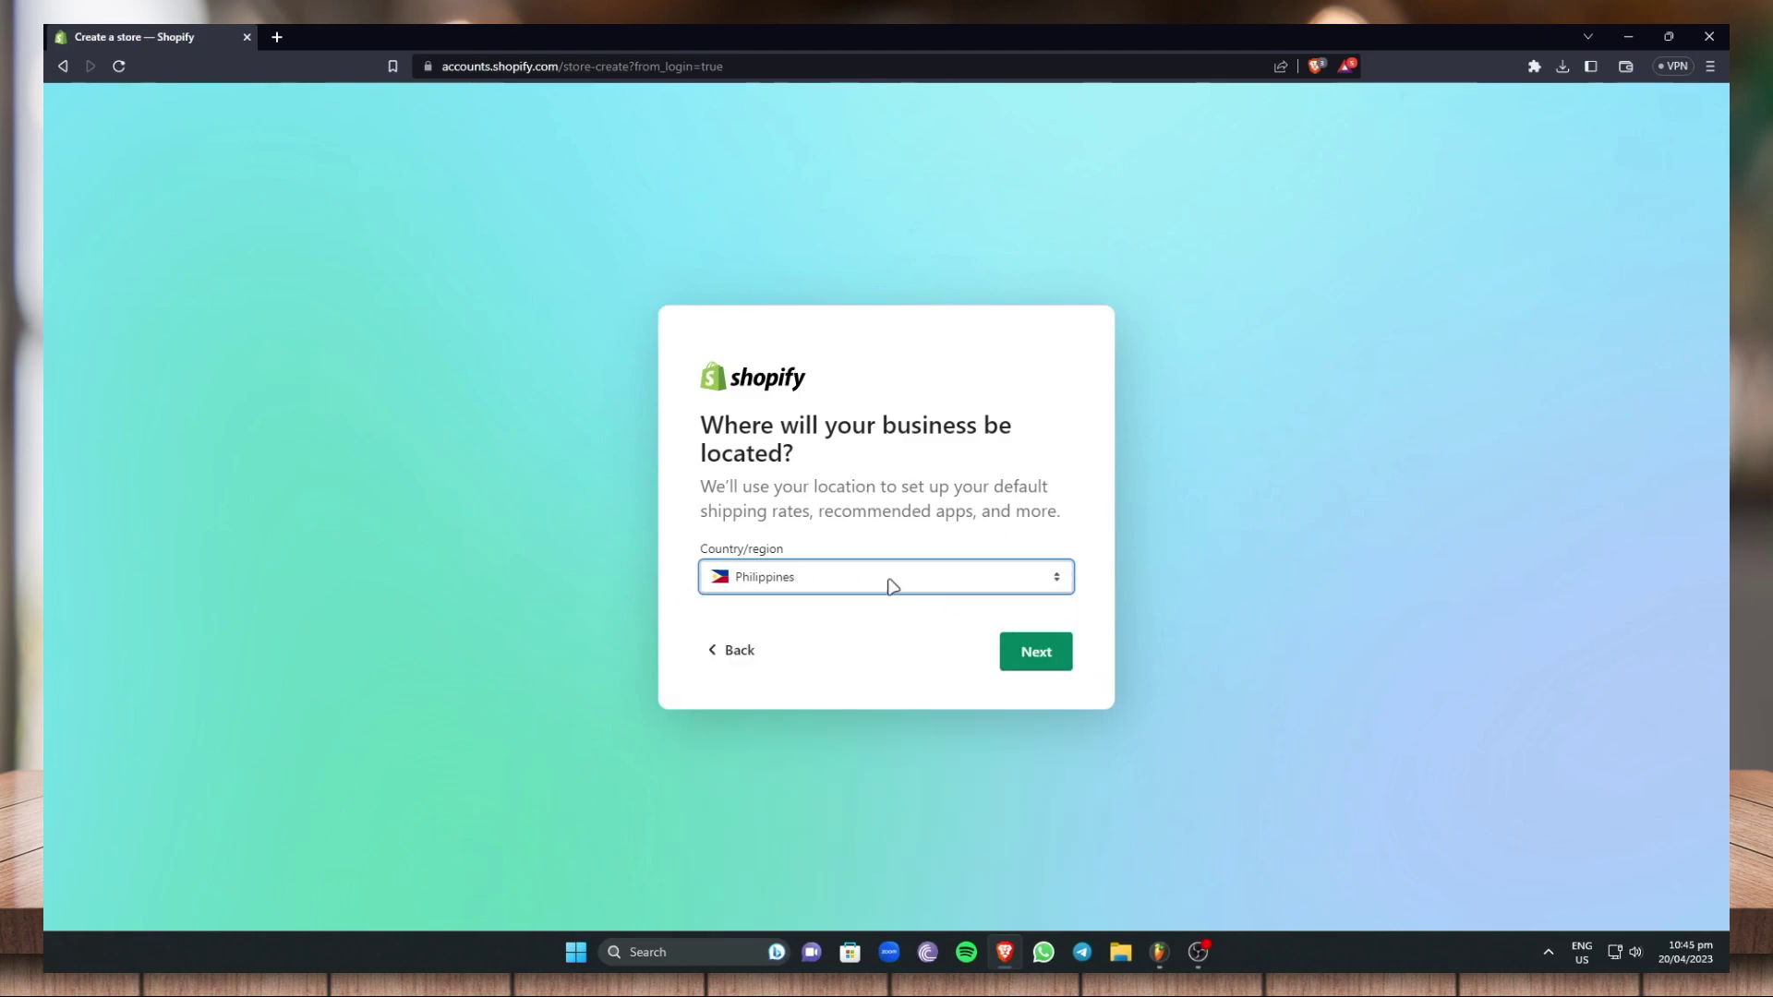
{"action": "left_click", "coordinate": [1051, 662]}
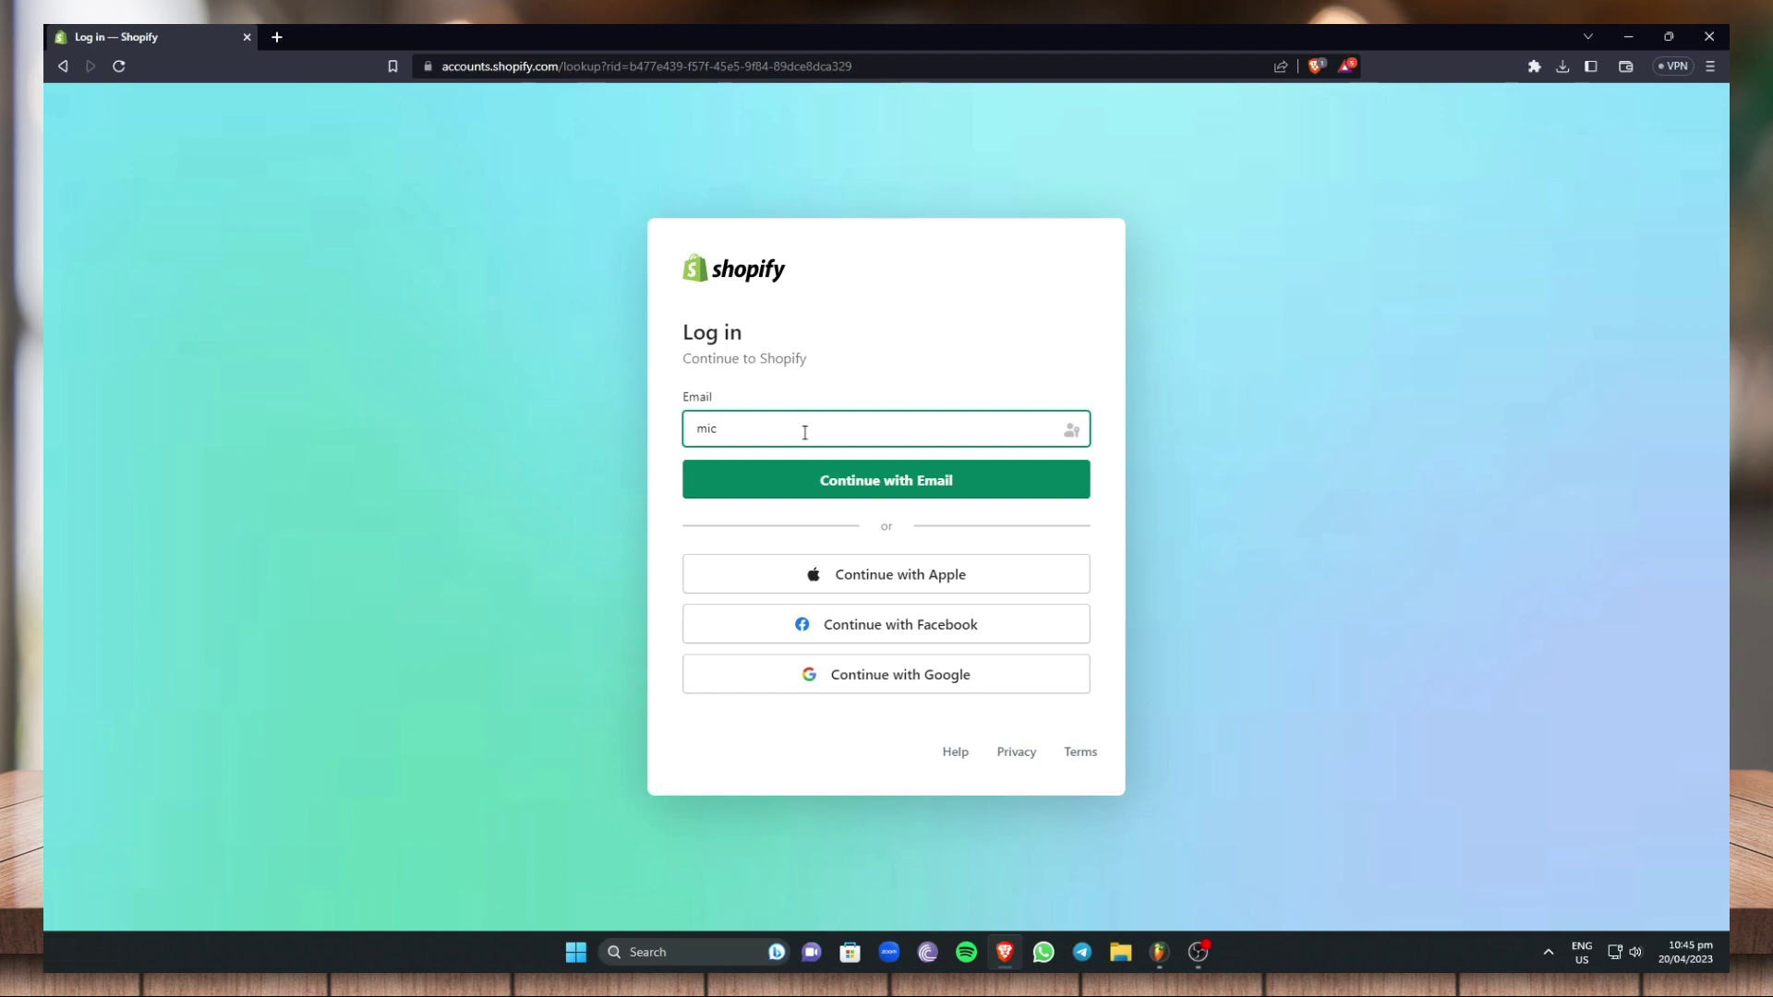
Log in with the account's email address and collapse the trial notice in the new store's admin
{"action": "type", "text": "gmail.com"}
{"action": "left_click", "coordinate": [902, 479]}
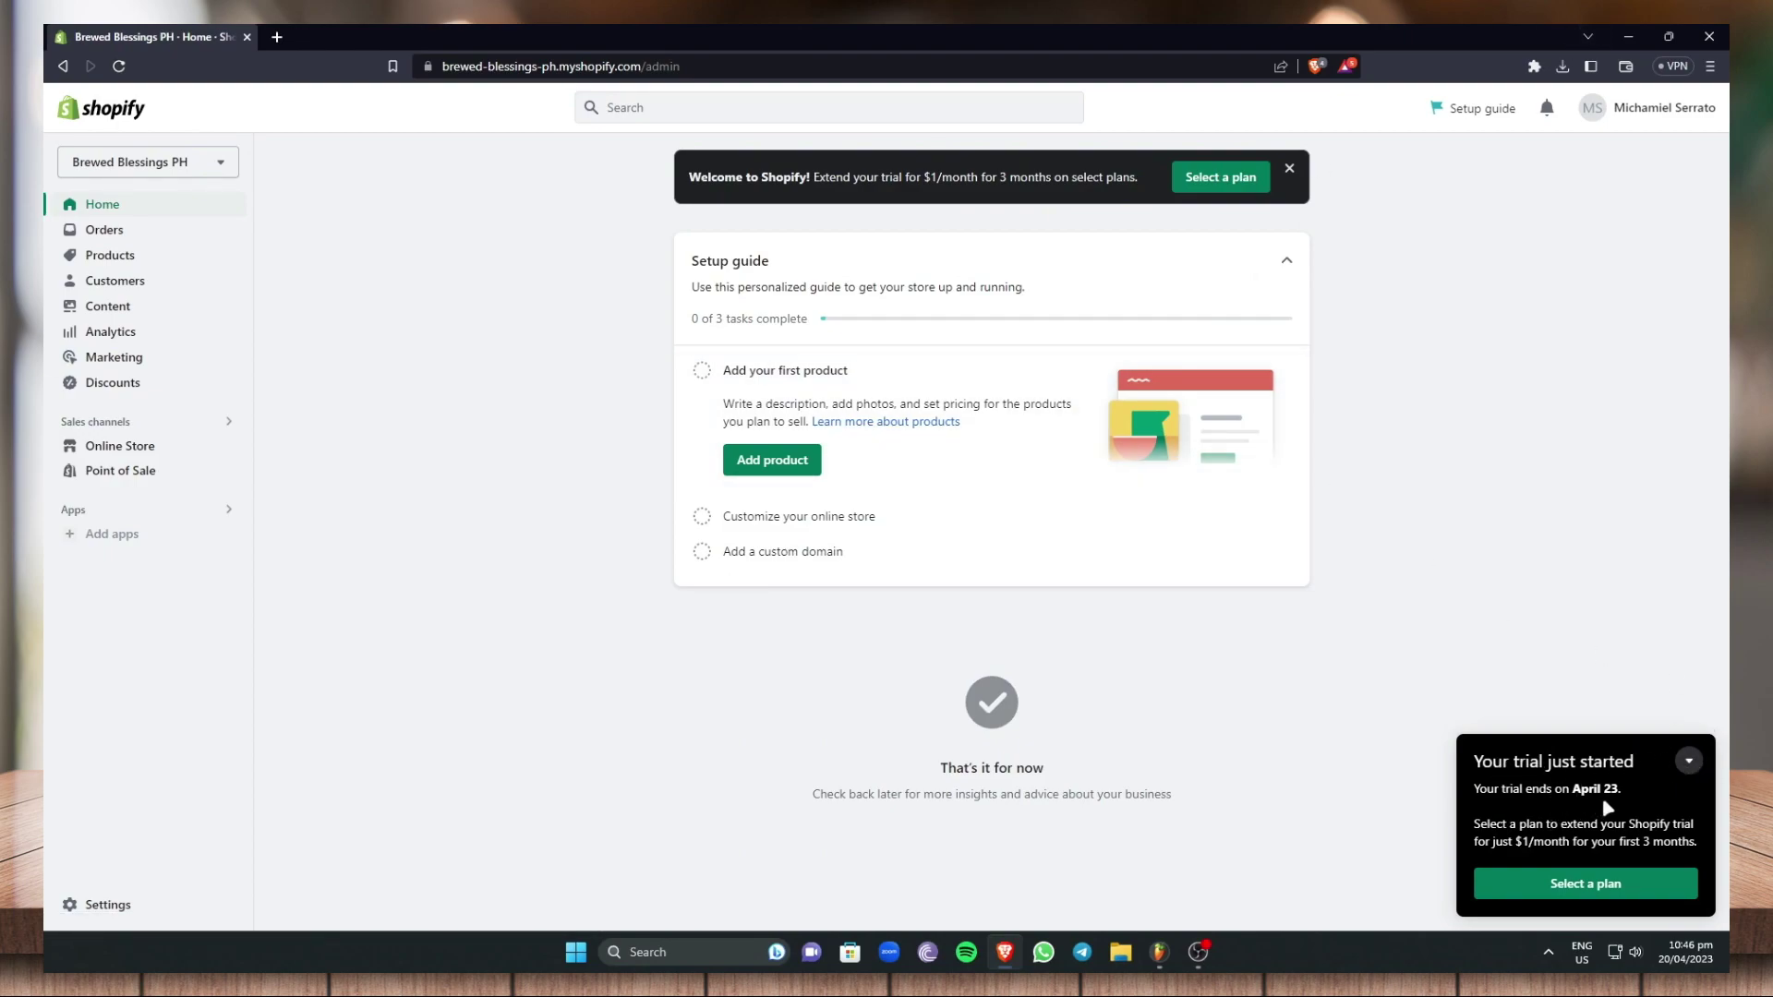
{"action": "left_click", "coordinate": [1689, 763]}
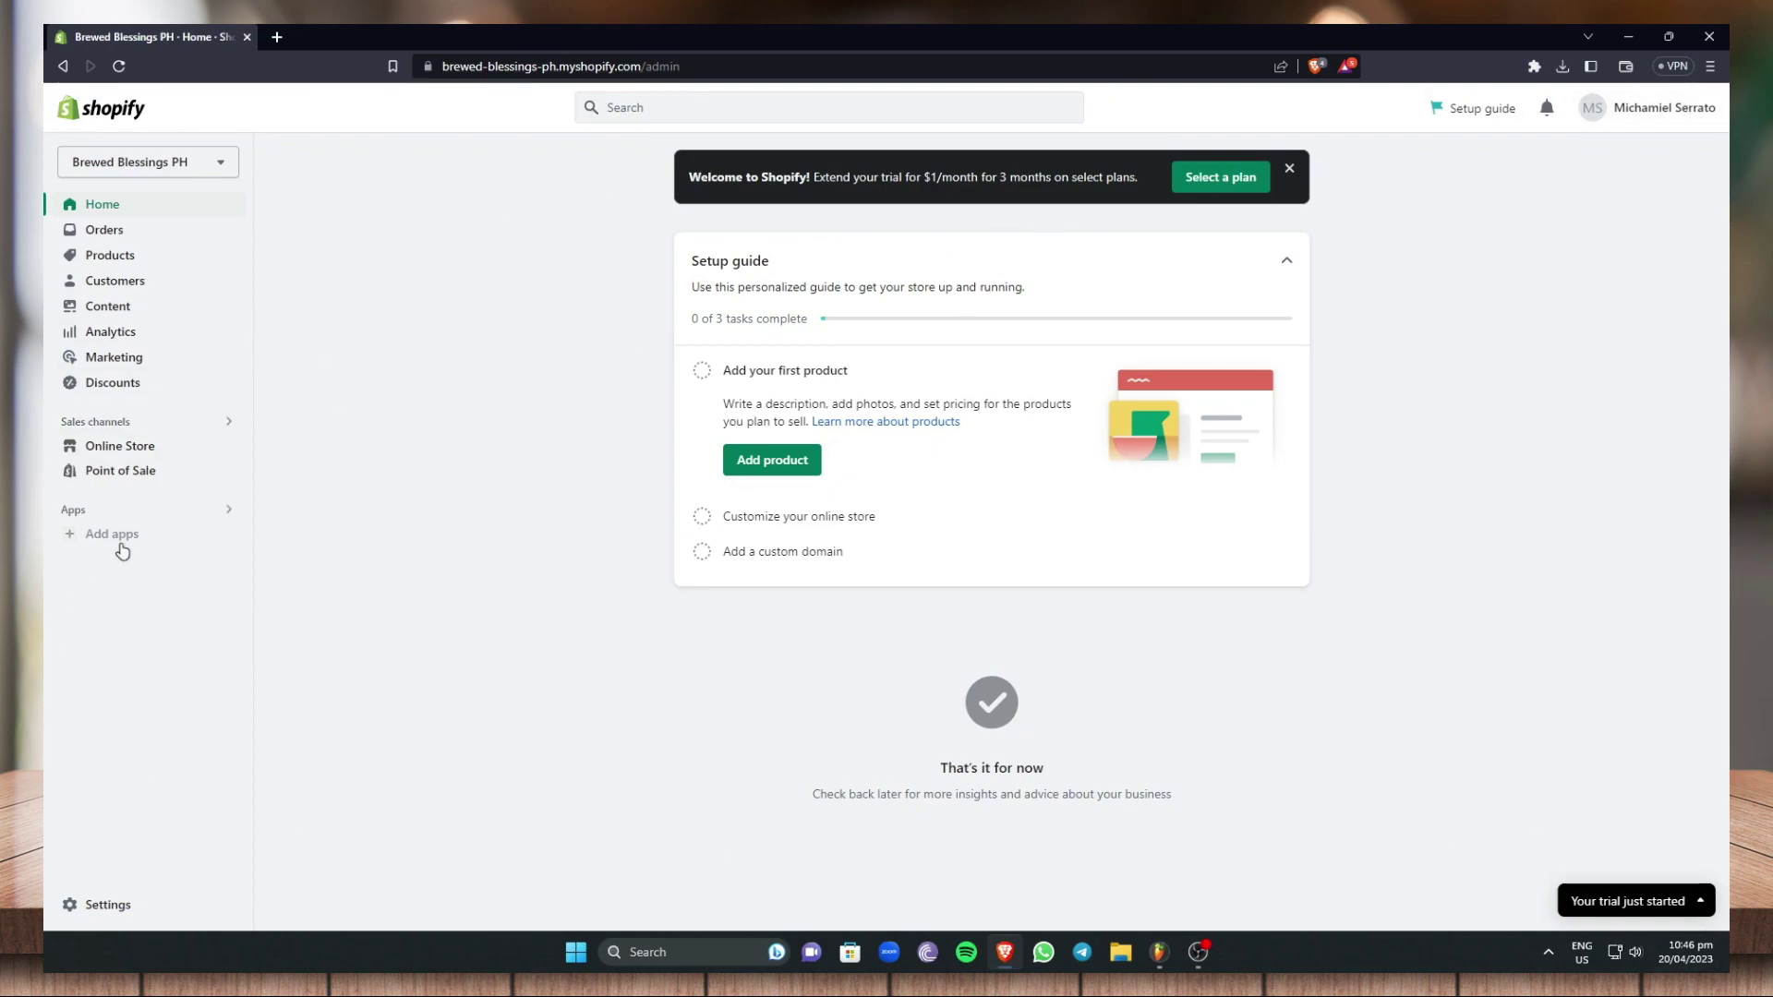
Open the online store's themes and examine the current theme, the theme library and the popular free themes
{"action": "left_click", "coordinate": [151, 451]}
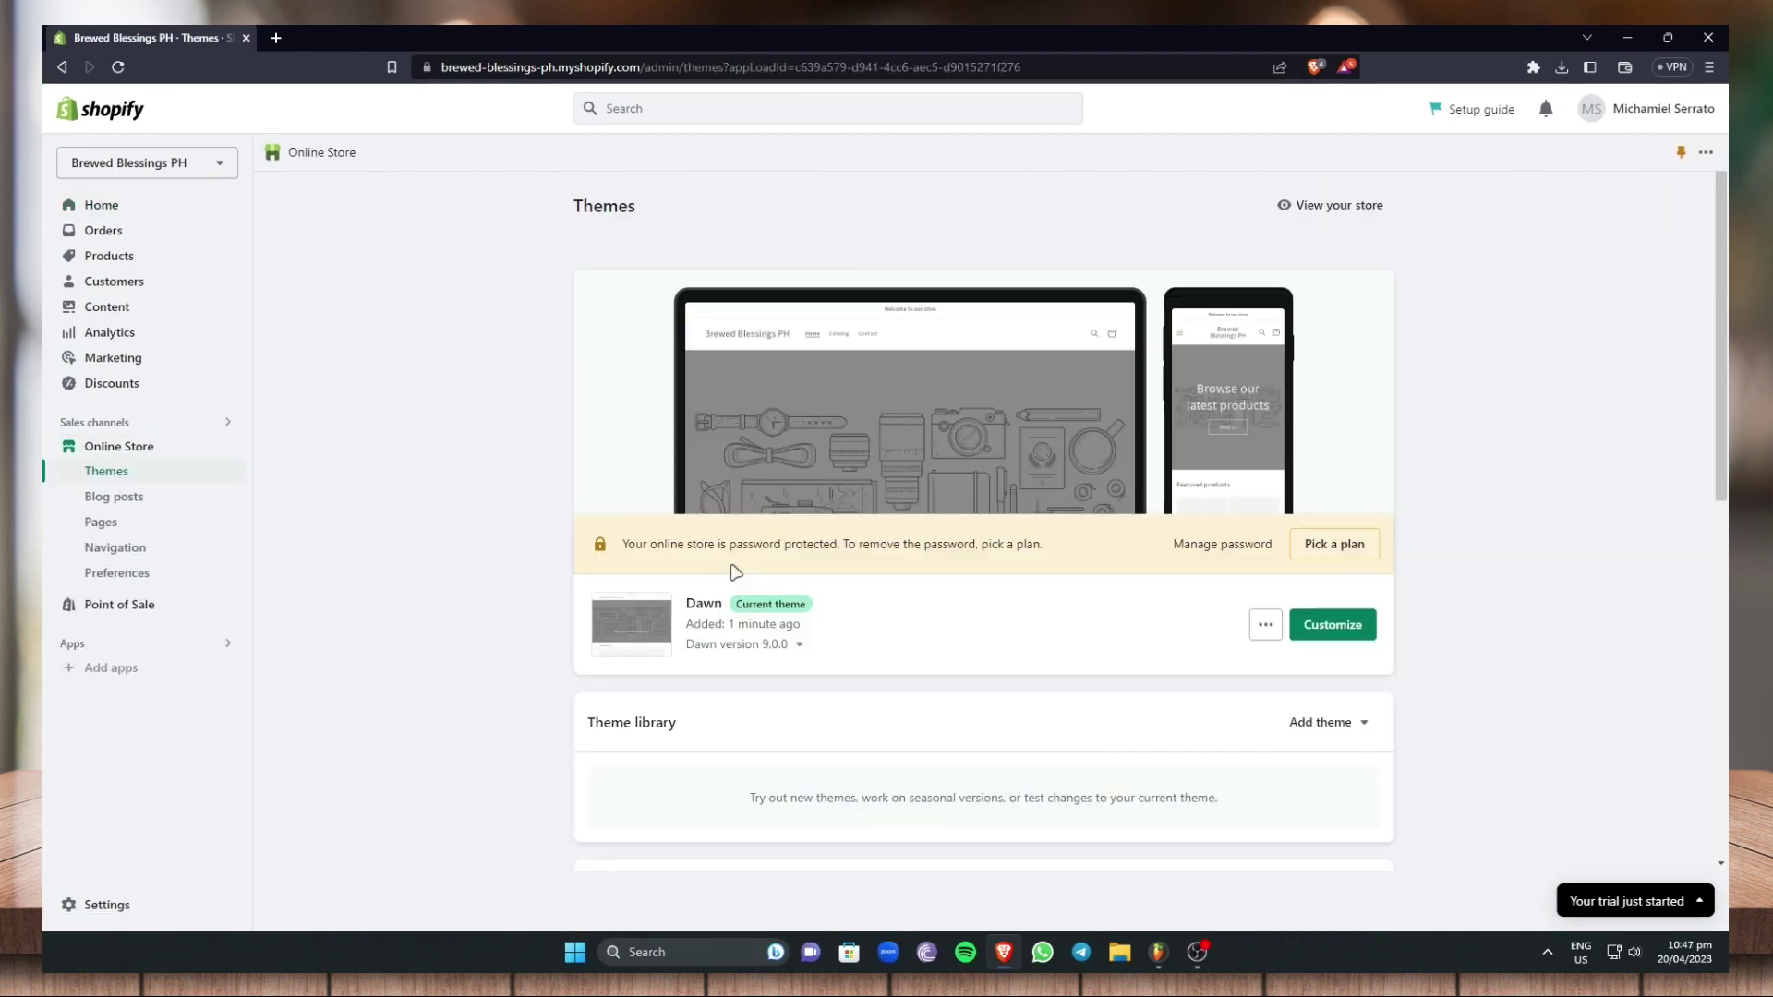
{"action": "scroll", "coordinate": [494, 447], "scroll_direction": "down", "scroll_amount": 3}
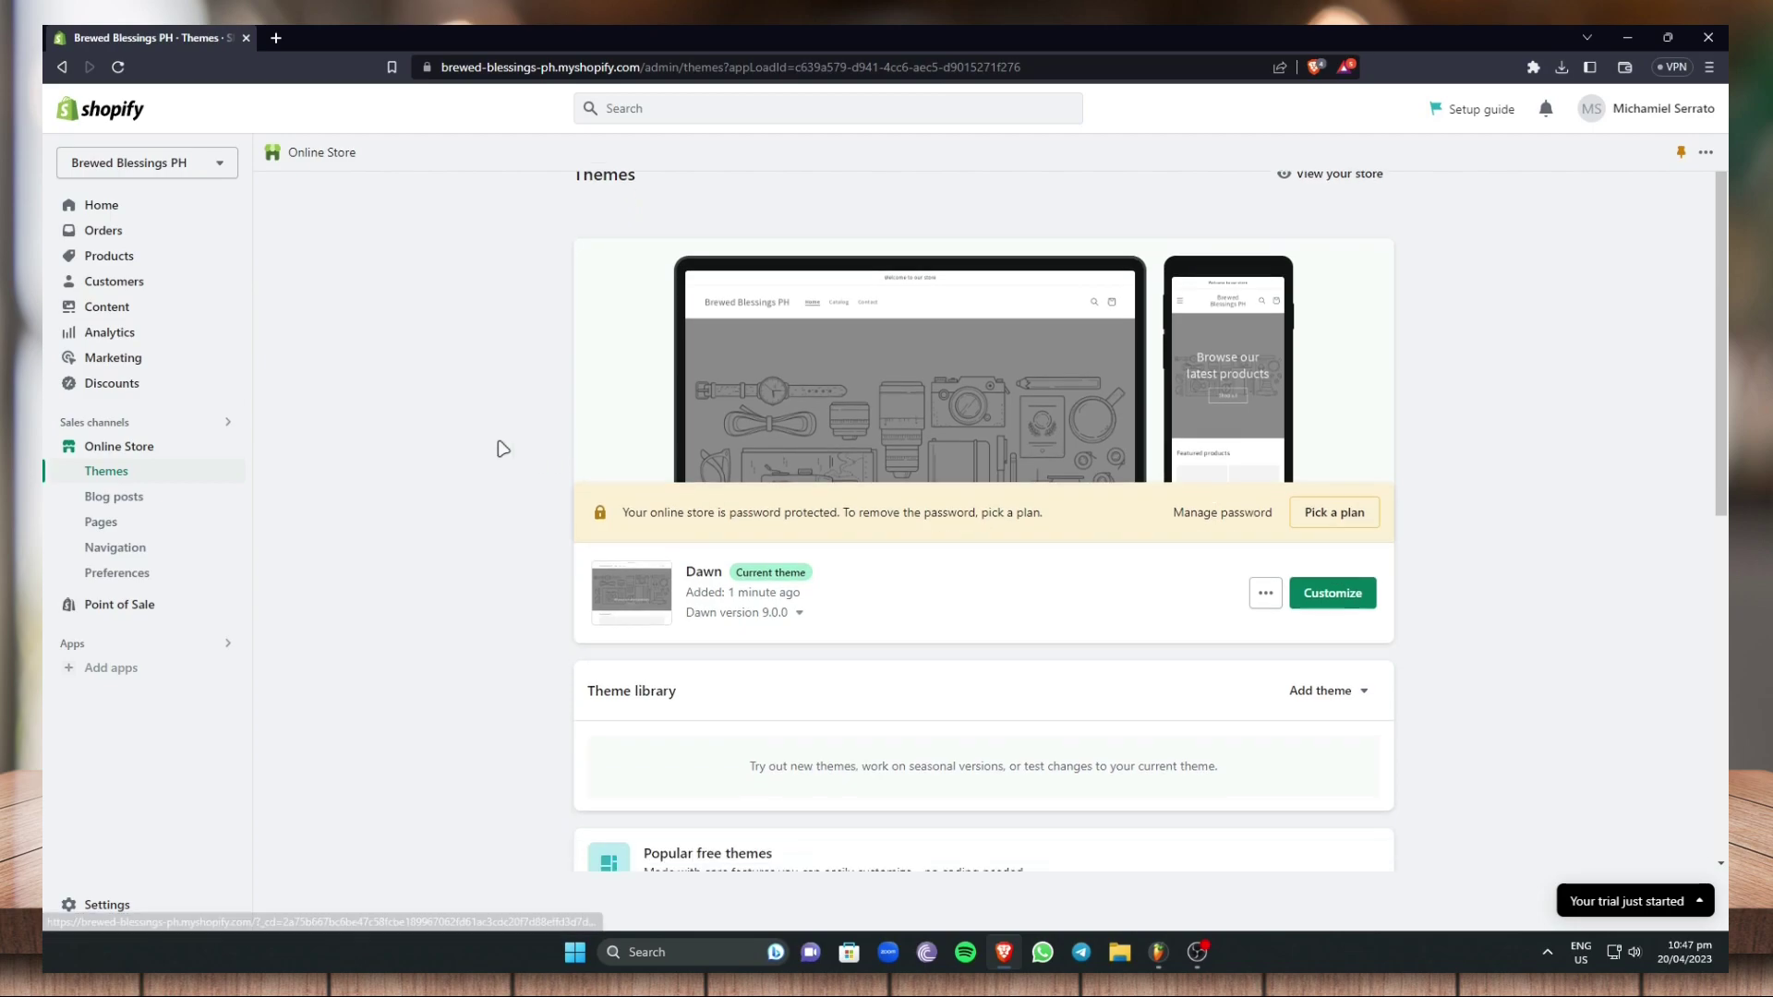
{"action": "scroll", "coordinate": [705, 399], "scroll_direction": "up", "scroll_amount": 2}
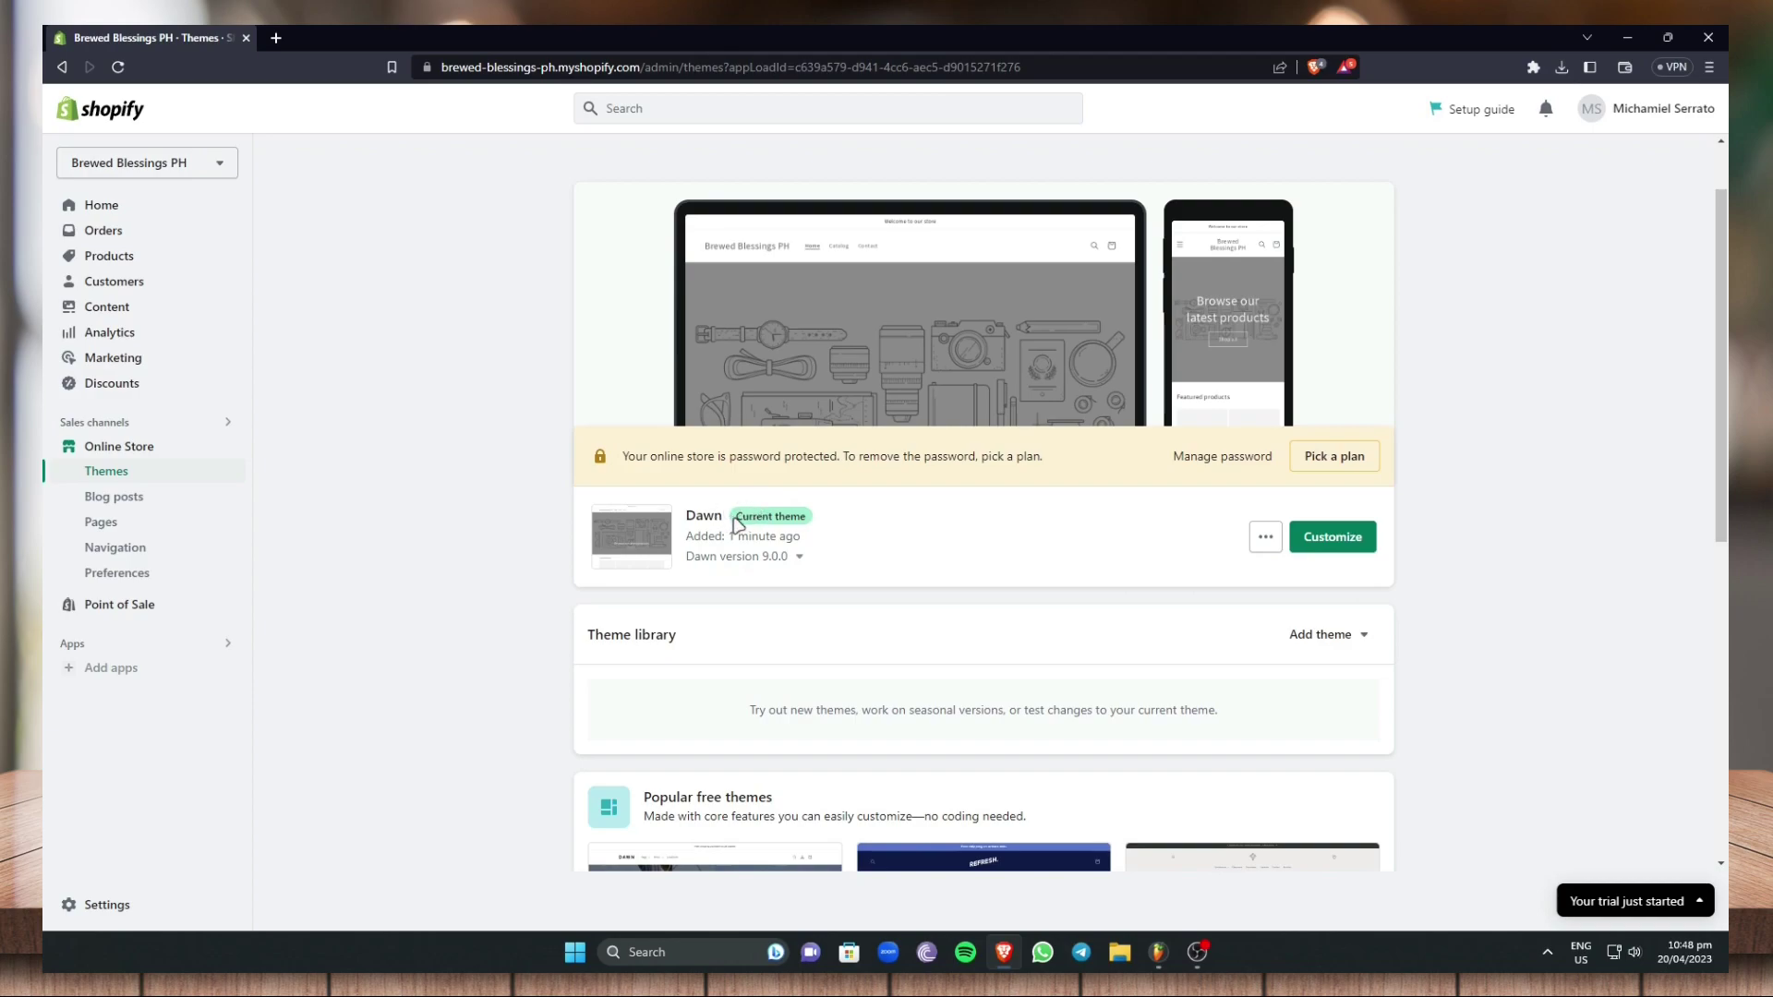
{"action": "scroll", "coordinate": [766, 532], "scroll_direction": "down", "scroll_amount": 5}
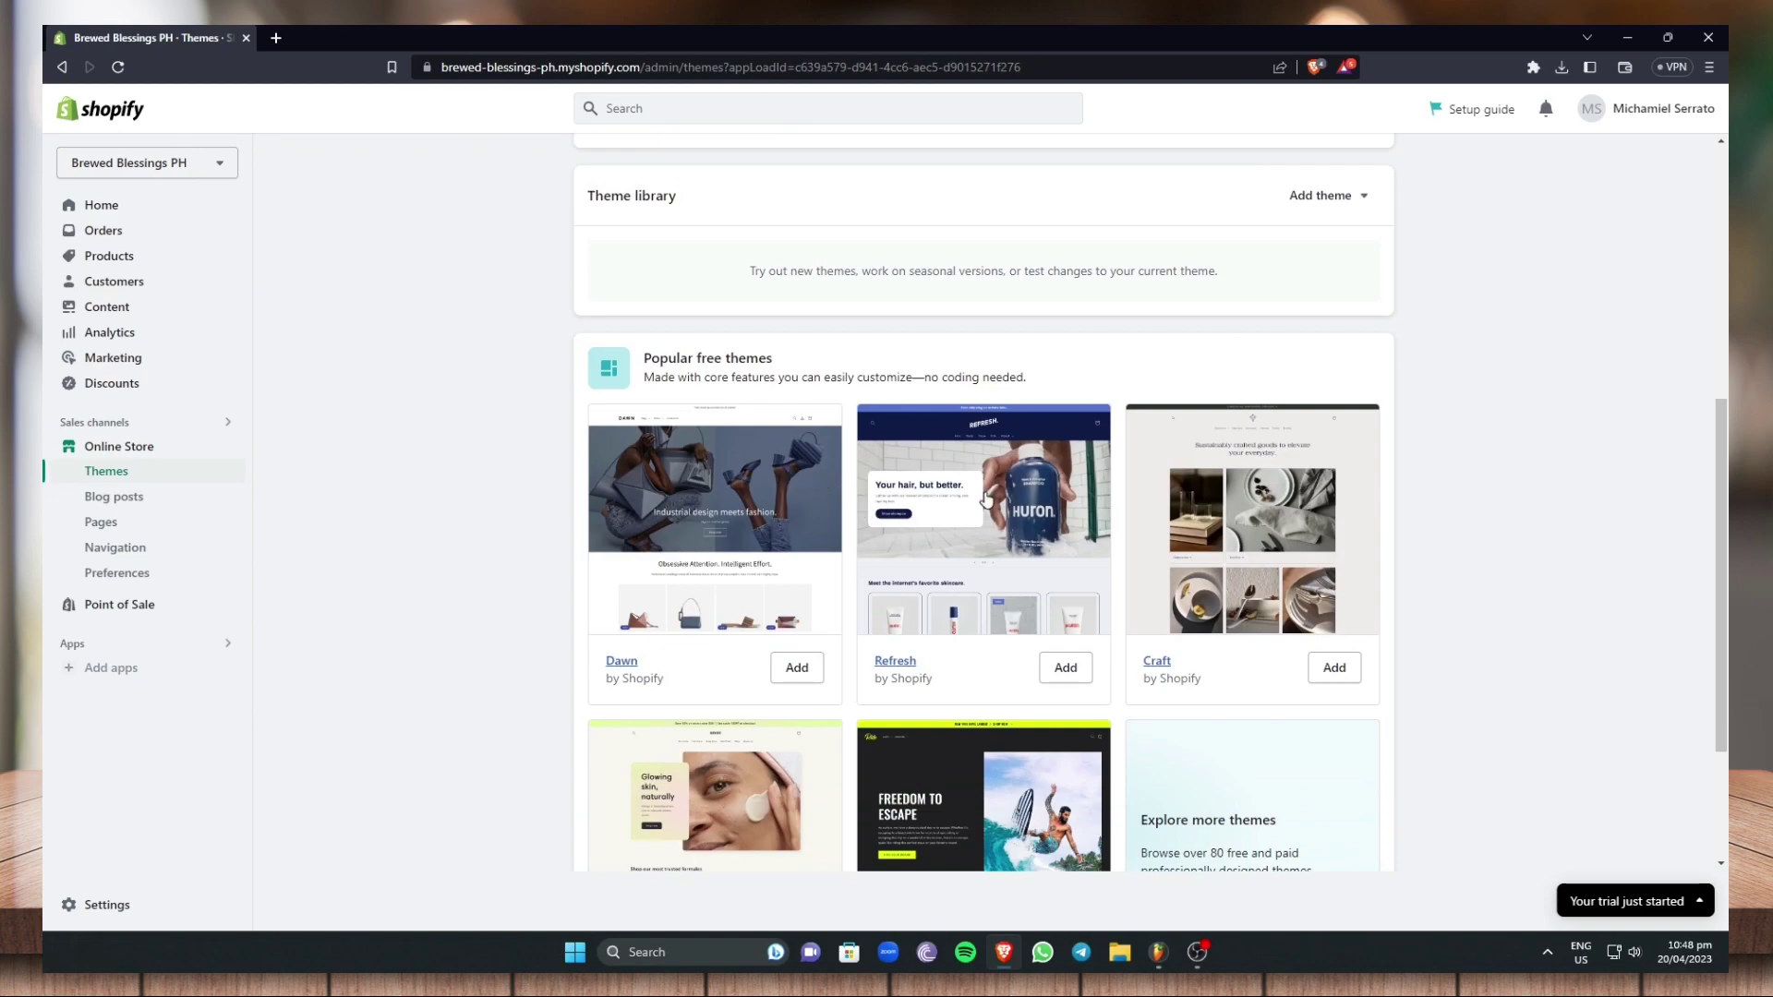
{"action": "scroll", "coordinate": [803, 635], "scroll_direction": "down", "scroll_amount": 2}
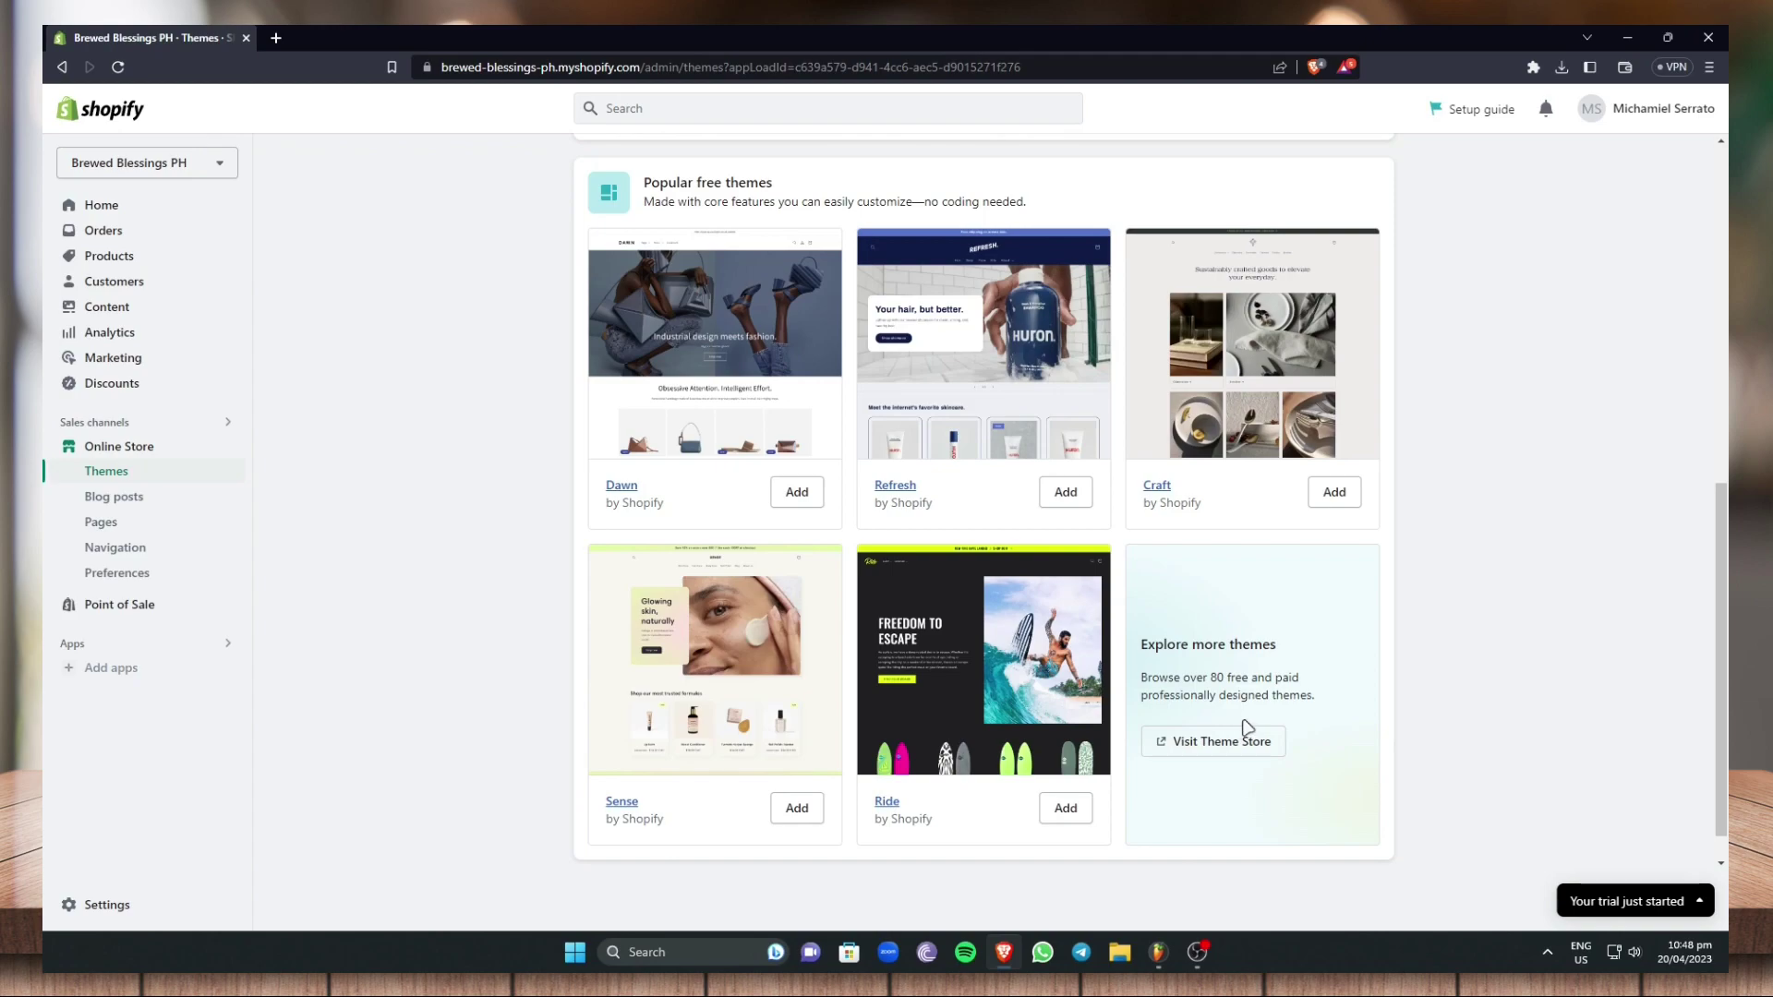
{"action": "scroll", "coordinate": [850, 505], "scroll_direction": "up", "scroll_amount": 5}
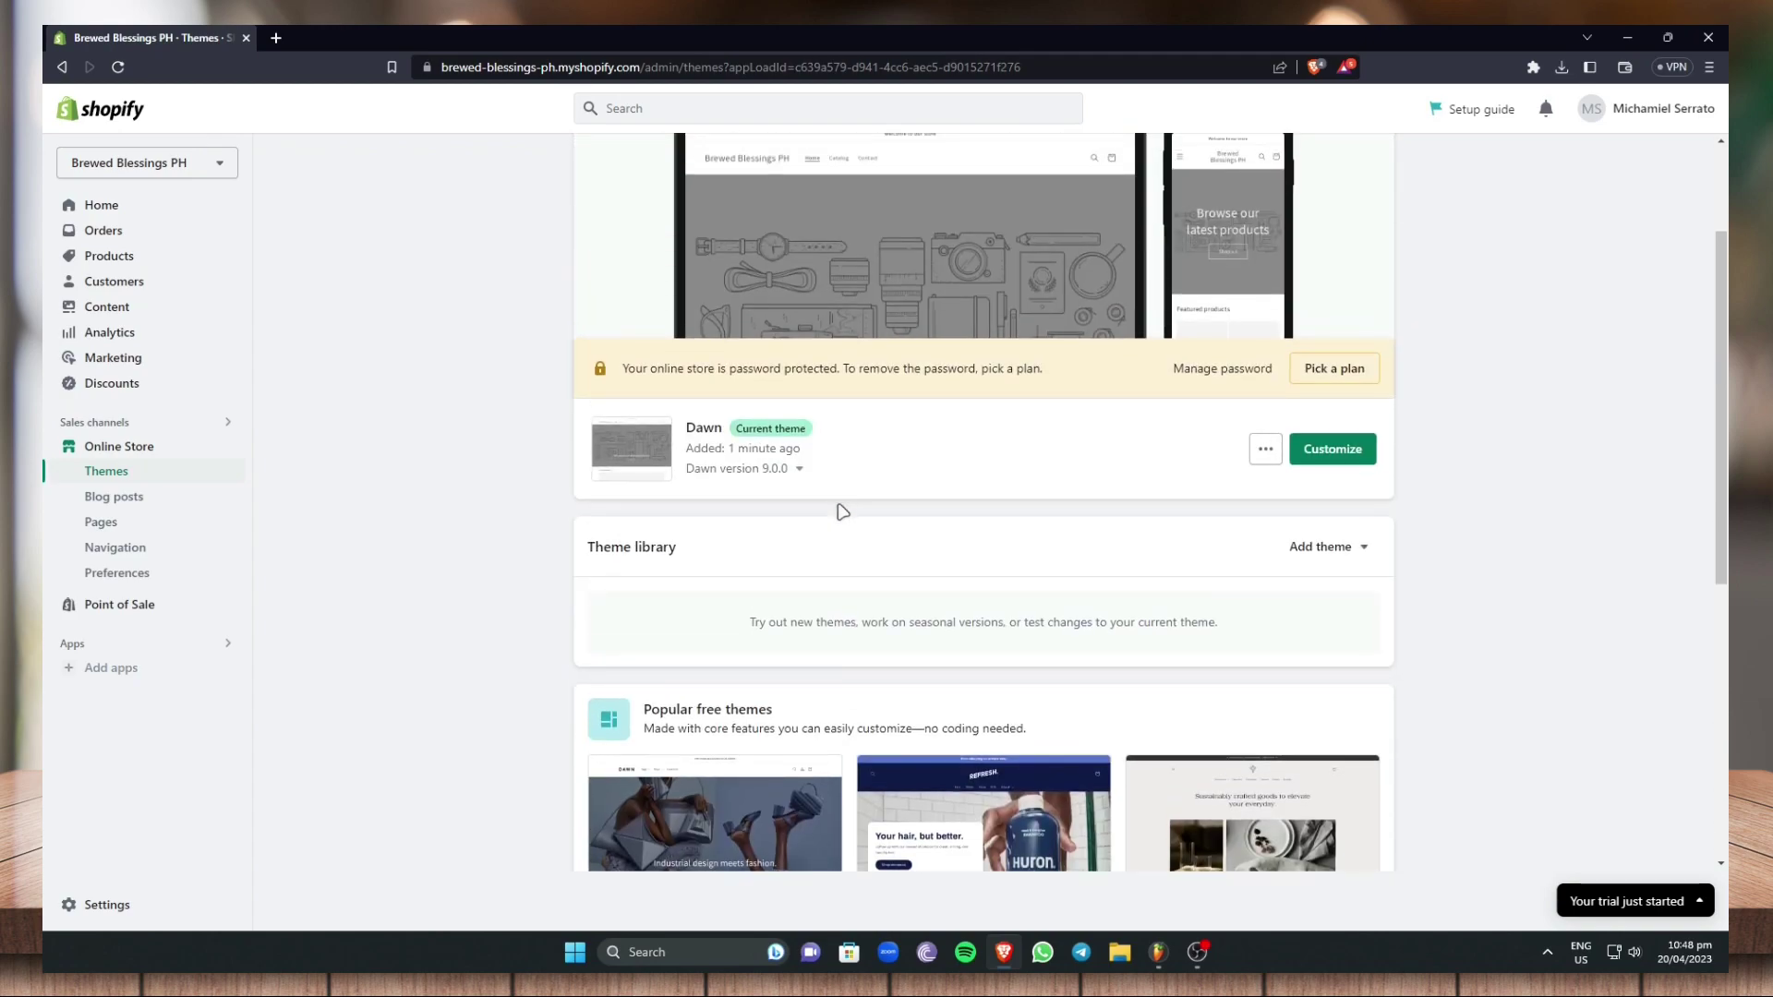
{"action": "scroll", "coordinate": [843, 511], "scroll_direction": "up", "scroll_amount": 1}
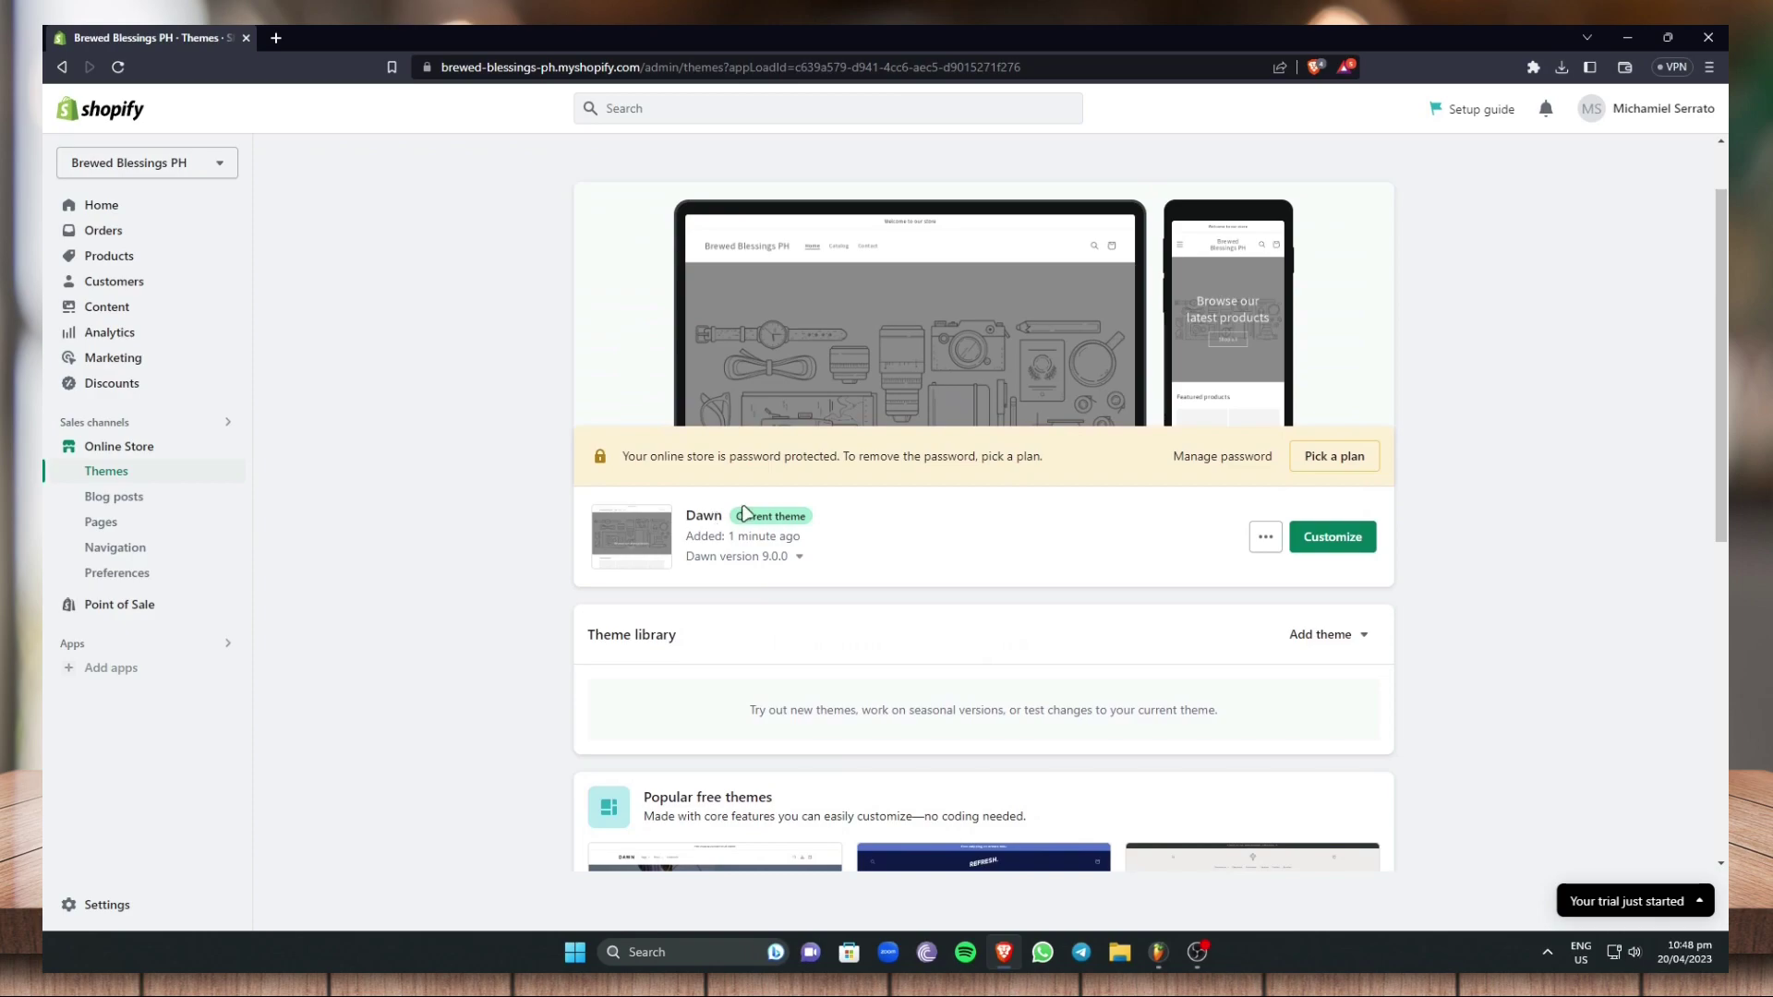
Open the current Dawn theme for customization and look through the list of customizable store pages
{"action": "left_click", "coordinate": [1317, 535]}
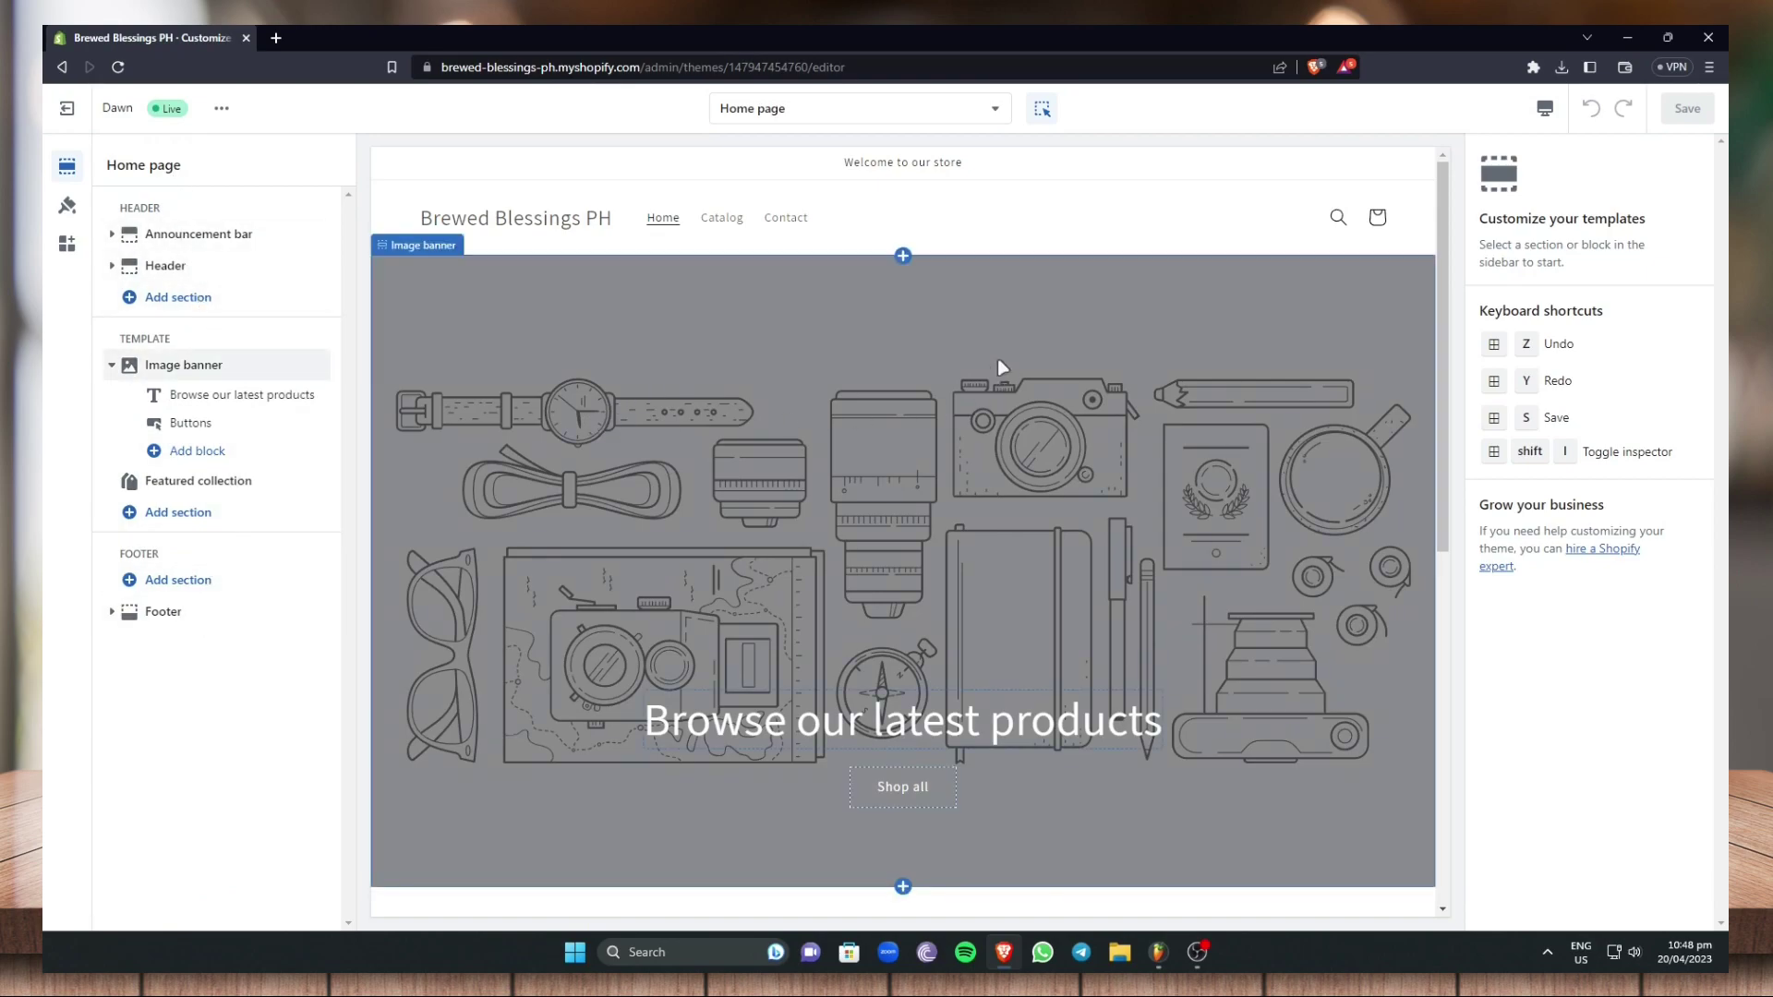
{"action": "left_click", "coordinate": [877, 110]}
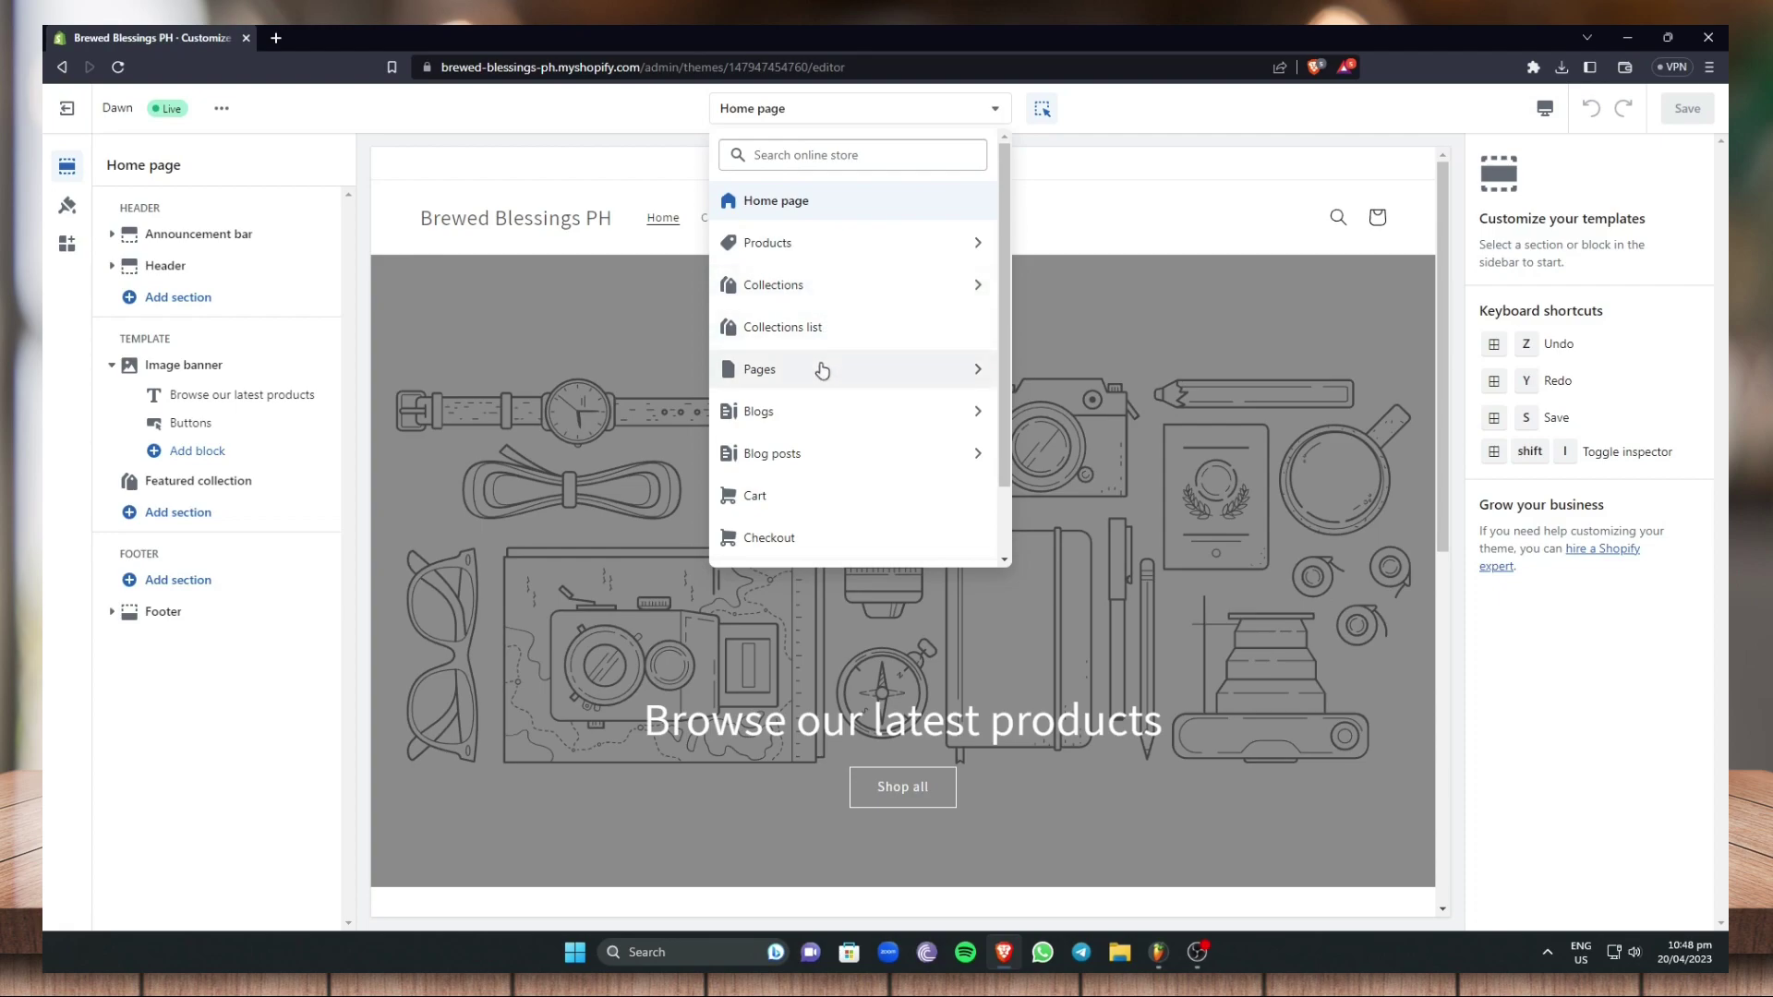
{"action": "scroll", "coordinate": [795, 499], "scroll_direction": "down", "scroll_amount": 1}
{"action": "scroll", "coordinate": [795, 498], "scroll_direction": "down", "scroll_amount": 2}
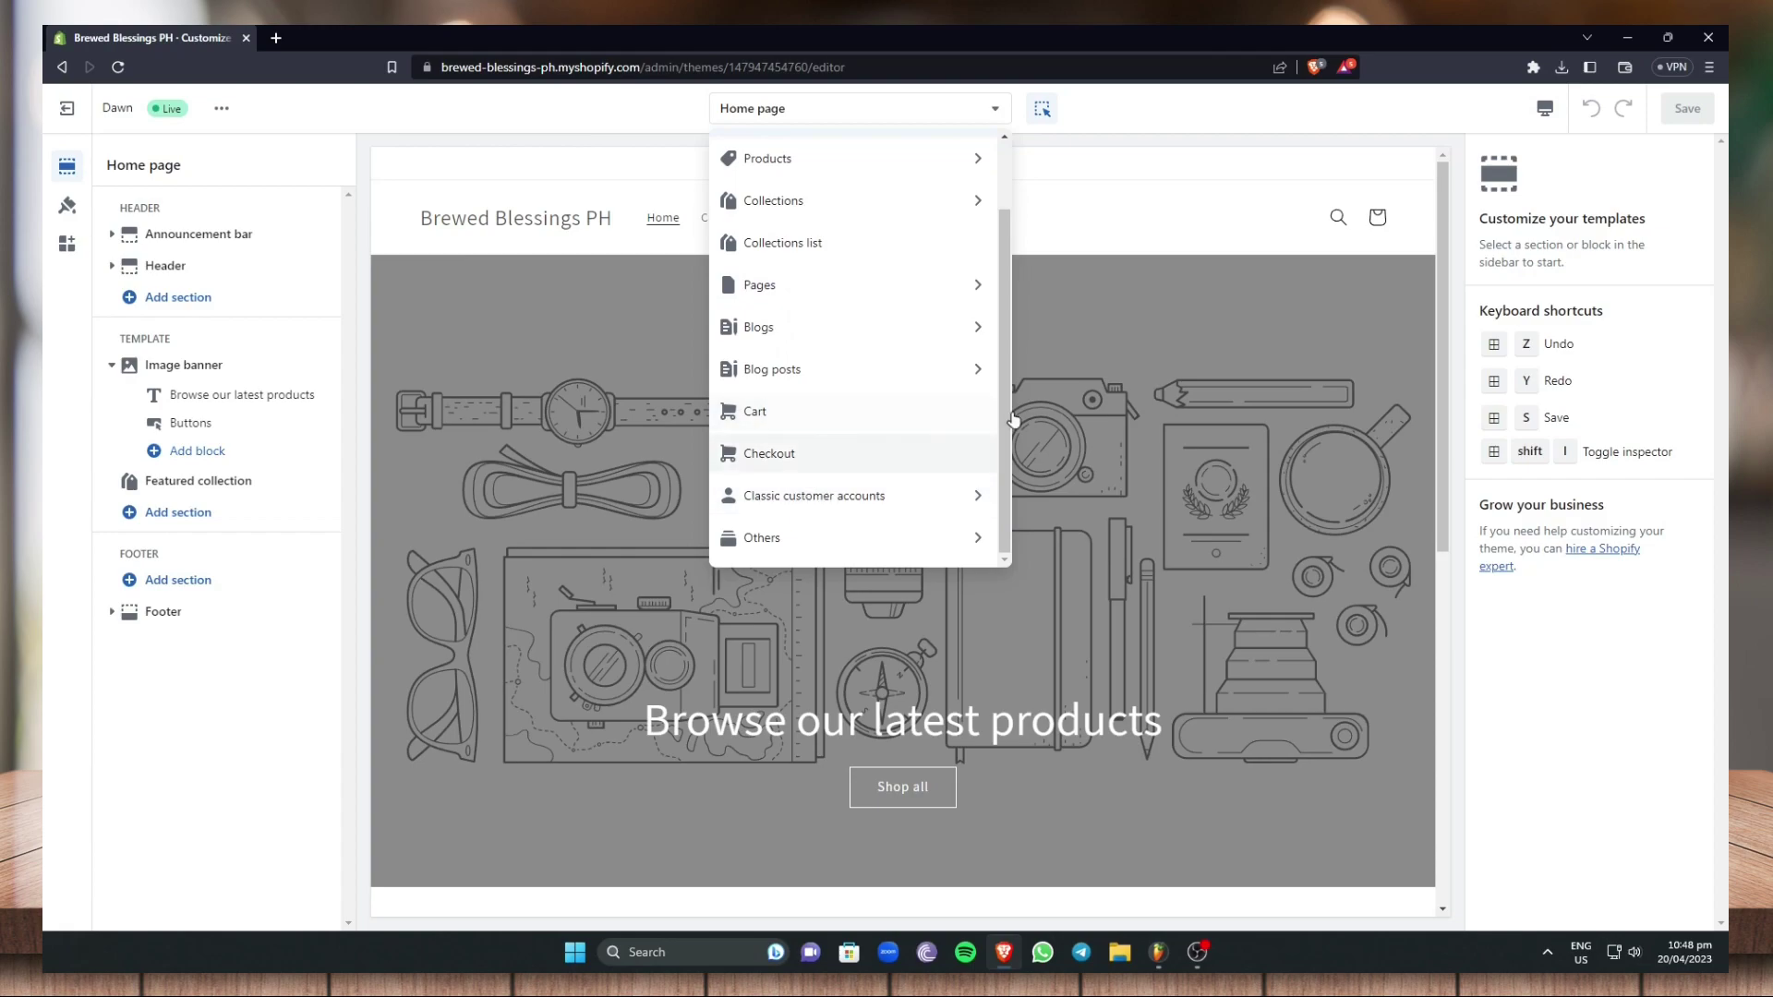
{"action": "left_click", "coordinate": [1132, 240]}
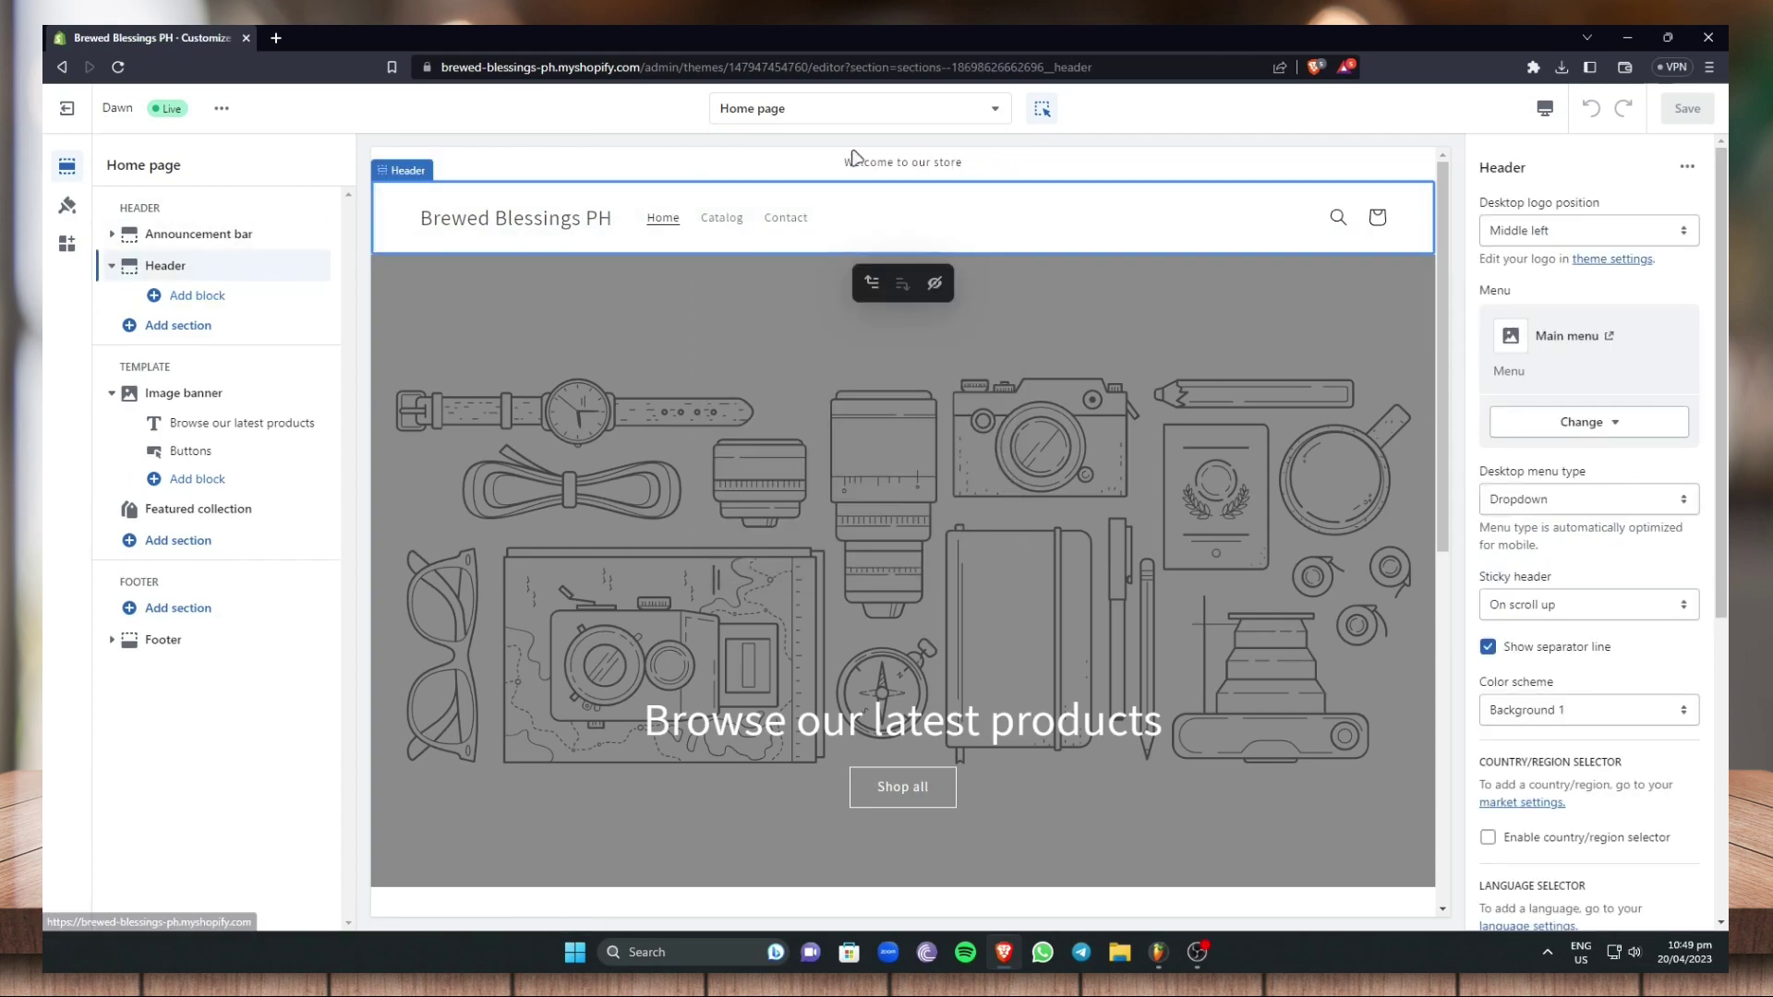
{"action": "left_click", "coordinate": [834, 115]}
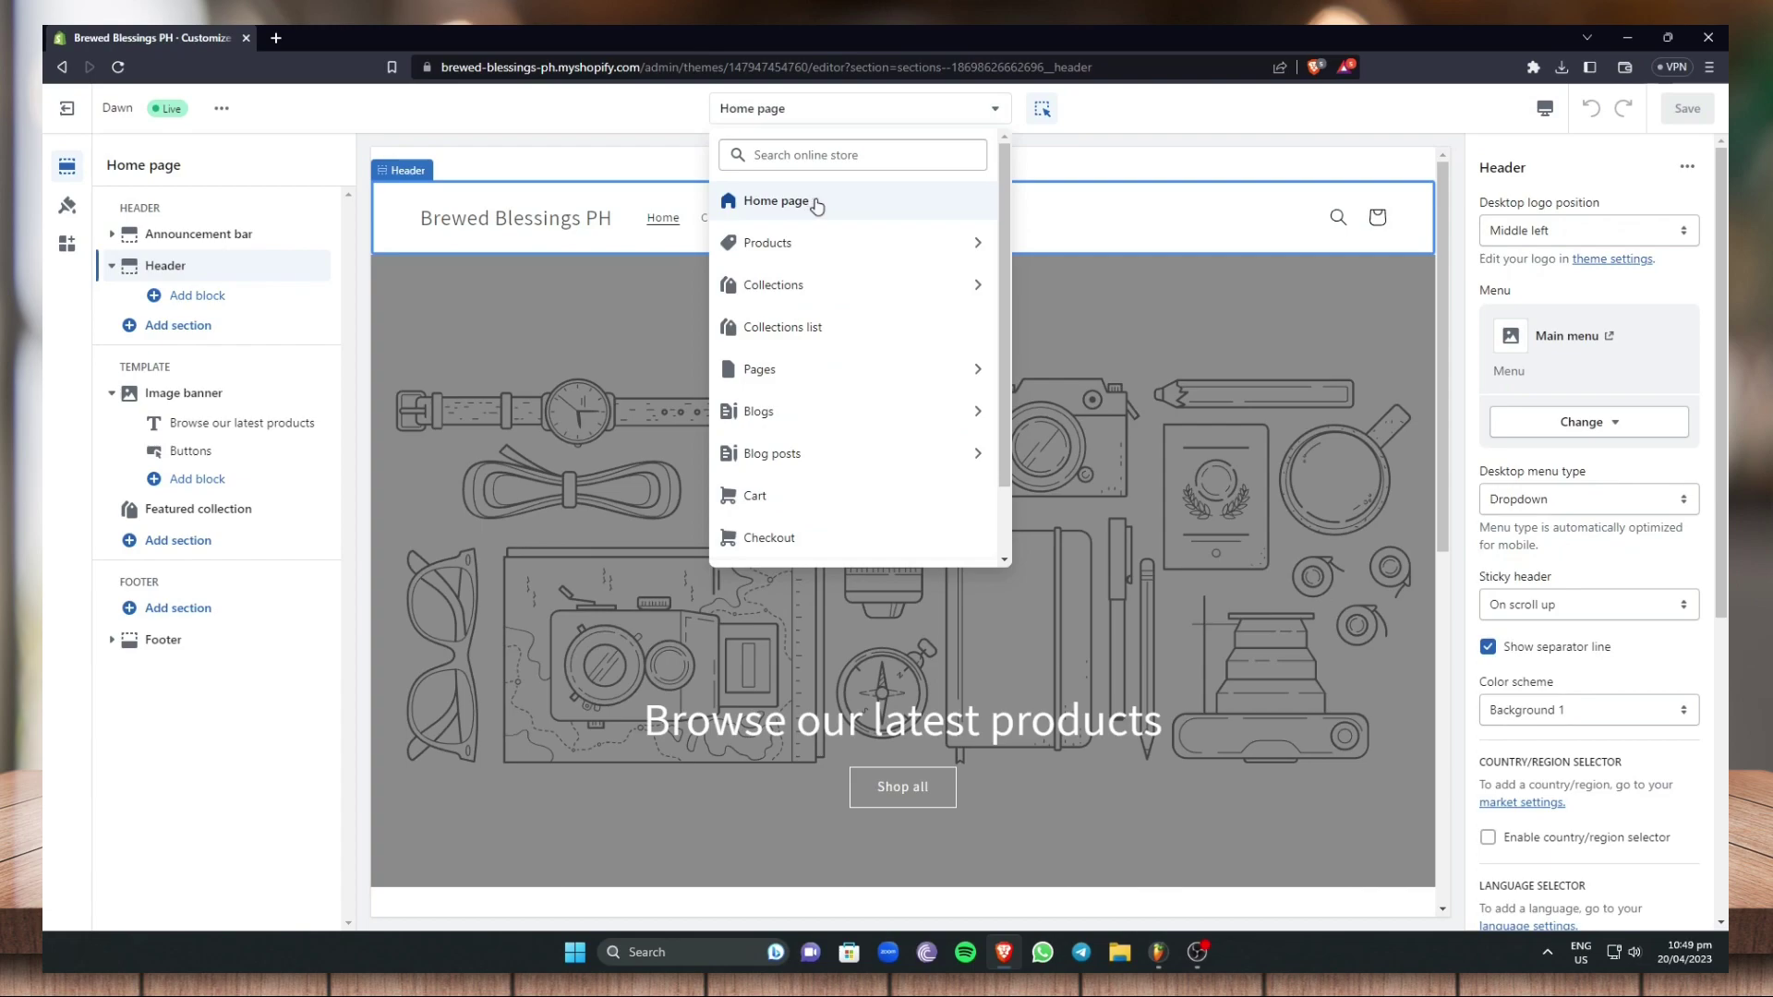
{"action": "left_click", "coordinate": [162, 738]}
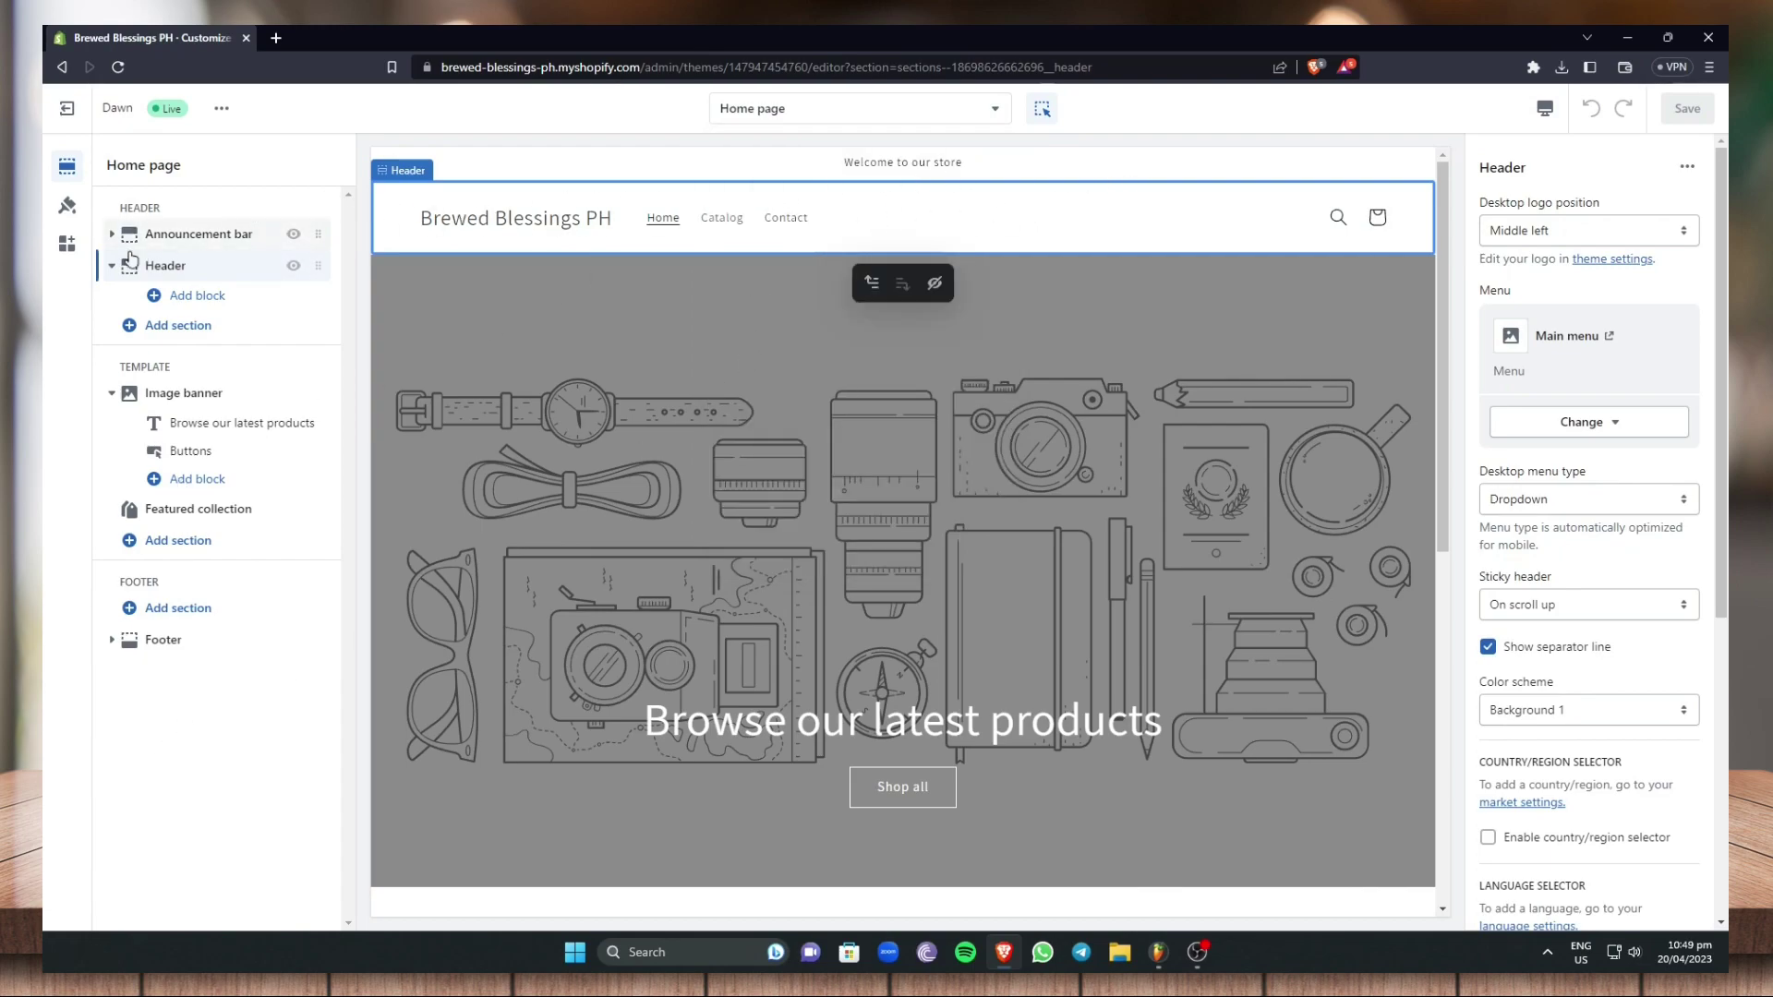
Open the announcement in the announcement bar and examine its text, alignment, color scheme and link settings
{"action": "left_click", "coordinate": [175, 236]}
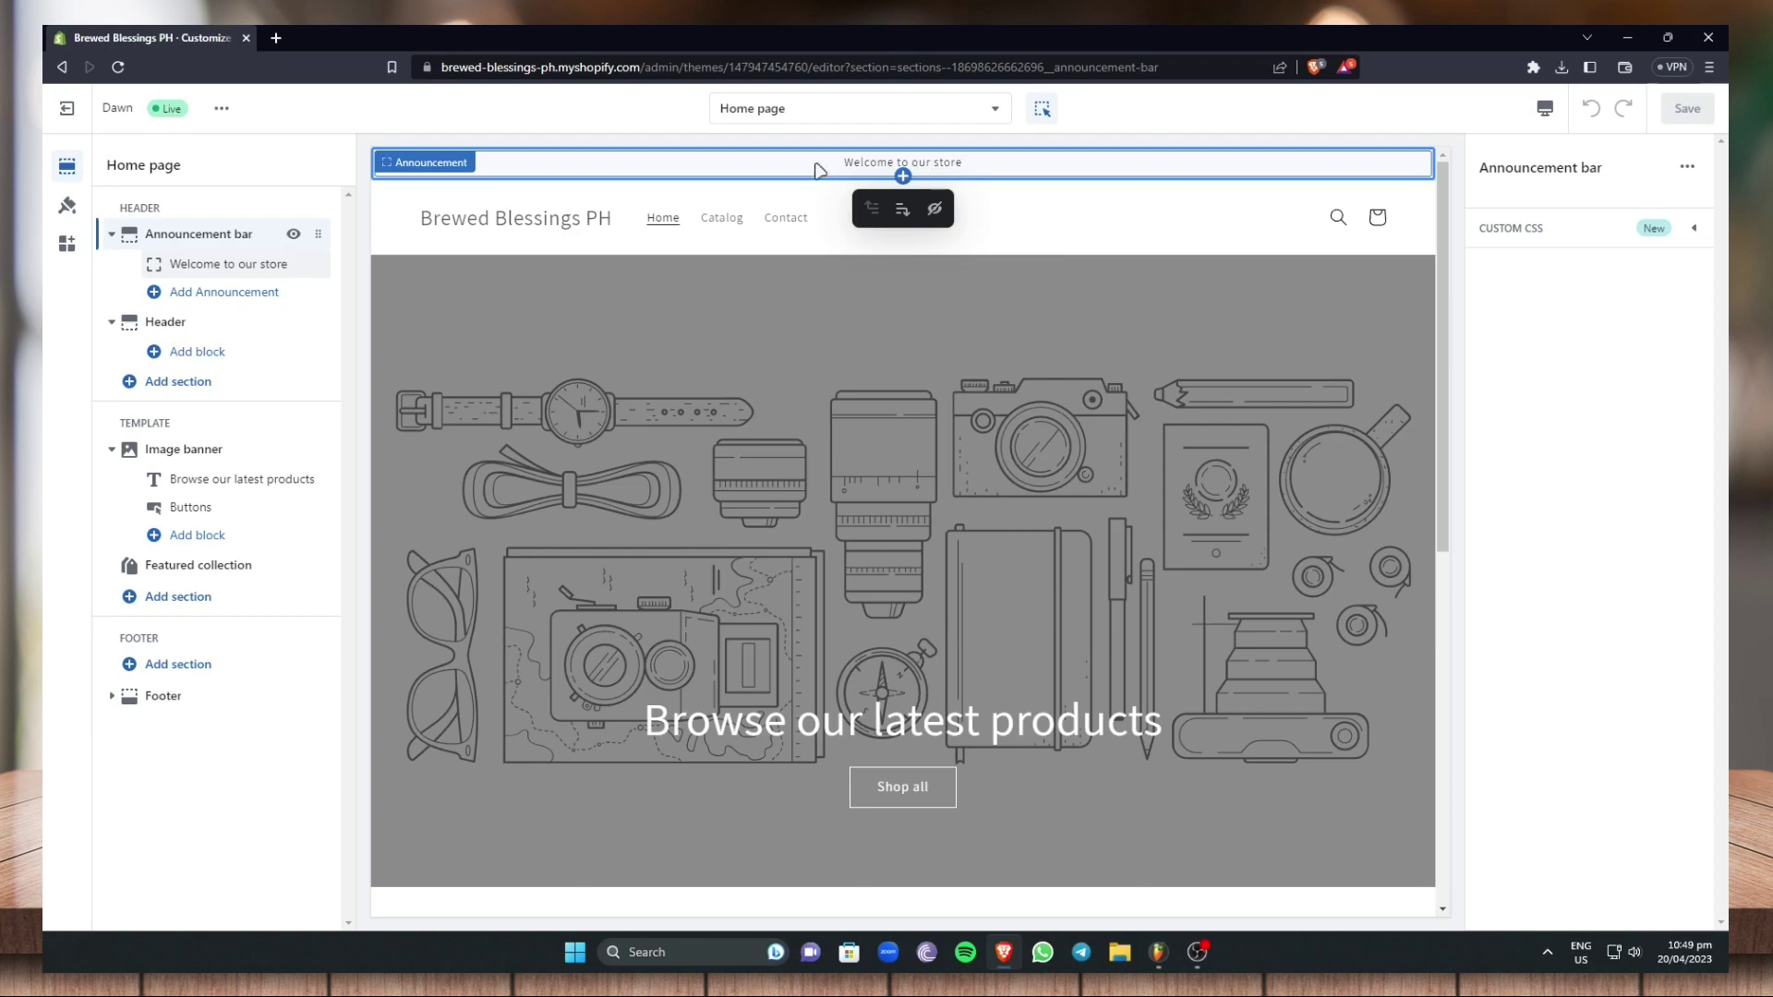
{"action": "left_click", "coordinate": [905, 168]}
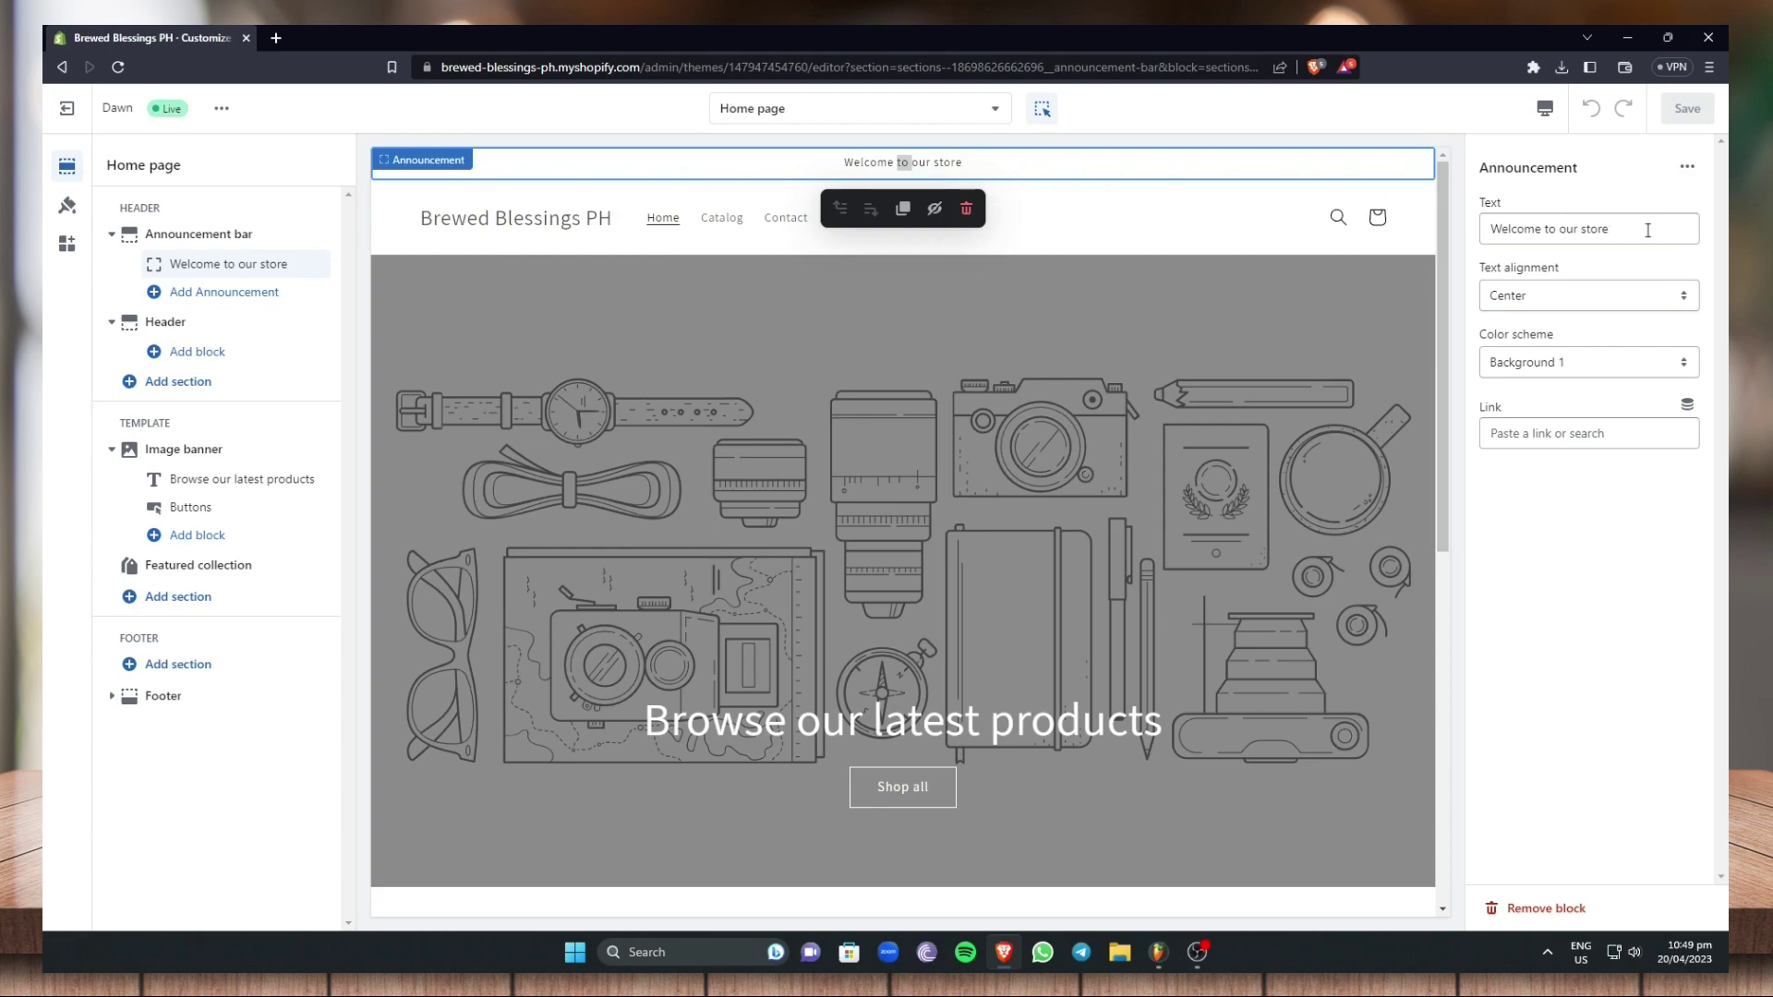
{"action": "triple_click", "coordinate": [1506, 228]}
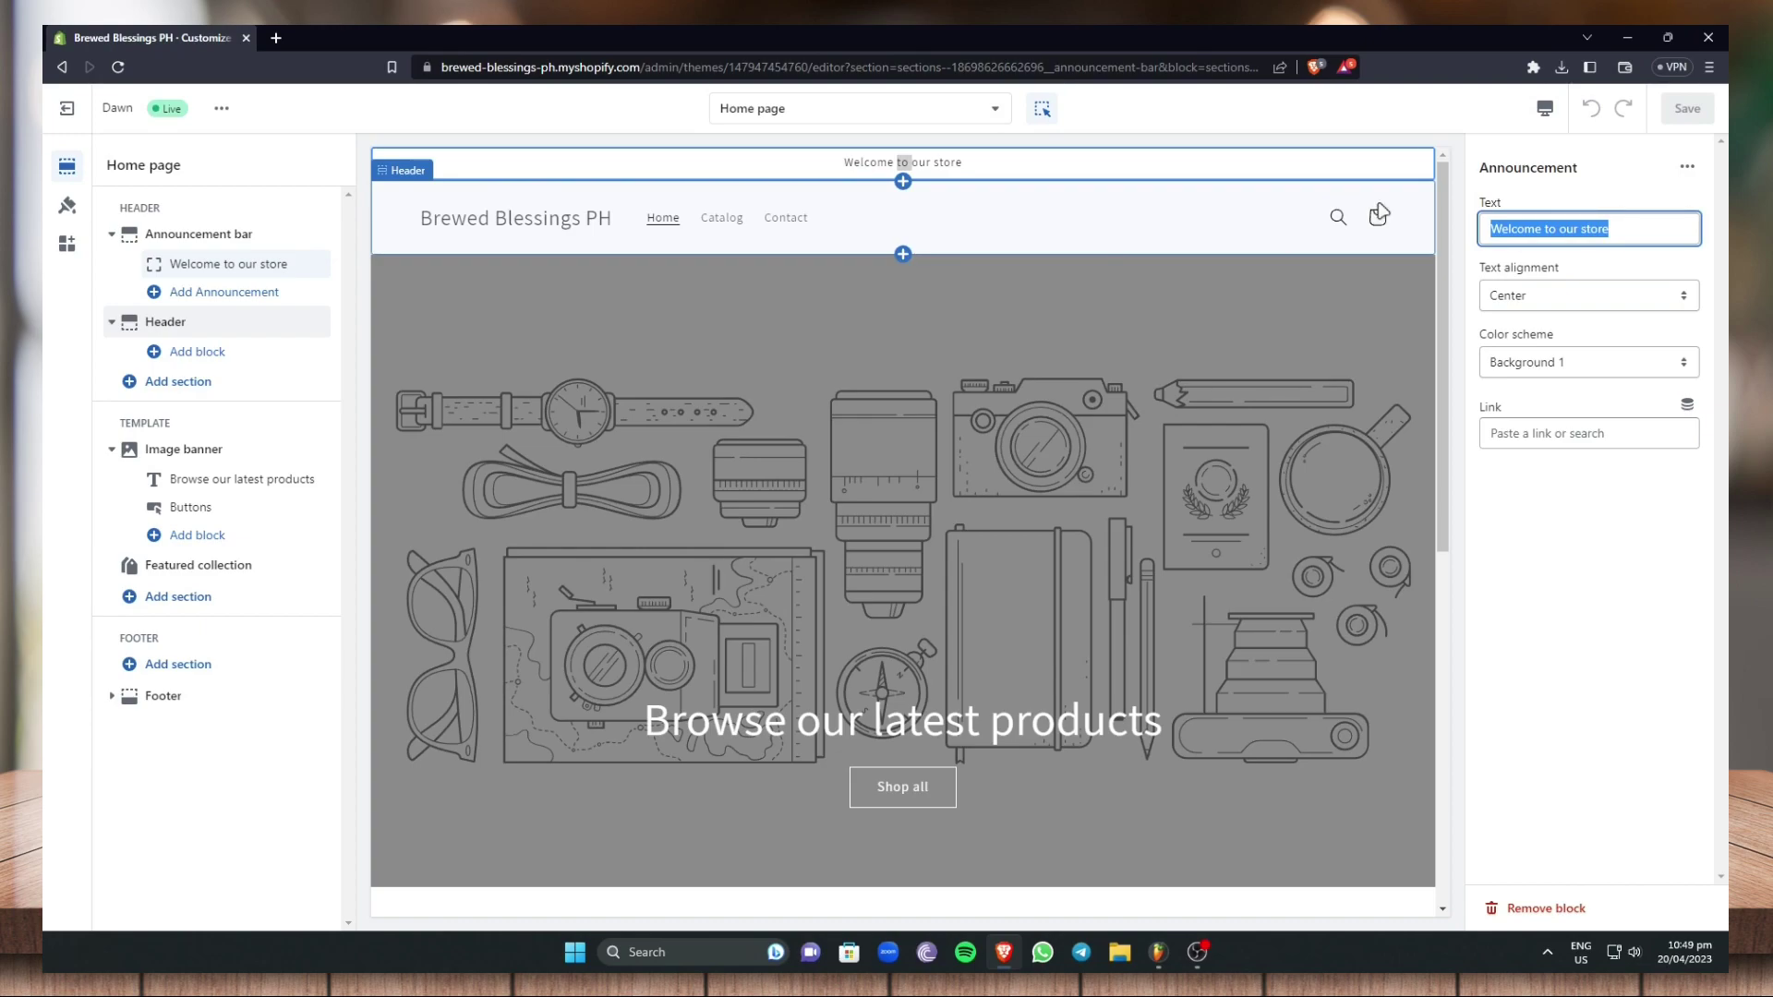
{"action": "left_click", "coordinate": [1619, 272]}
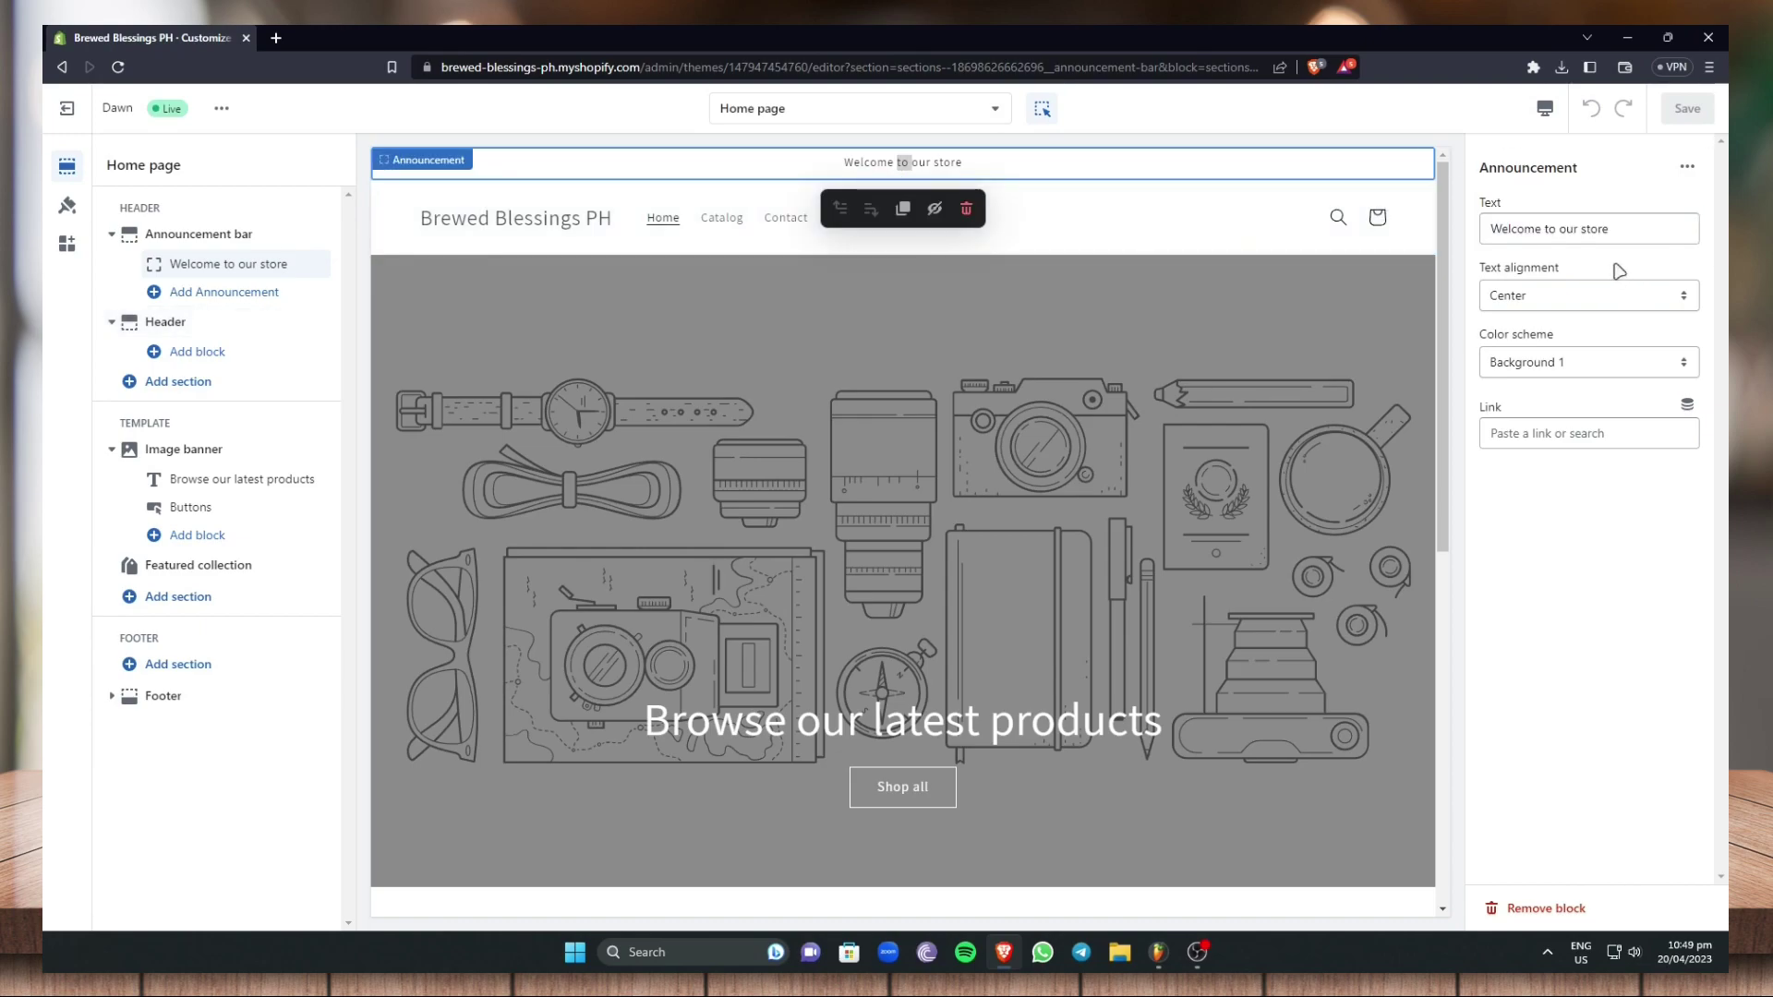
{"action": "mouse_move", "coordinate": [1626, 237]}
{"action": "left_mouse_down"}
{"action": "mouse_move", "coordinate": [1532, 231]}
{"action": "mouse_move", "coordinate": [1601, 231]}
{"action": "left_mouse_up"}
{"action": "left_click", "coordinate": [1629, 270]}
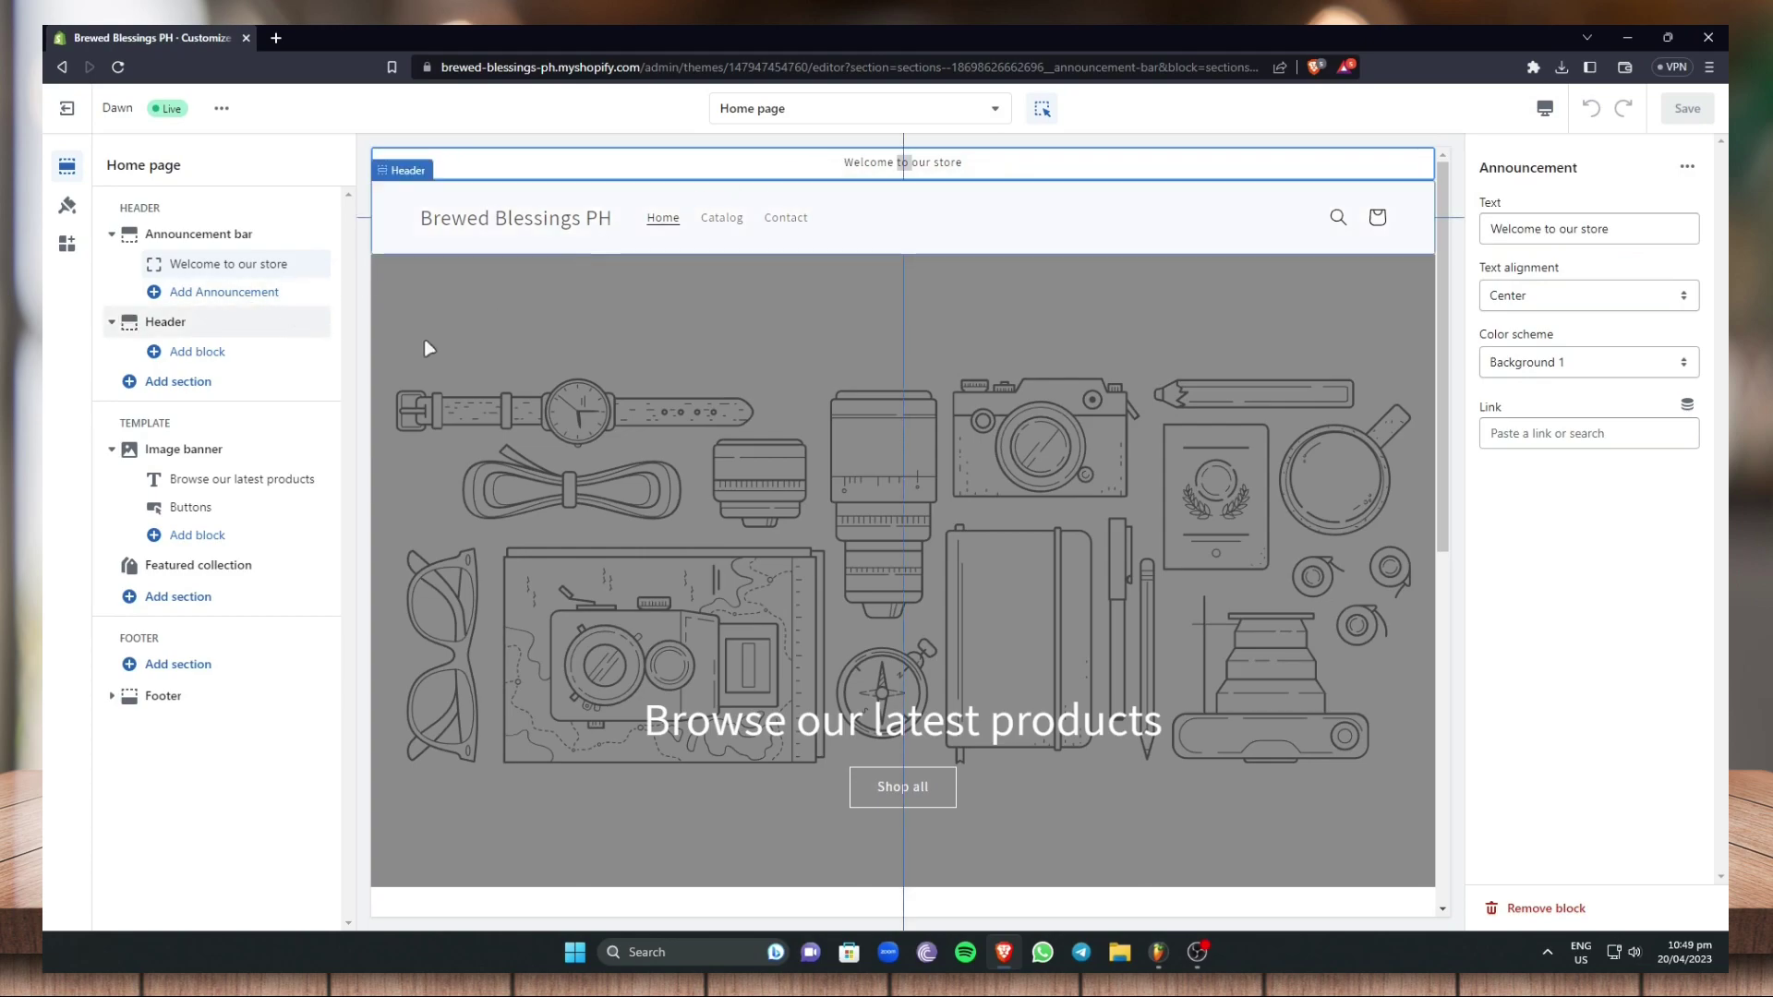
Open the Header section and look through its settings, including the options for changing or removing the main menu
{"action": "left_click", "coordinate": [186, 325]}
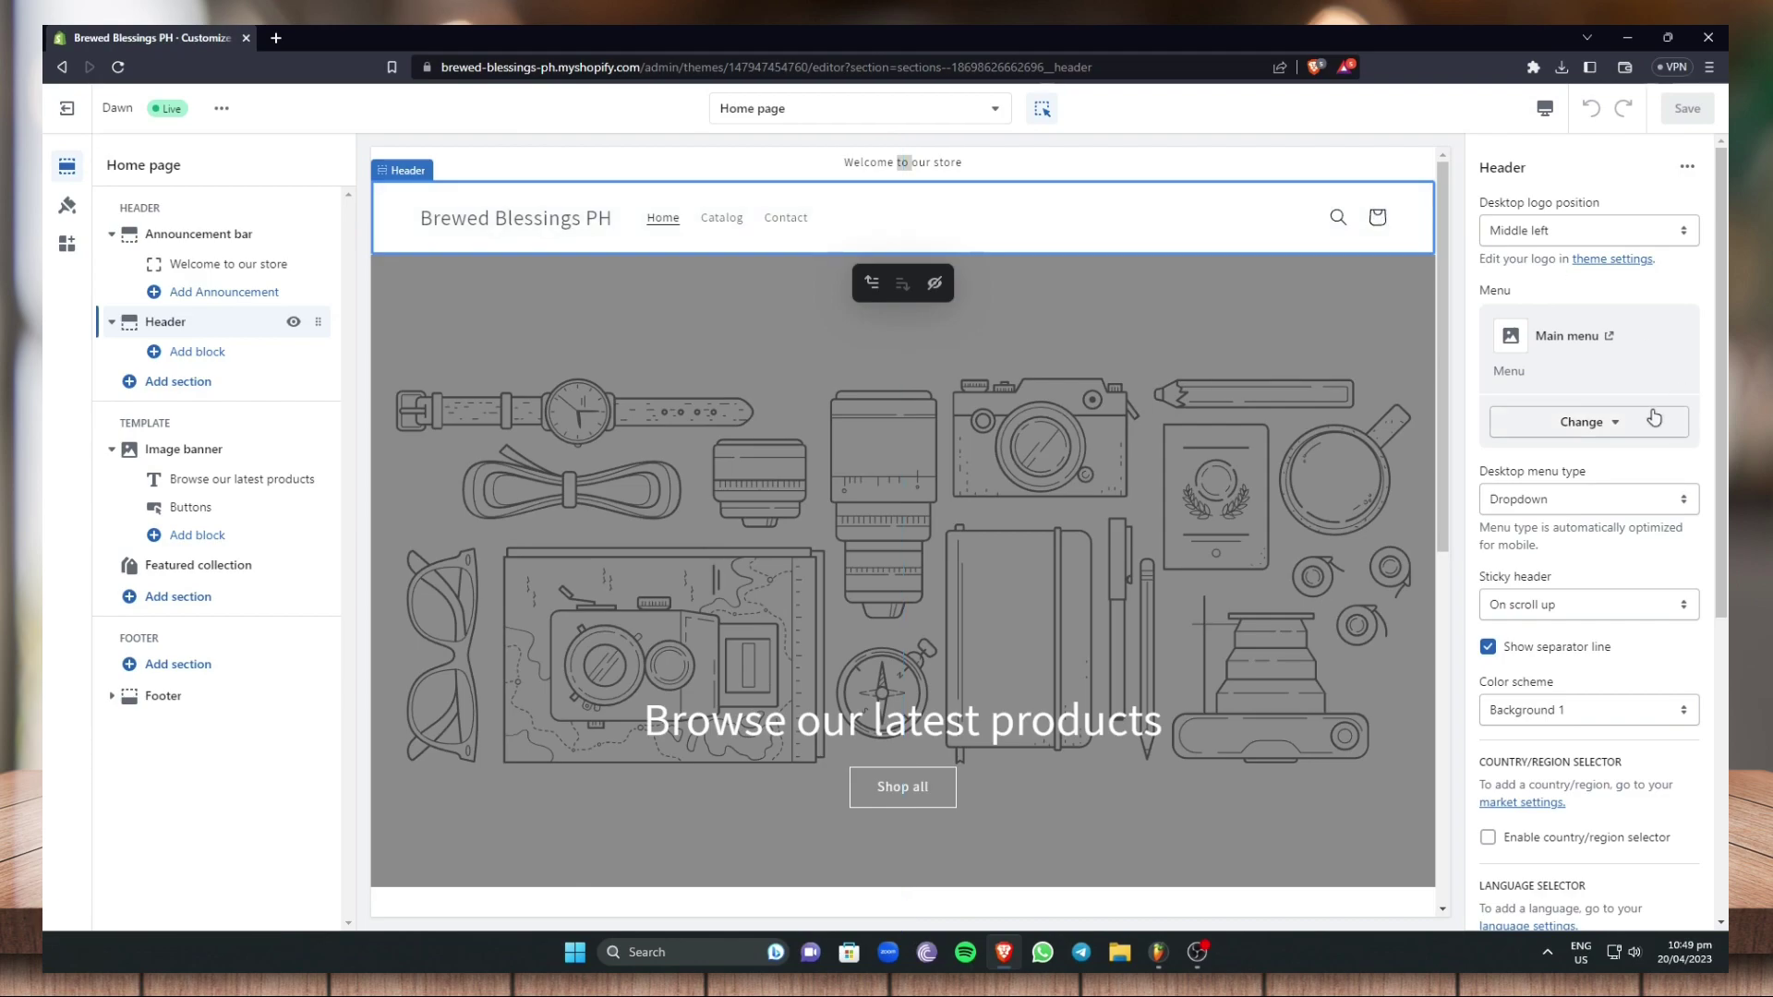
{"action": "scroll", "coordinate": [1620, 489], "scroll_direction": "down", "scroll_amount": 5}
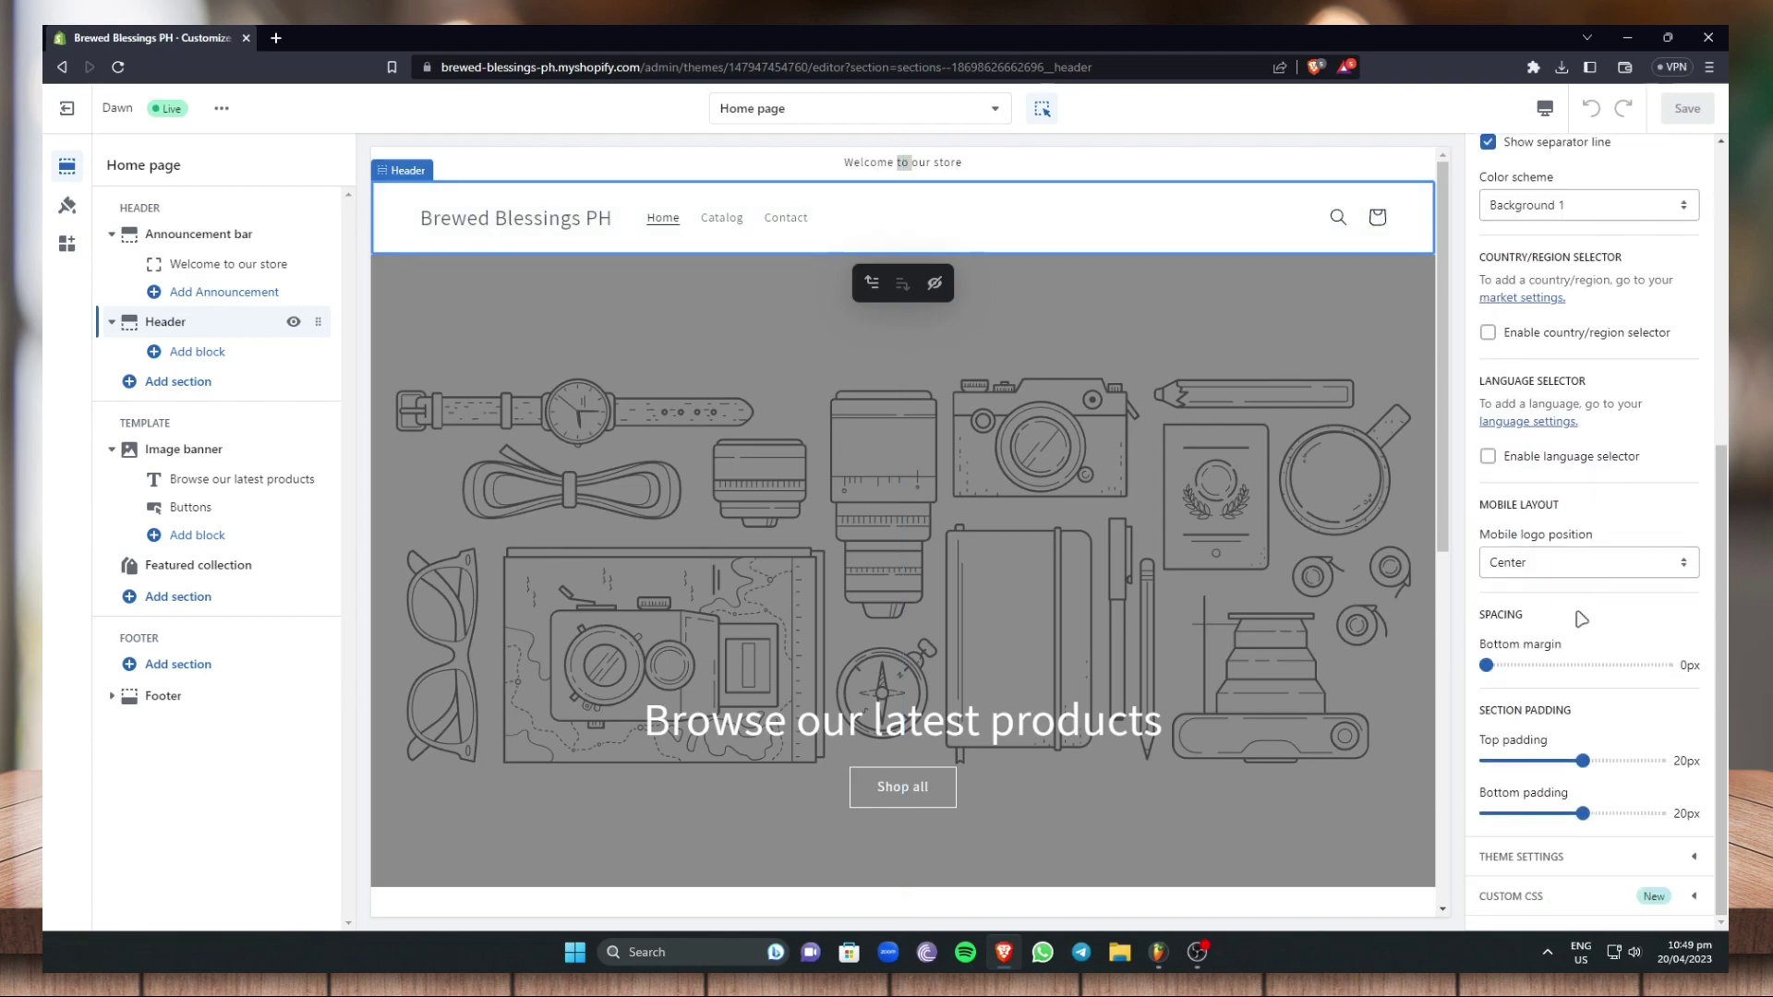
{"action": "scroll", "coordinate": [1580, 618], "scroll_direction": "up", "scroll_amount": 5}
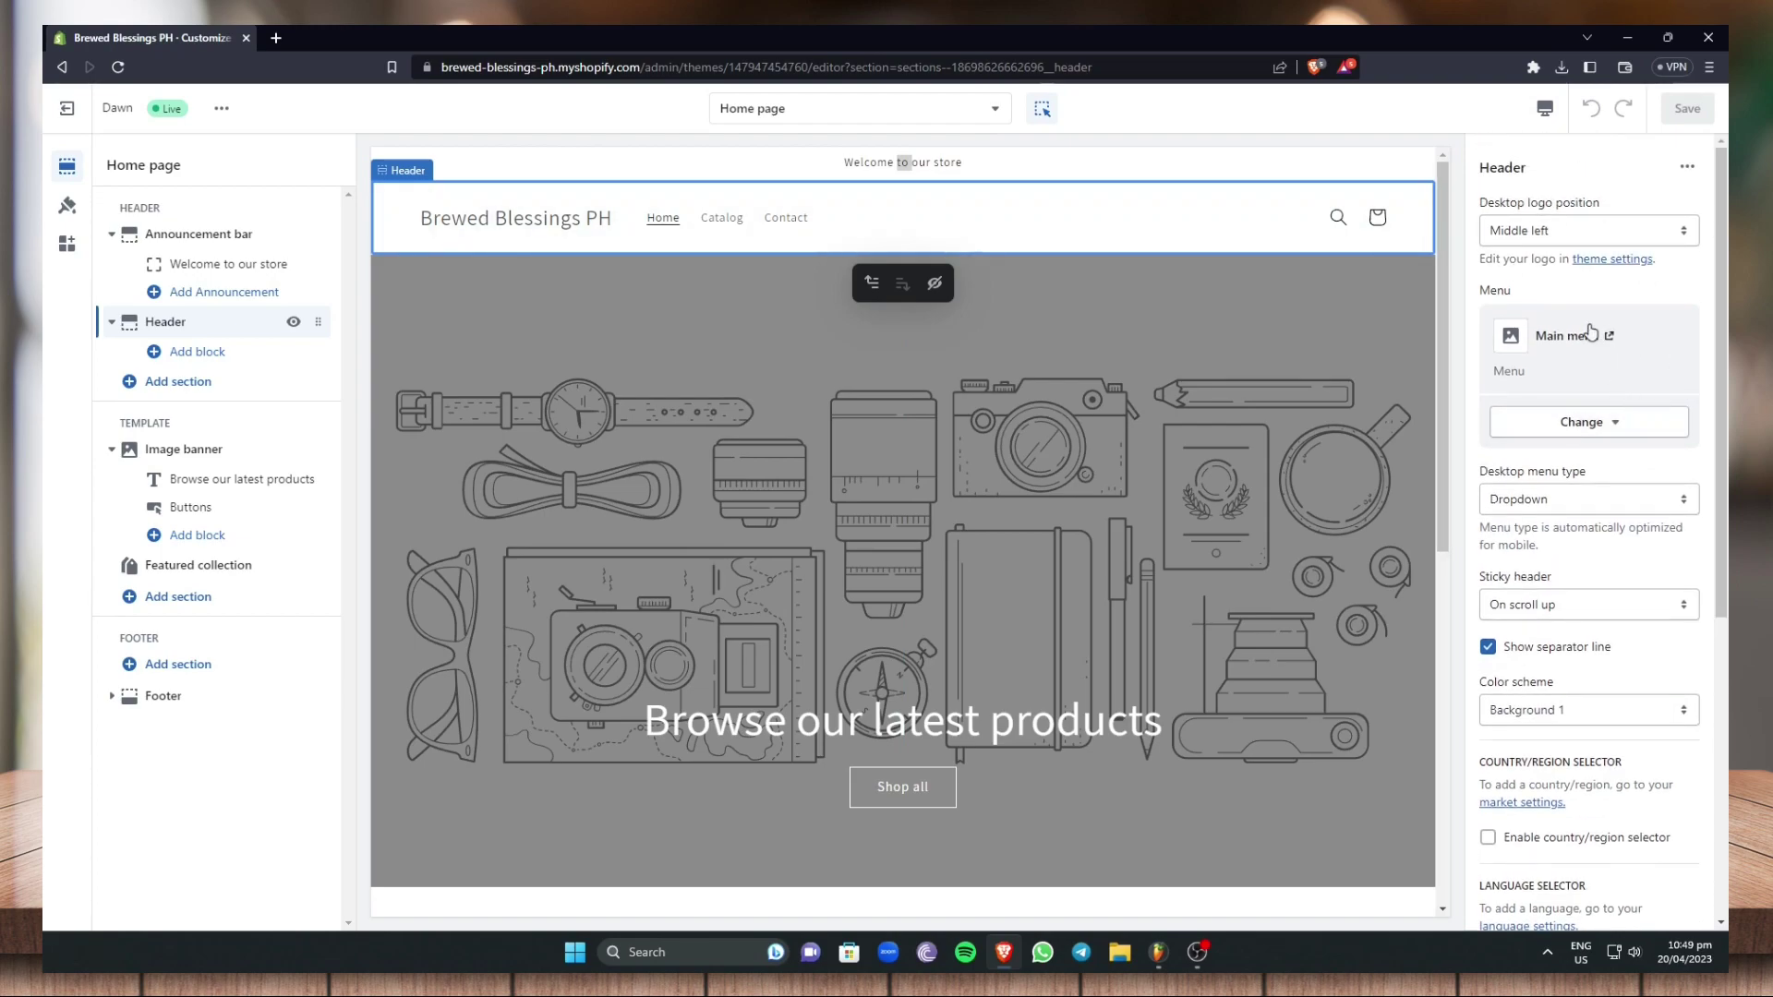
{"action": "left_click", "coordinate": [1622, 432]}
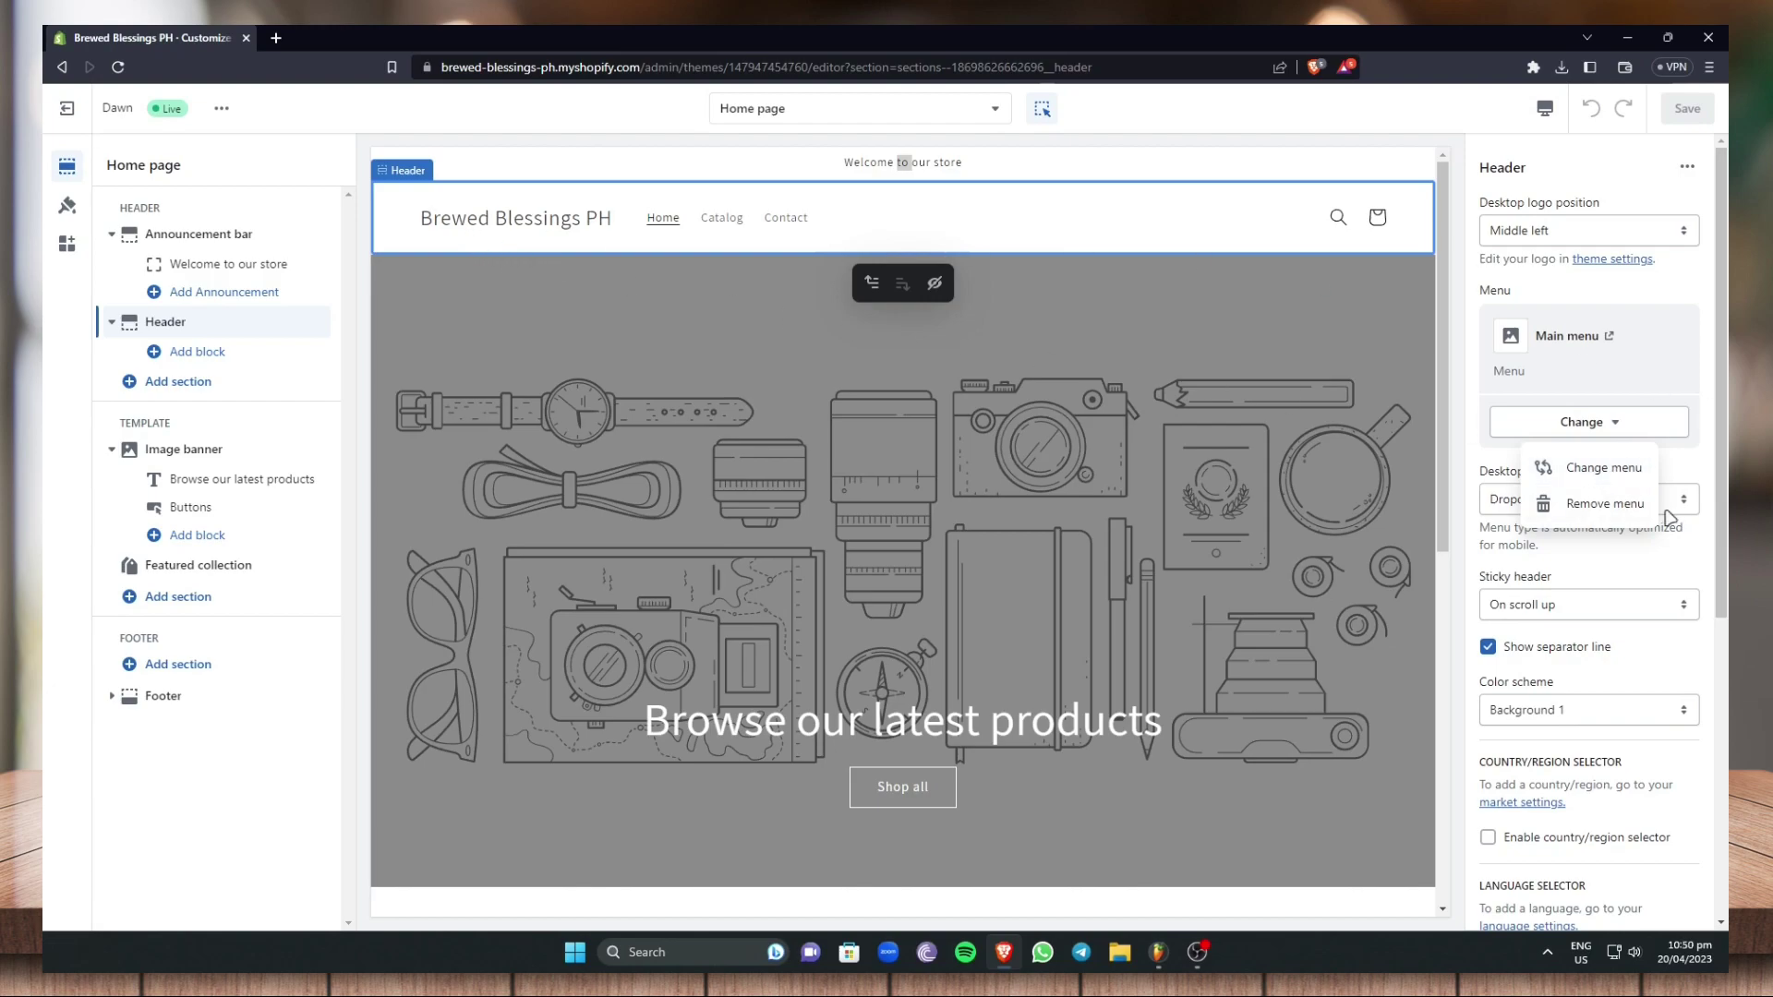
{"action": "left_click", "coordinate": [1696, 456]}
{"action": "scroll", "coordinate": [1652, 517], "scroll_direction": "down", "scroll_amount": 1}
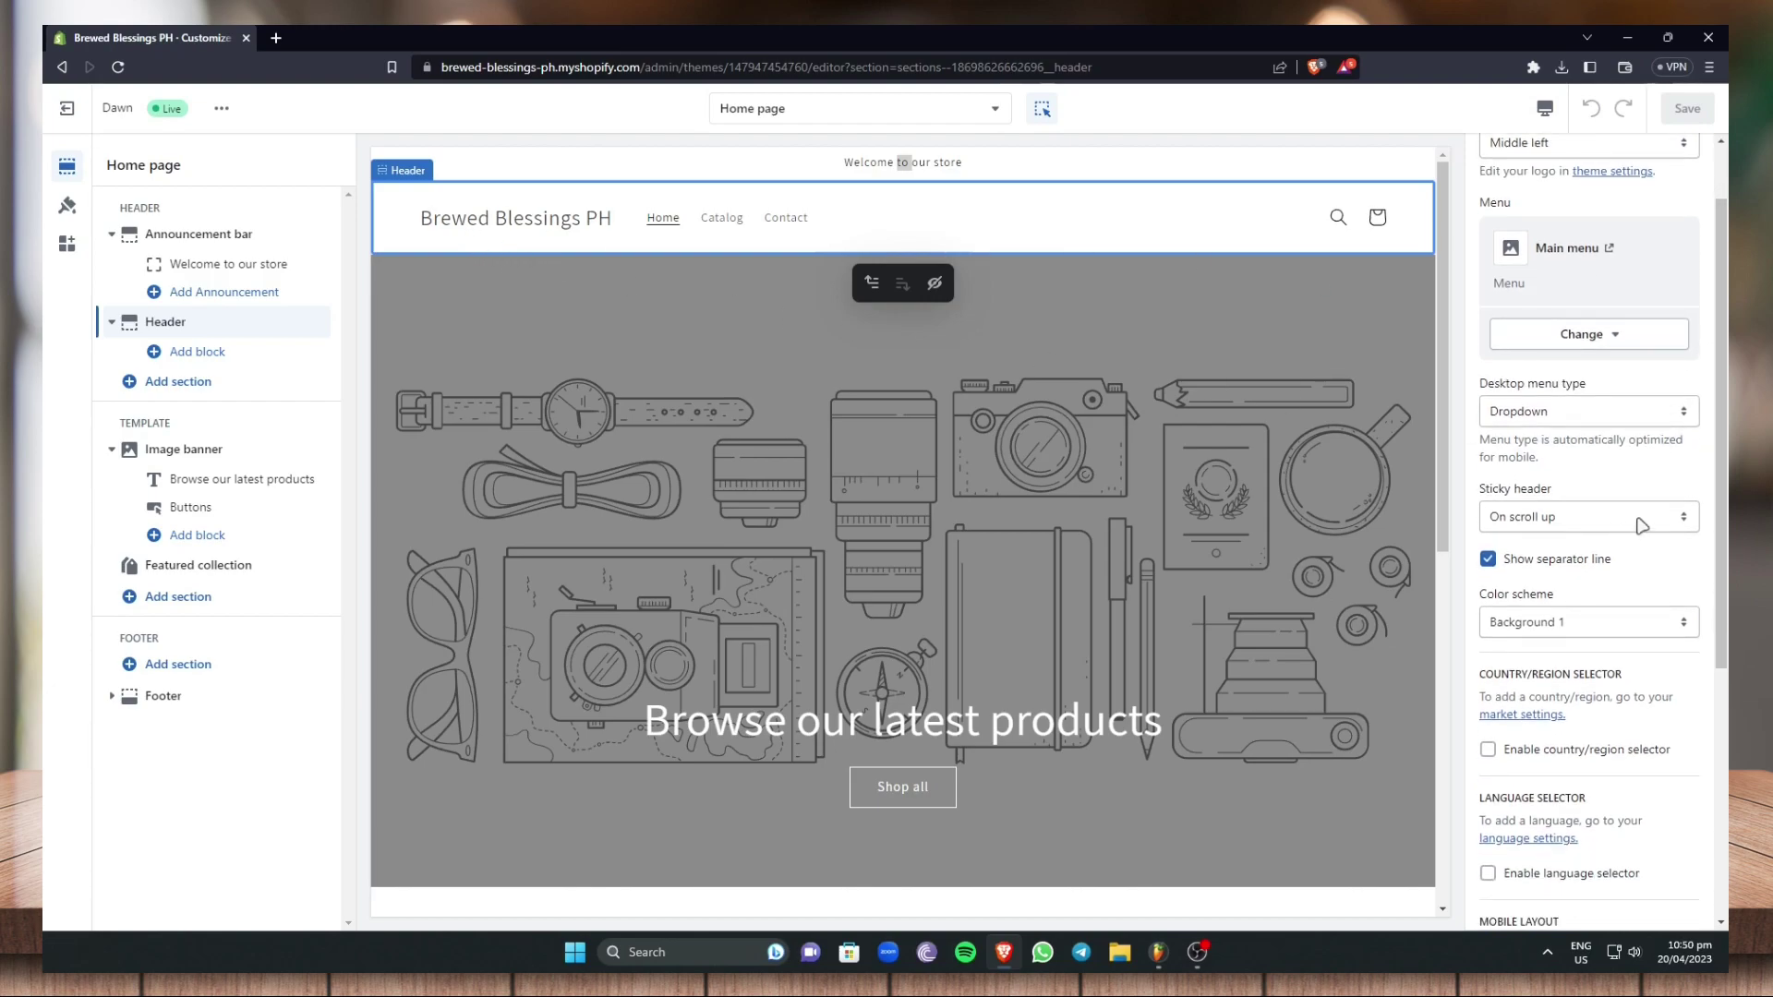
Check the sticky header options and set the header's color scheme to Accent 1
{"action": "left_click", "coordinate": [1640, 519]}
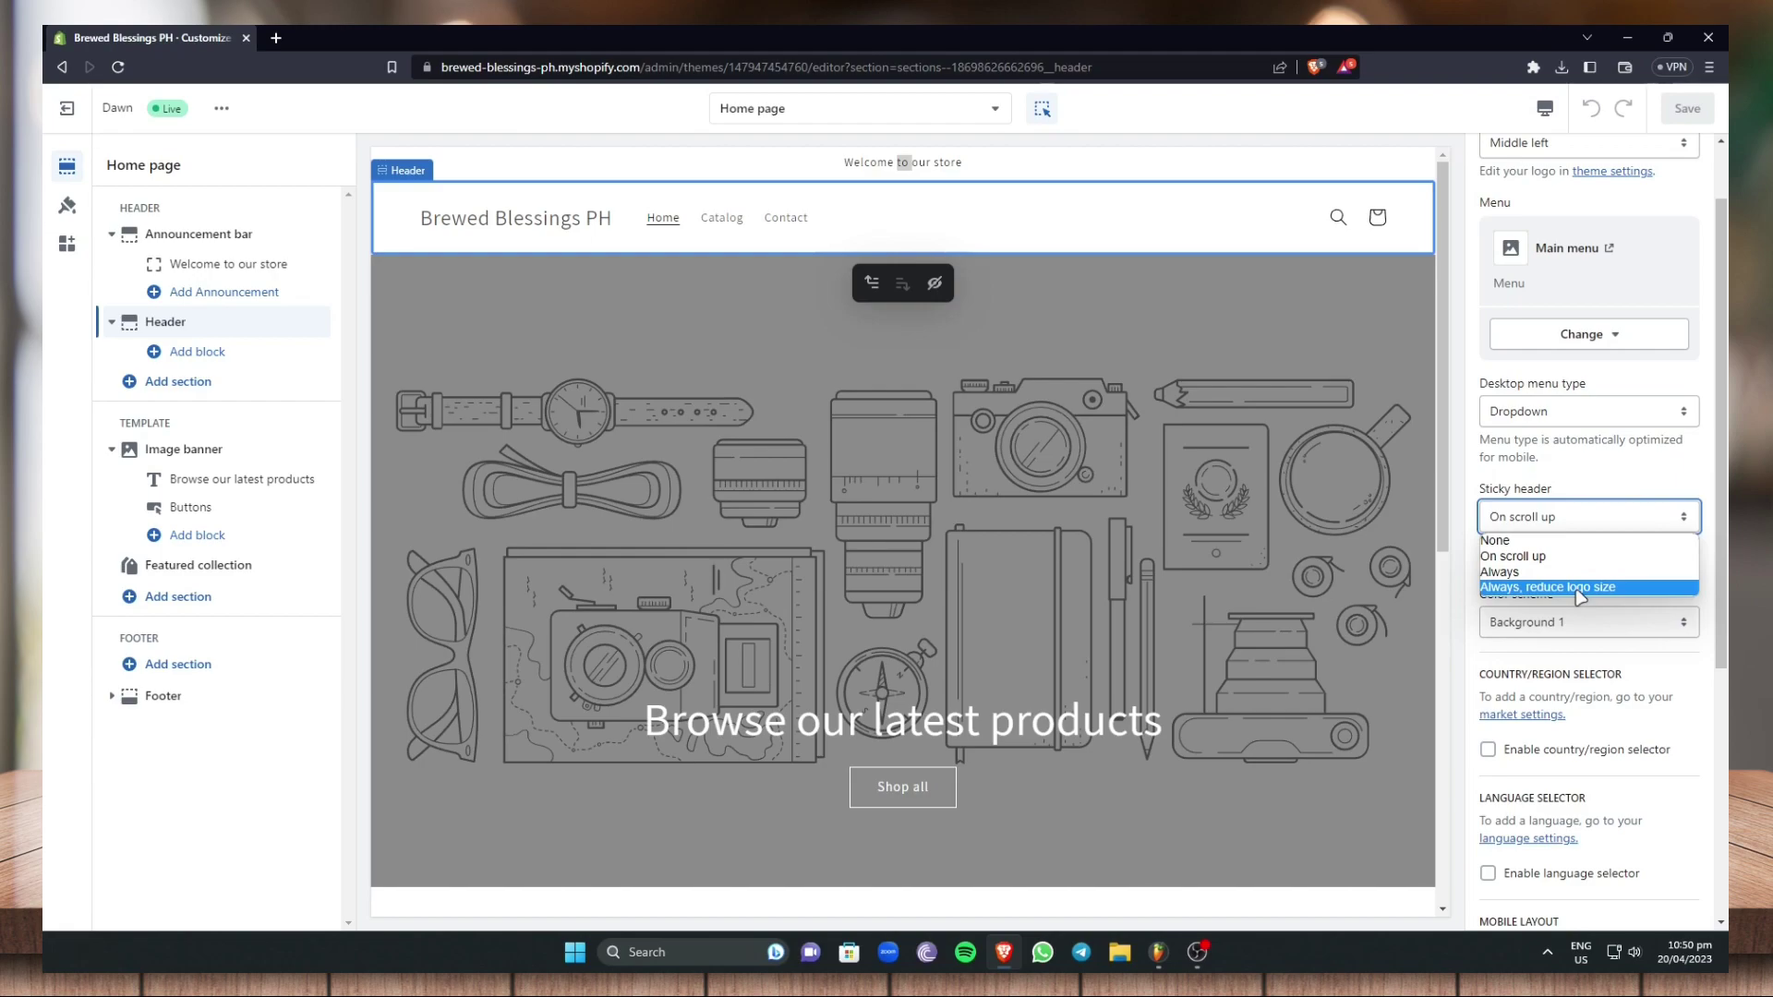
{"action": "left_click", "coordinate": [1470, 636]}
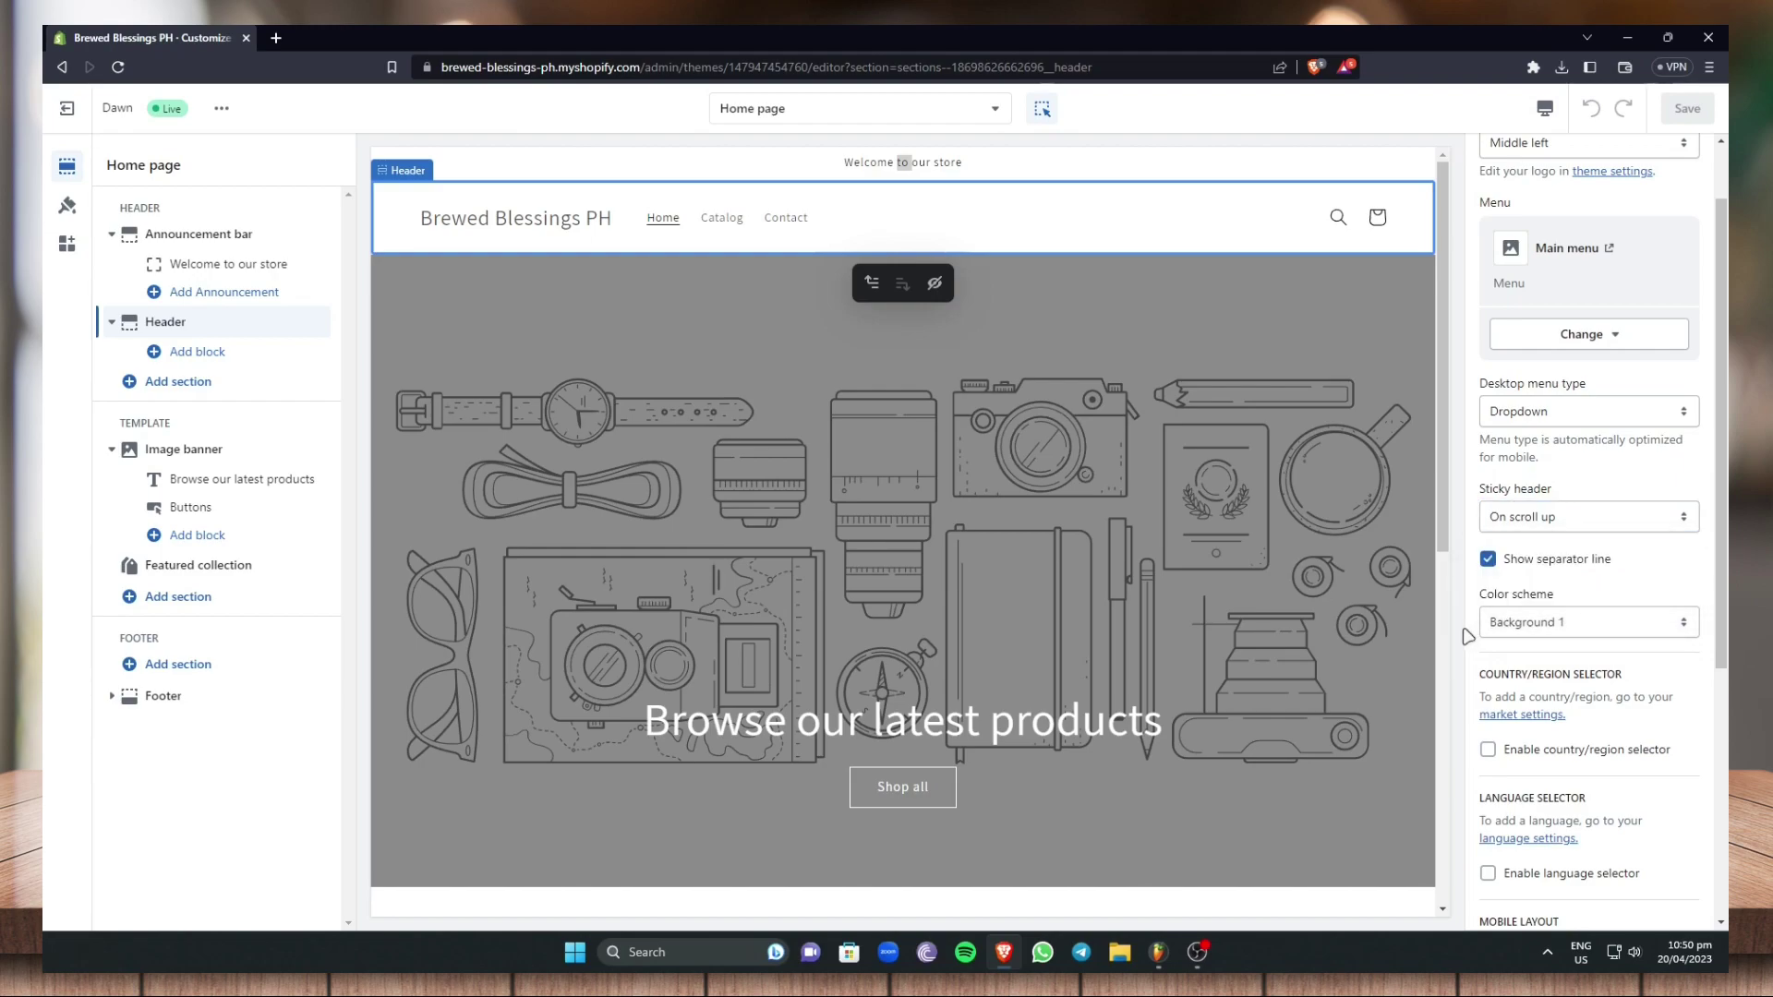
{"action": "left_click", "coordinate": [1681, 629]}
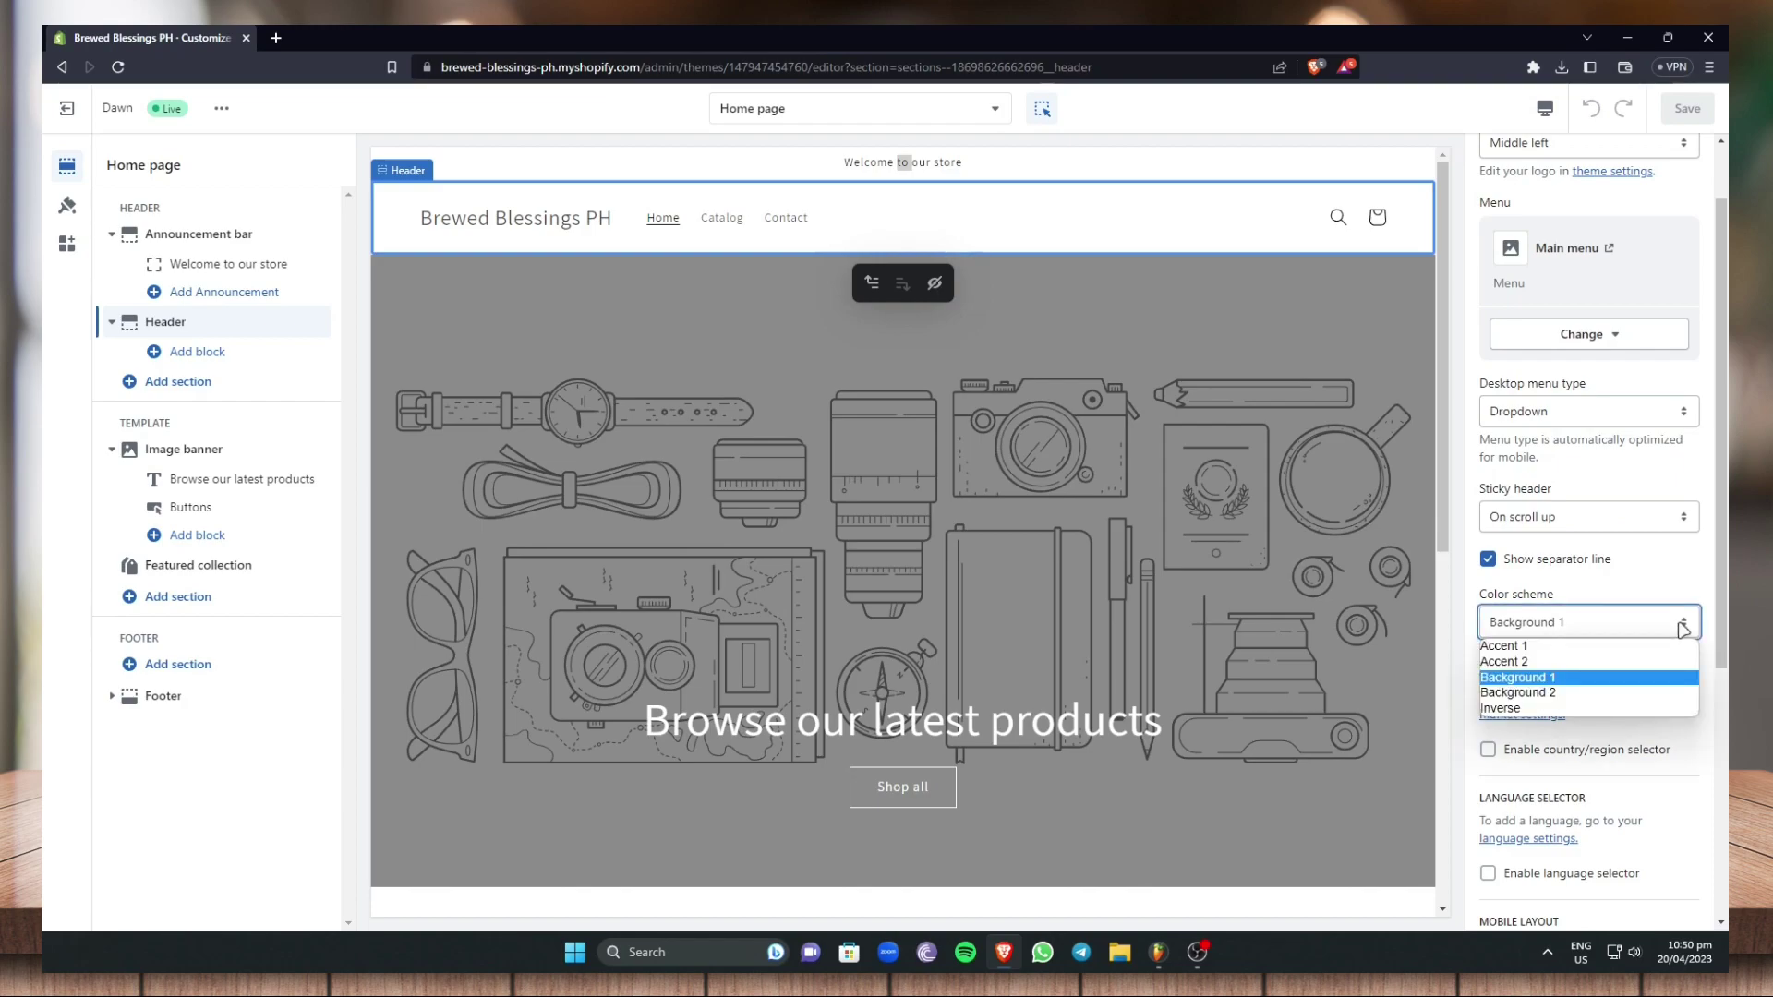
{"action": "left_click", "coordinate": [1542, 648]}
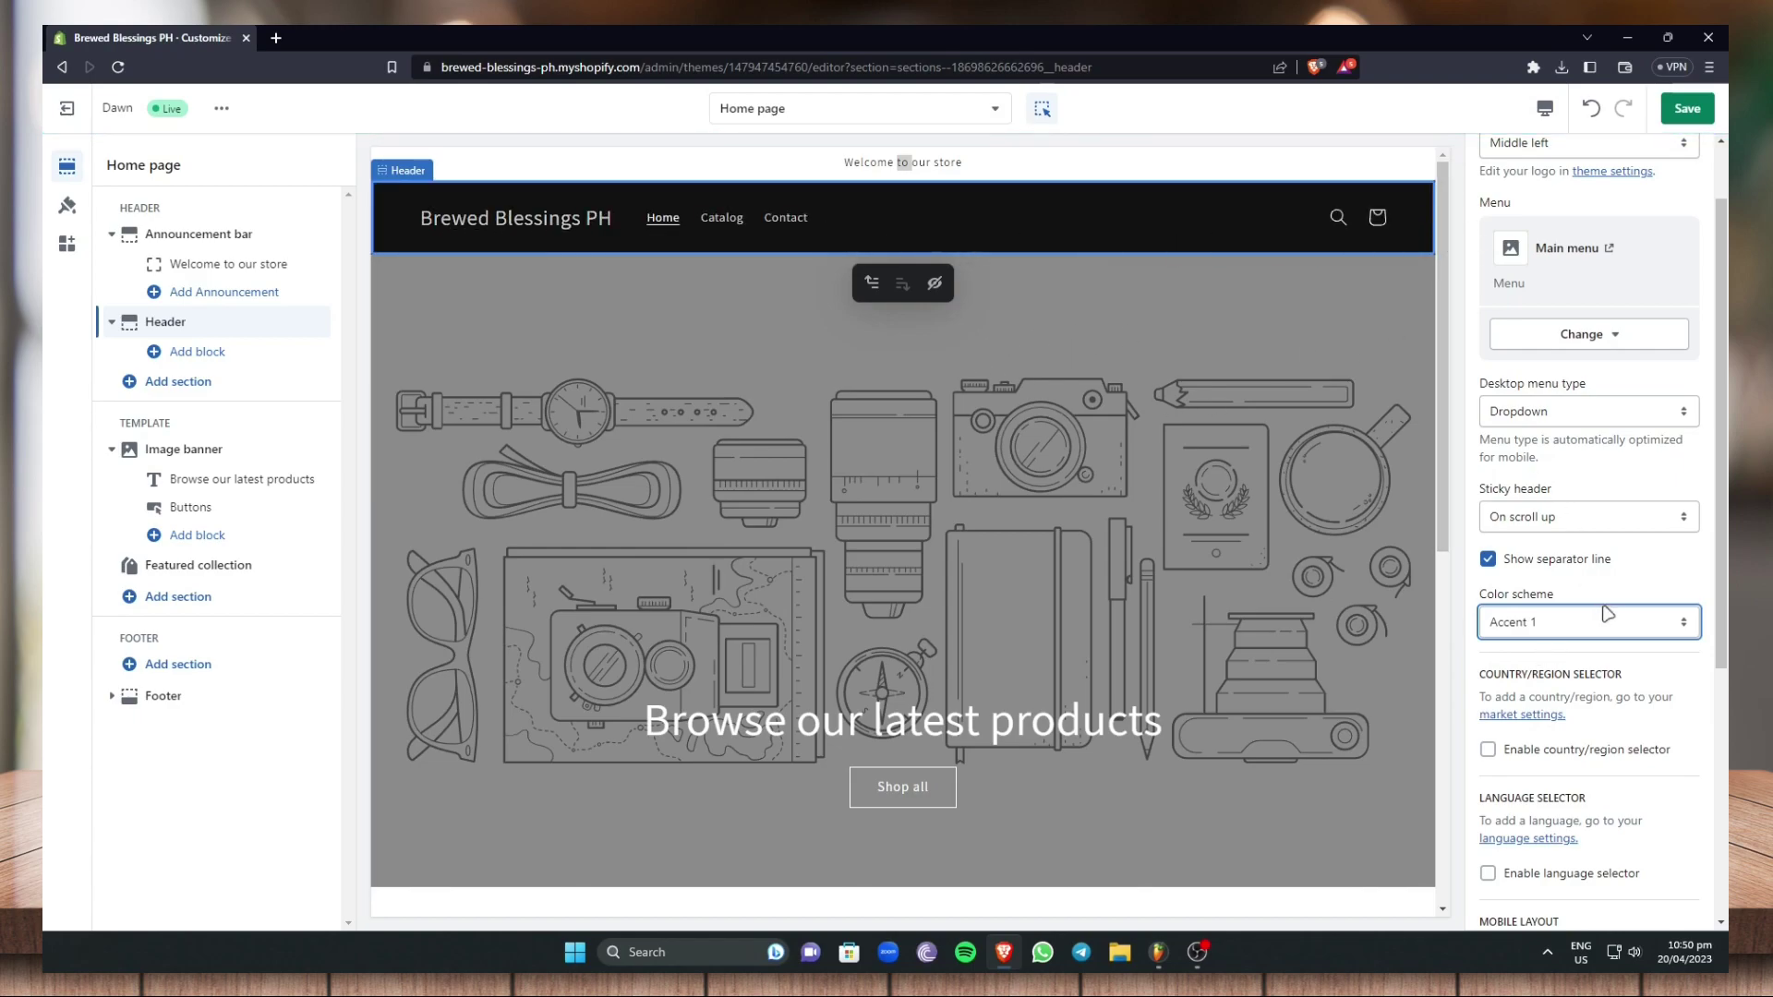
Try enabling the header's country/region and language selectors, turn both back off, and pick Center as the mobile logo position
{"action": "scroll", "coordinate": [1606, 613], "scroll_direction": "down", "scroll_amount": 2}
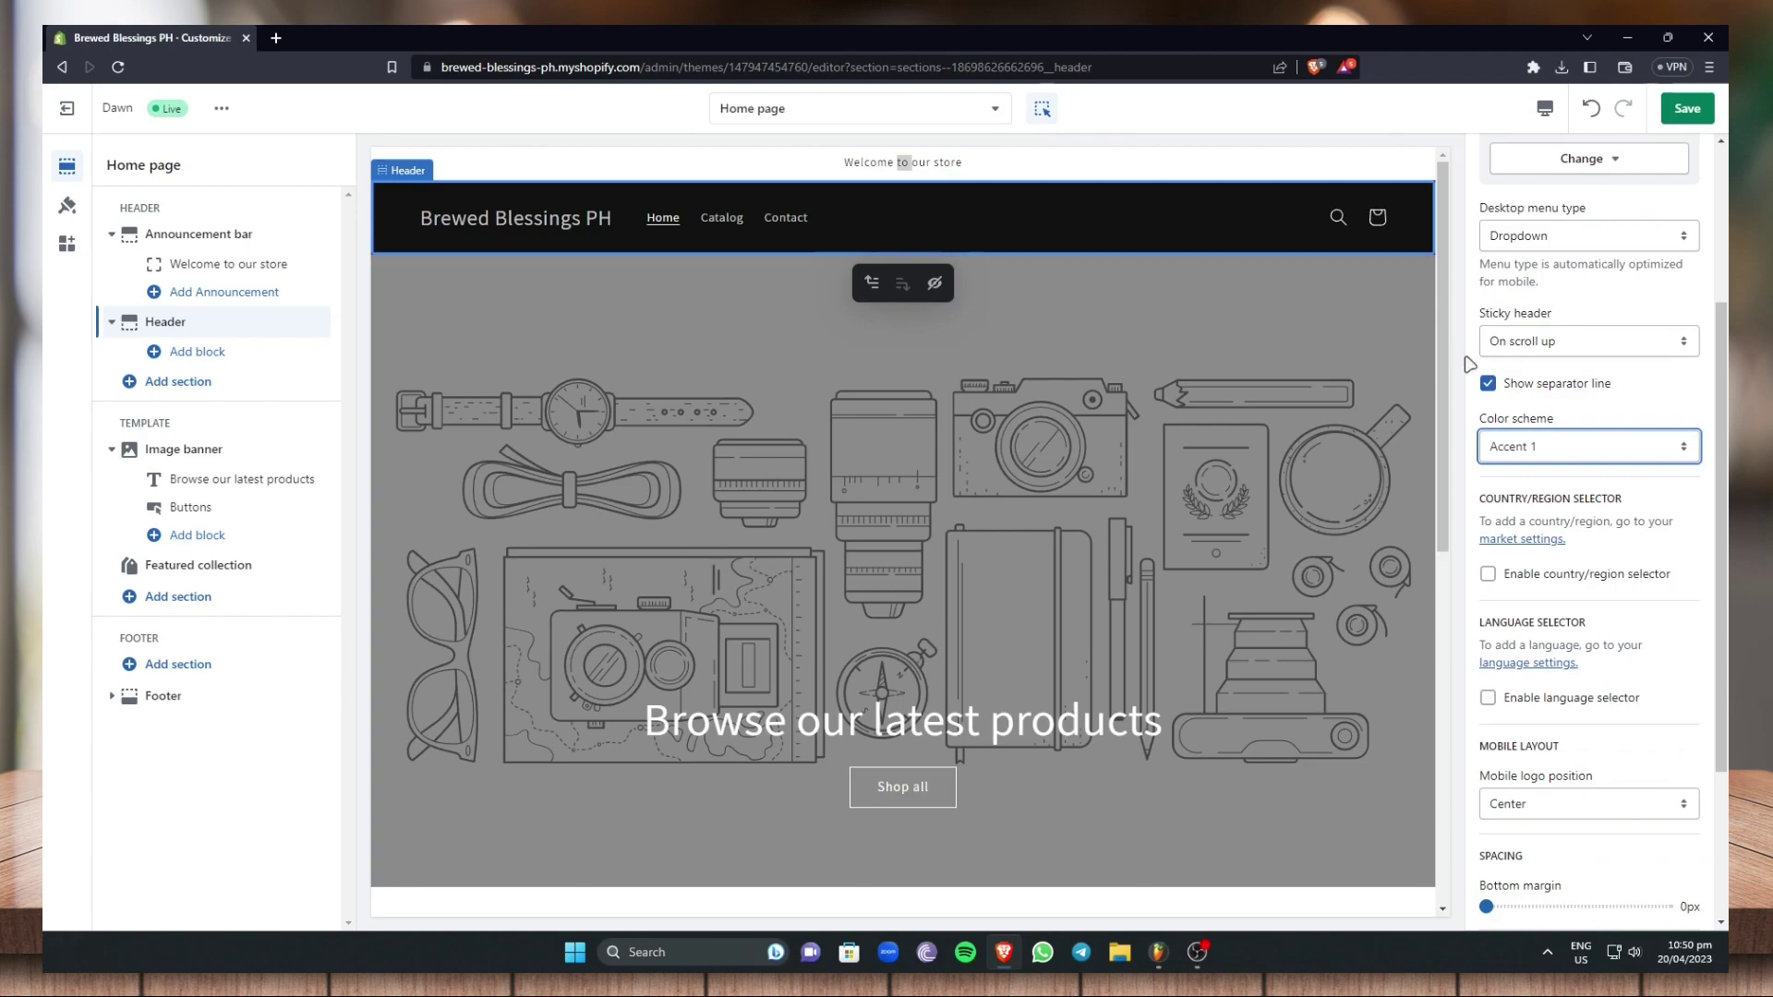
{"action": "left_click", "coordinate": [1488, 574]}
{"action": "left_click", "coordinate": [1488, 574]}
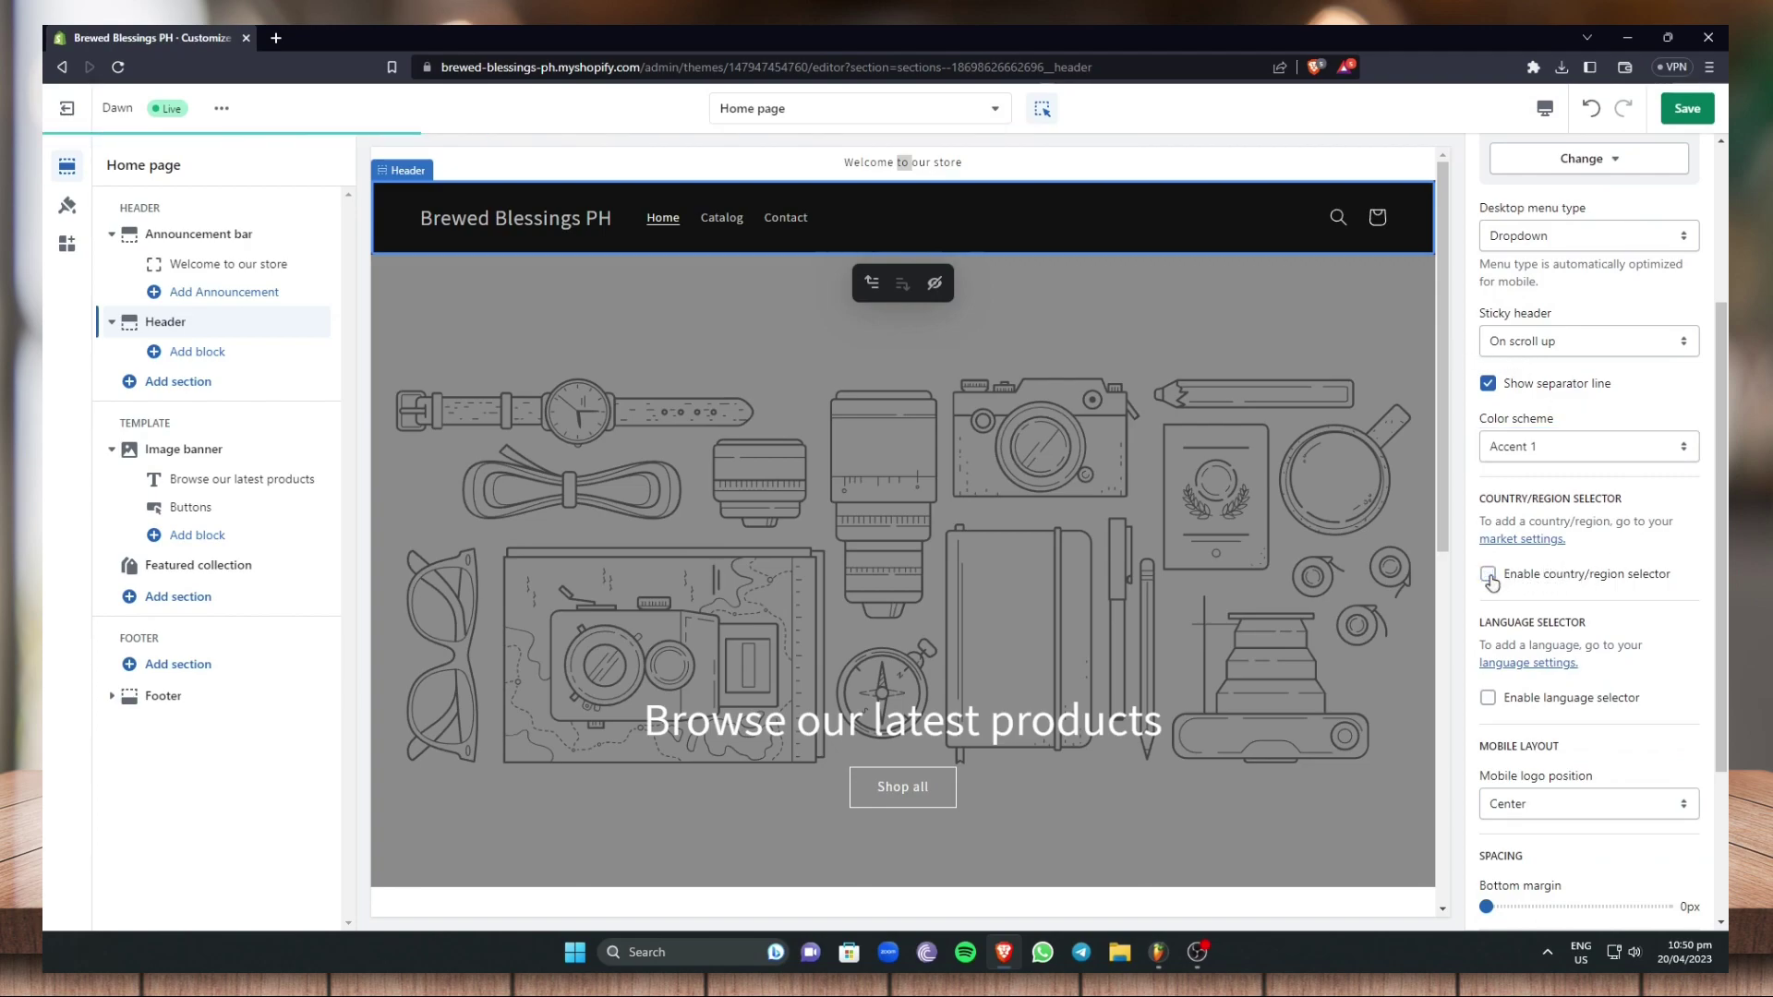
{"action": "left_click", "coordinate": [1487, 698]}
{"action": "left_click", "coordinate": [1487, 698]}
{"action": "scroll", "coordinate": [1629, 685], "scroll_direction": "down", "scroll_amount": 2}
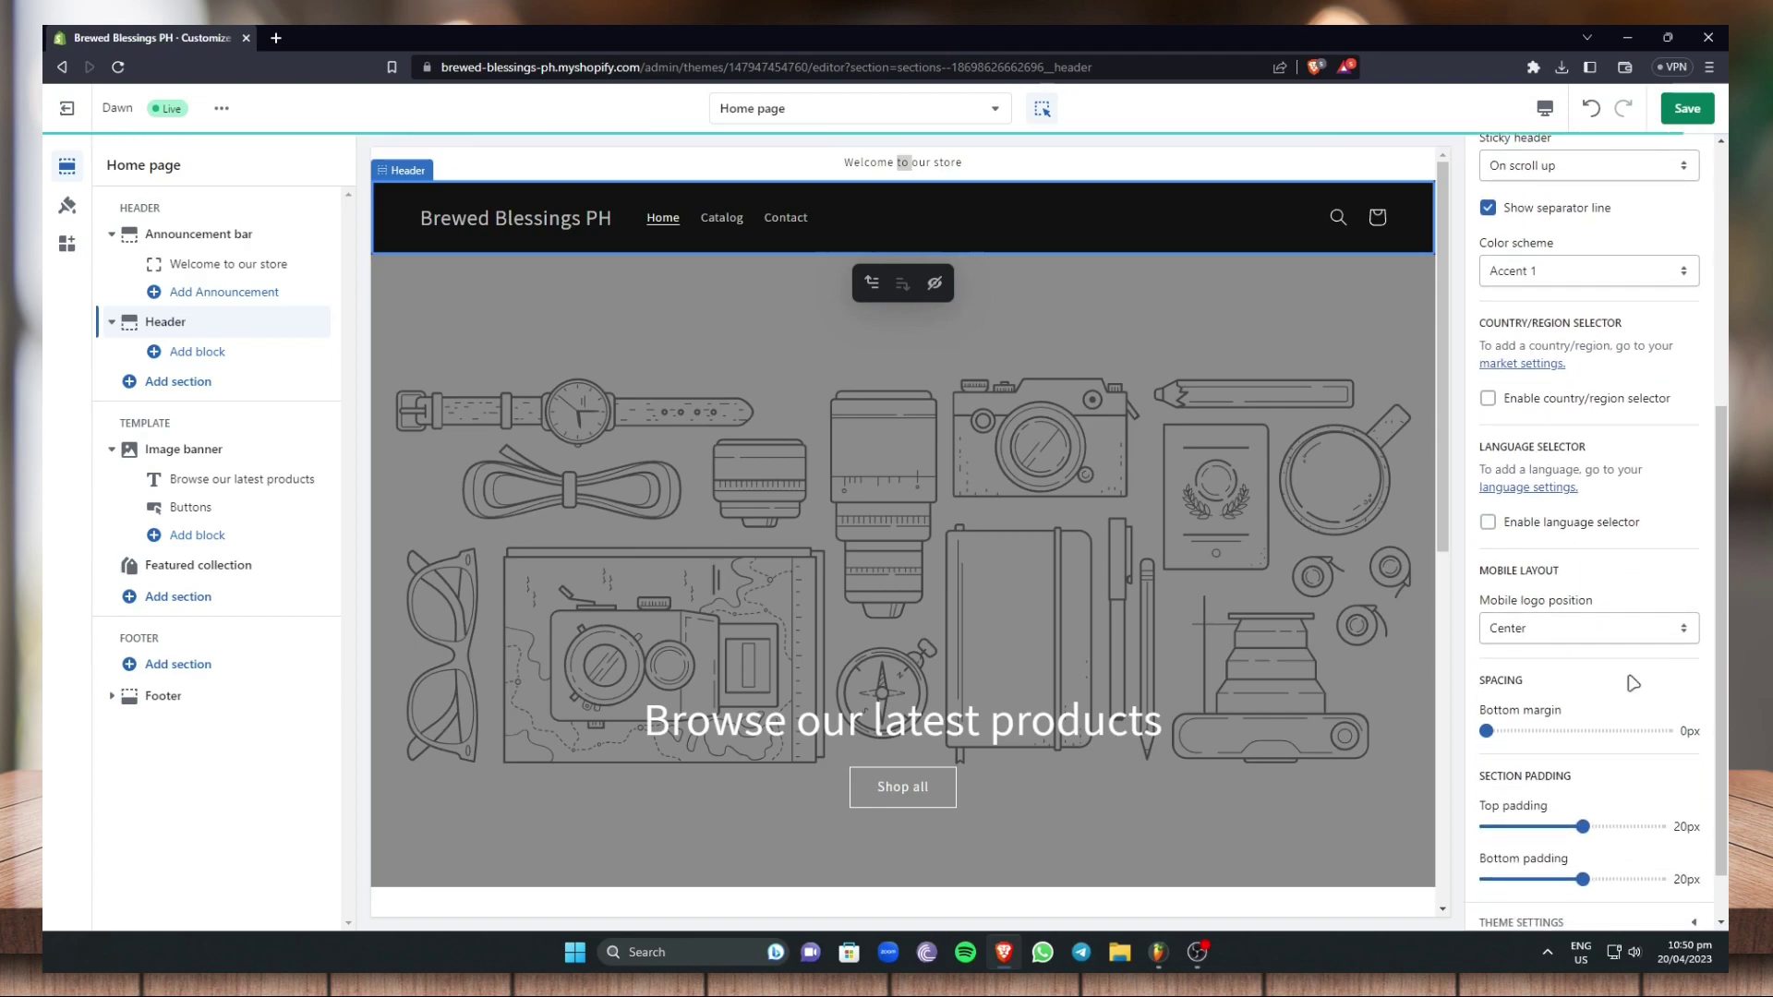
{"action": "left_click", "coordinate": [1629, 635]}
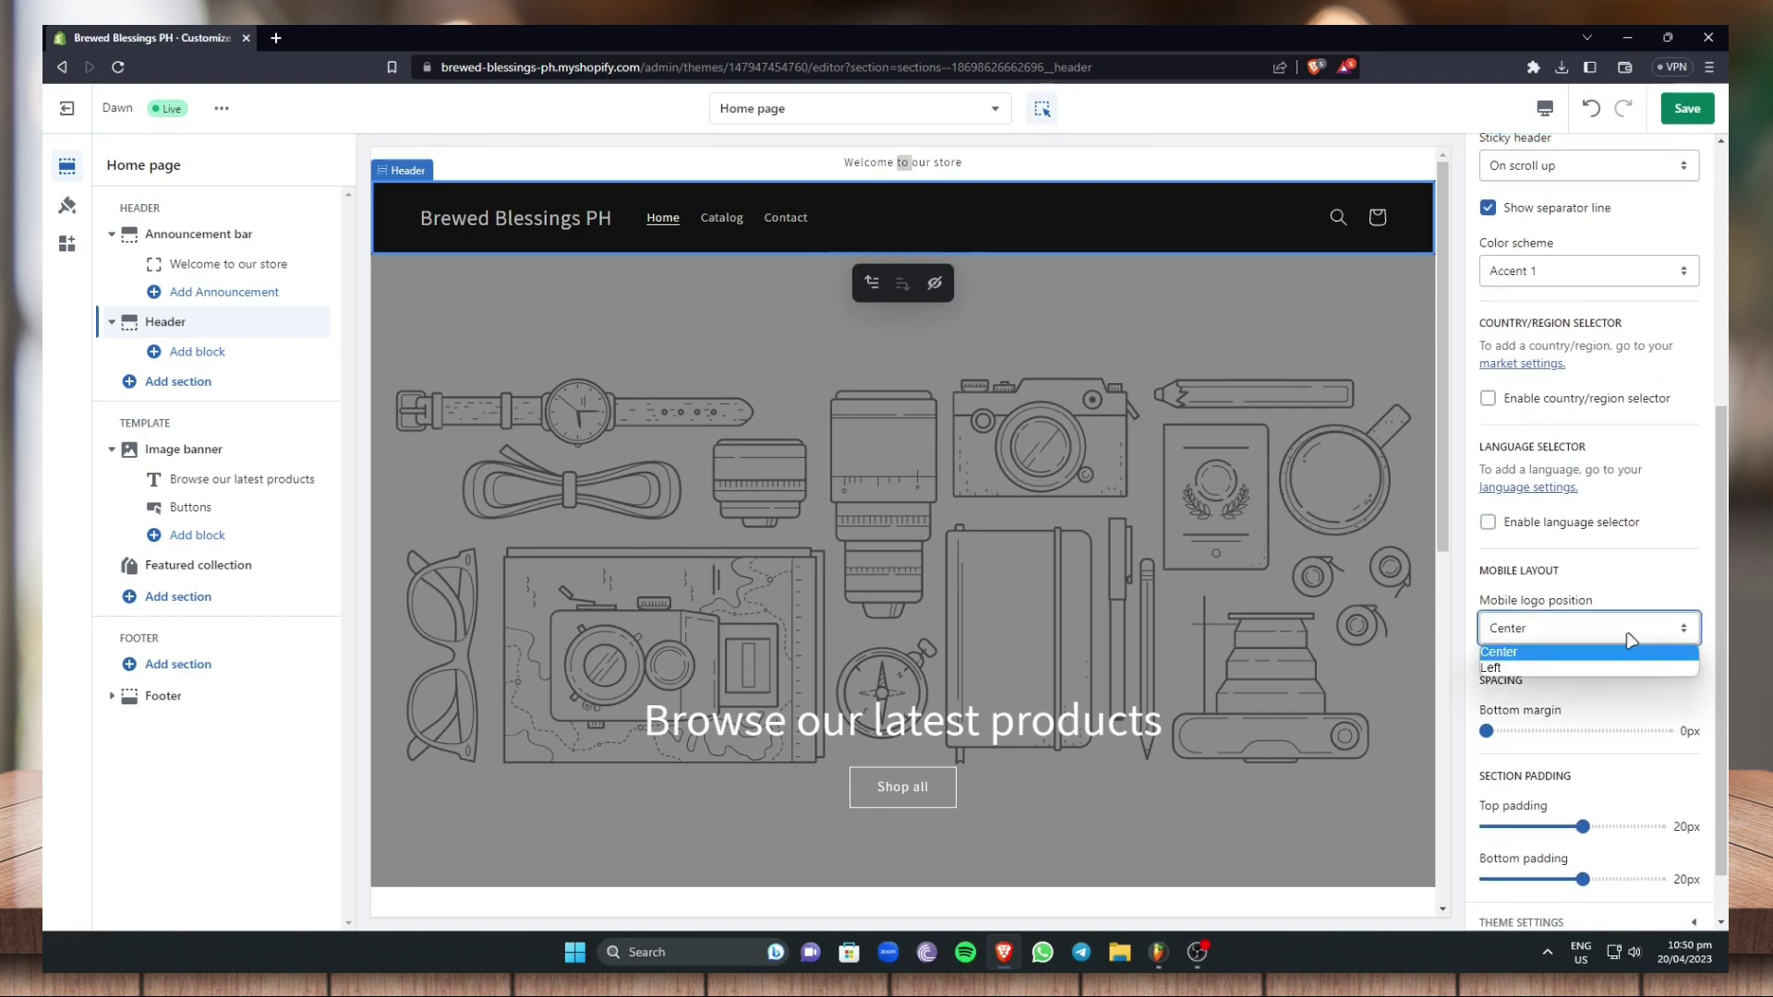
{"action": "left_click", "coordinate": [1521, 652]}
{"action": "scroll", "coordinate": [1574, 663], "scroll_direction": "down", "scroll_amount": 1}
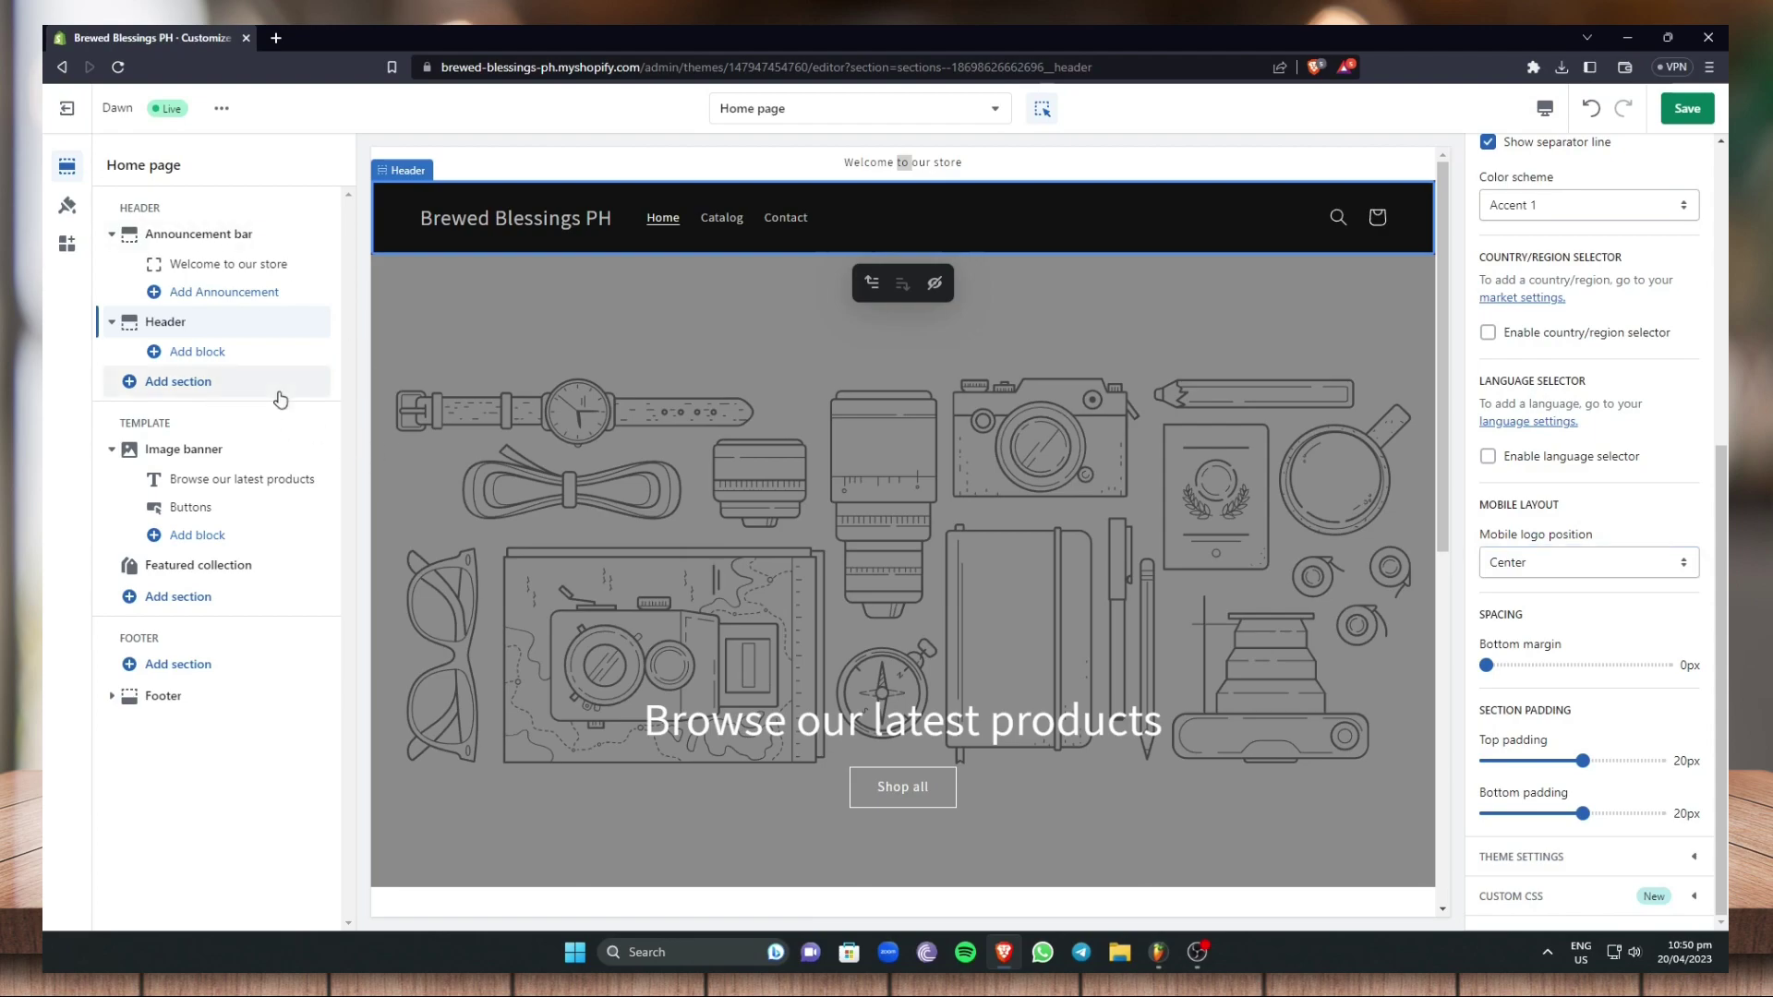
Upload header2.jpg from the Brewed BlessingsPH folder and use it as the first image of the Image banner section
{"action": "left_click", "coordinate": [215, 450]}
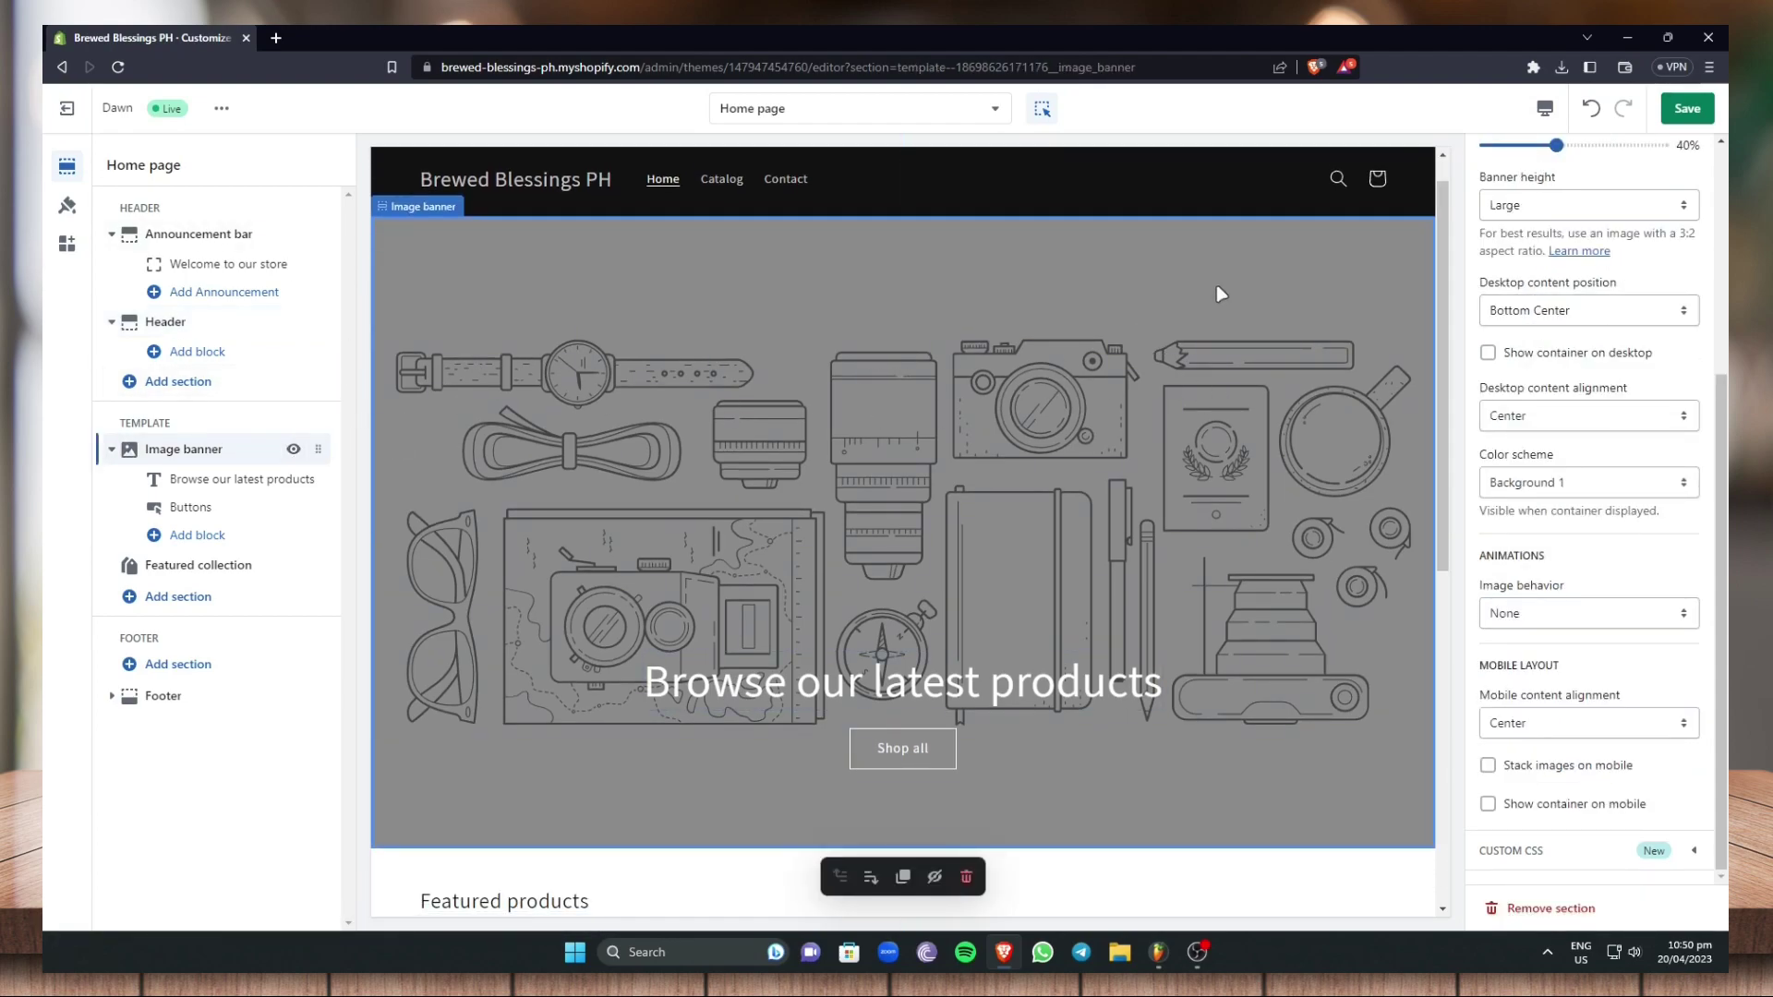
{"action": "scroll", "coordinate": [1181, 277], "scroll_direction": "up", "scroll_amount": 1}
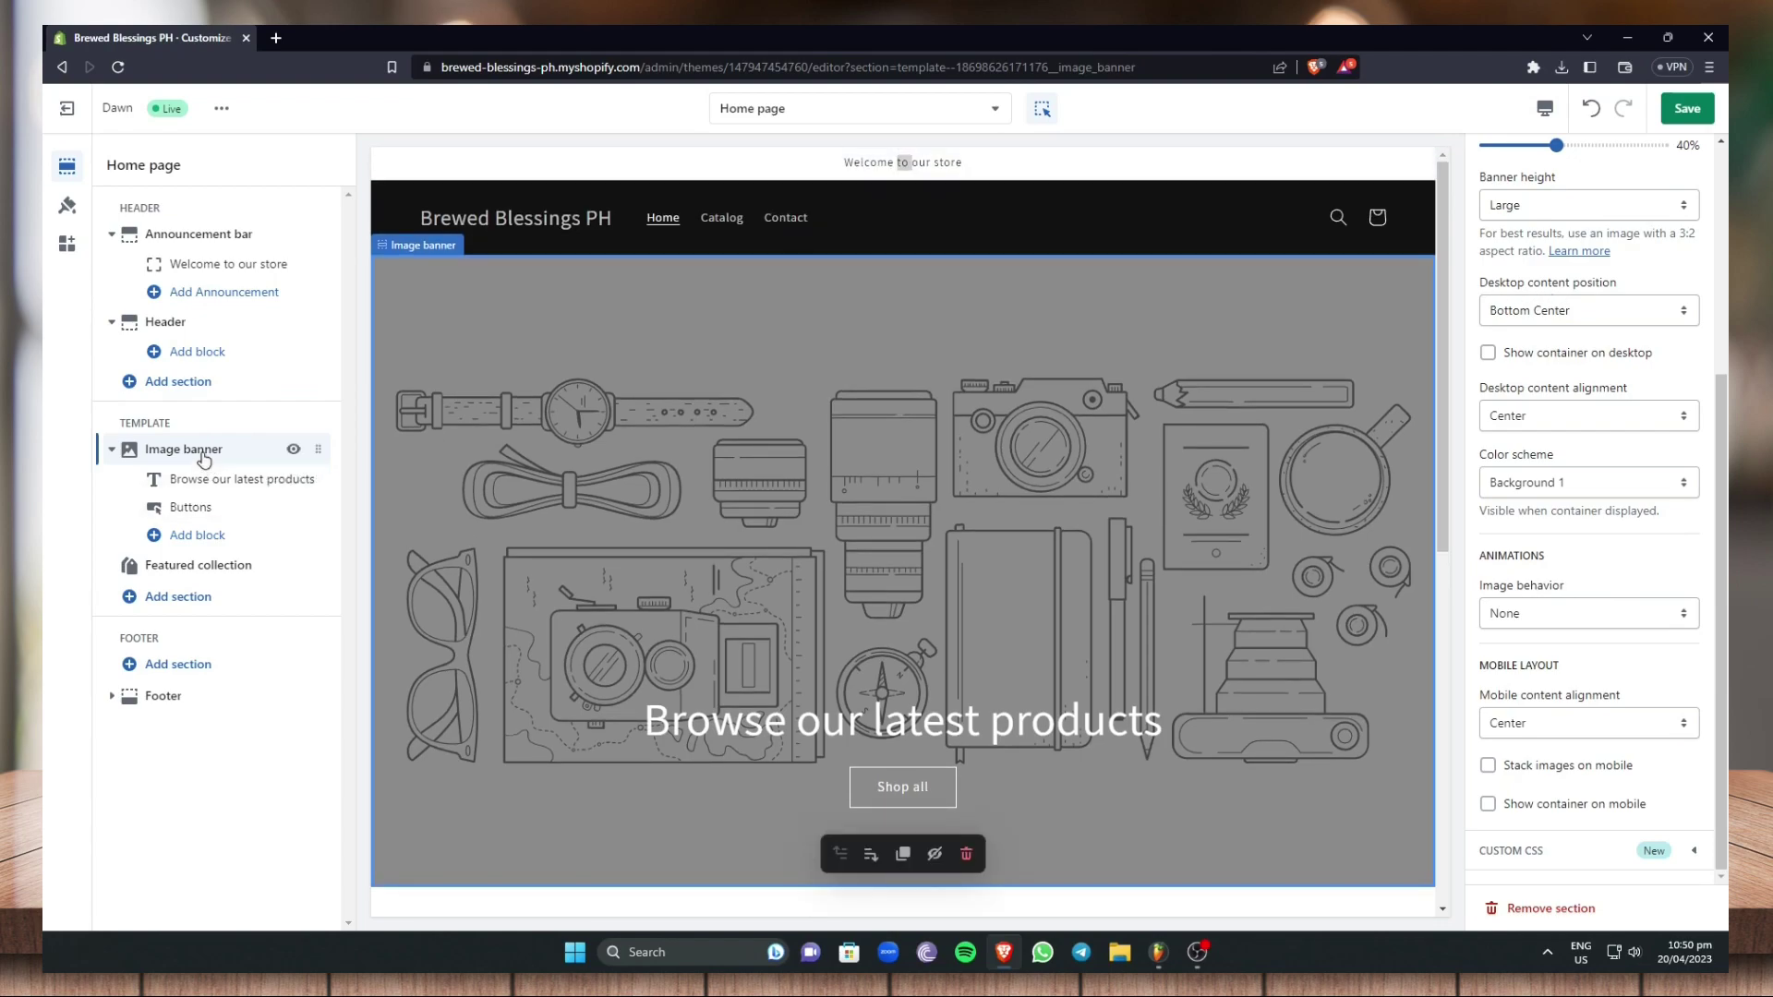
{"action": "left_click", "coordinate": [723, 274]}
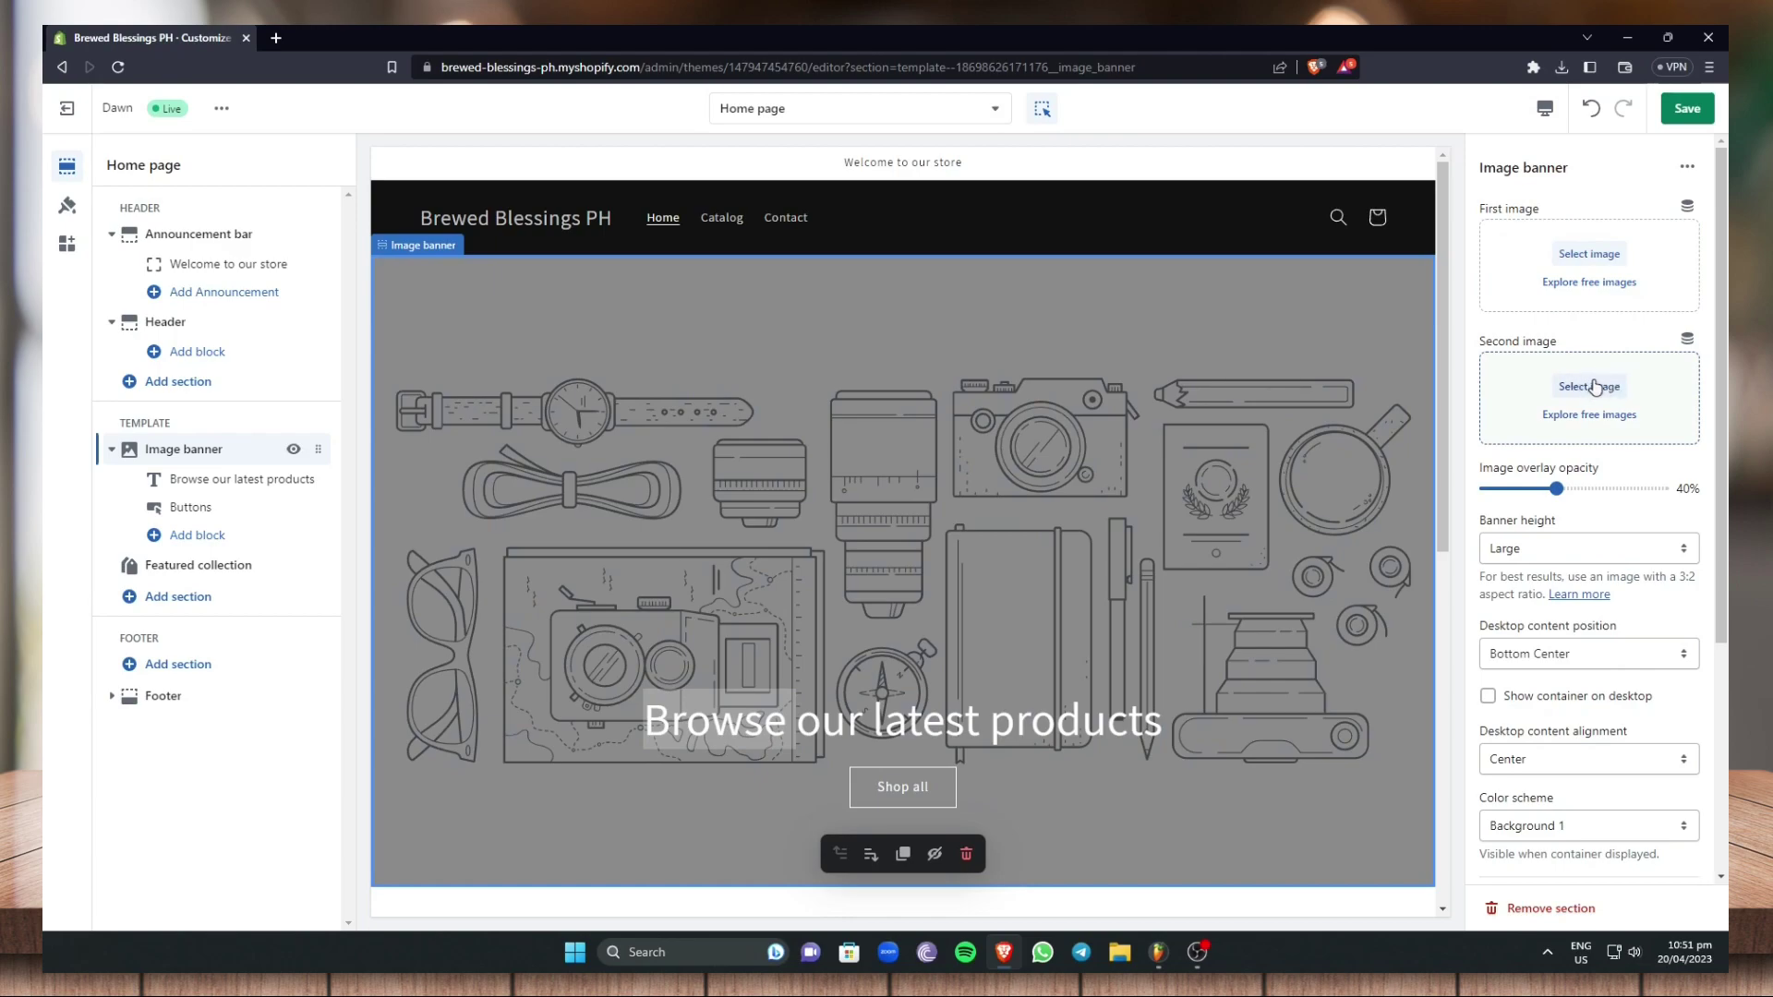
{"action": "left_click", "coordinate": [1579, 260]}
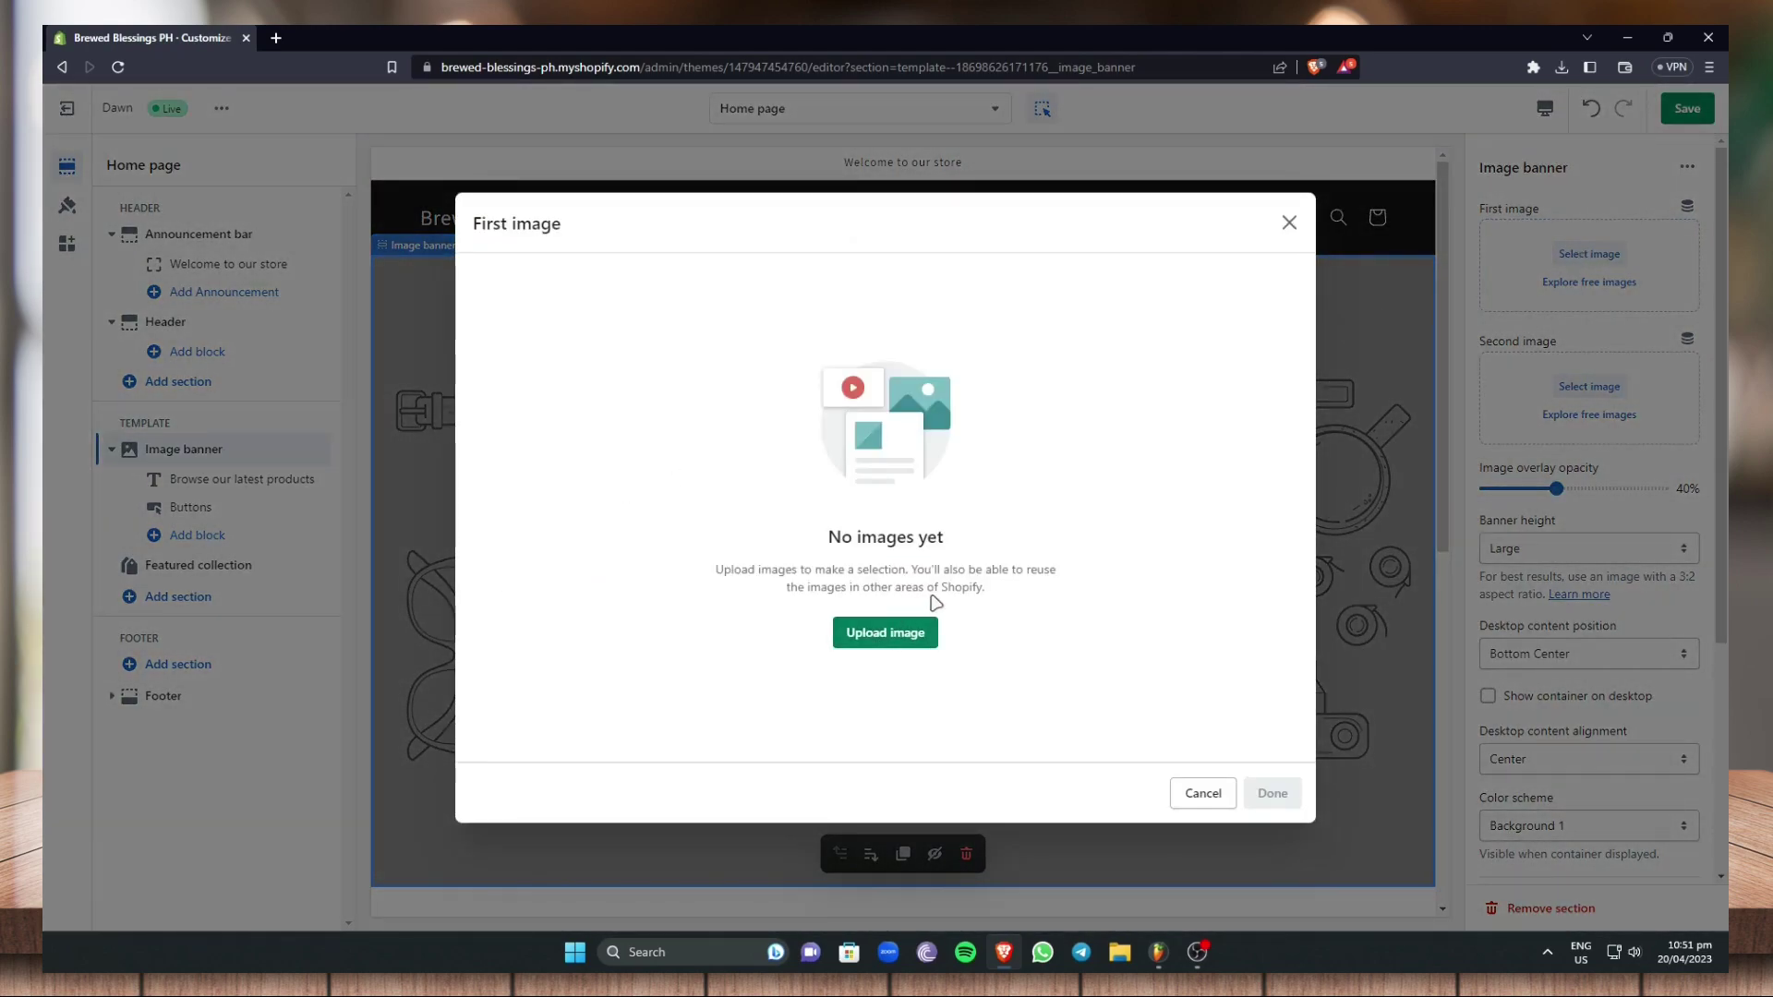
{"action": "left_click", "coordinate": [914, 633]}
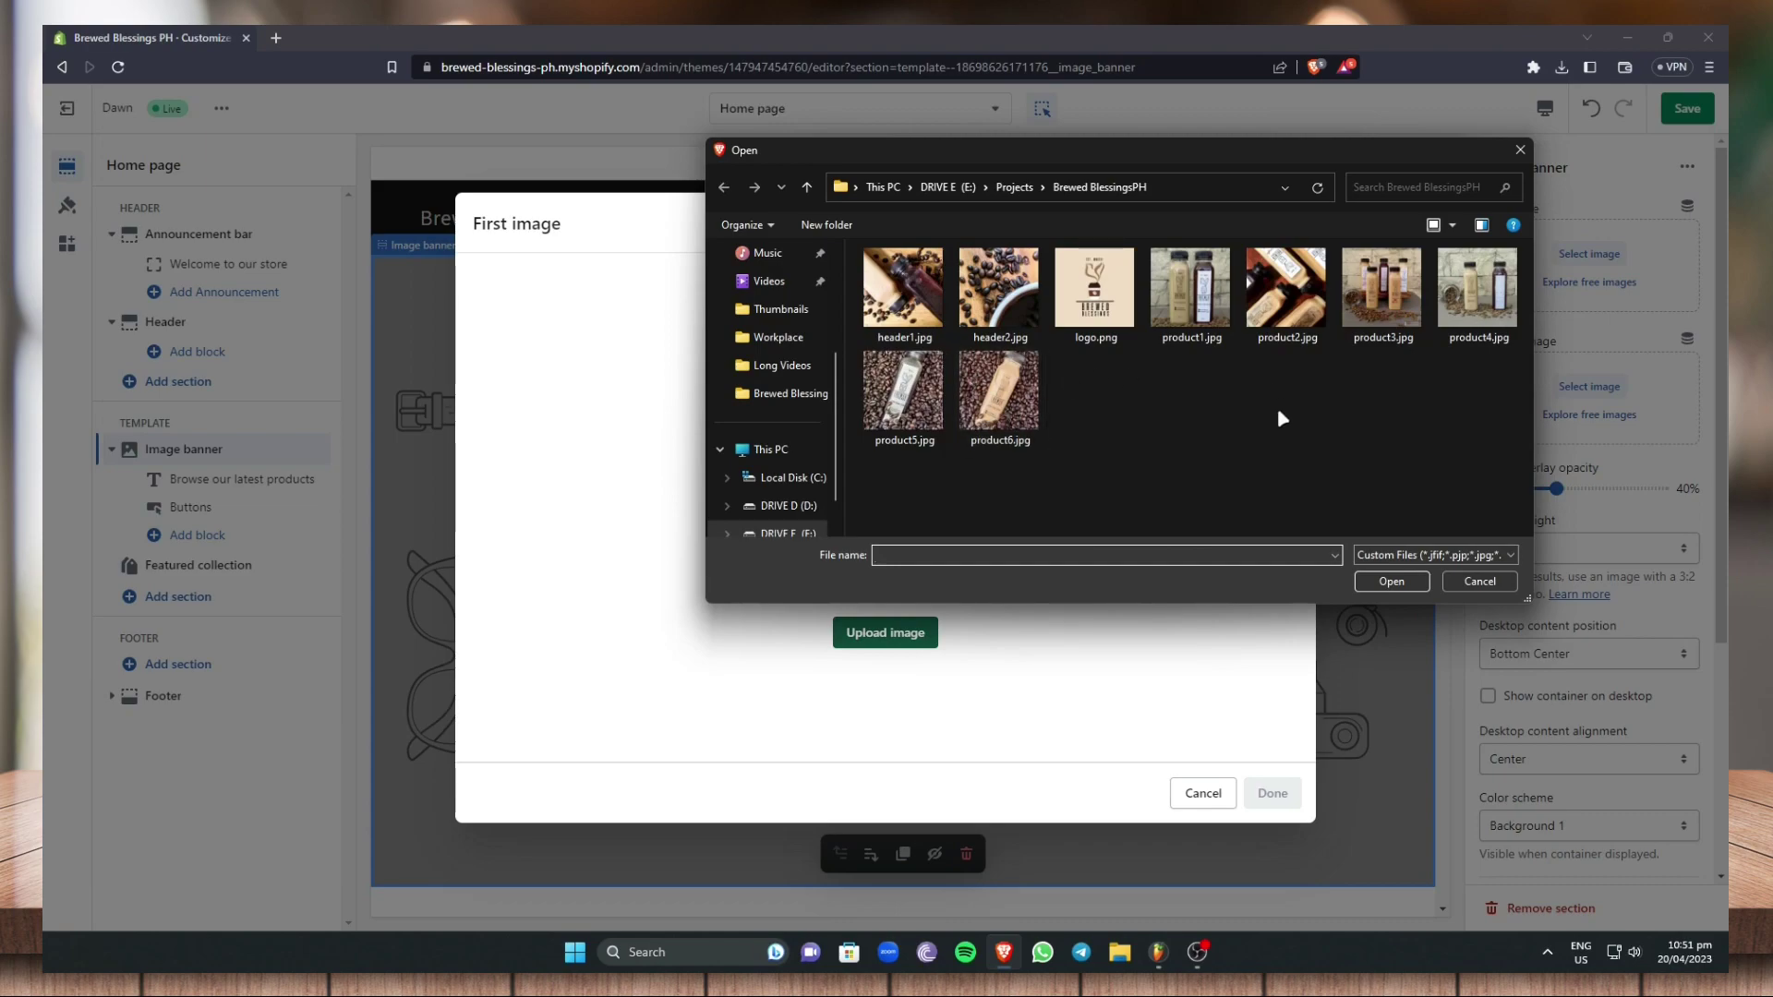
{"action": "left_click", "coordinate": [990, 295]}
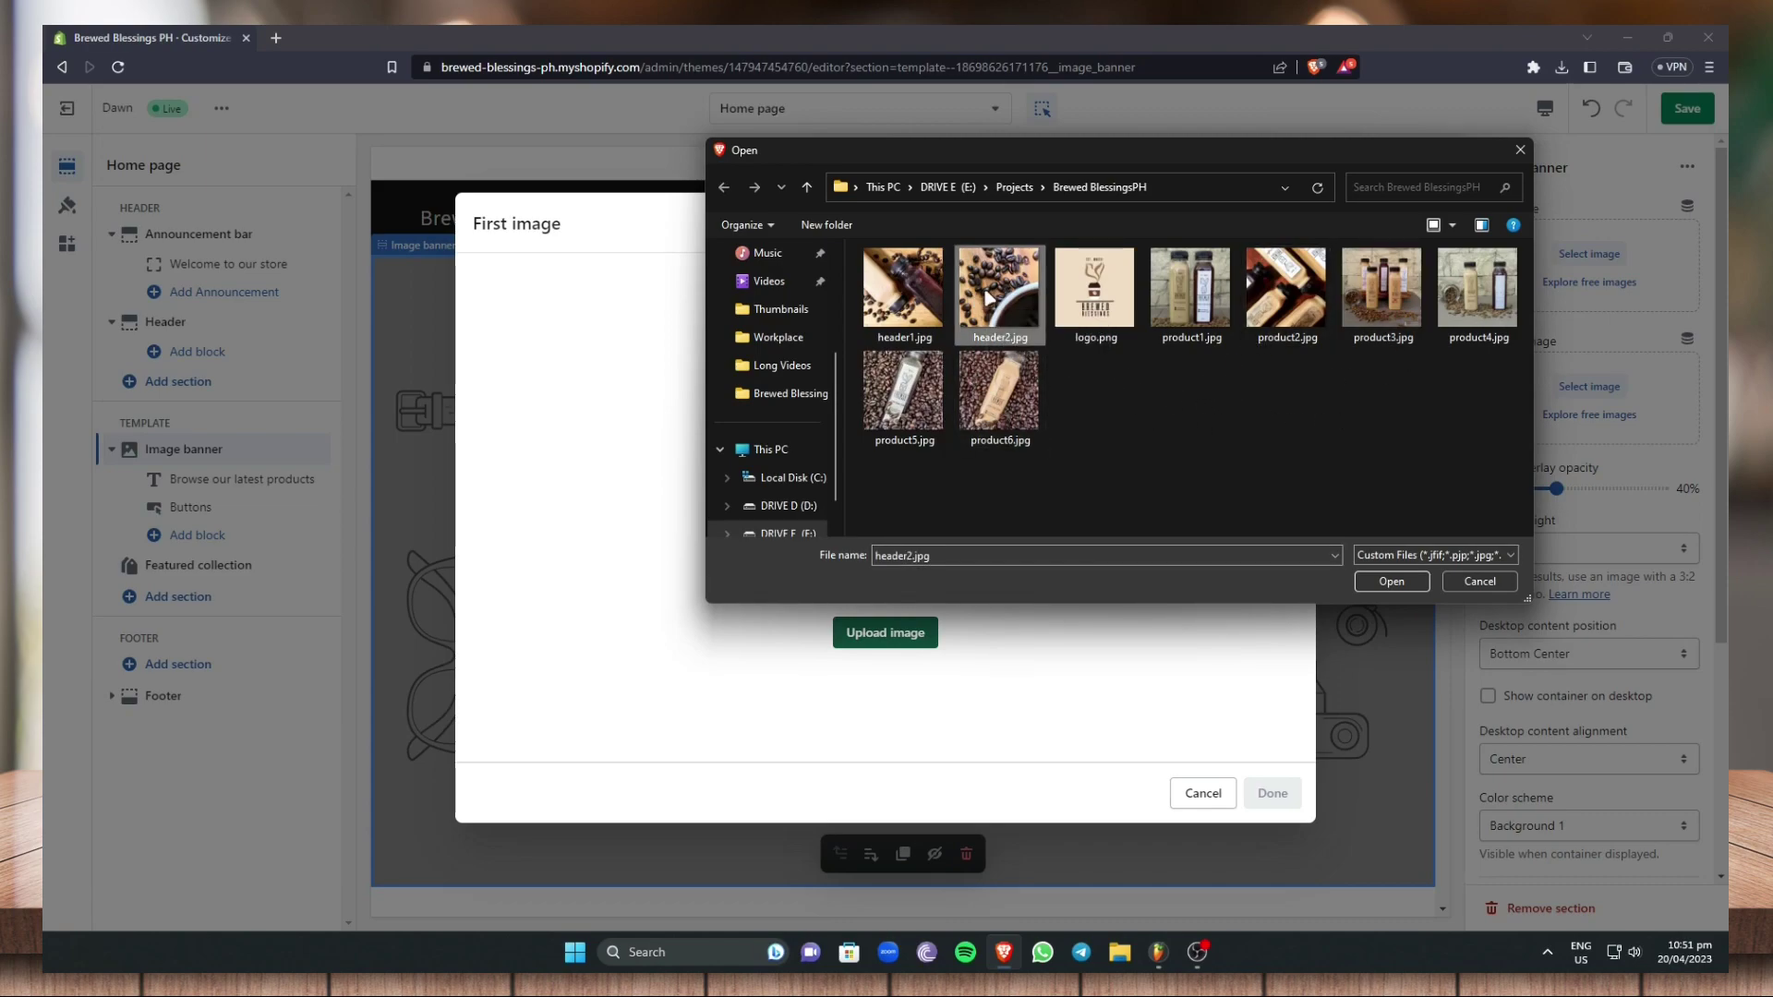
{"action": "left_click", "coordinate": [1368, 584]}
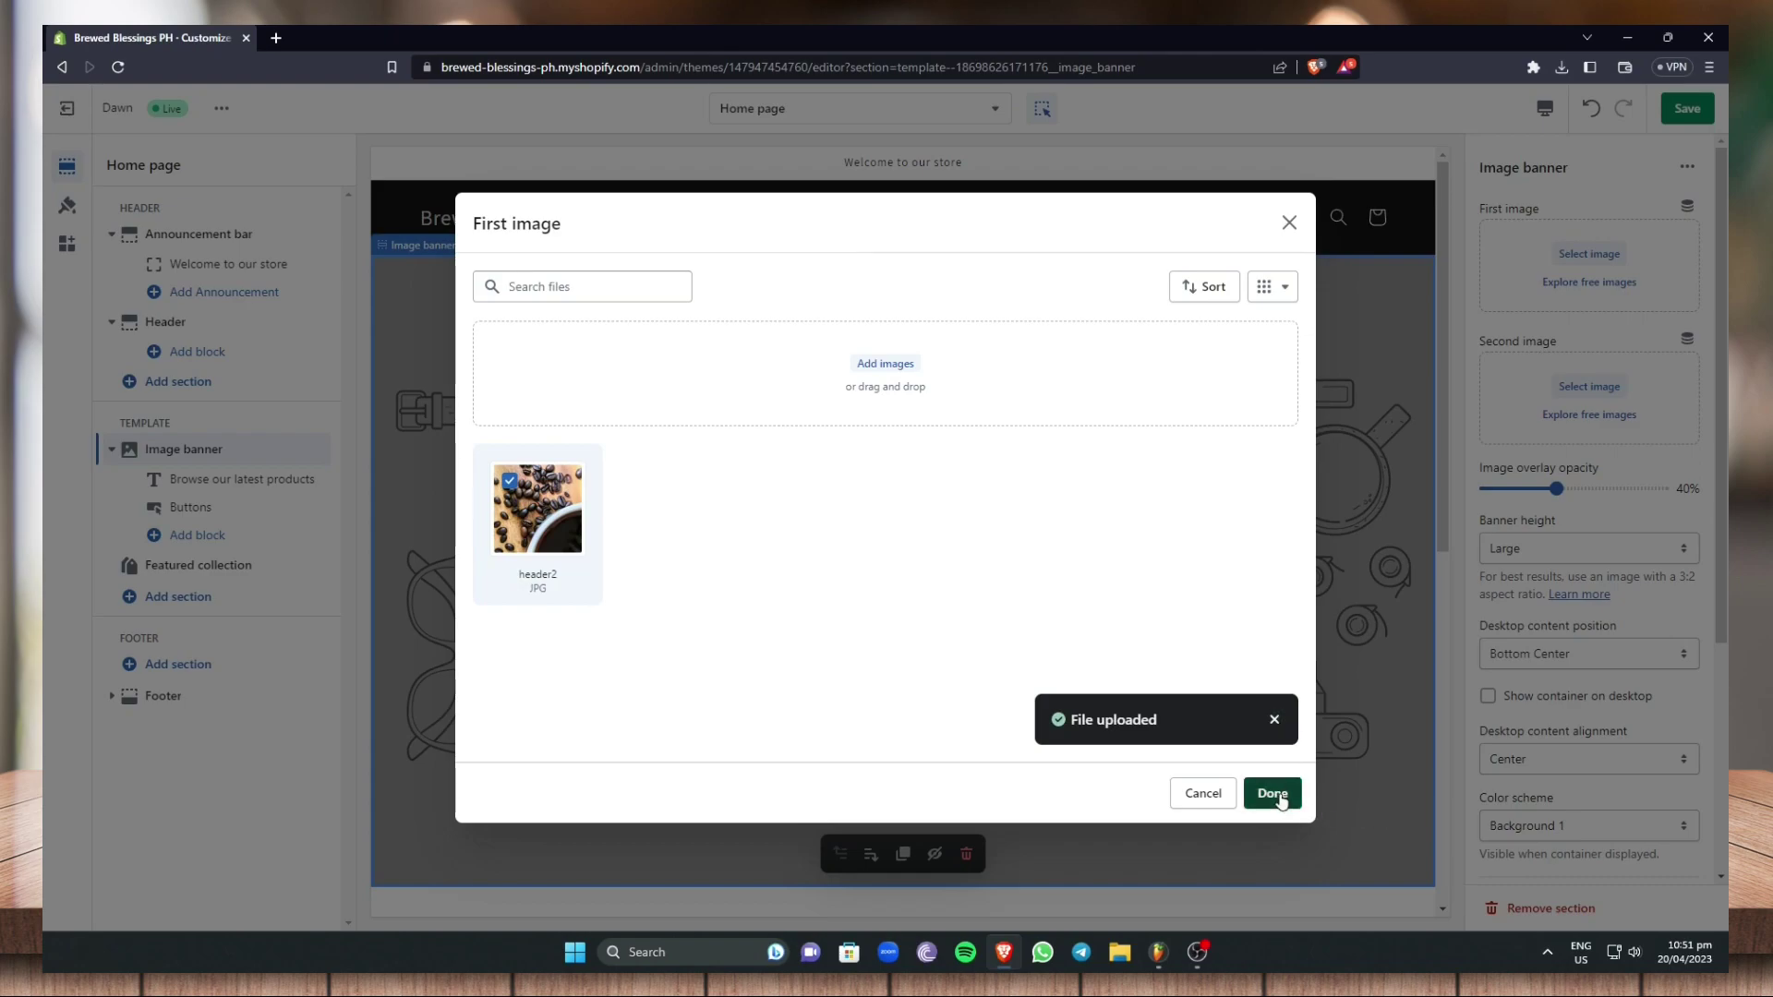
{"action": "left_click", "coordinate": [1277, 796]}
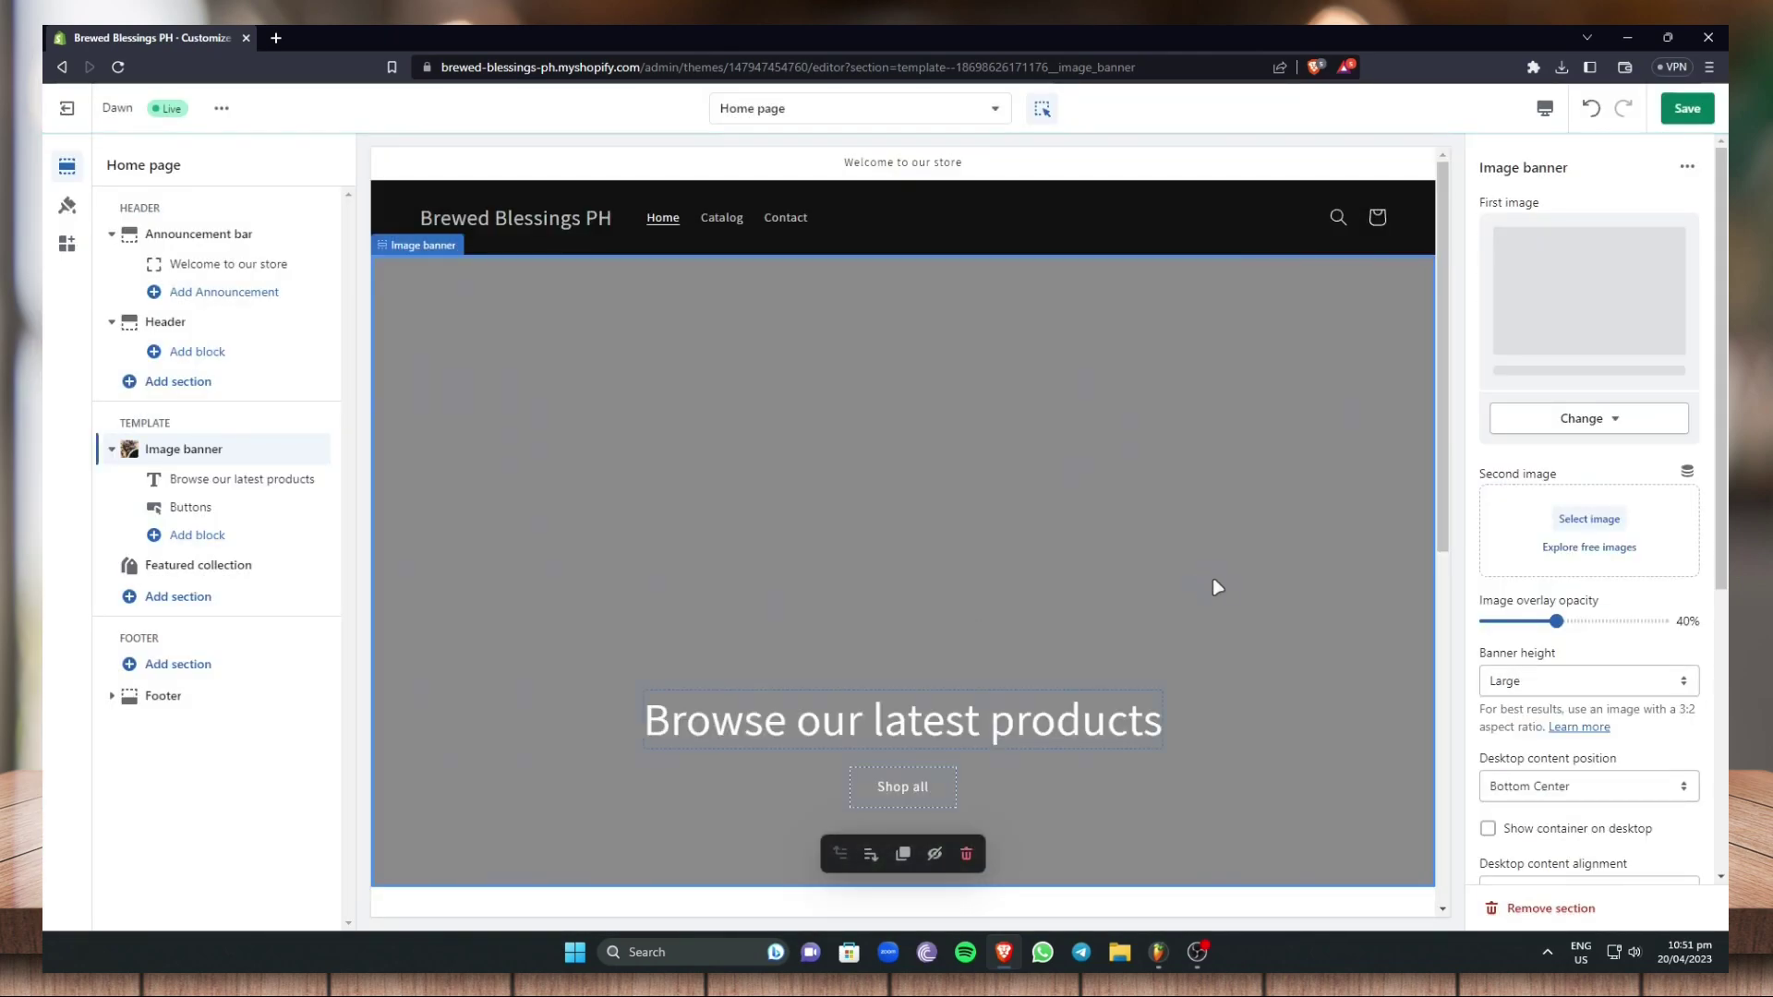
Review the image banner's preview and remaining settings, and look through the settings of the Featured collection section
{"action": "scroll", "coordinate": [1198, 564], "scroll_direction": "up", "scroll_amount": 2}
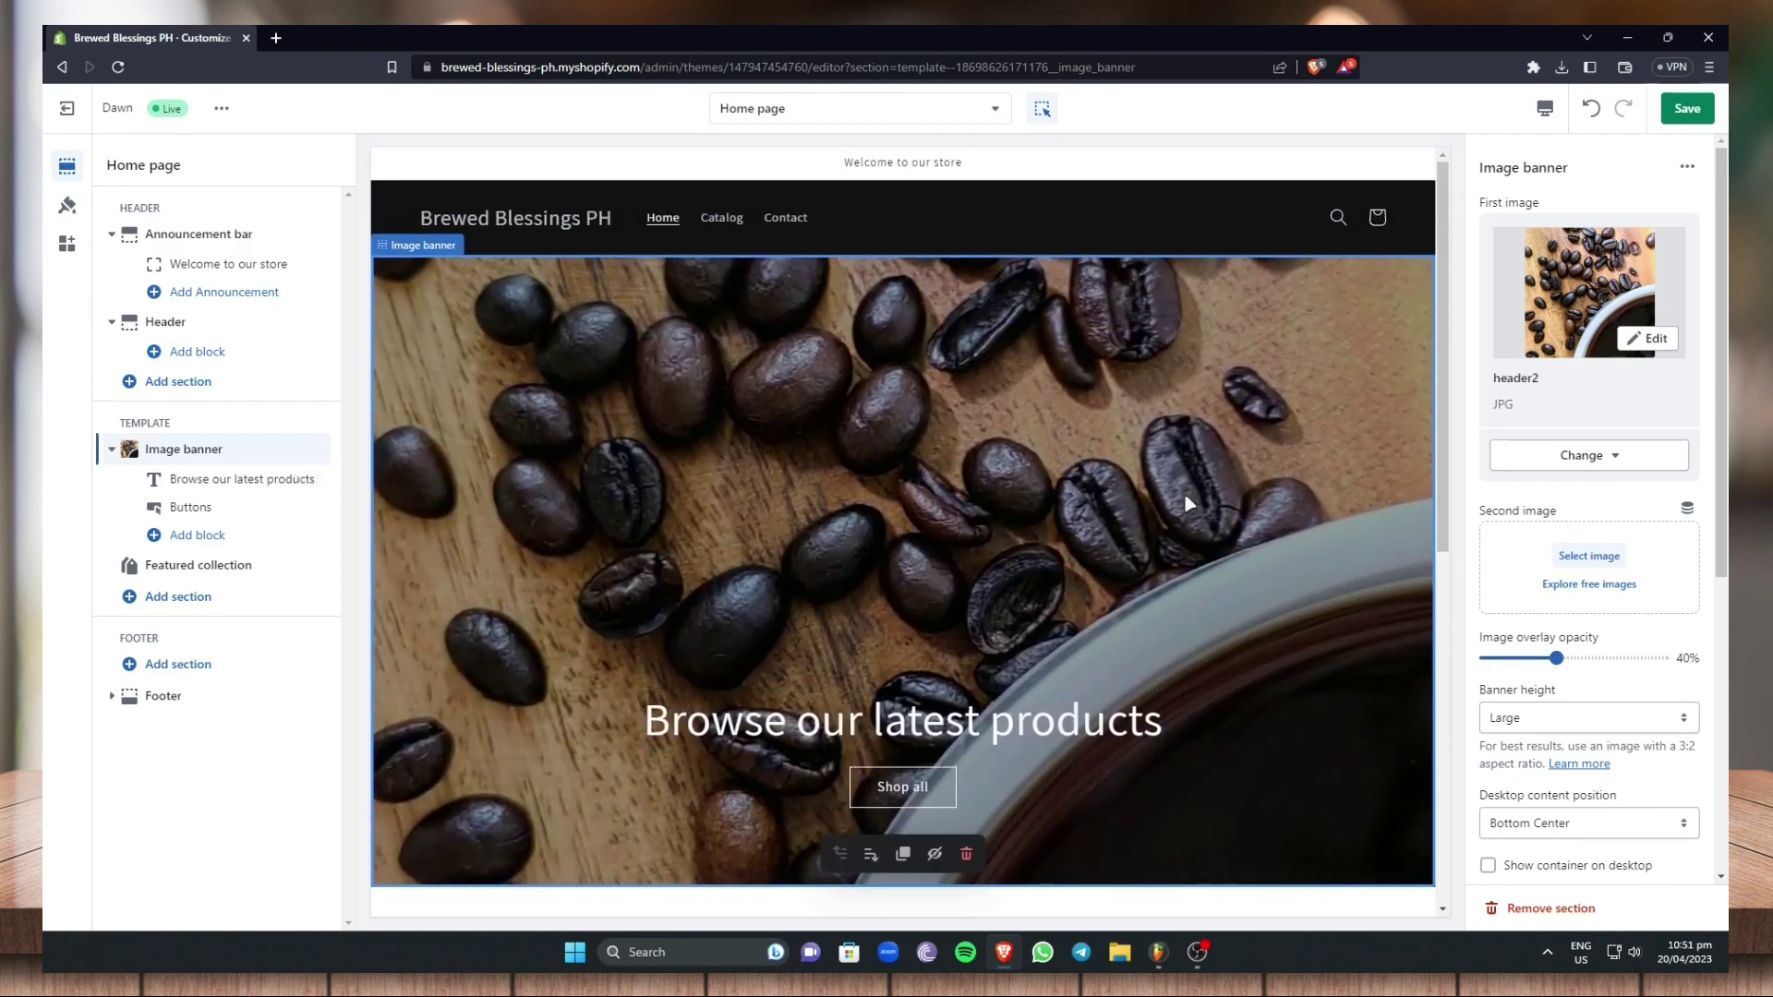
{"action": "scroll", "coordinate": [1186, 504], "scroll_direction": "down", "scroll_amount": 5}
{"action": "scroll", "coordinate": [1186, 503], "scroll_direction": "up", "scroll_amount": 3}
{"action": "scroll", "coordinate": [1609, 364], "scroll_direction": "down", "scroll_amount": 4}
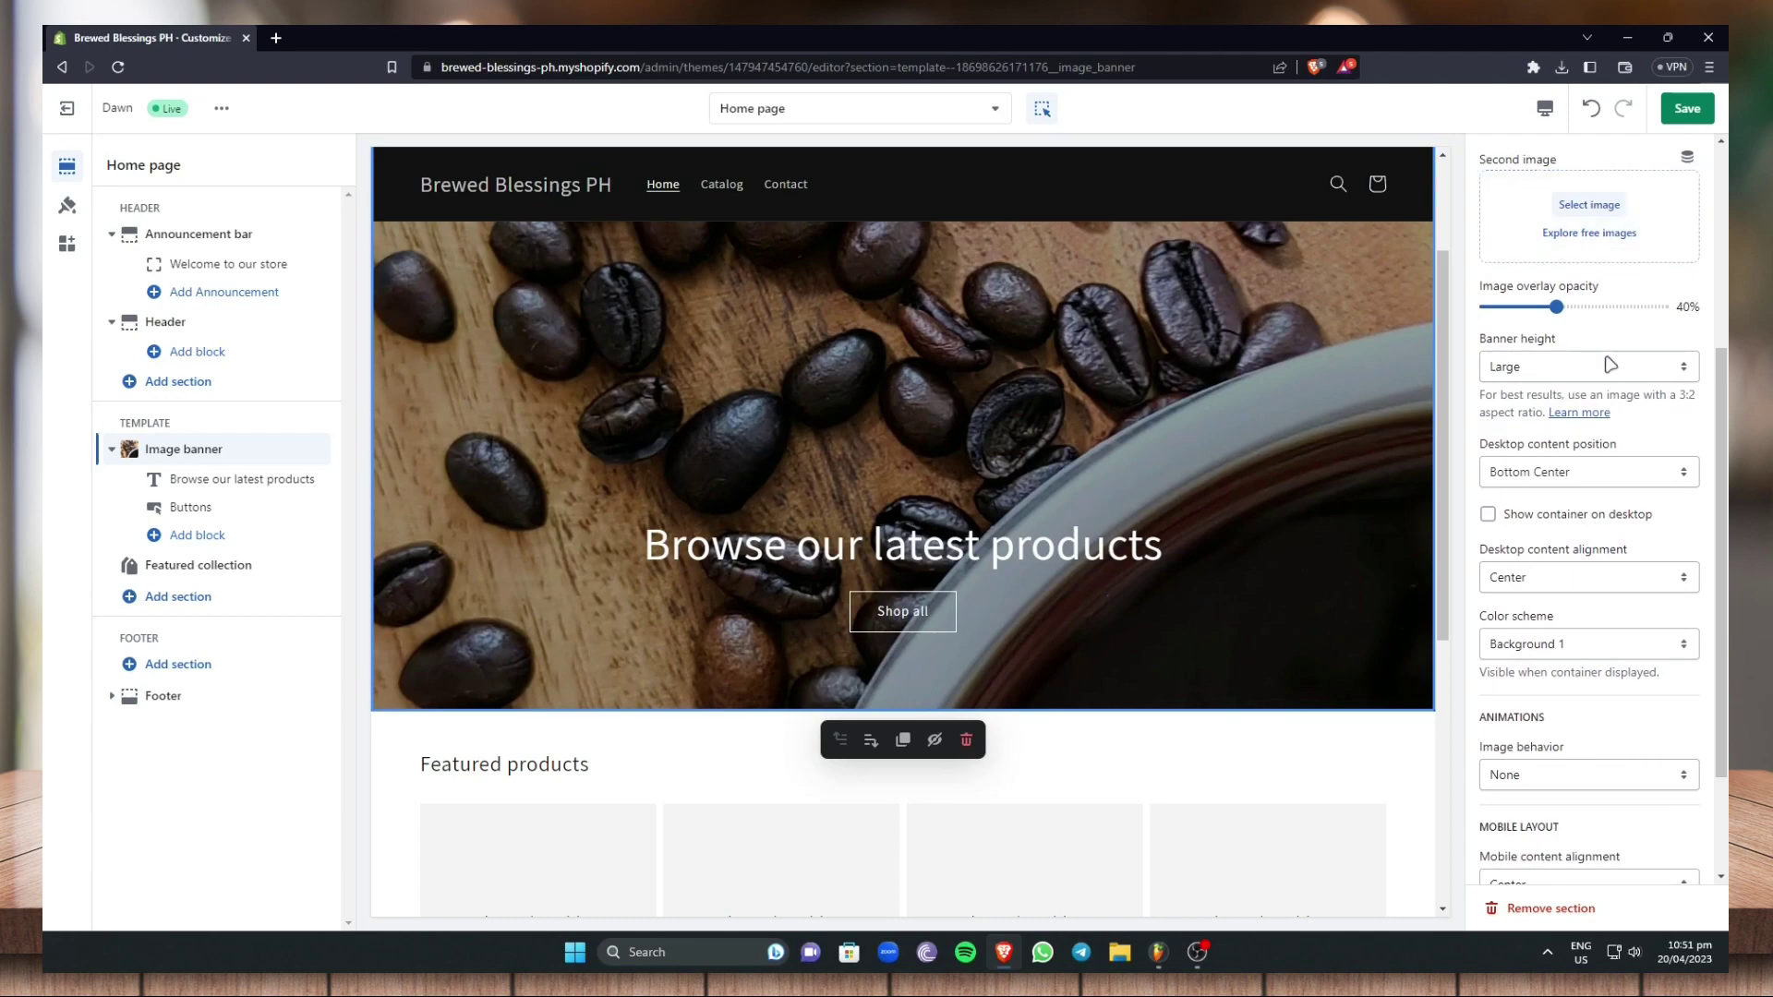
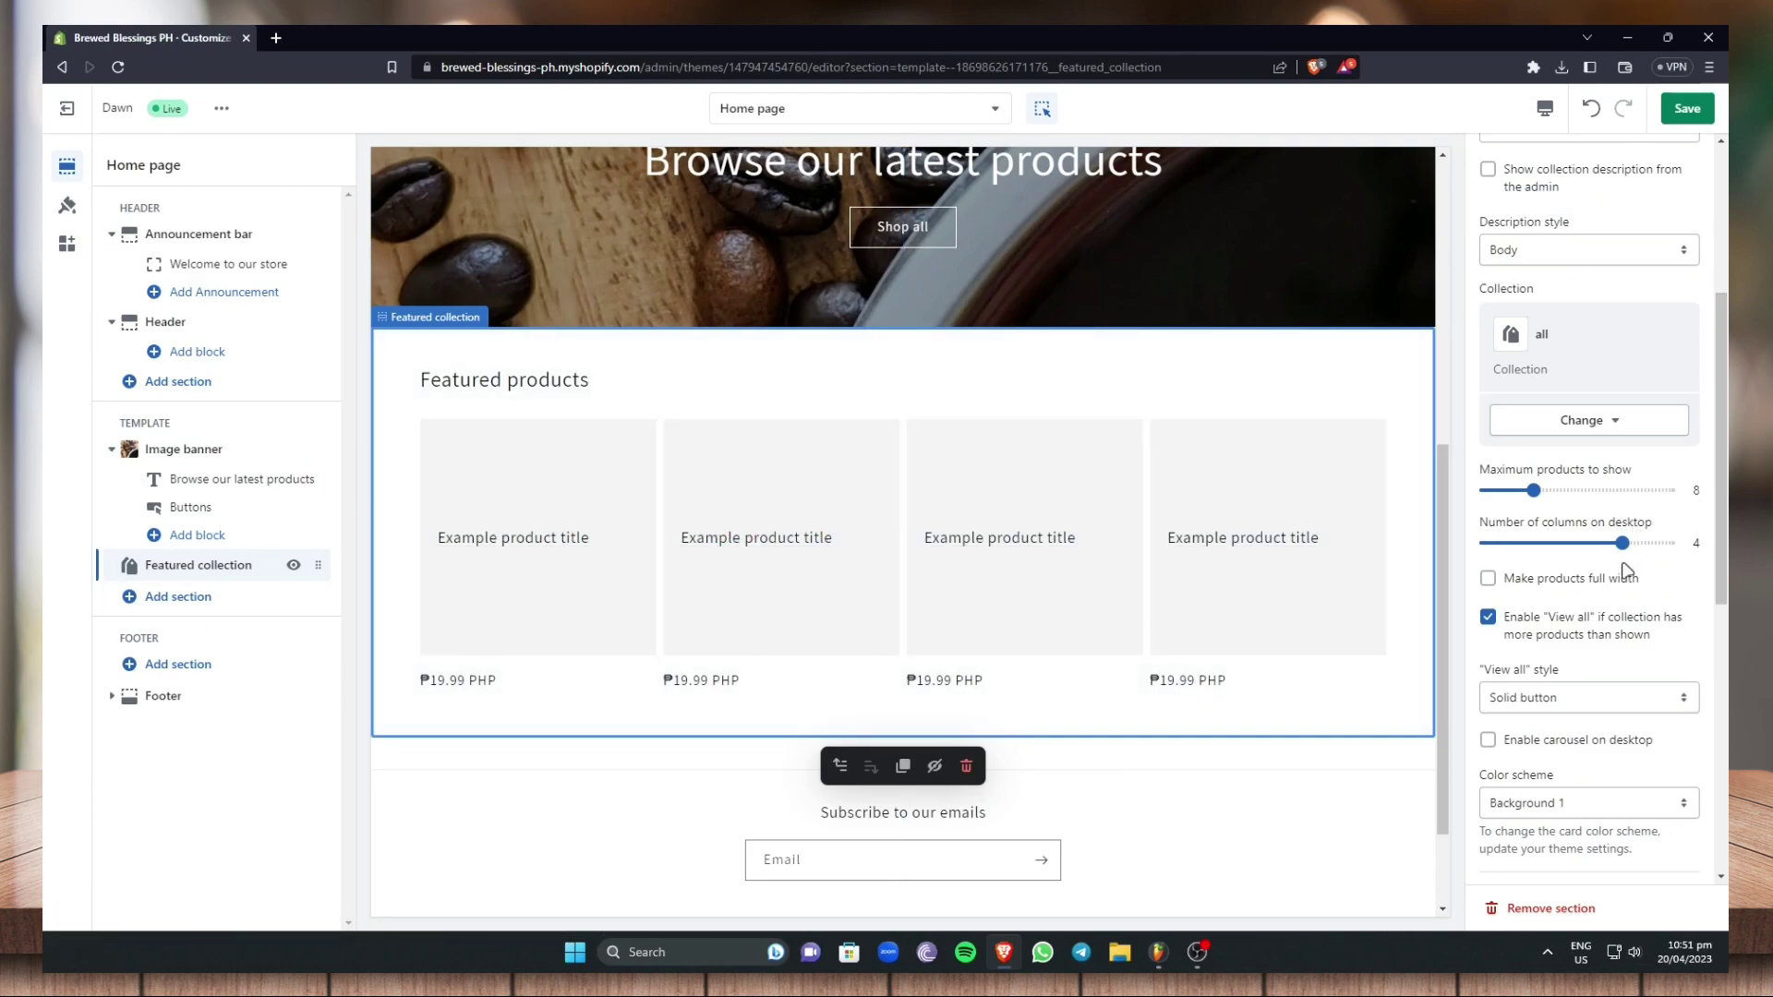
{"action": "scroll", "coordinate": [1611, 524], "scroll_direction": "down", "scroll_amount": 1}
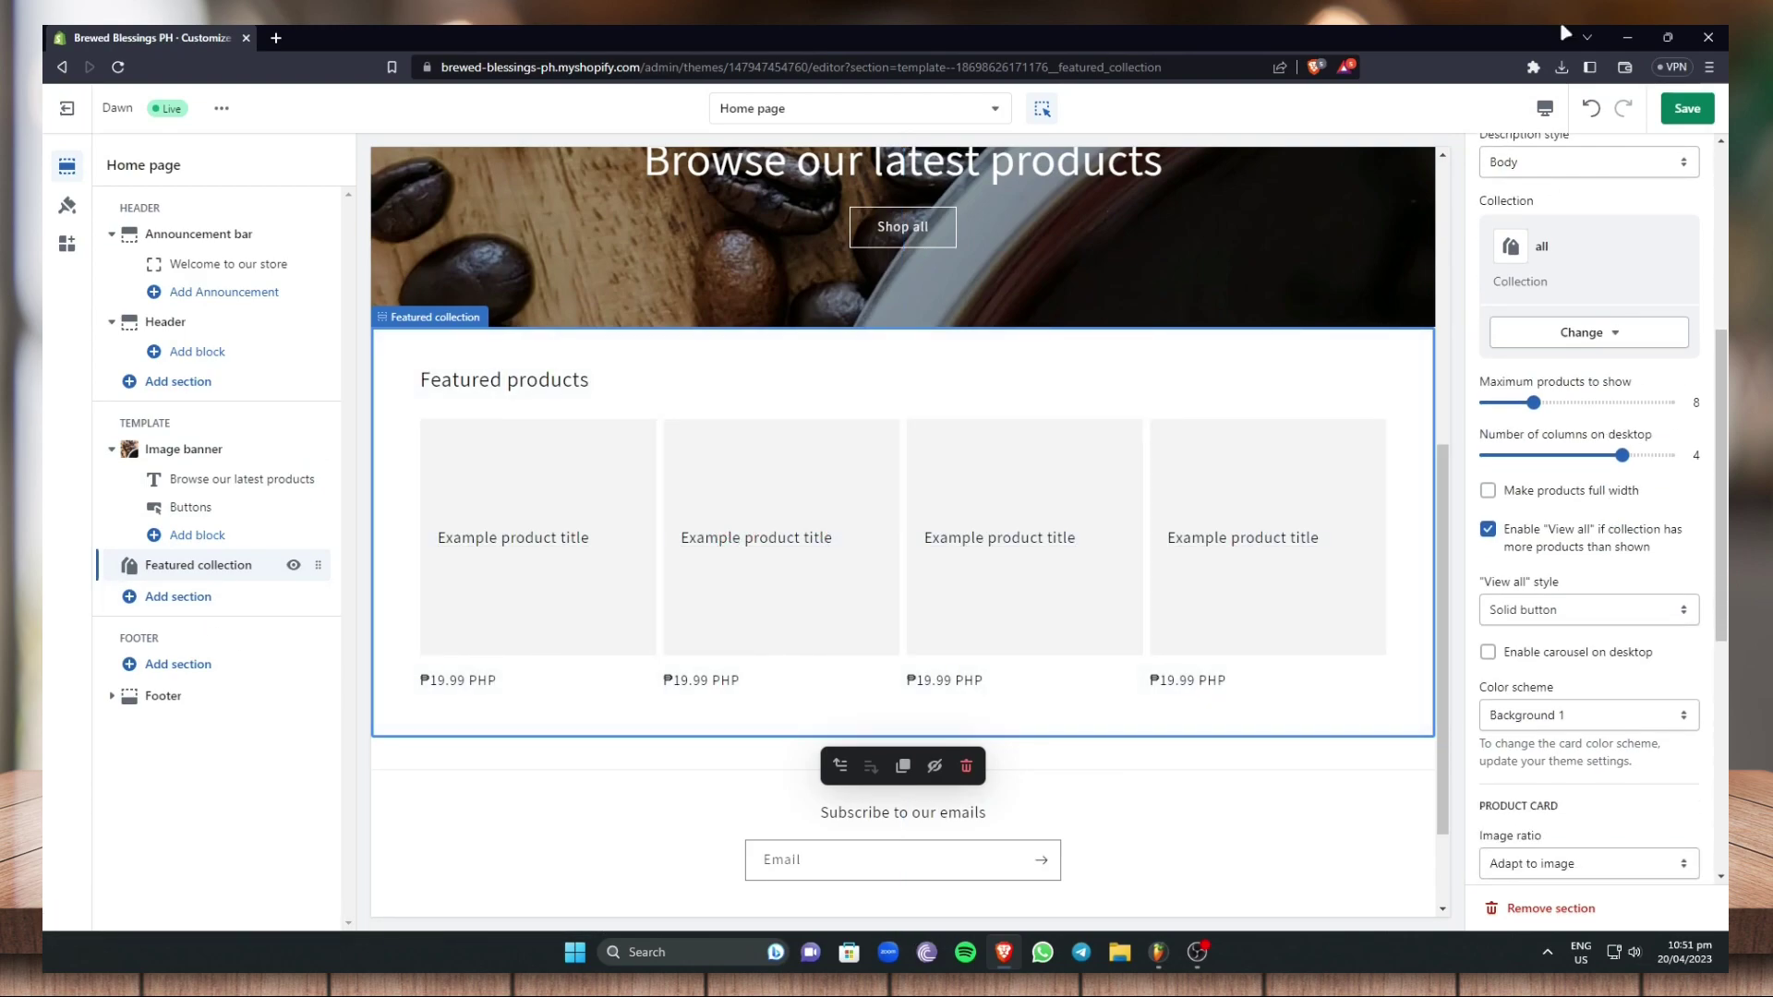
{"action": "scroll", "coordinate": [1630, 401], "scroll_direction": "up", "scroll_amount": 4}
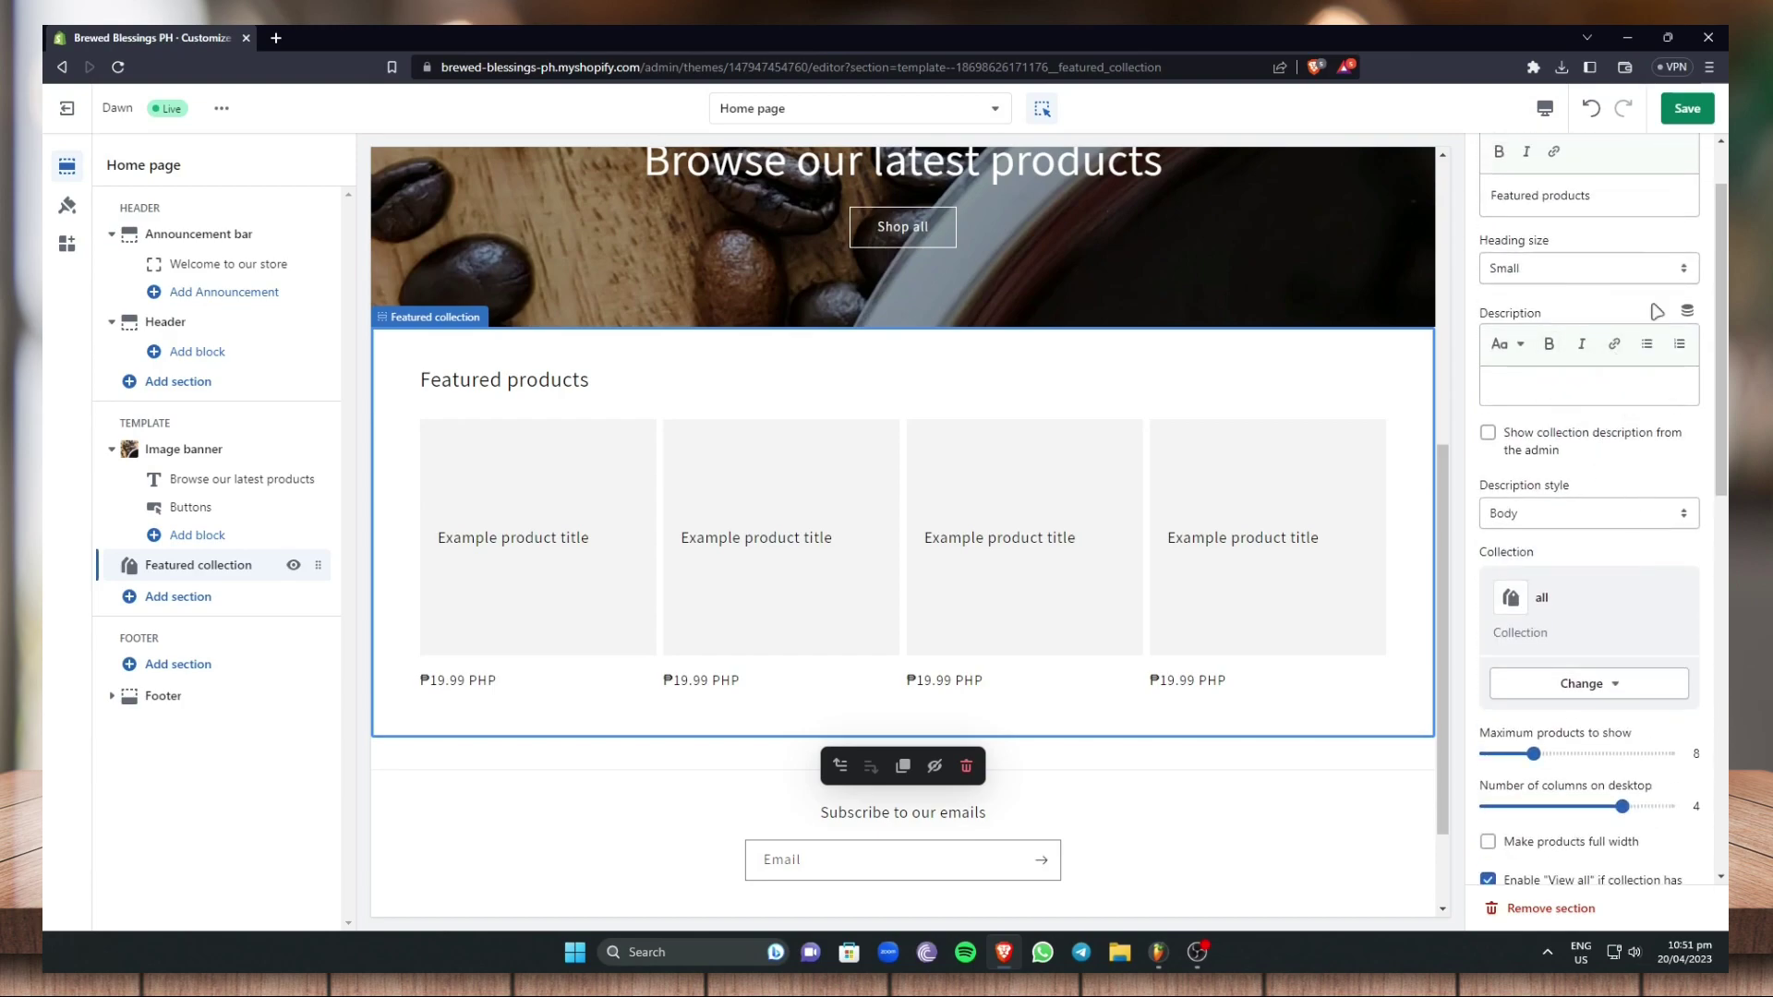
{"action": "scroll", "coordinate": [1625, 286], "scroll_direction": "up", "scroll_amount": 1}
Replace the Featured collection section's heading with "Coffees"
{"action": "left_click", "coordinate": [1618, 283]}
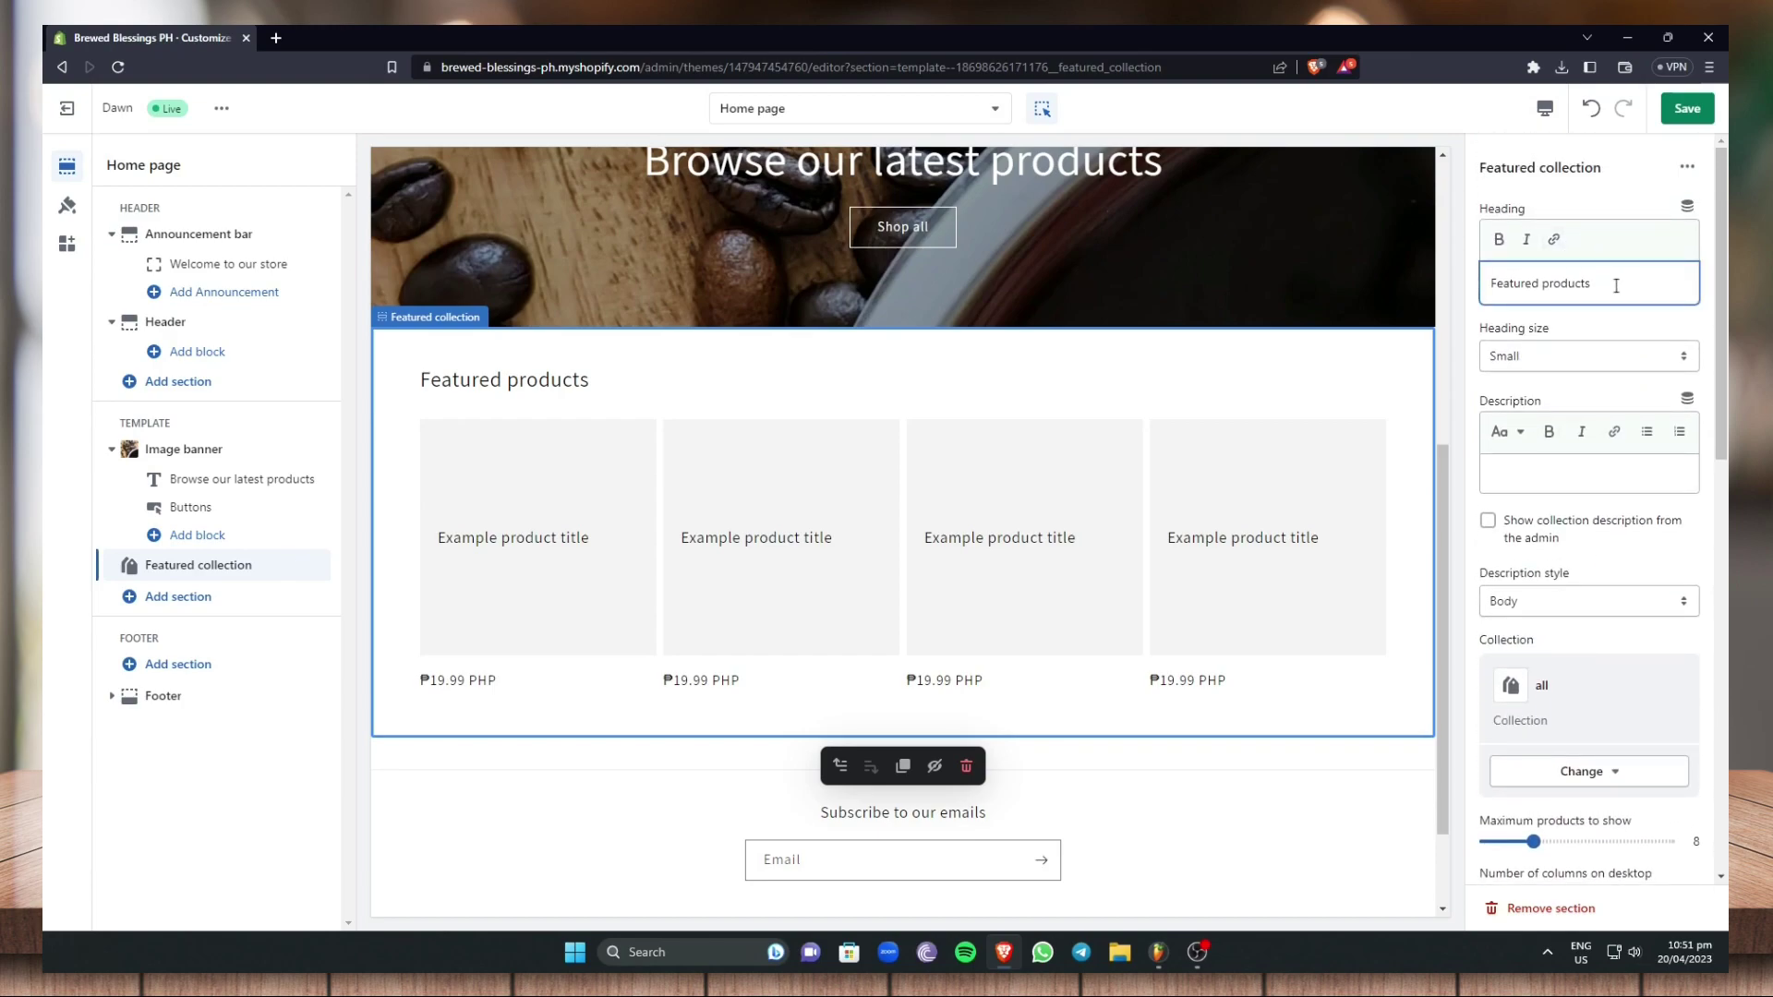
{"action": "left_click_drag", "start_coordinate": [1618, 287], "coordinate": [1435, 290]}
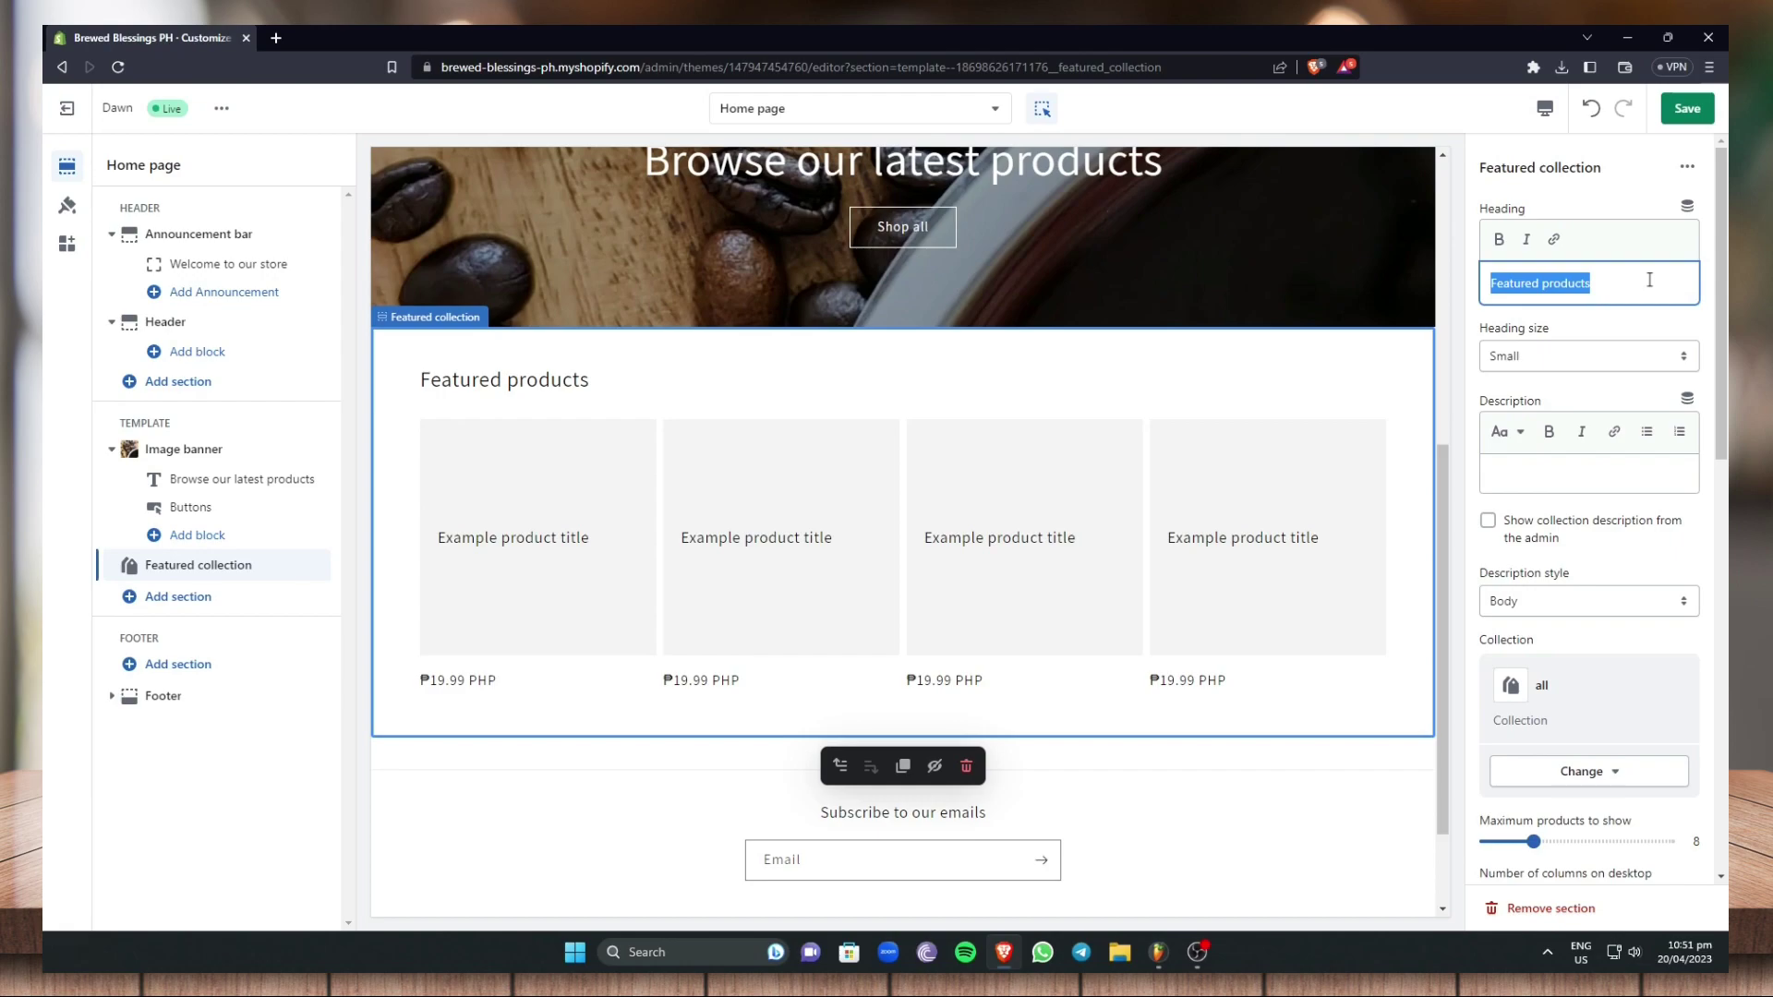
{"action": "type", "text": "Cof"}
{"action": "key", "text": "BackSpace"}
{"action": "key", "text": "BackSpace"}
{"action": "type", "text": "oif"}
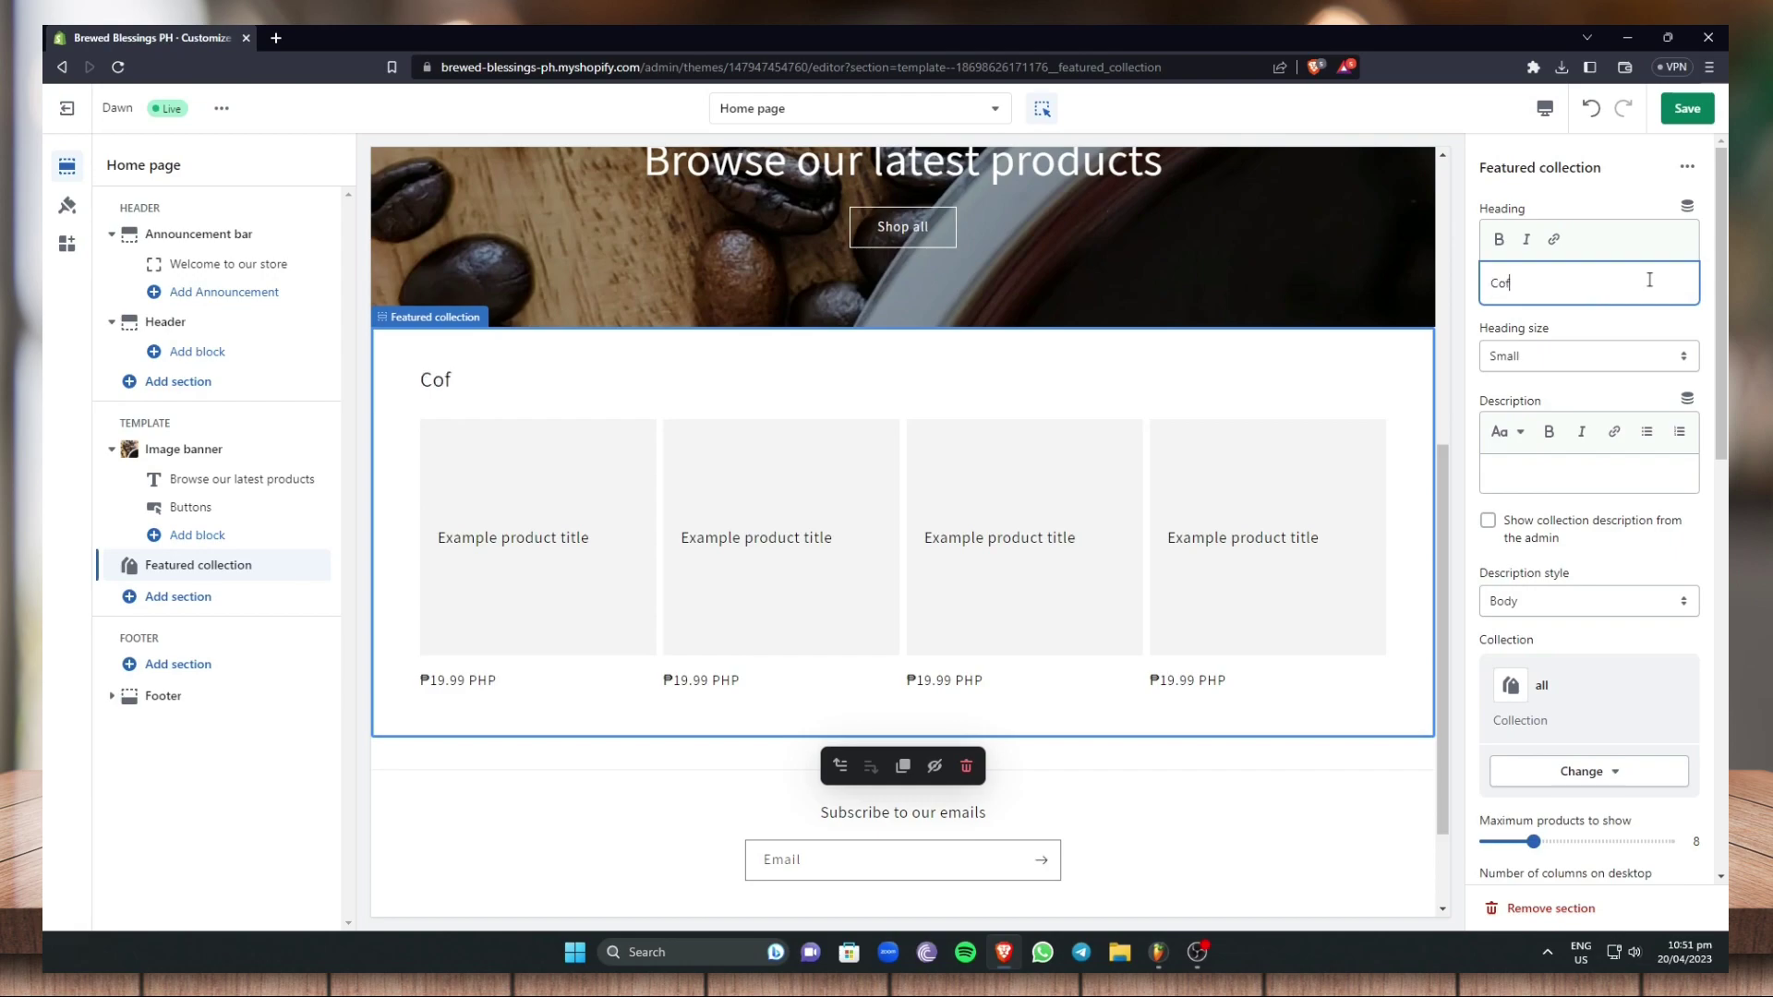
Try the Small and Medium heading sizes for the Featured collection section and settle on Large
{"action": "left_click", "coordinate": [1652, 367]}
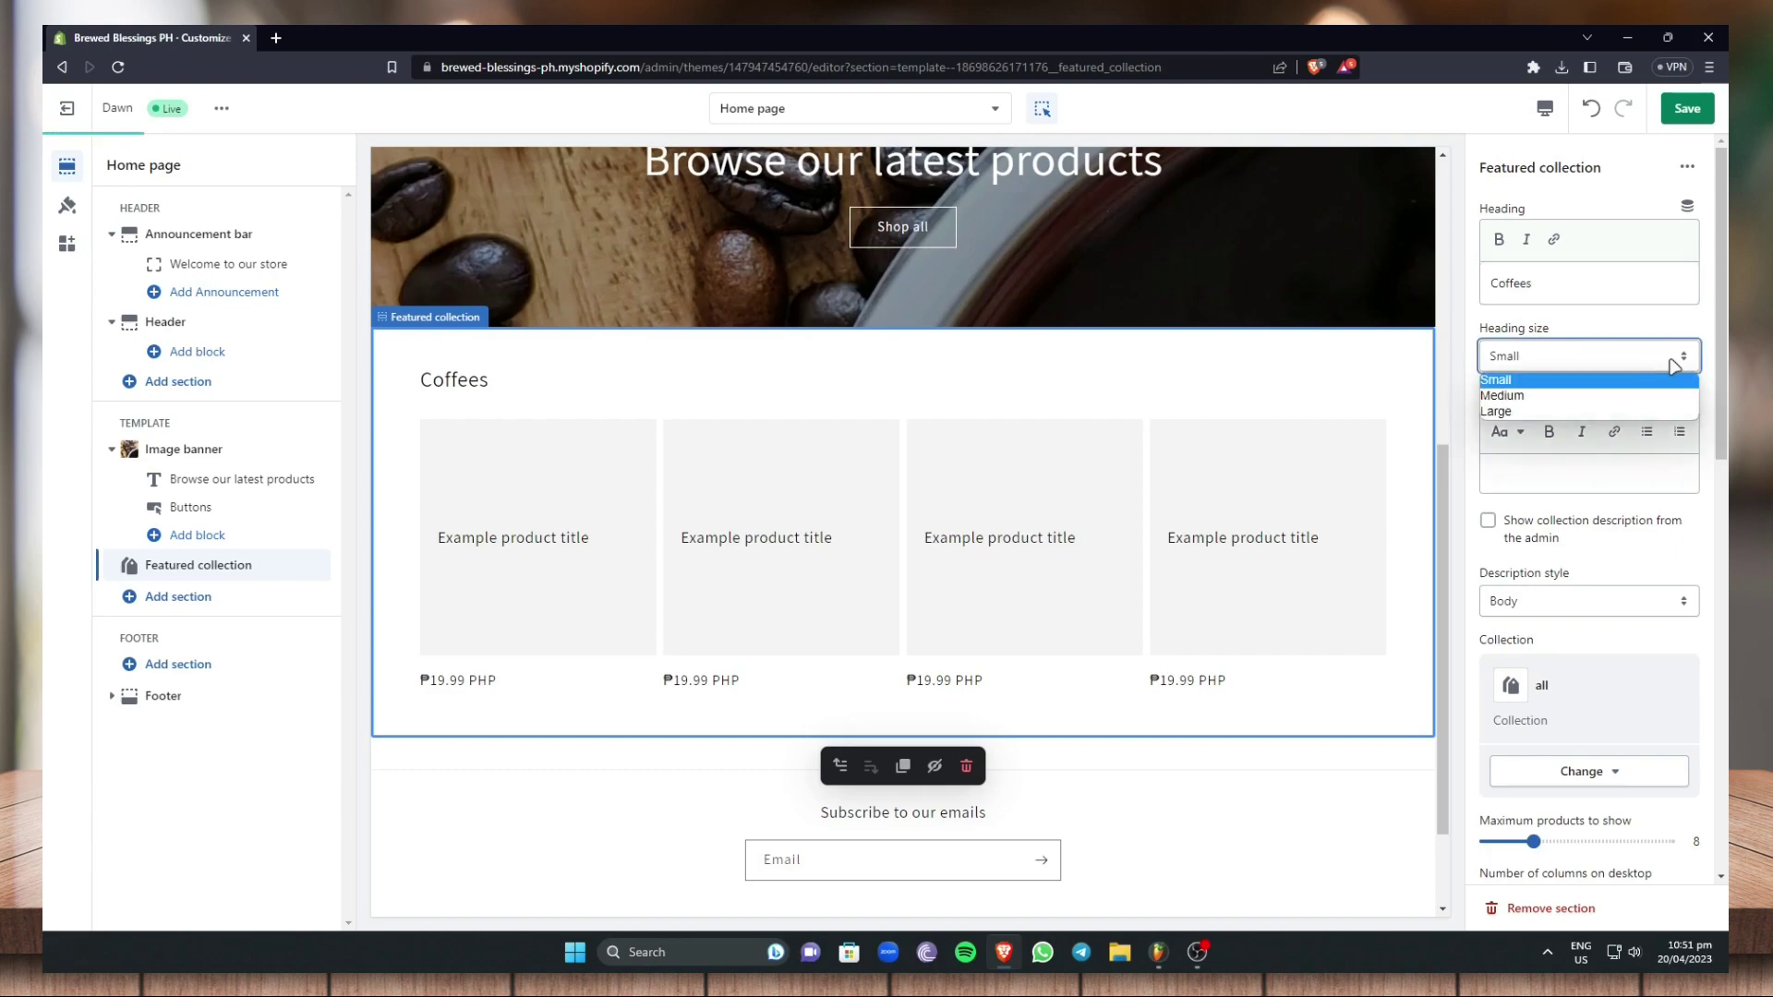
{"action": "left_click", "coordinate": [1525, 388]}
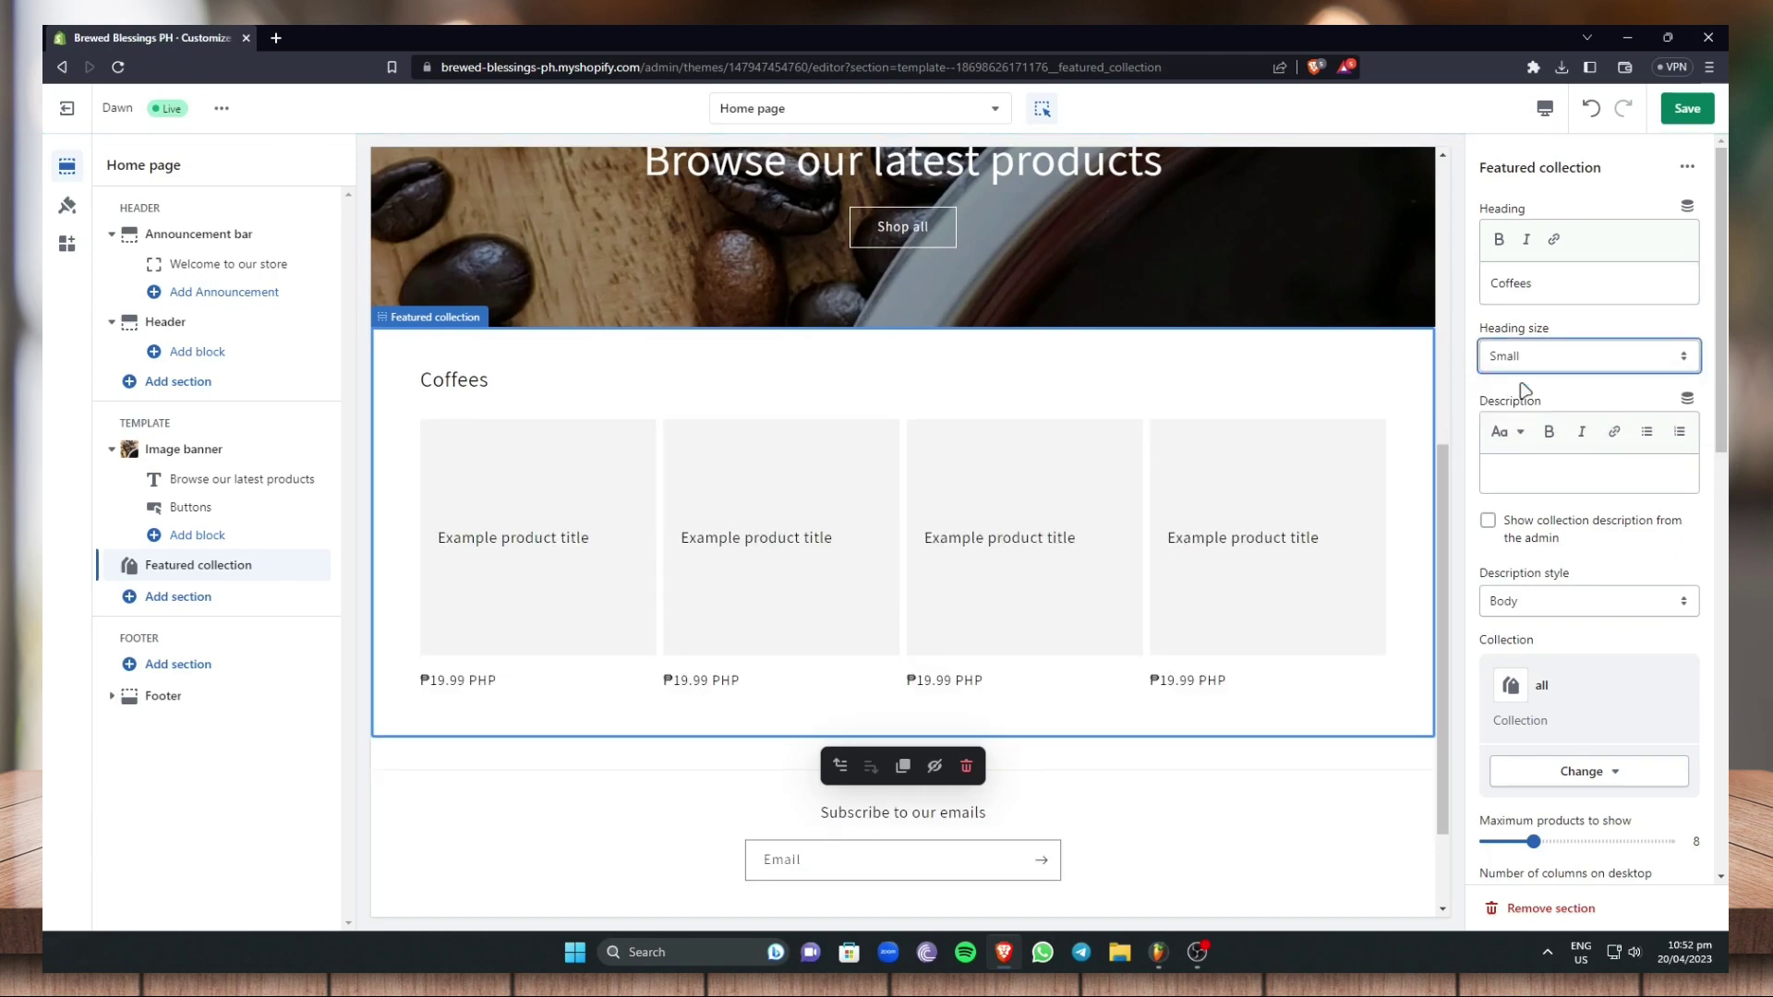
{"action": "left_click", "coordinate": [1586, 360]}
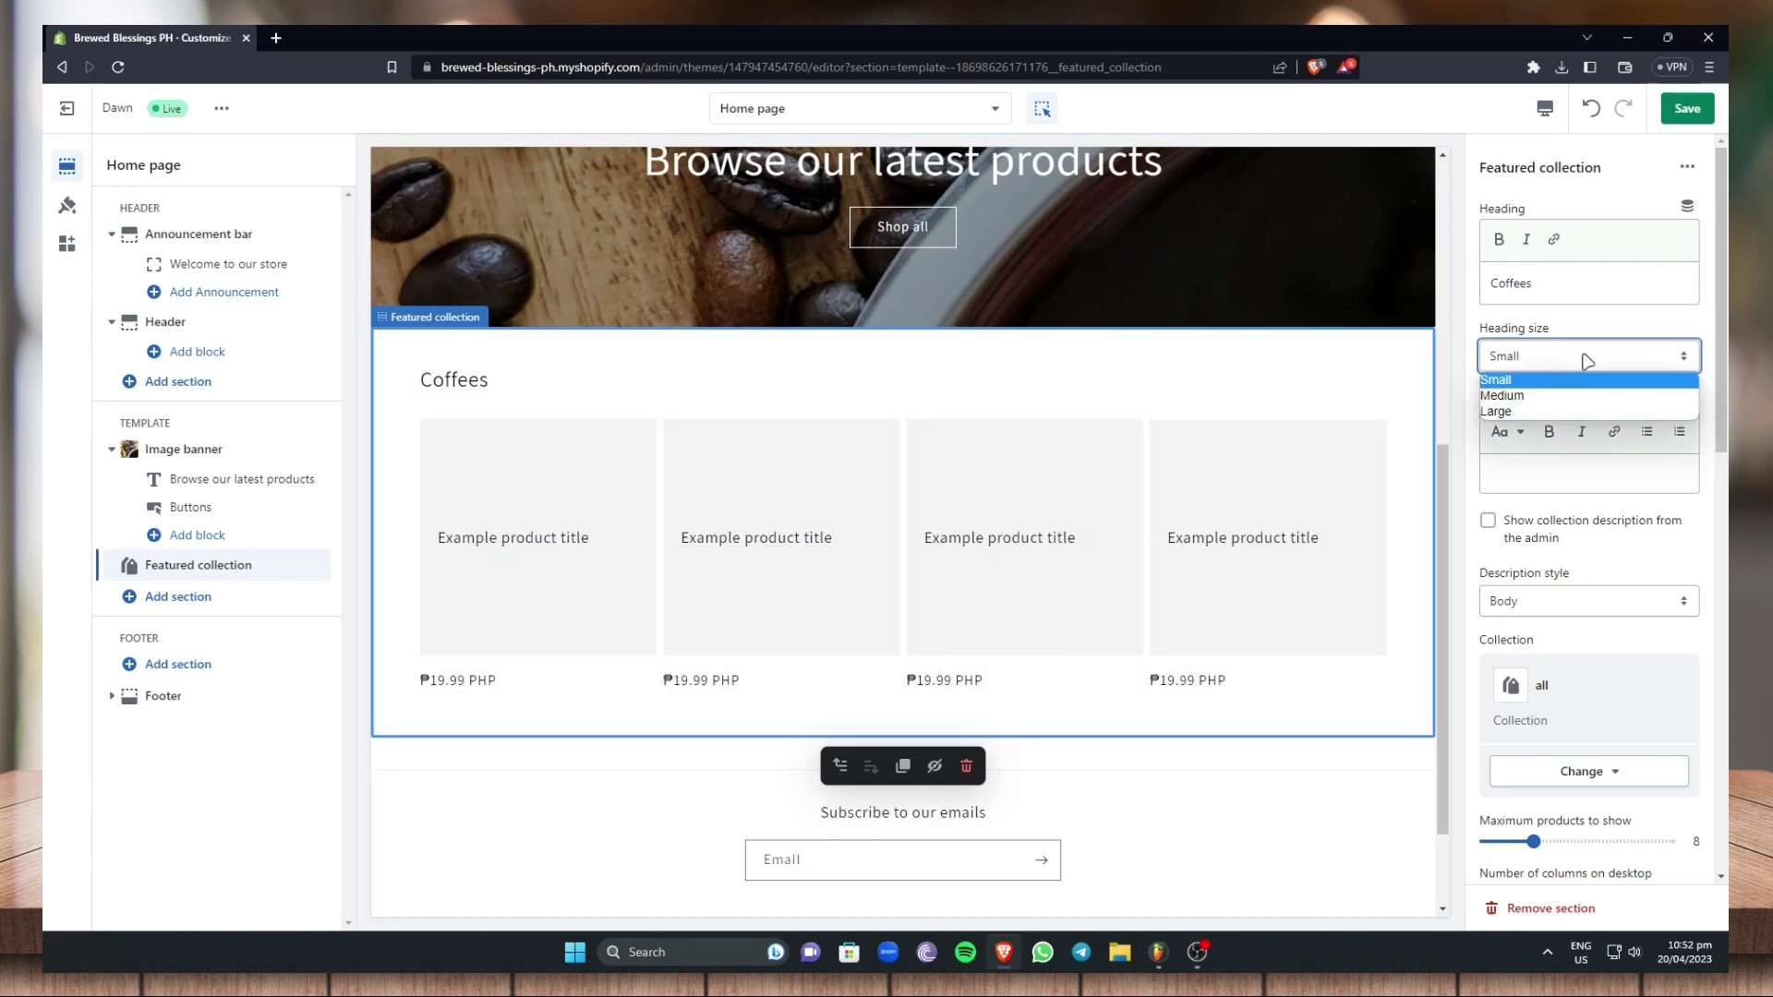
{"action": "left_click", "coordinate": [1543, 395]}
{"action": "left_click", "coordinate": [1602, 360]}
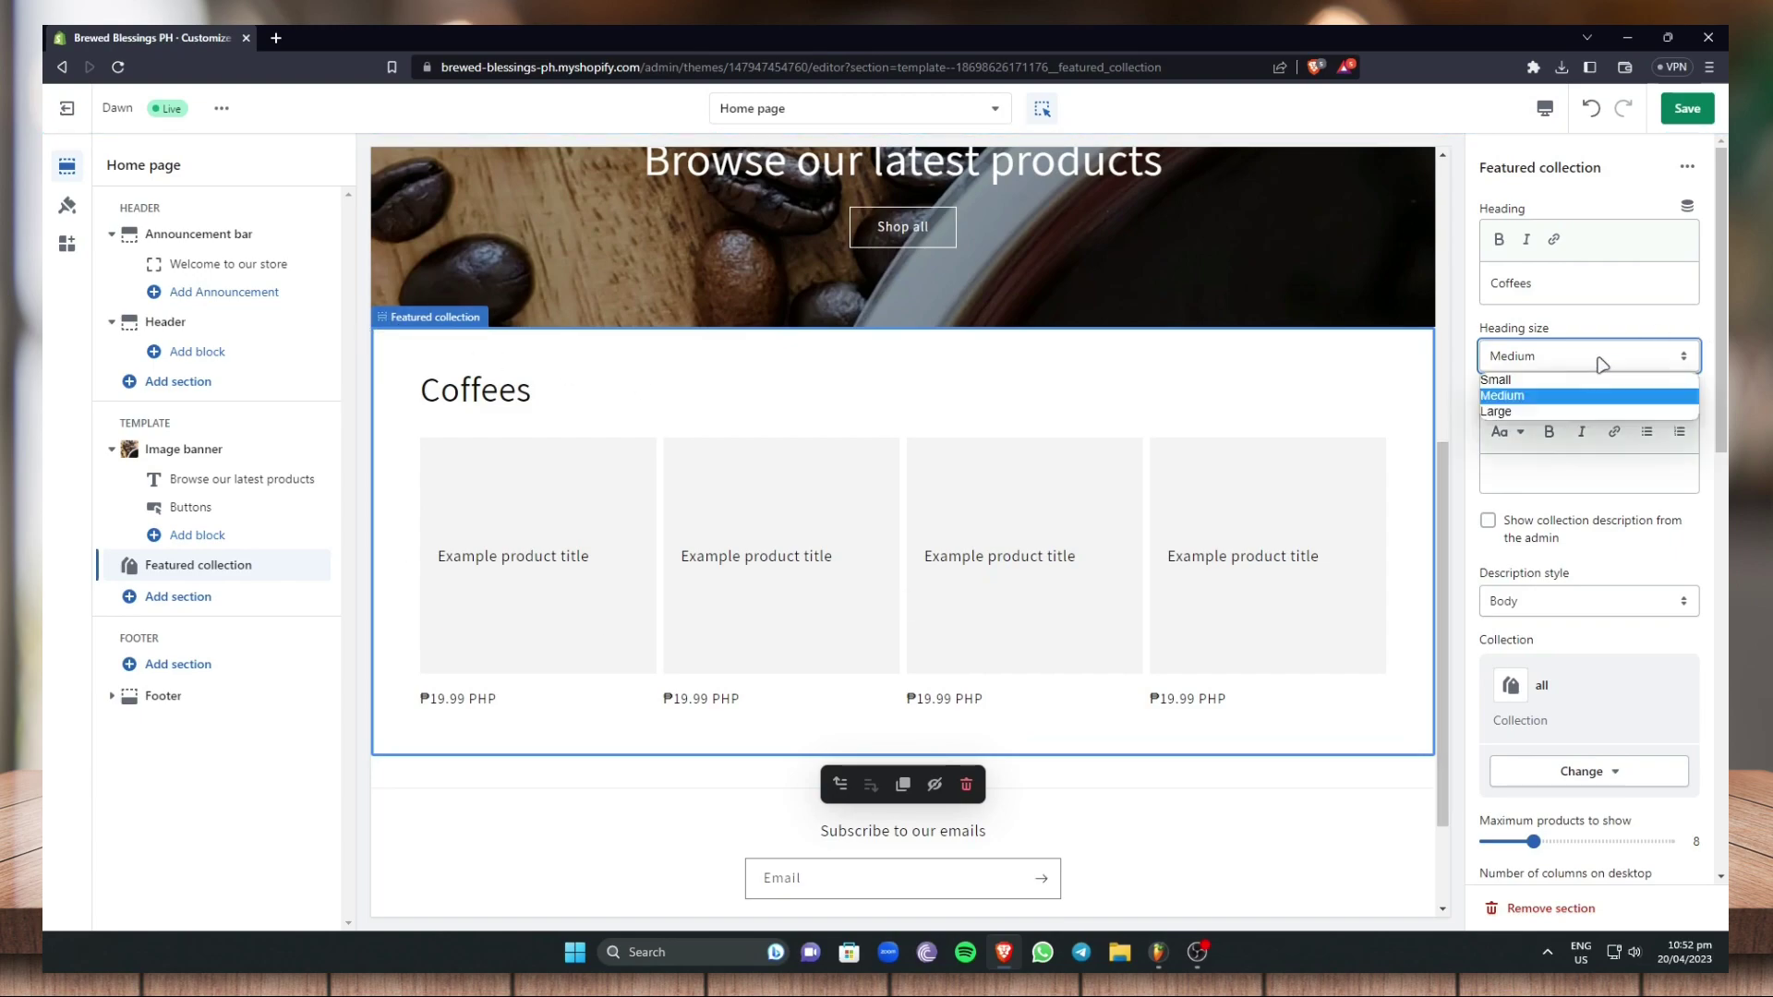
{"action": "left_click", "coordinate": [1500, 410]}
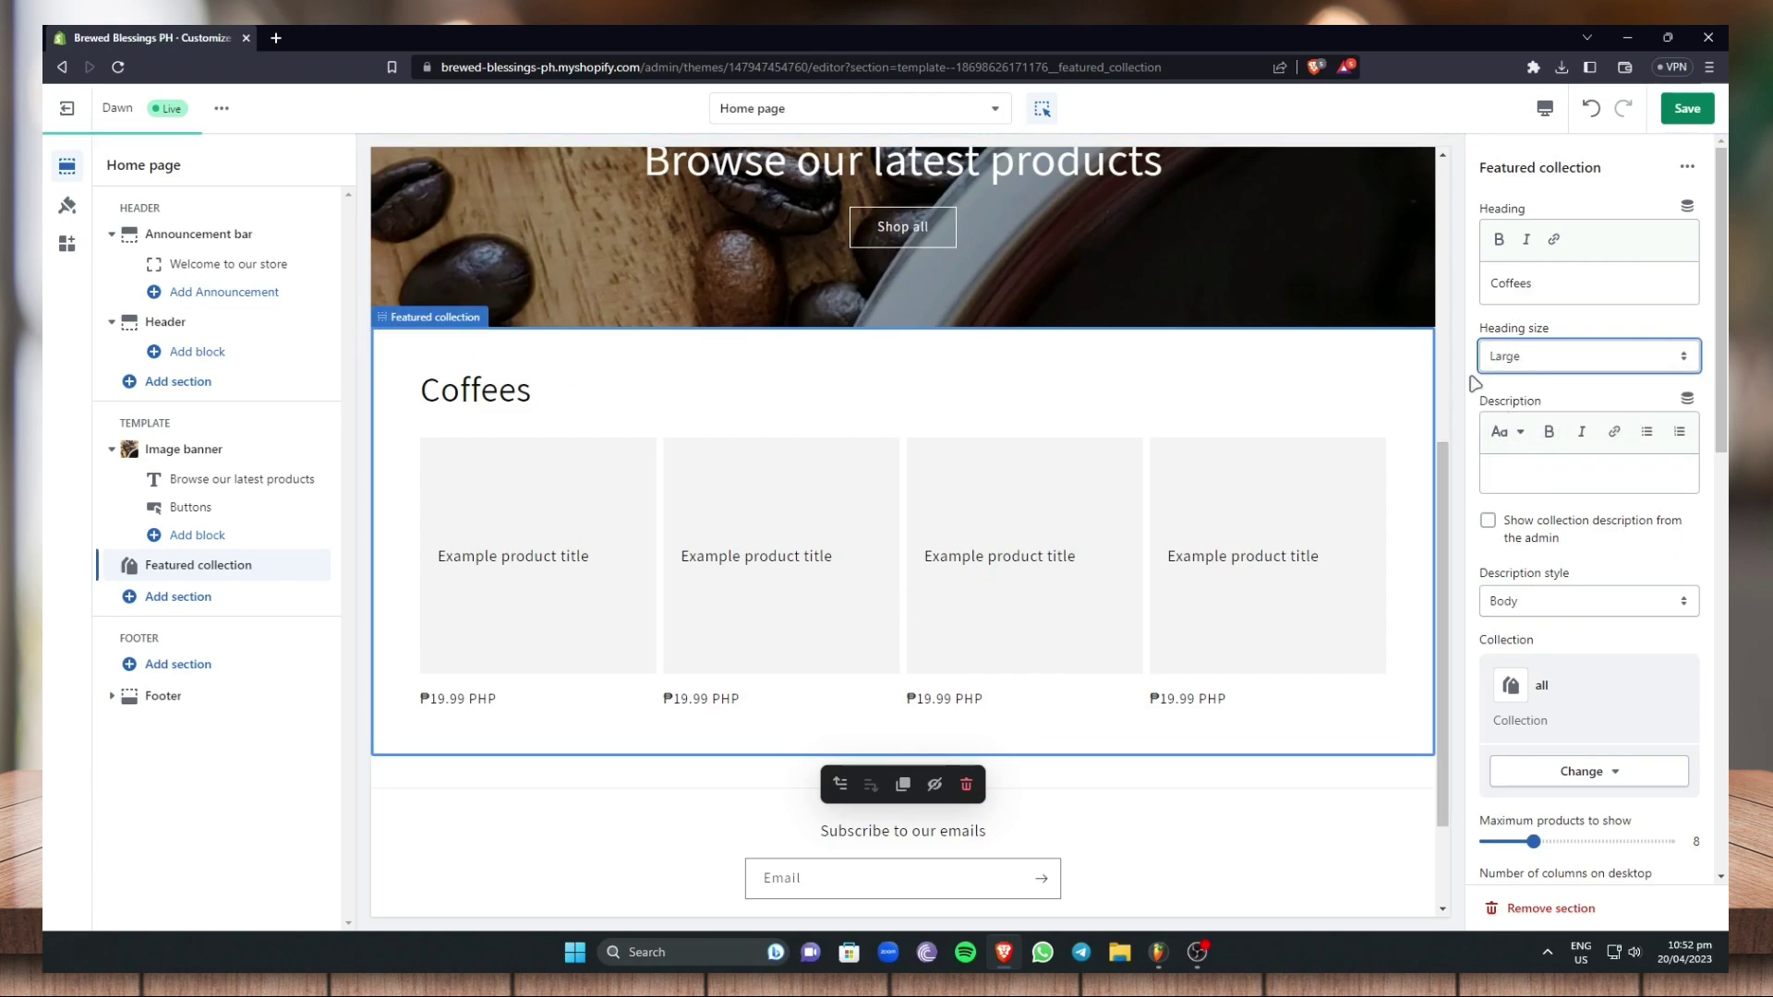
Enter "Blessing You With Every Brew" as the section's description, try showing the collection description from the admin, and turn that option back off
{"action": "left_click", "coordinate": [1594, 481]}
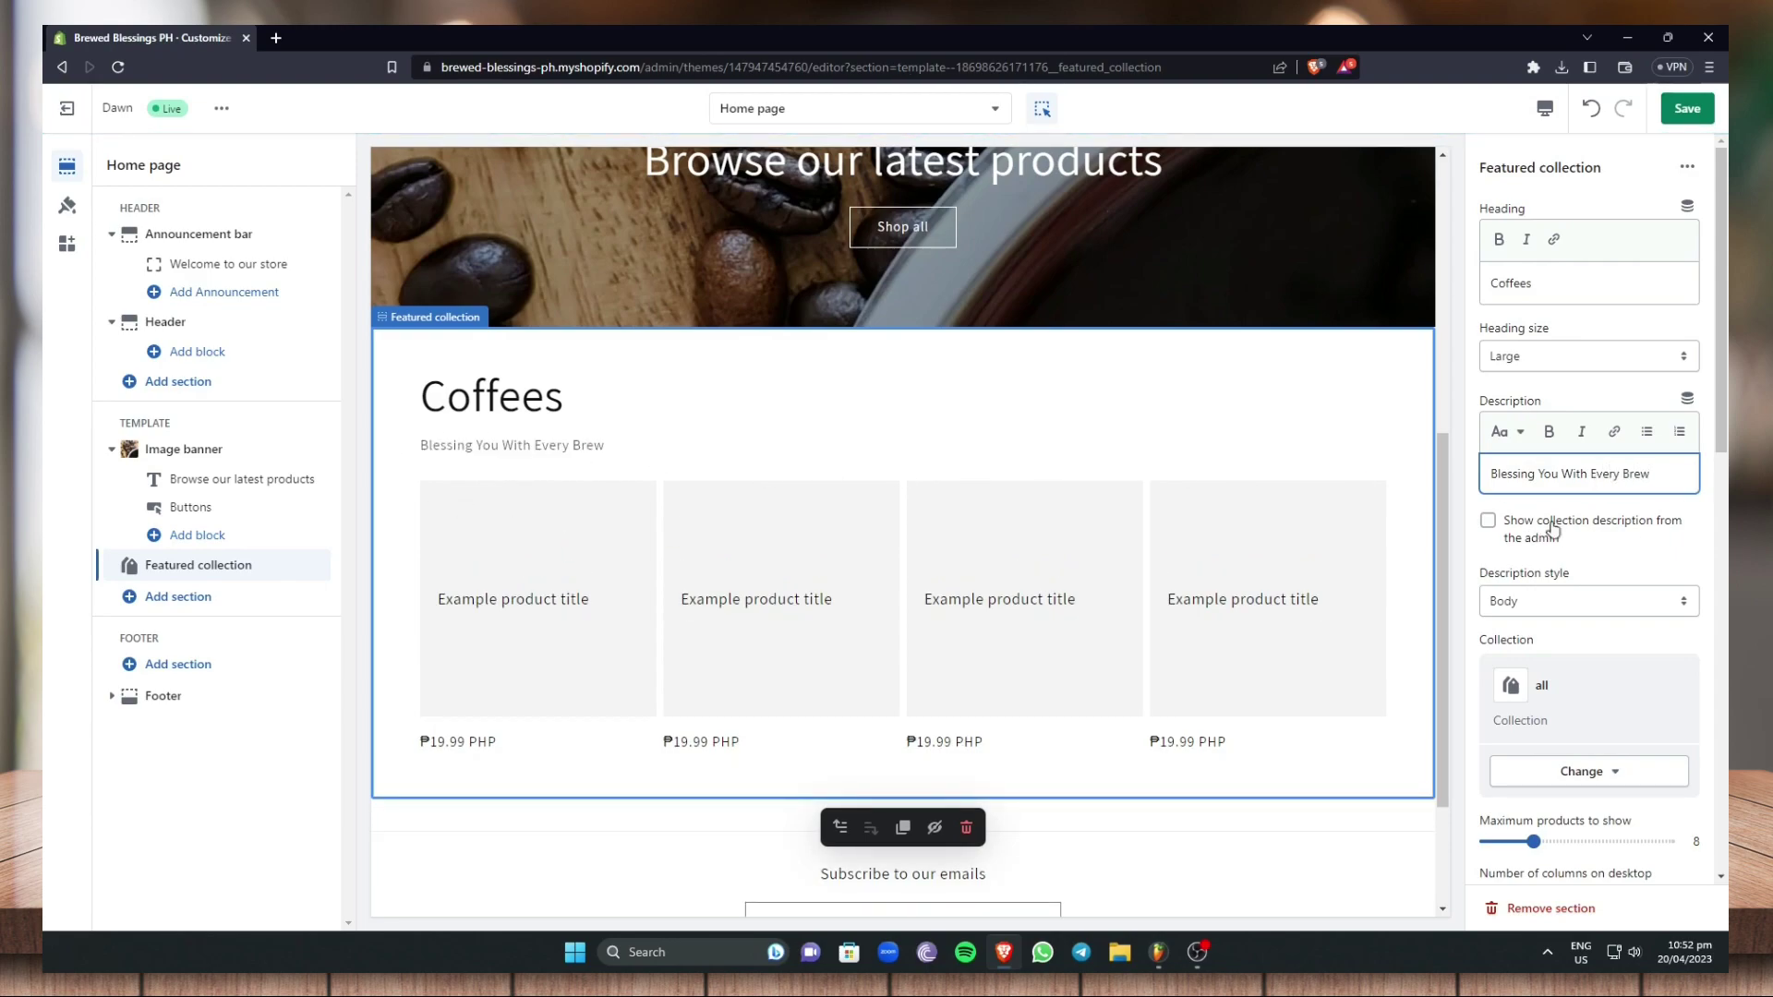
{"action": "left_click", "coordinate": [1499, 526]}
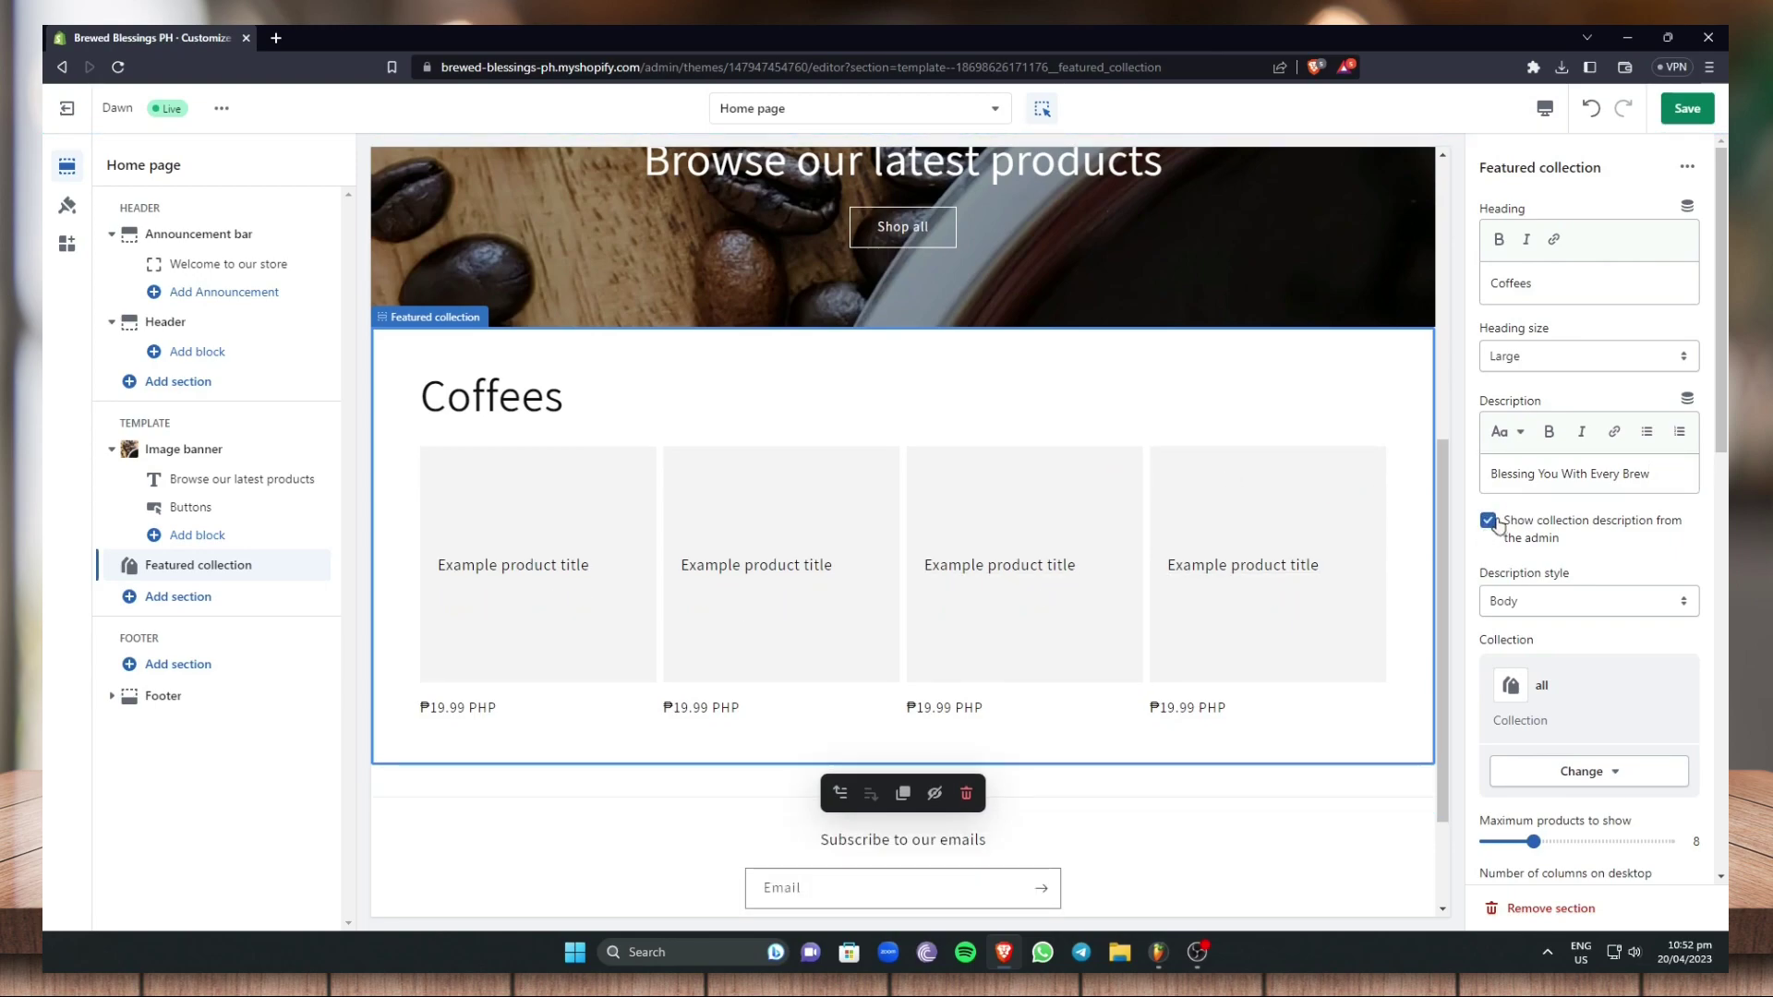
{"action": "left_click", "coordinate": [1497, 524]}
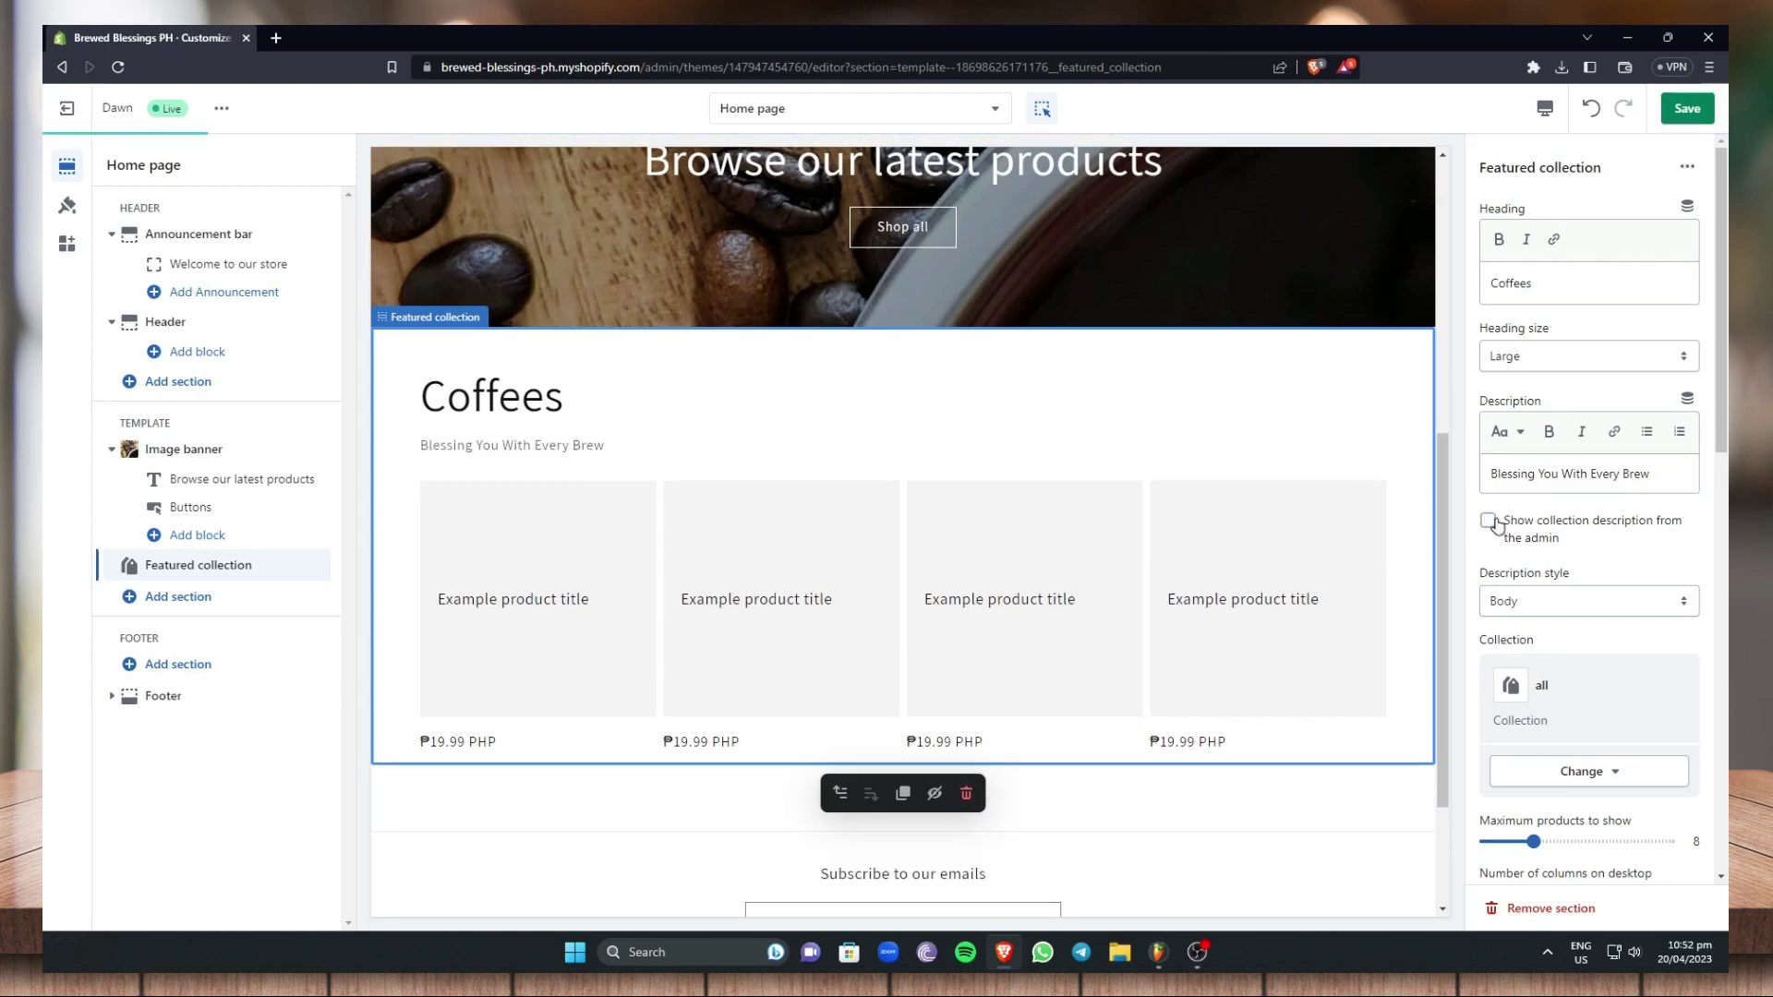
Compare the Subtitle and Uppercase description styles and set the section's description style to Subtitle
{"action": "left_click", "coordinate": [1682, 610]}
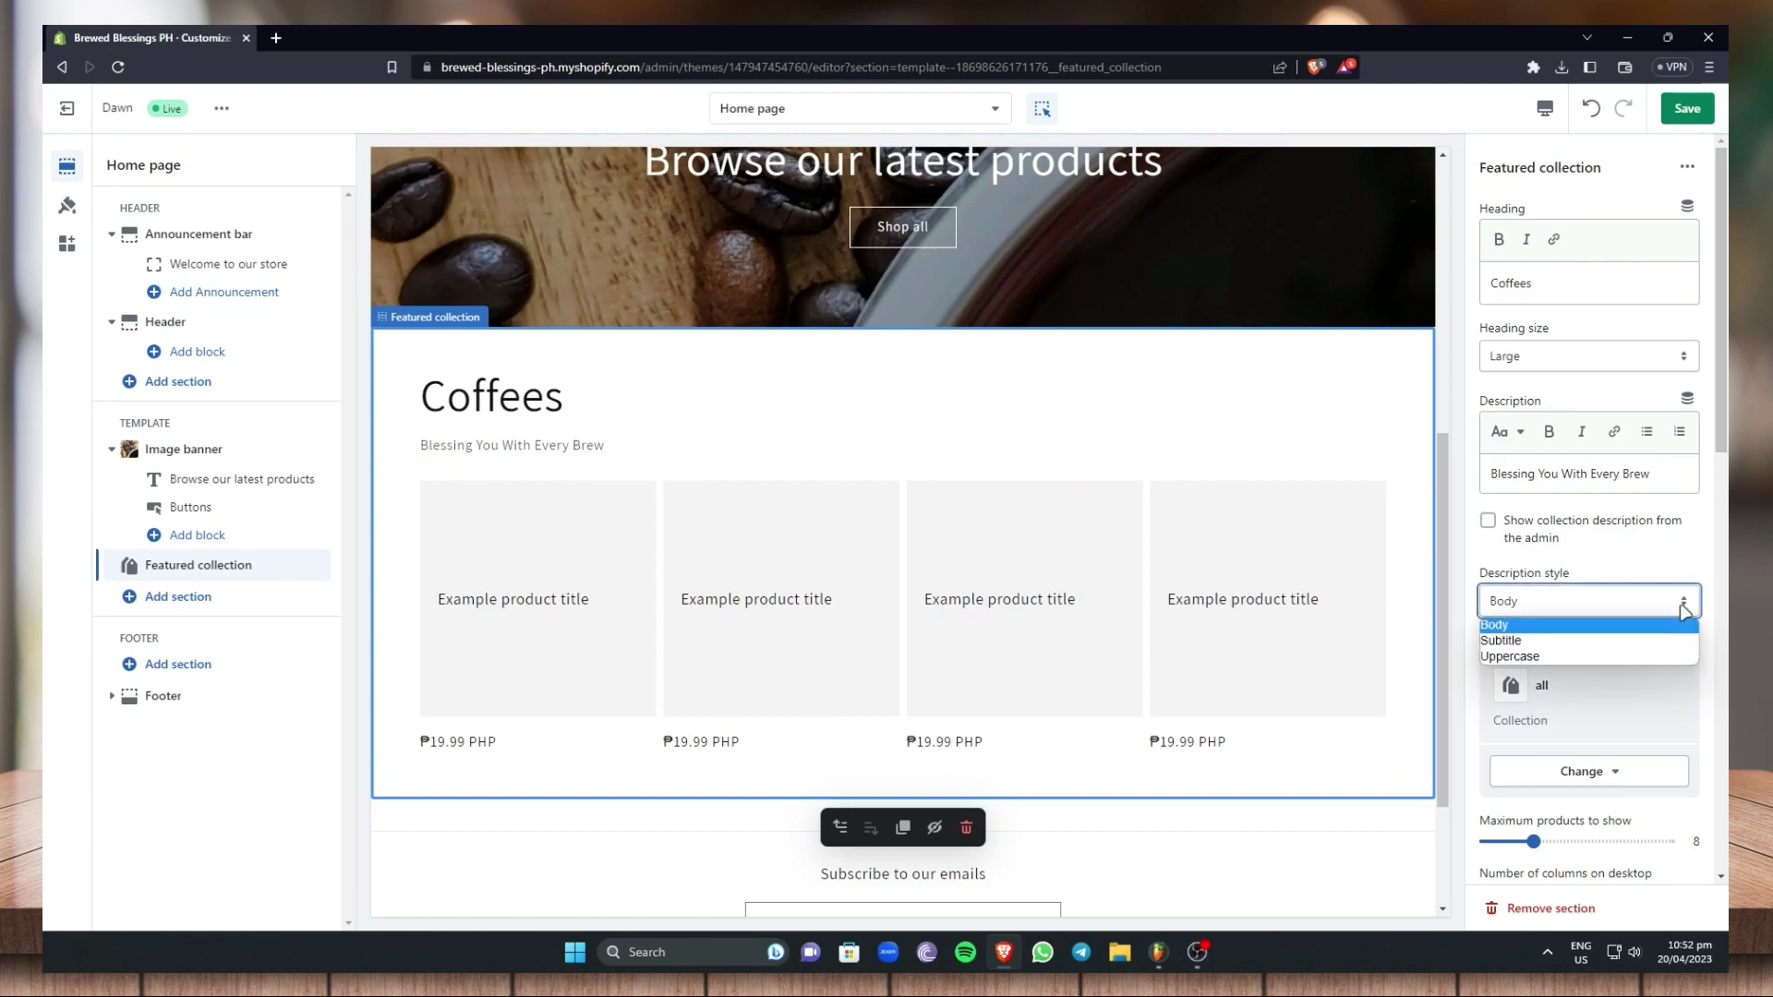
{"action": "left_click", "coordinate": [1523, 640]}
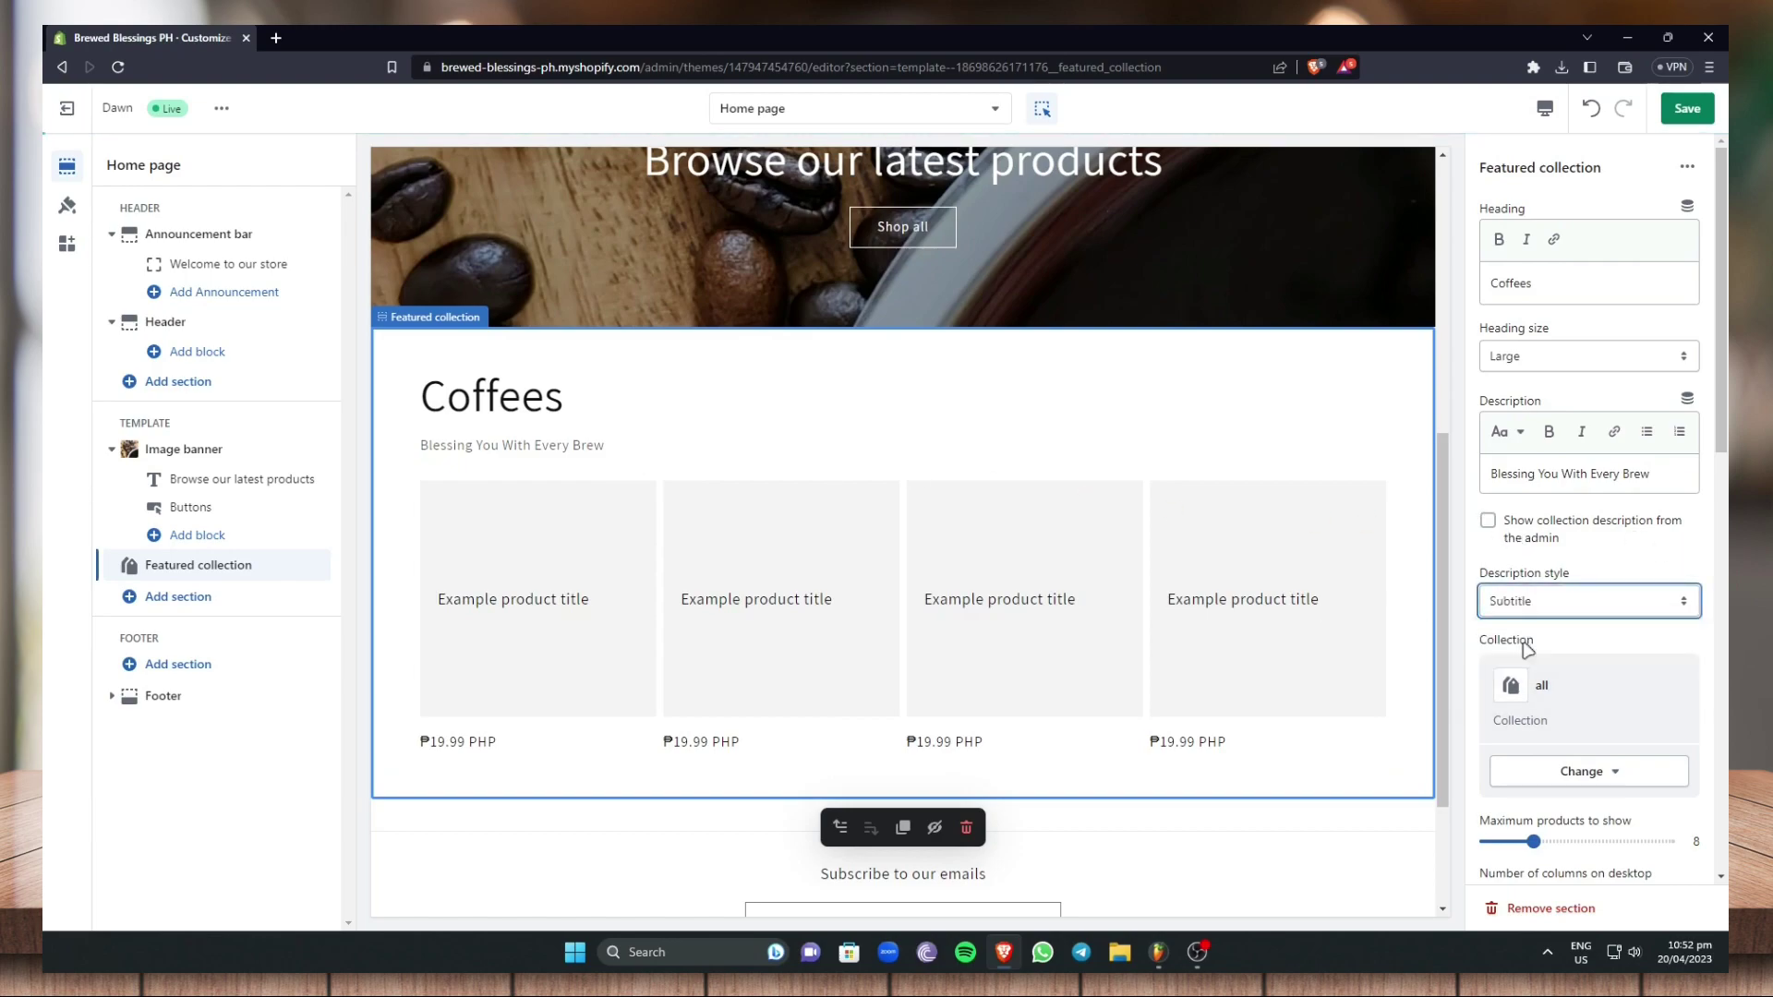
{"action": "left_click", "coordinate": [1634, 606]}
{"action": "left_click", "coordinate": [1571, 656]}
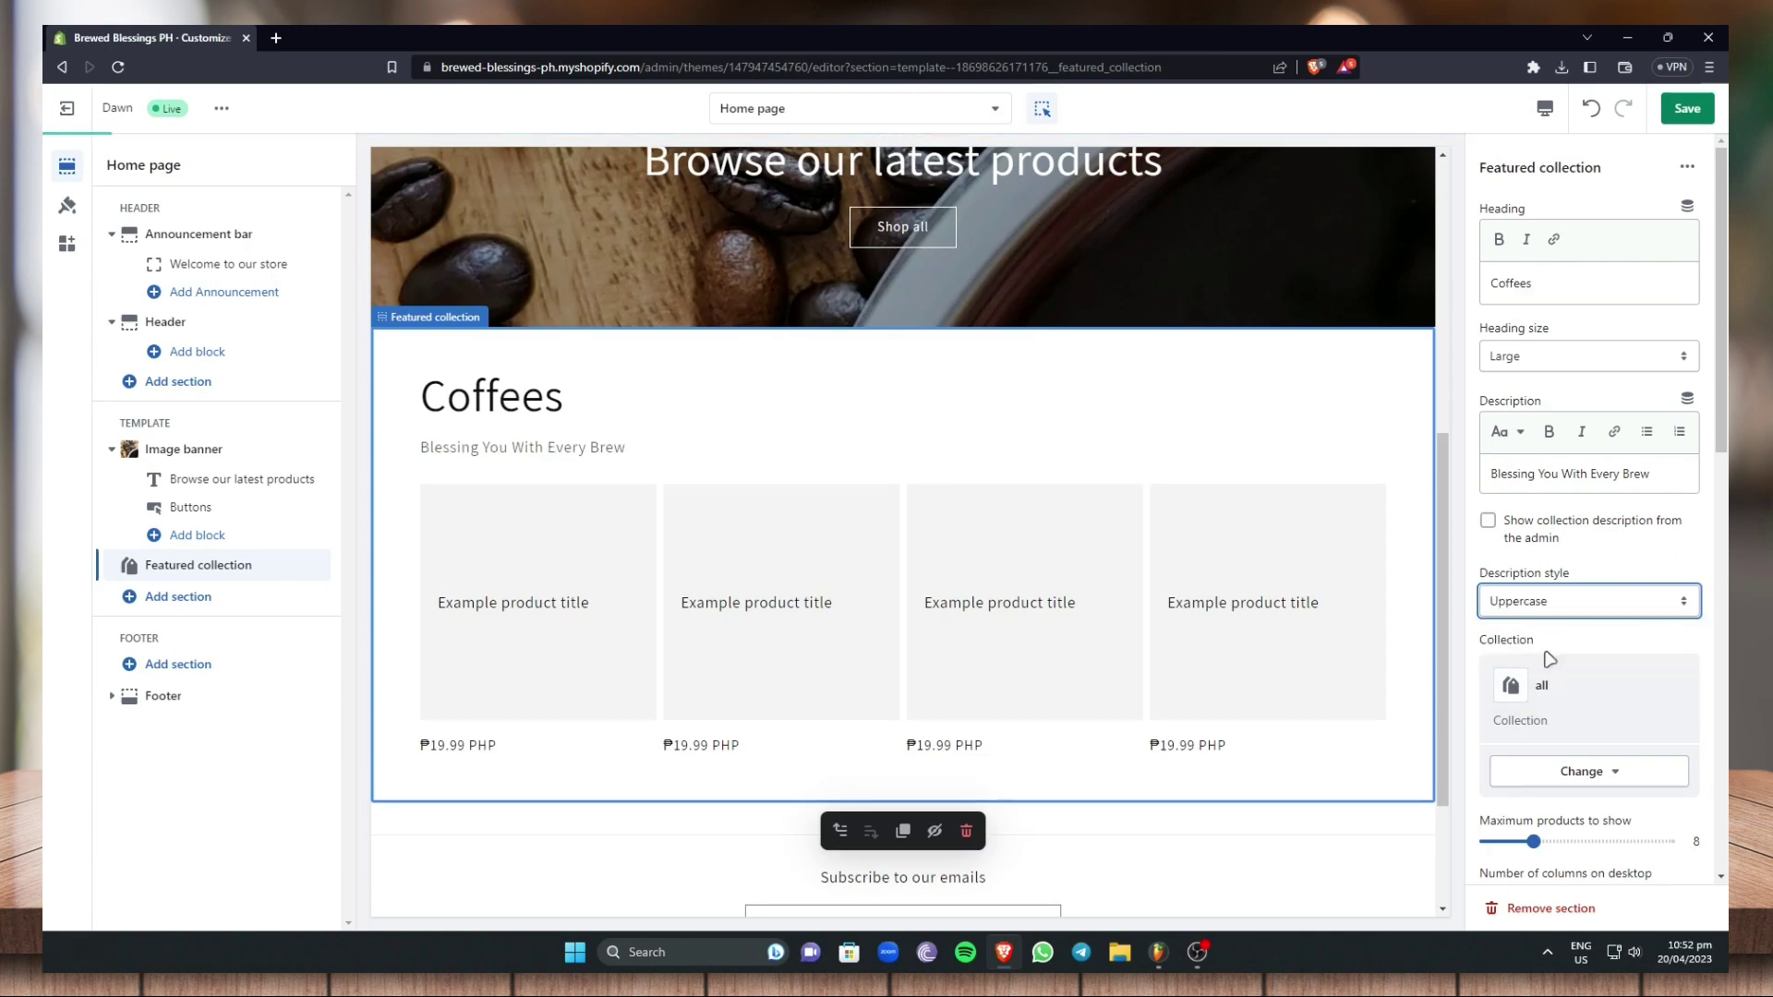
{"action": "left_click", "coordinate": [1597, 608]}
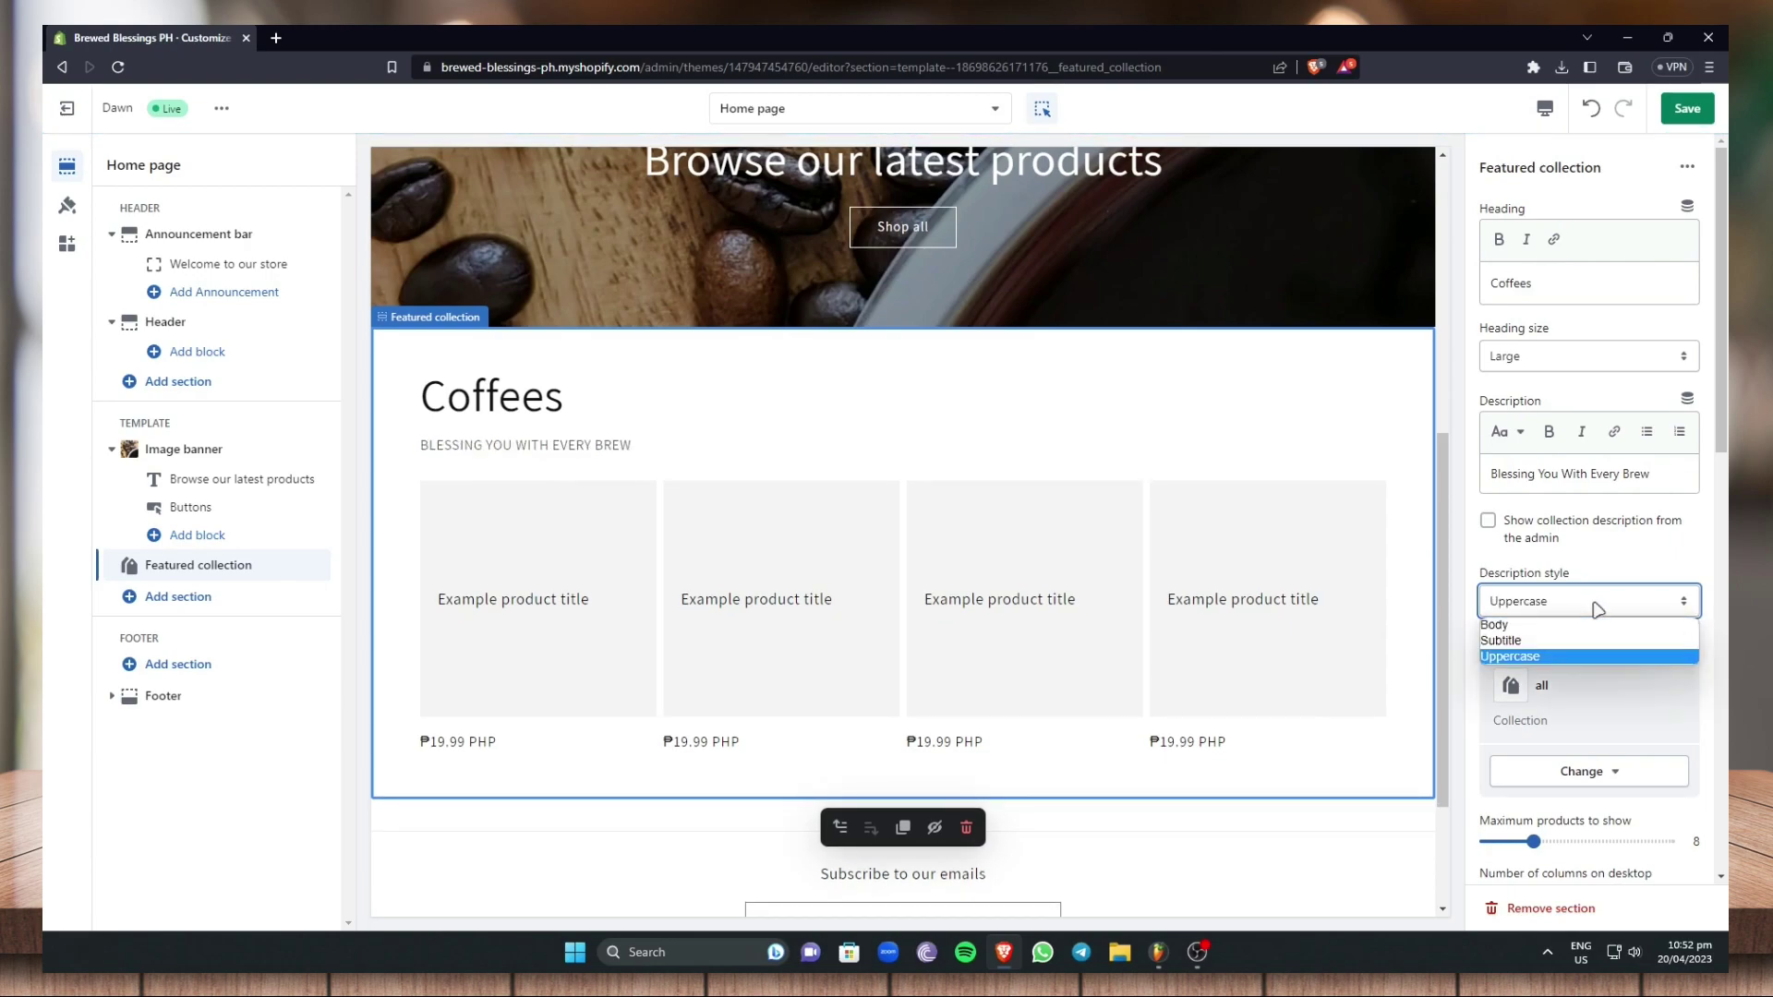
{"action": "left_click", "coordinate": [1539, 642]}
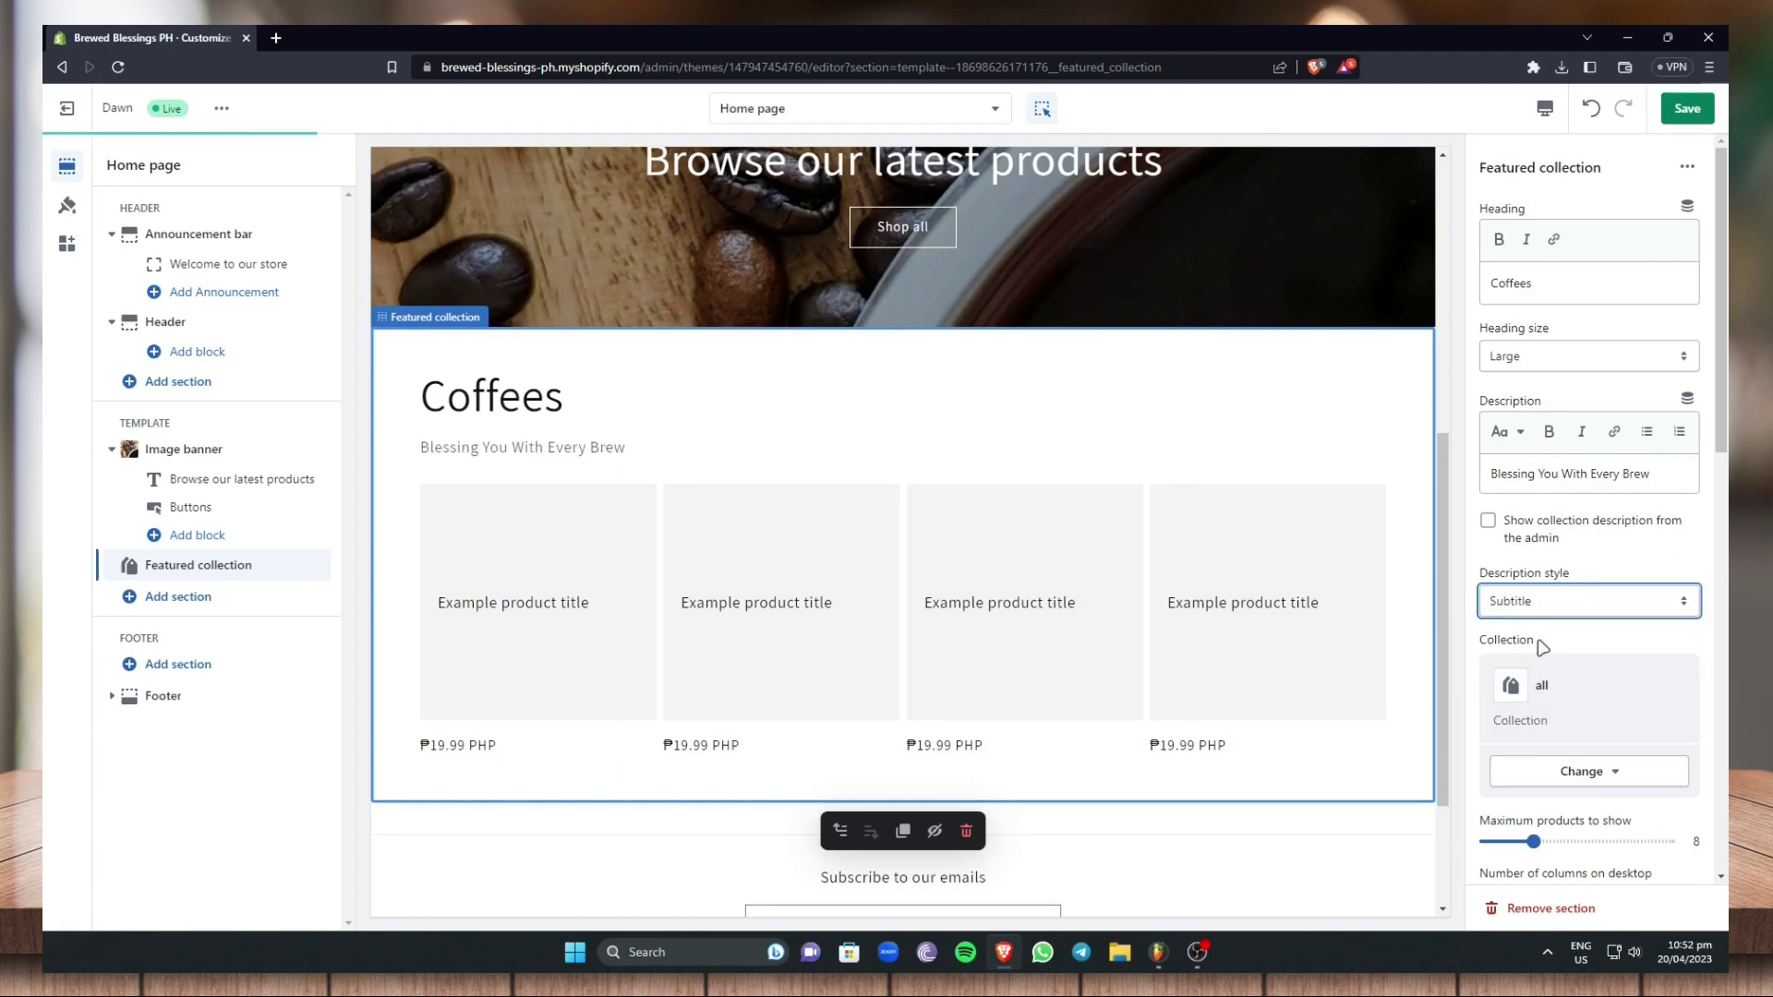
Check the options available for changing or removing the section's assigned collection
{"action": "scroll", "coordinate": [1583, 480], "scroll_direction": "down", "scroll_amount": 5}
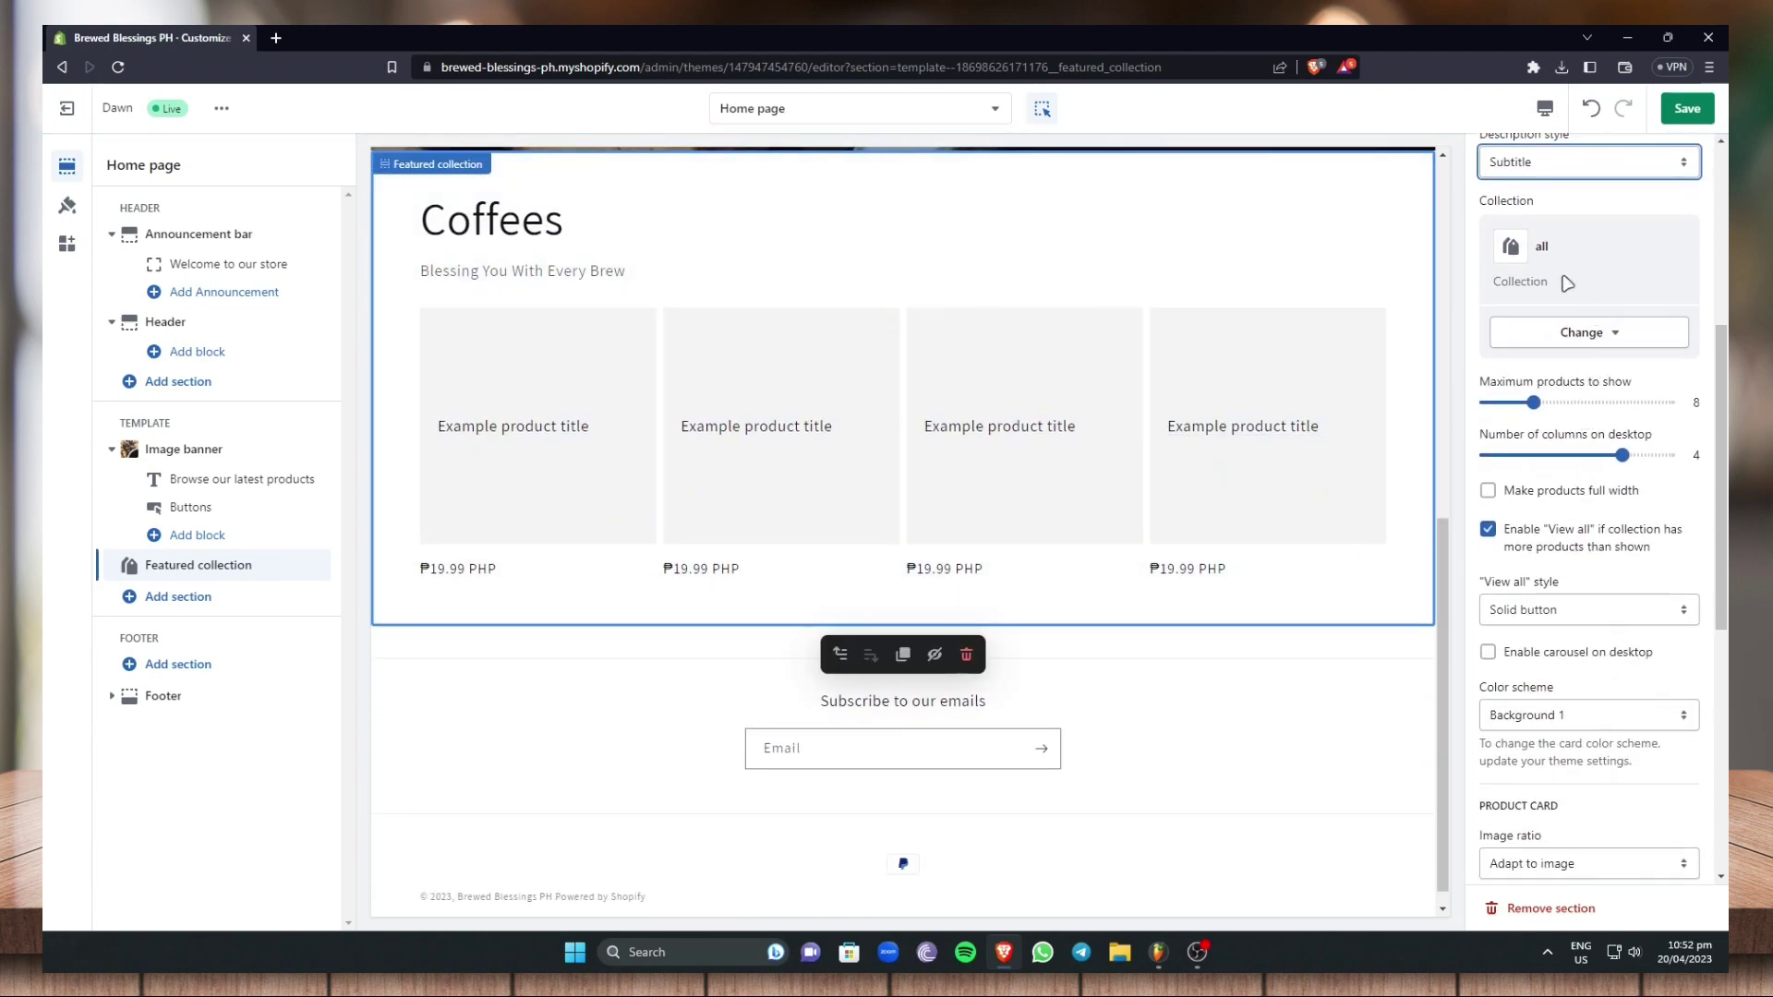
{"action": "left_click", "coordinate": [1611, 334]}
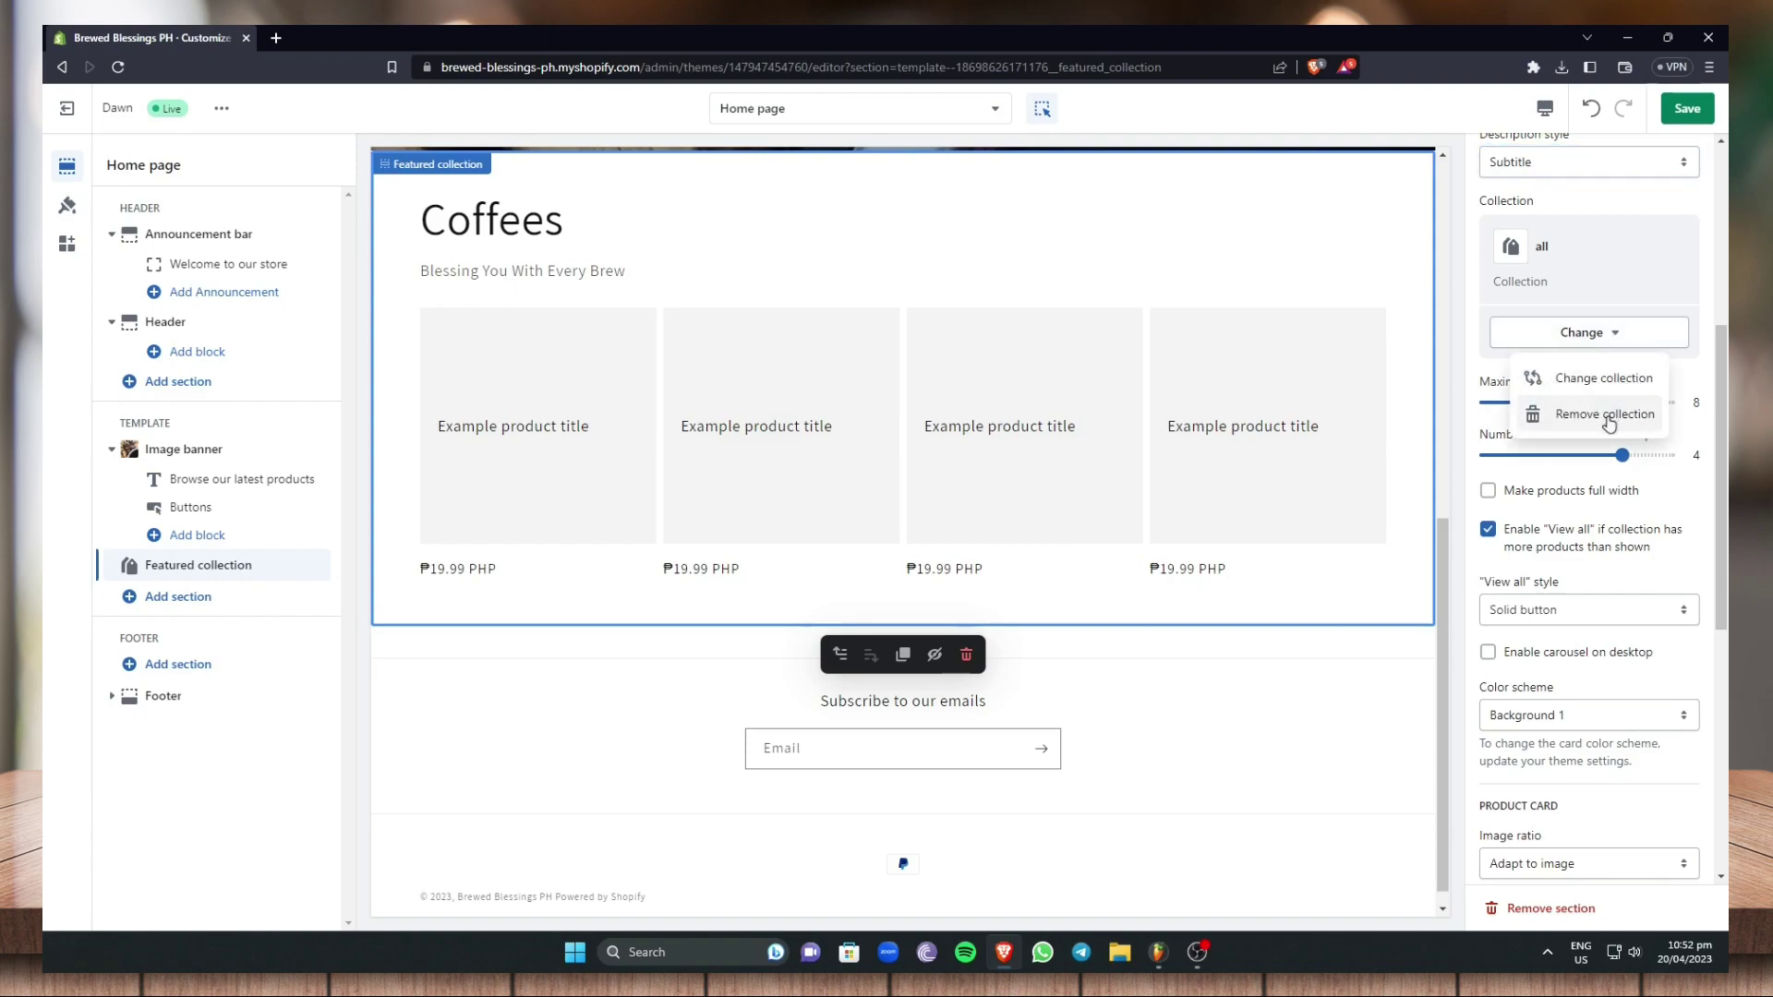
{"action": "left_click", "coordinate": [1666, 582]}
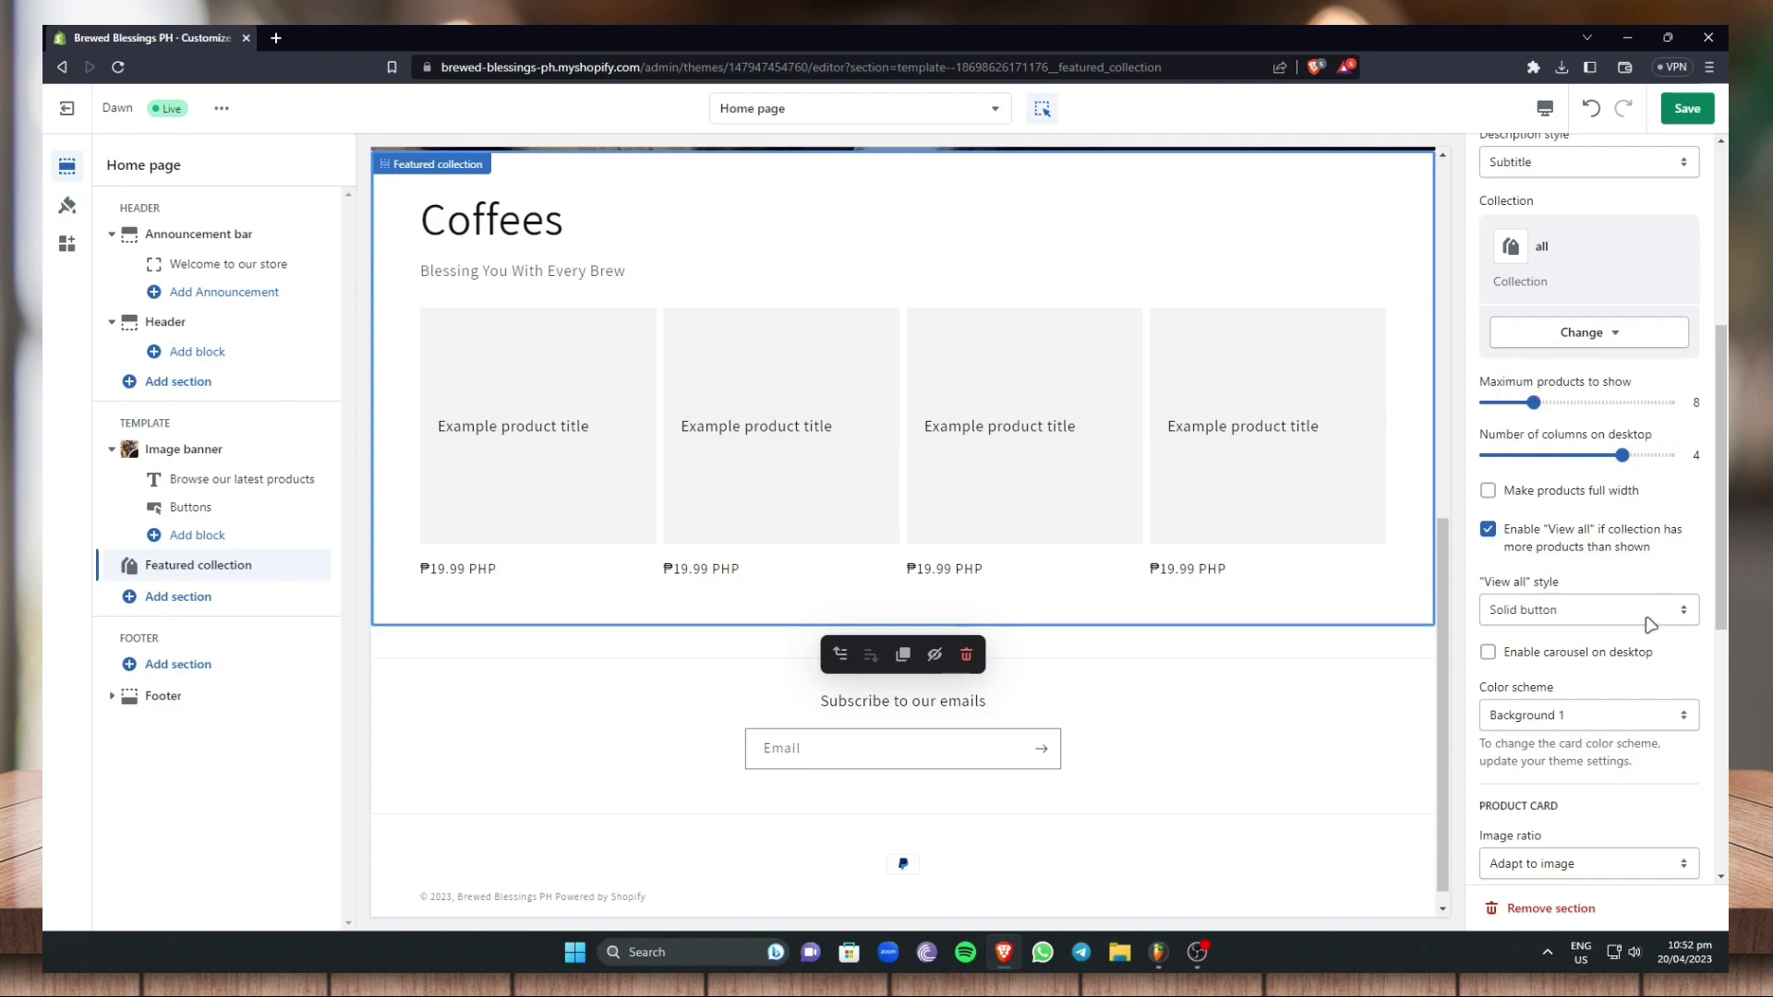
Try the Link and Outline button styles for the section's "View all" and return it to Solid button
{"action": "scroll", "coordinate": [1651, 624], "scroll_direction": "down", "scroll_amount": 1}
{"action": "left_click", "coordinate": [1683, 522]}
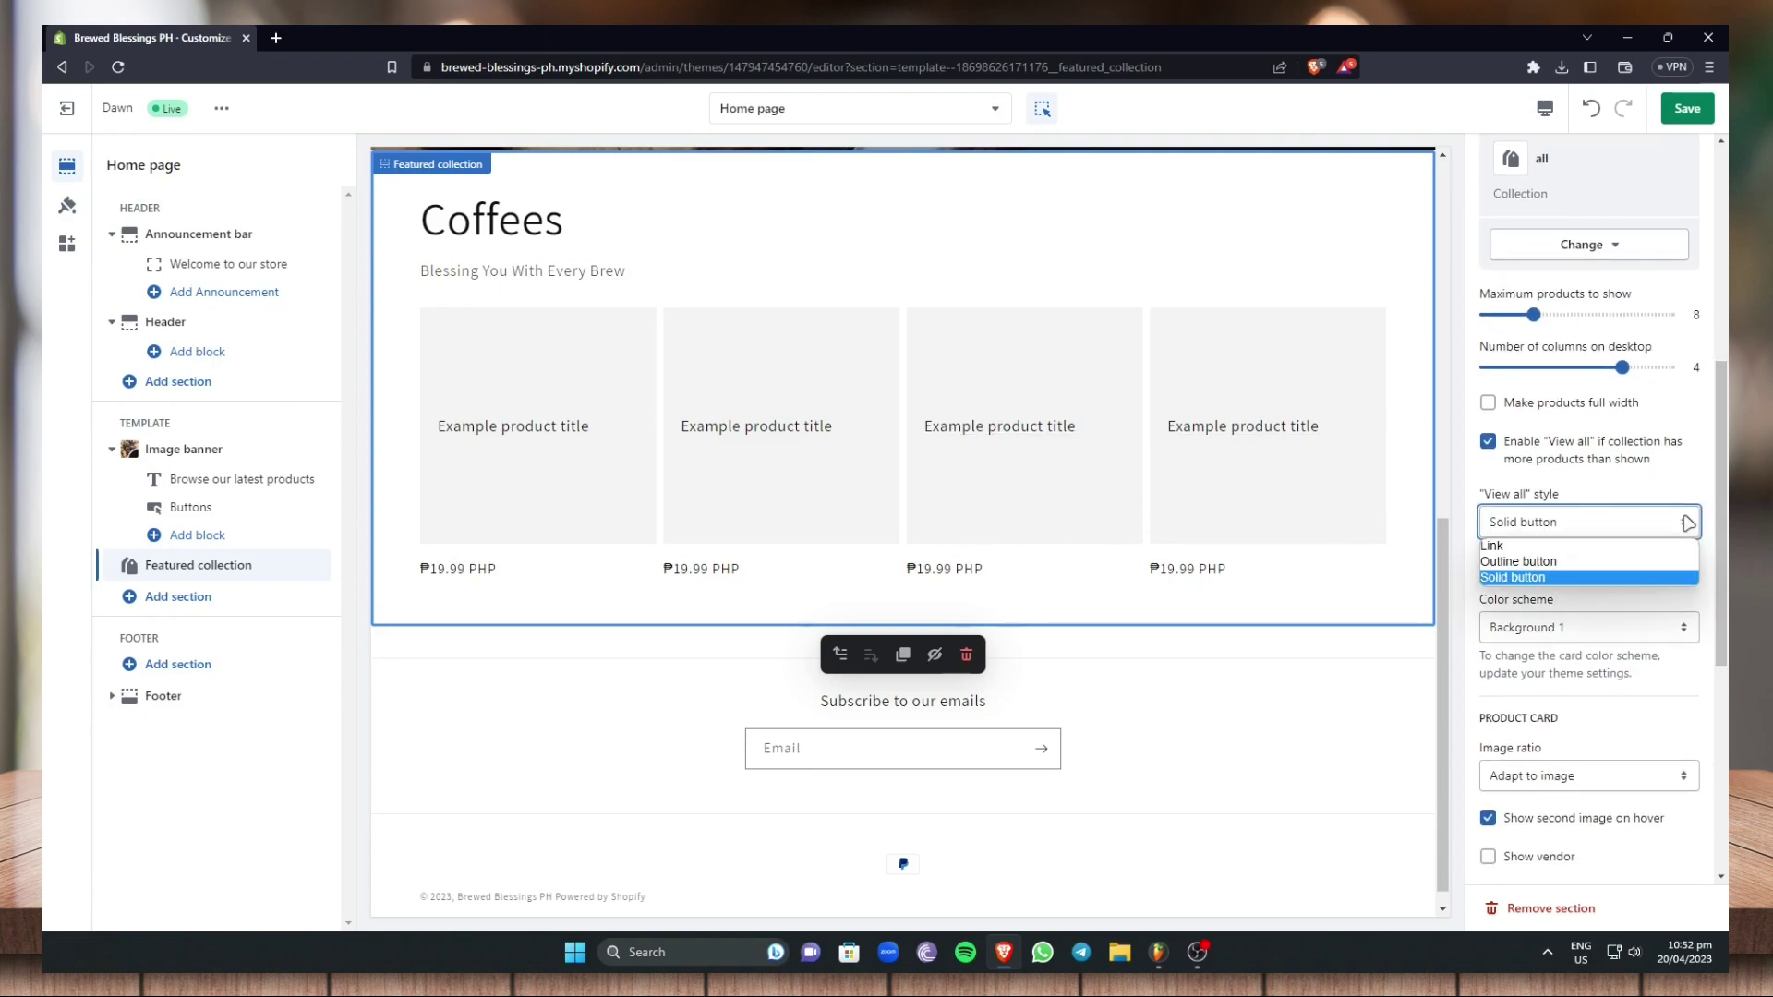
{"action": "left_click", "coordinate": [1500, 547]}
{"action": "left_click", "coordinate": [1536, 532]}
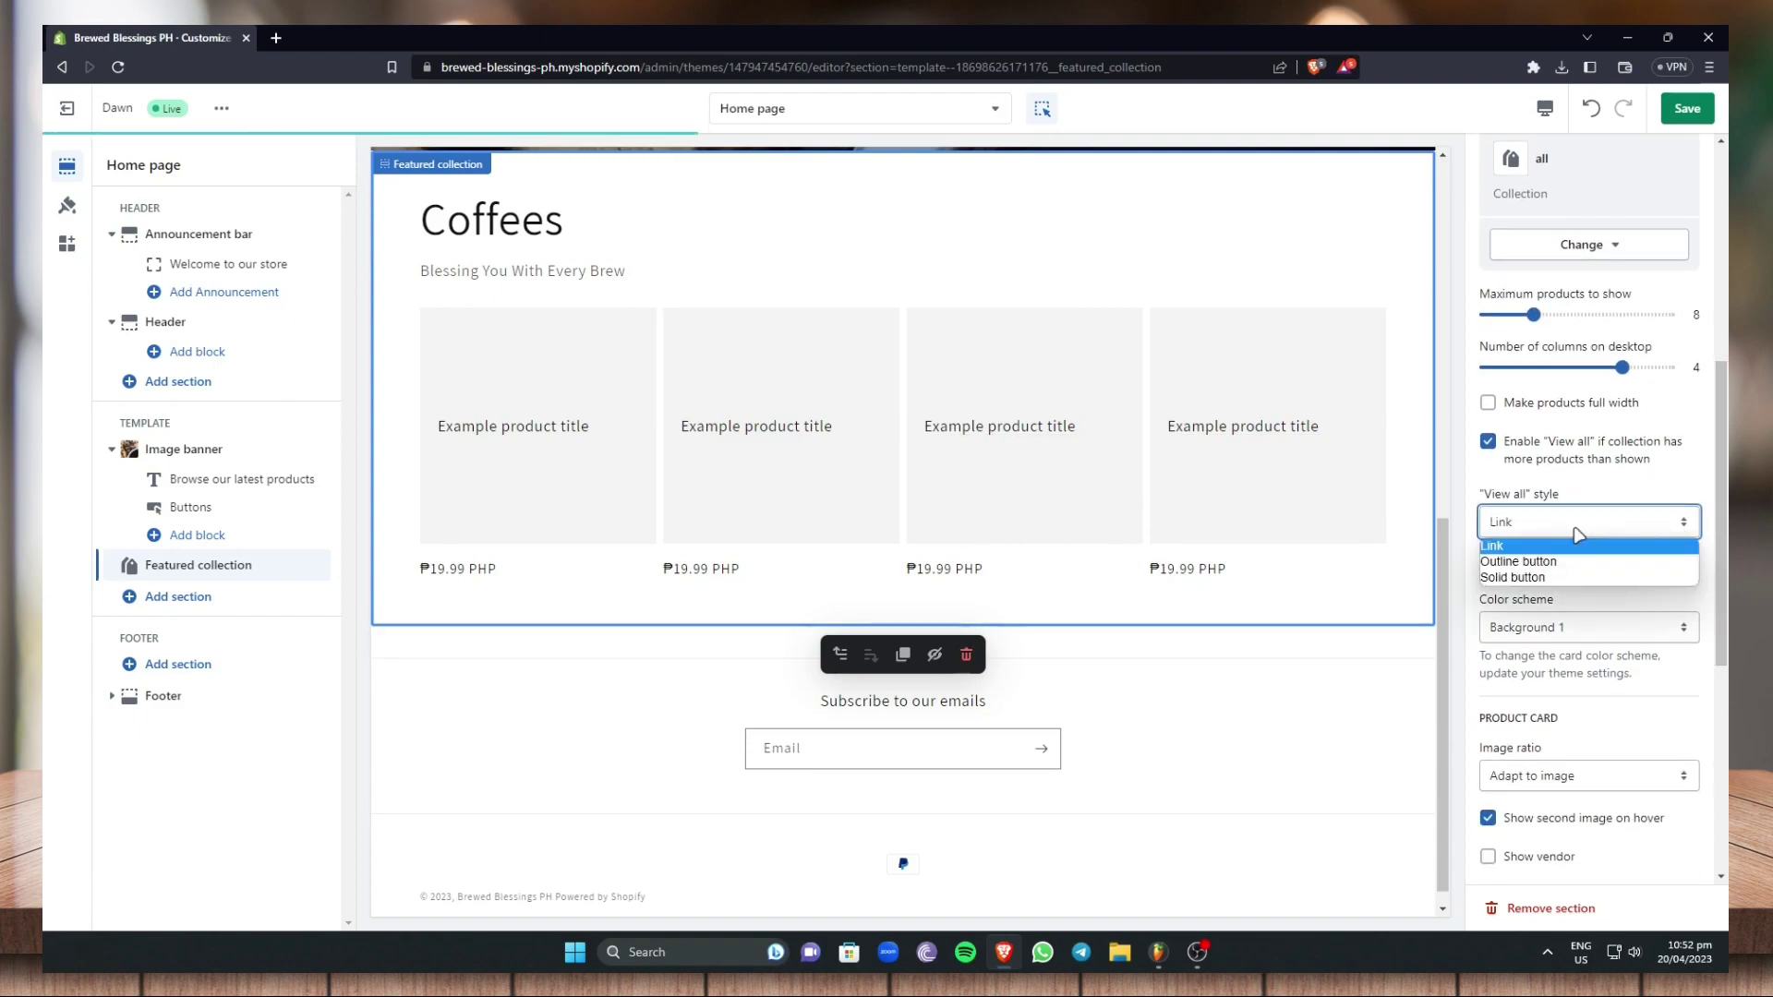
{"action": "left_click", "coordinate": [1569, 564]}
{"action": "left_click", "coordinate": [1588, 523]}
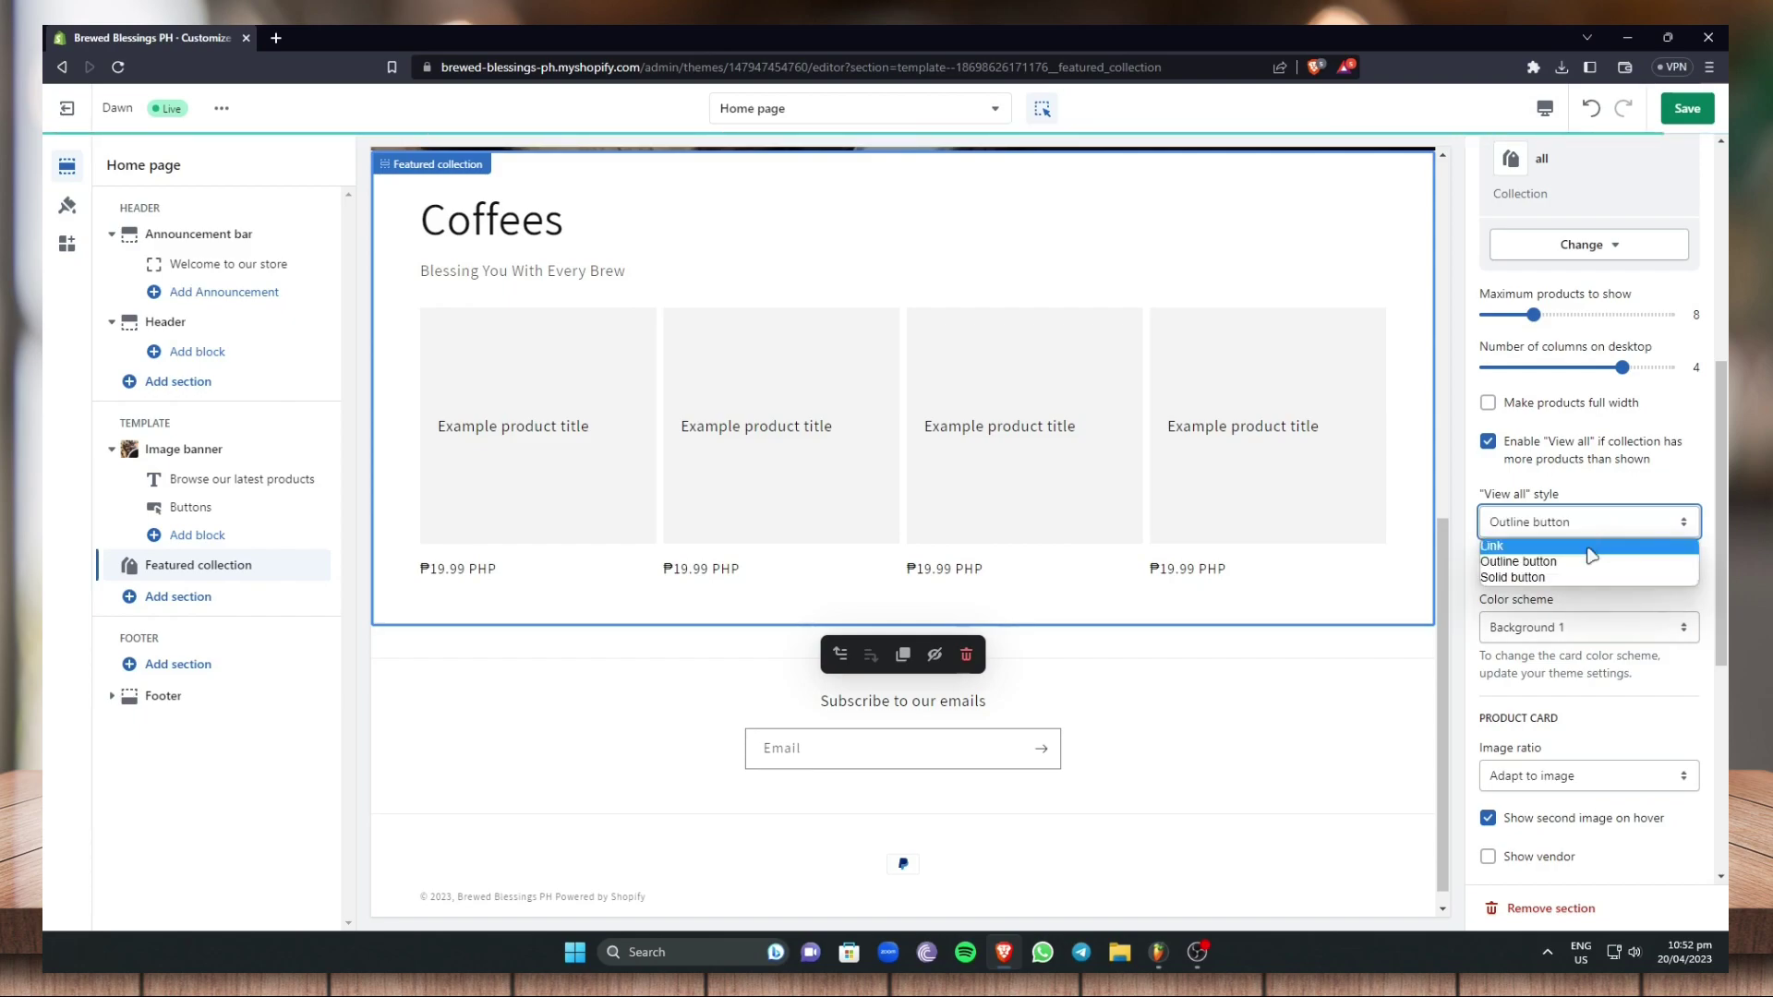
{"action": "left_click", "coordinate": [1570, 578]}
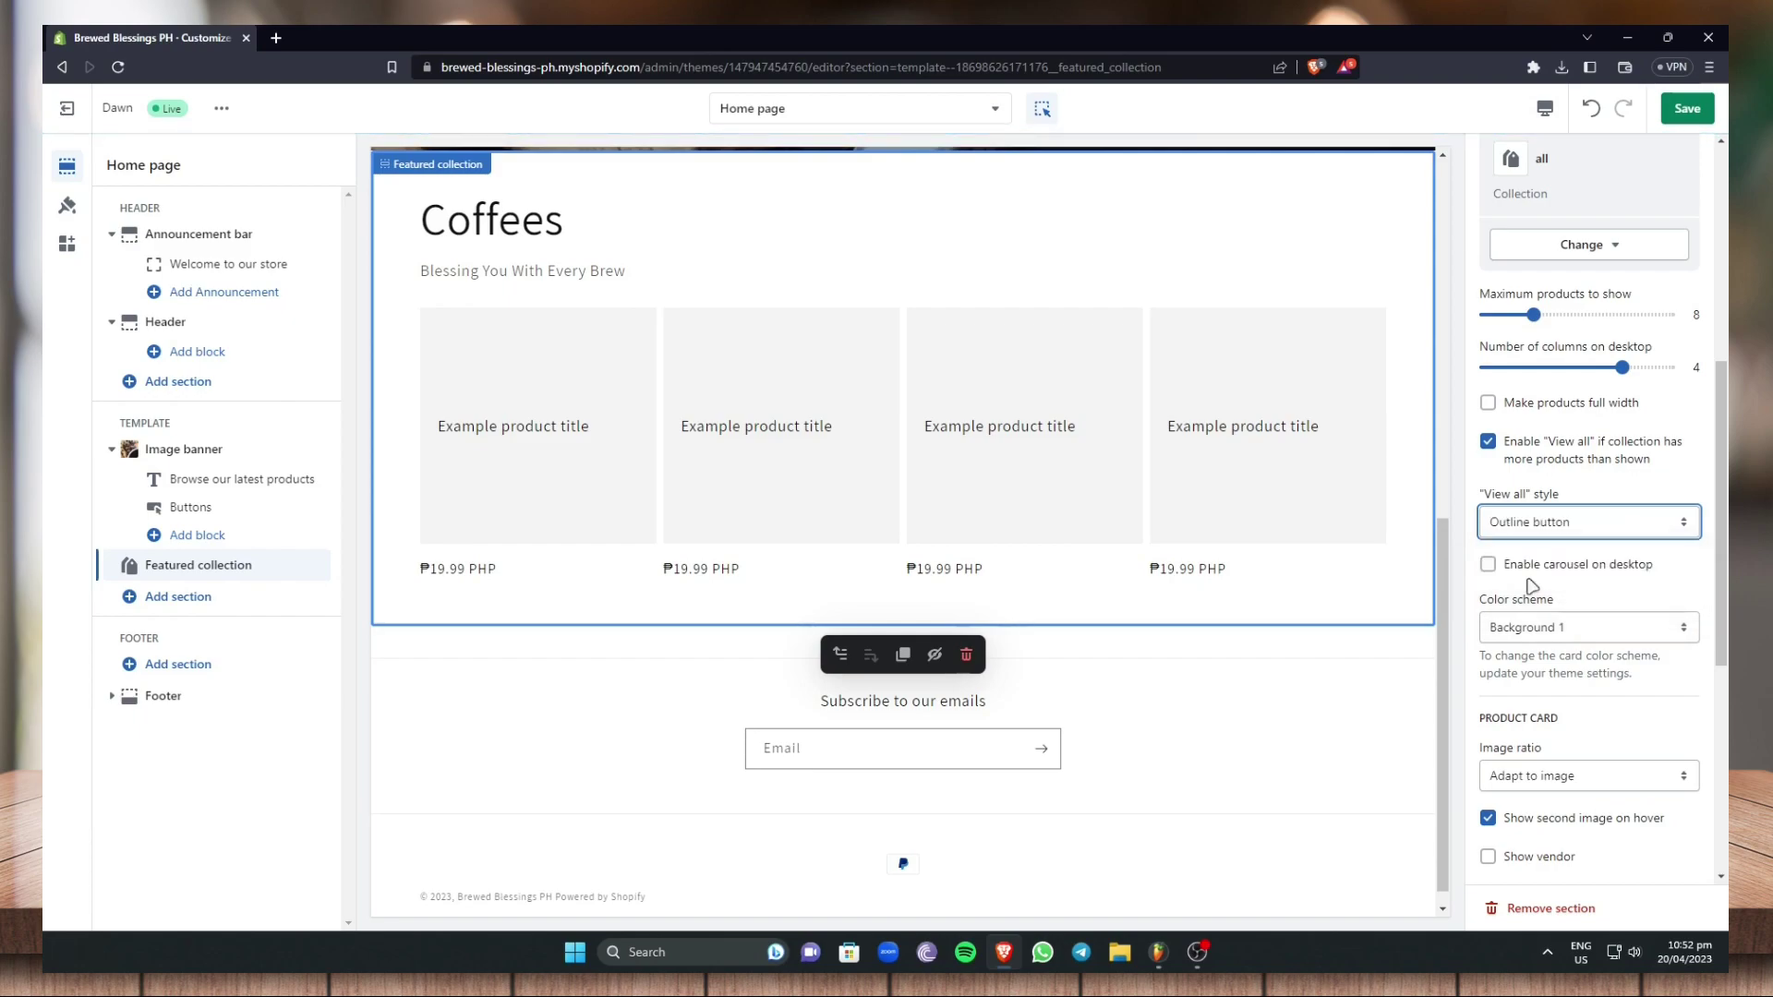
Try enabling the carousel on desktop for the Featured collection section and turn it back off
{"action": "left_click", "coordinate": [1502, 568]}
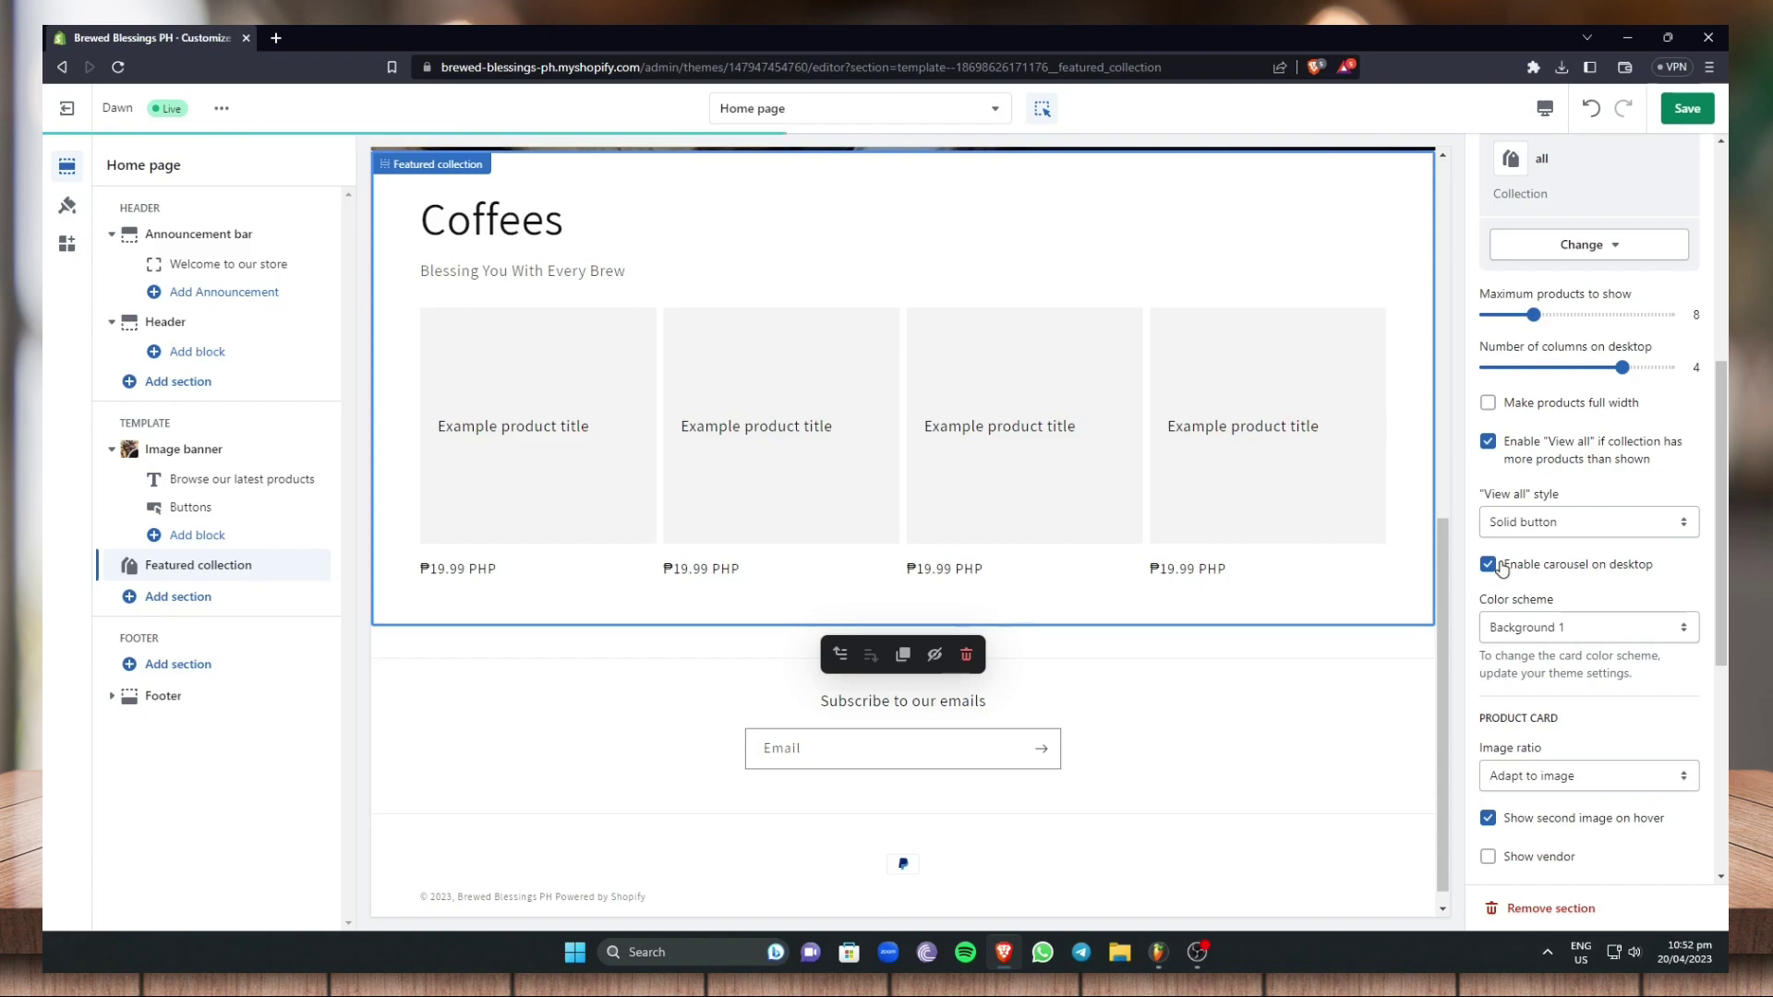
{"action": "scroll", "coordinate": [1497, 600], "scroll_direction": "up", "scroll_amount": 1}
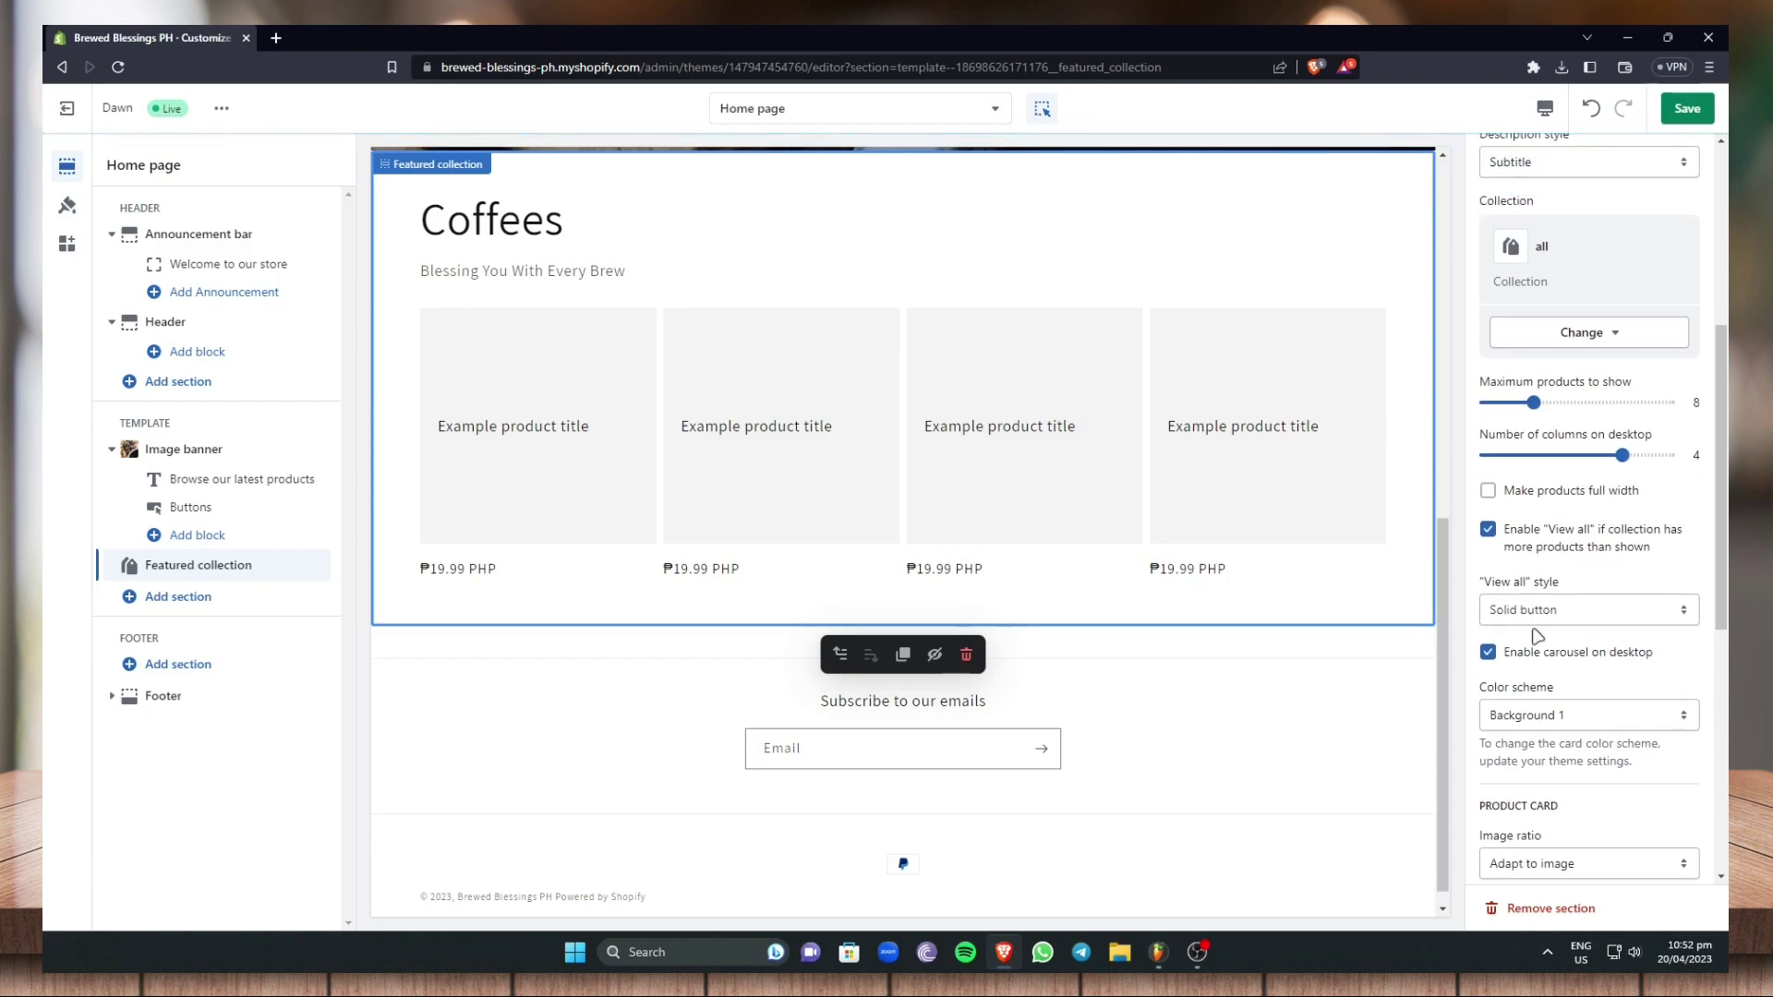
{"action": "left_click", "coordinate": [1490, 654]}
Check the Featured collection section's look against the header and banner in the preview, and set its color scheme to Accent 1
{"action": "scroll", "coordinate": [1546, 643], "scroll_direction": "down", "scroll_amount": 1}
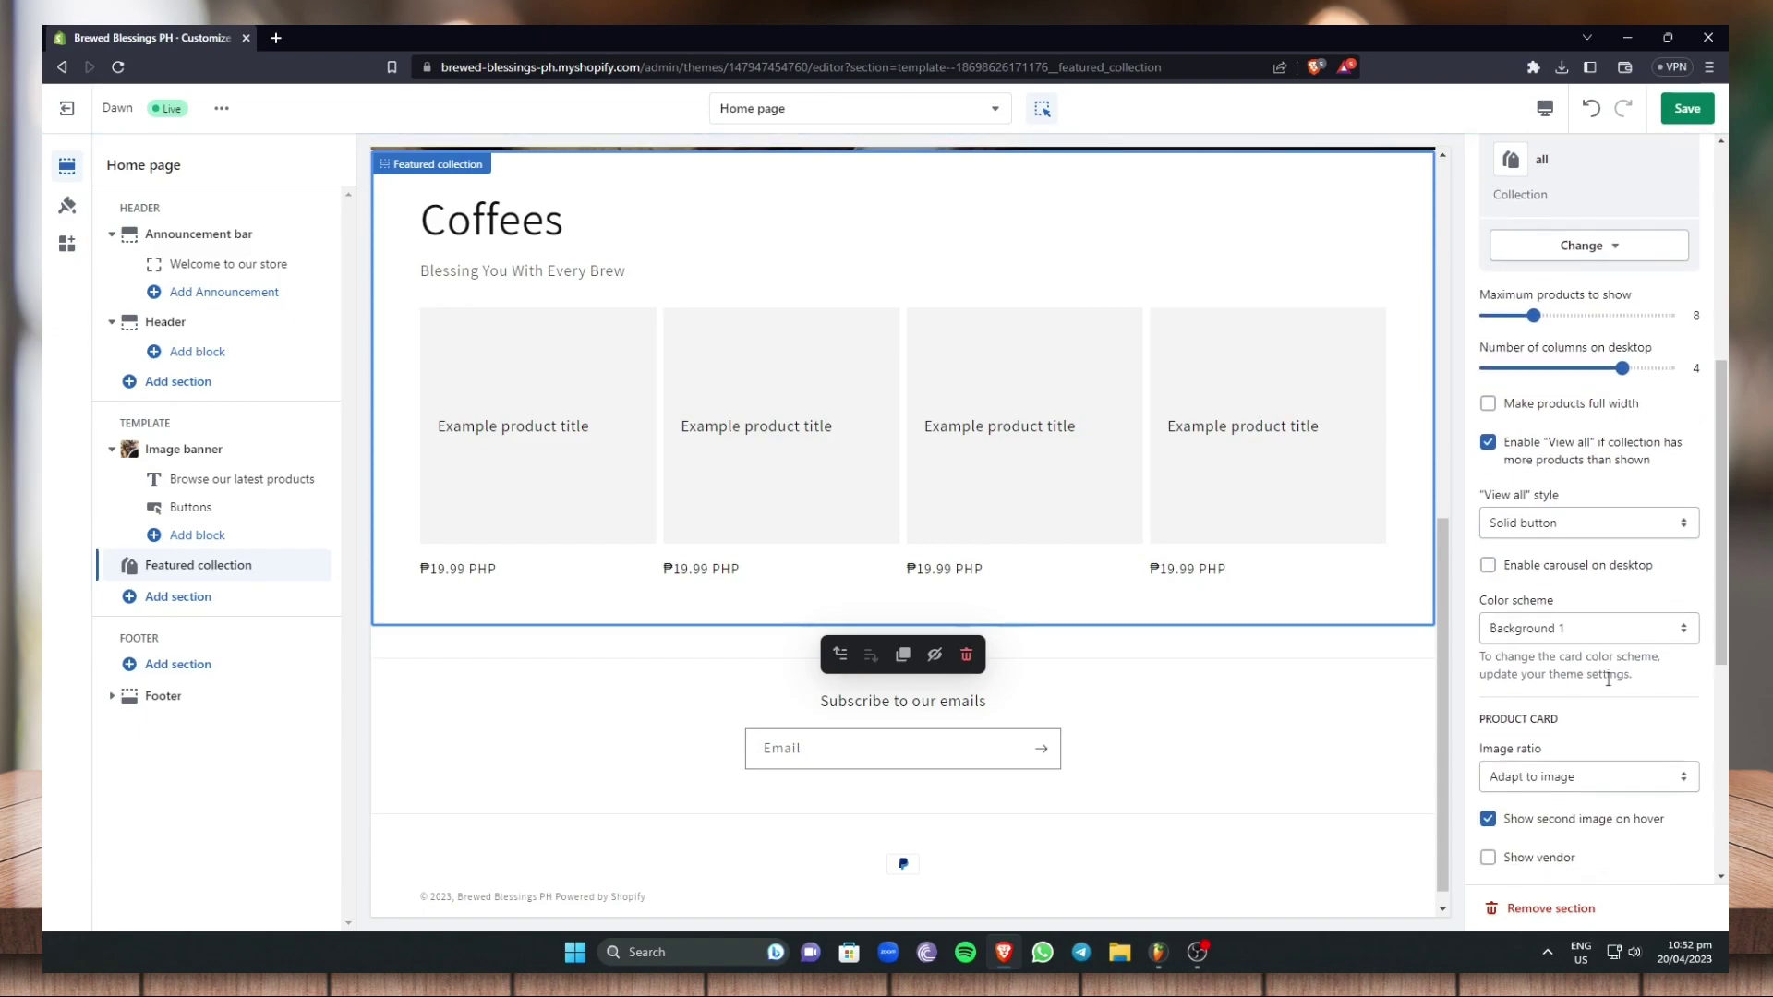
{"action": "left_click", "coordinate": [1643, 632]}
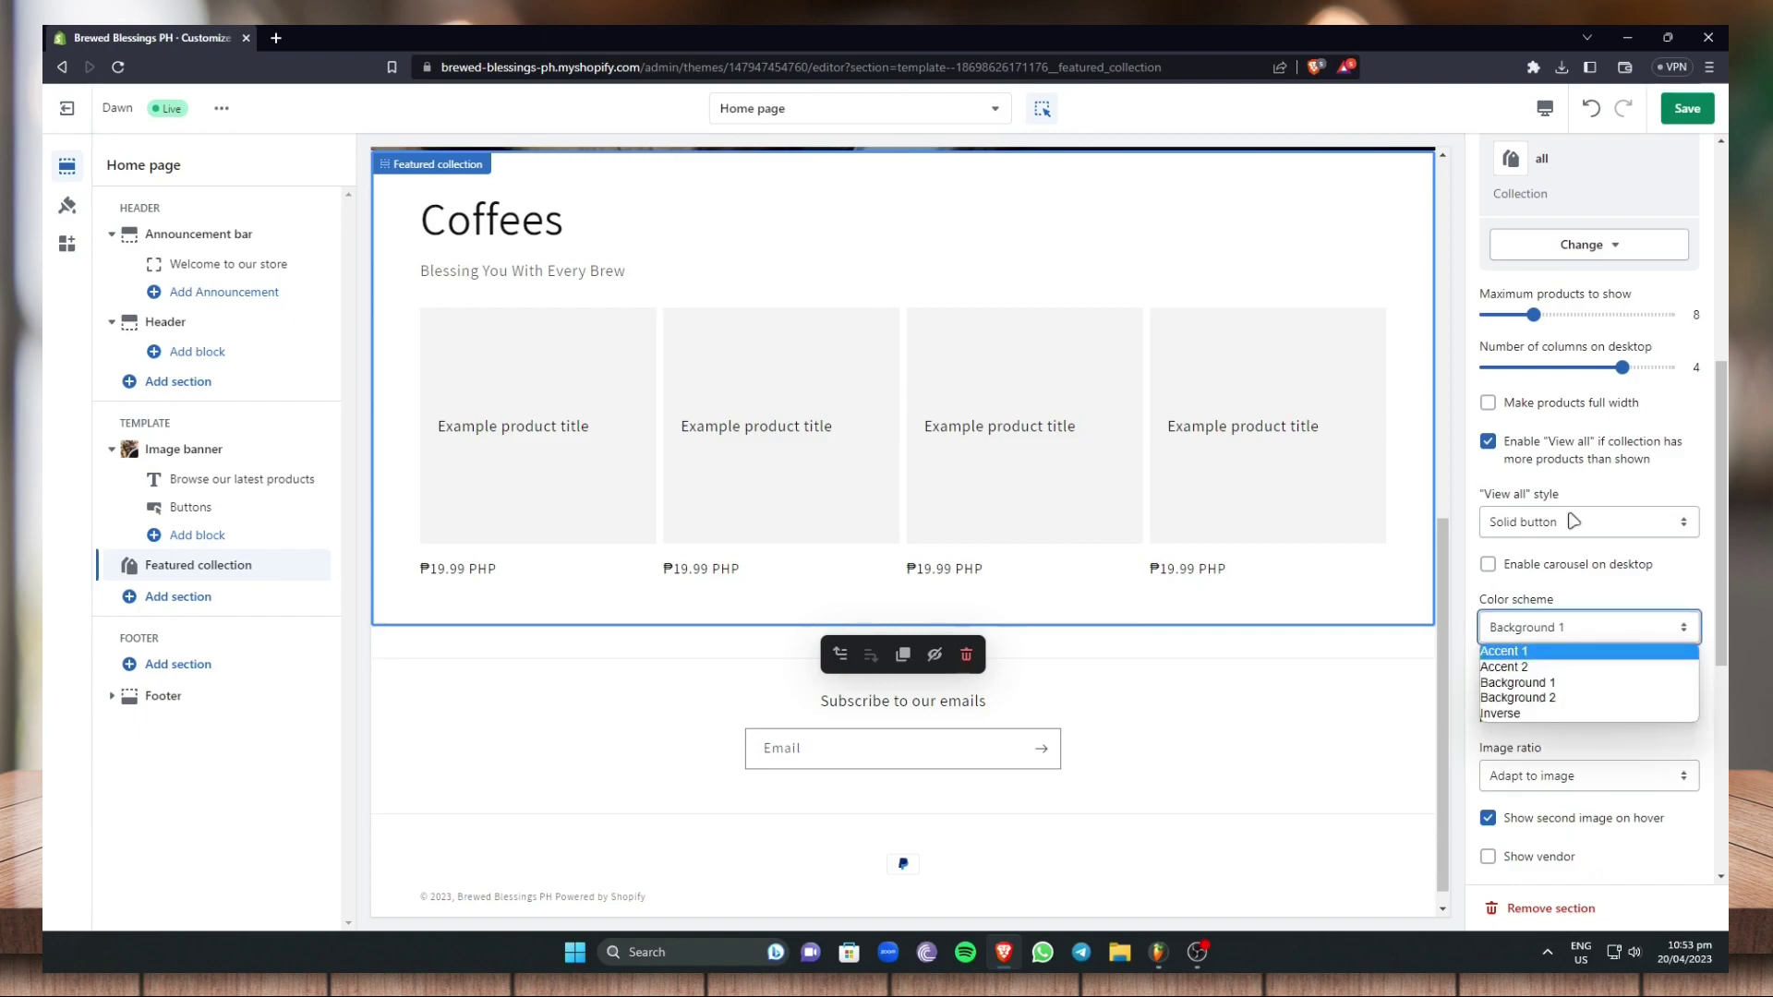
{"action": "left_click", "coordinate": [720, 349]}
{"action": "scroll", "coordinate": [720, 349], "scroll_direction": "up", "scroll_amount": 7}
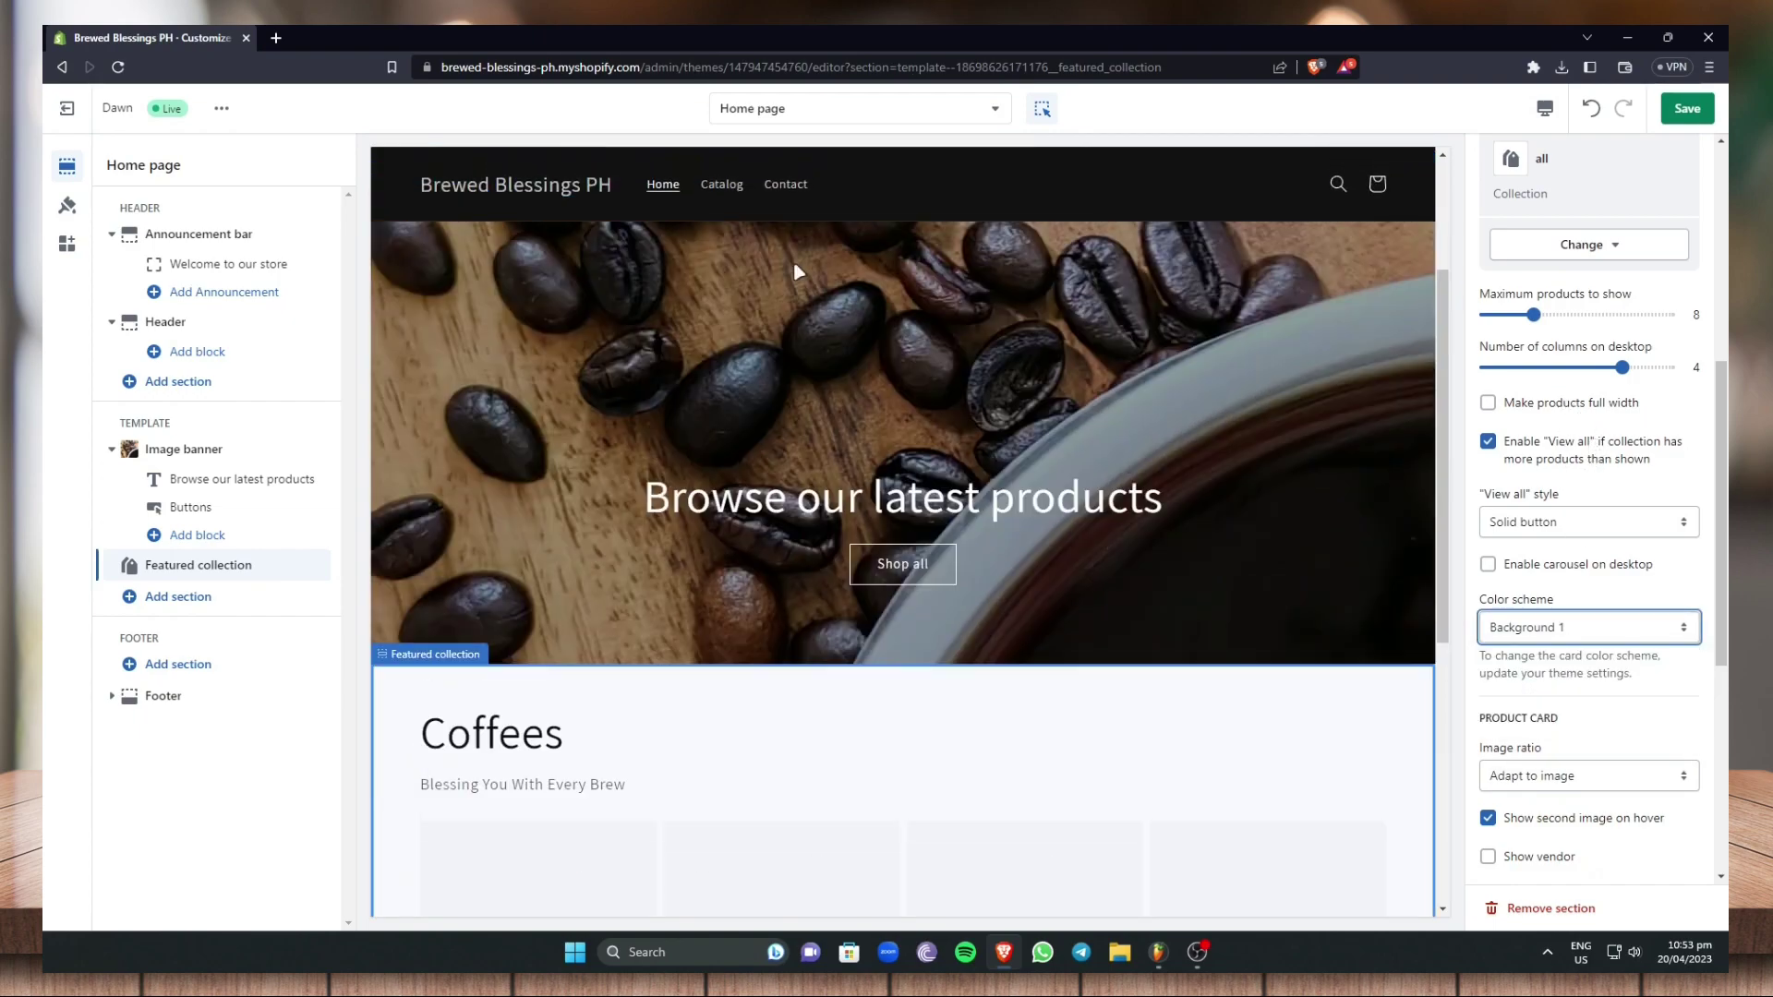
{"action": "scroll", "coordinate": [1584, 624], "scroll_direction": "down", "scroll_amount": 4}
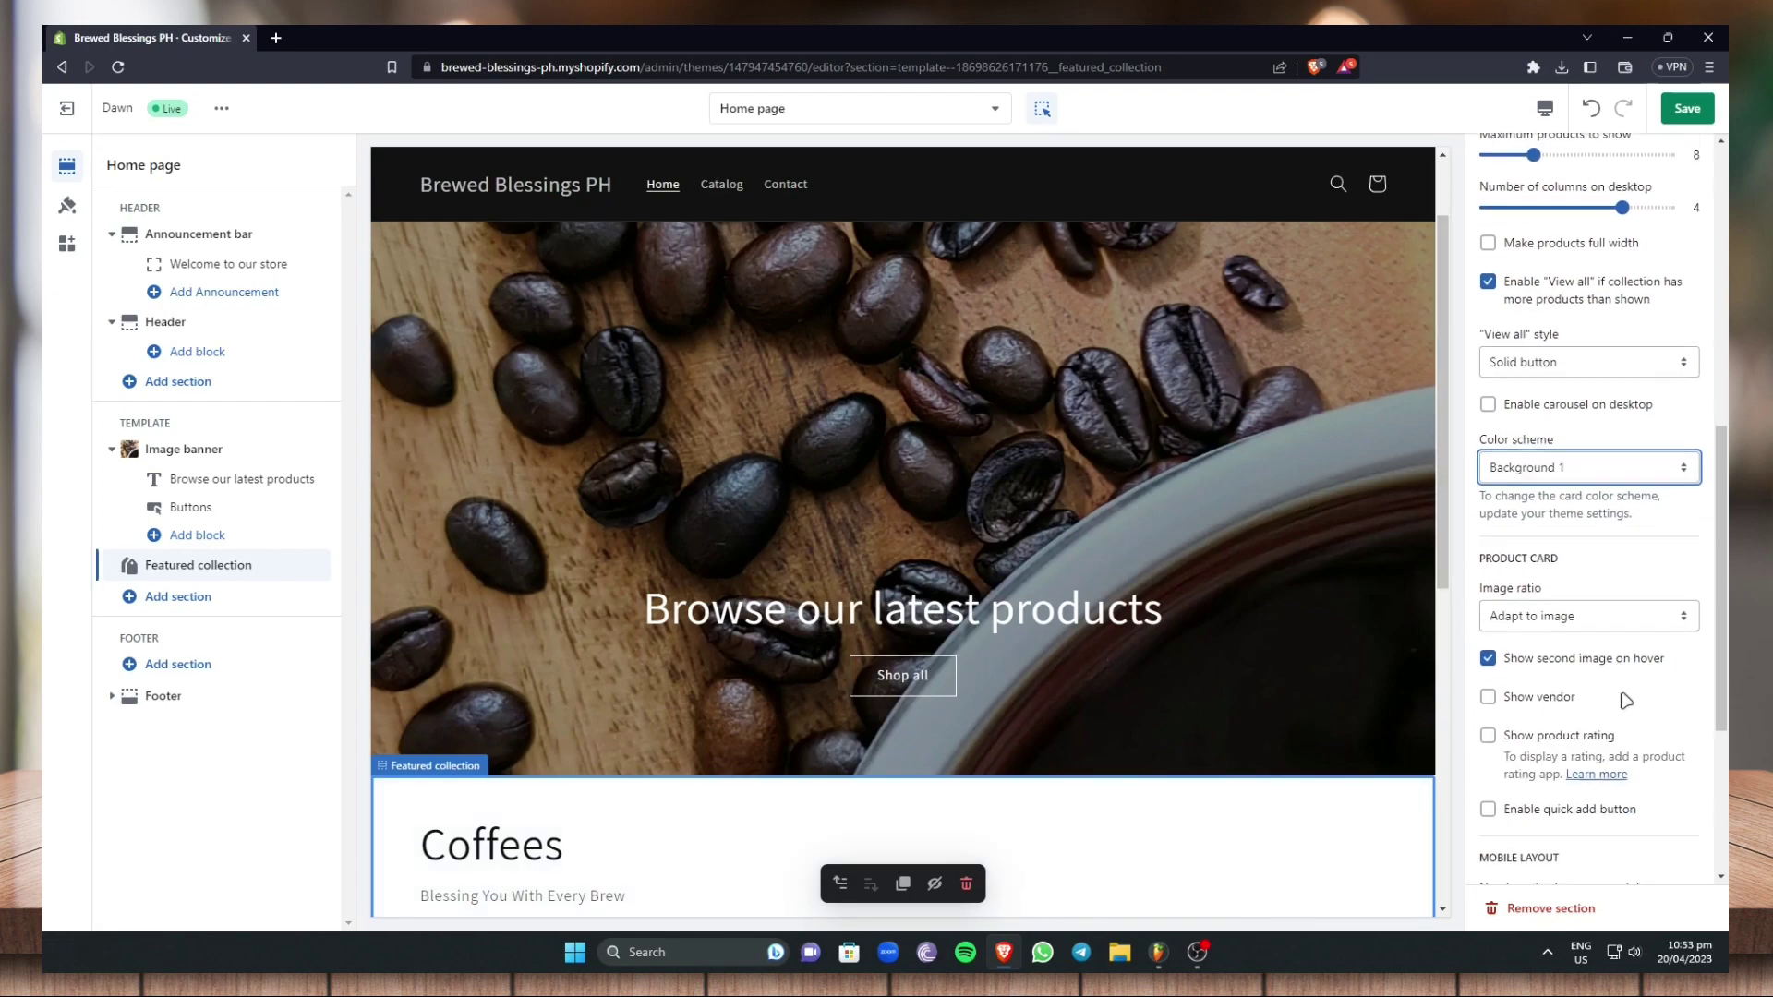
{"action": "scroll", "coordinate": [1648, 600], "scroll_direction": "up", "scroll_amount": 2}
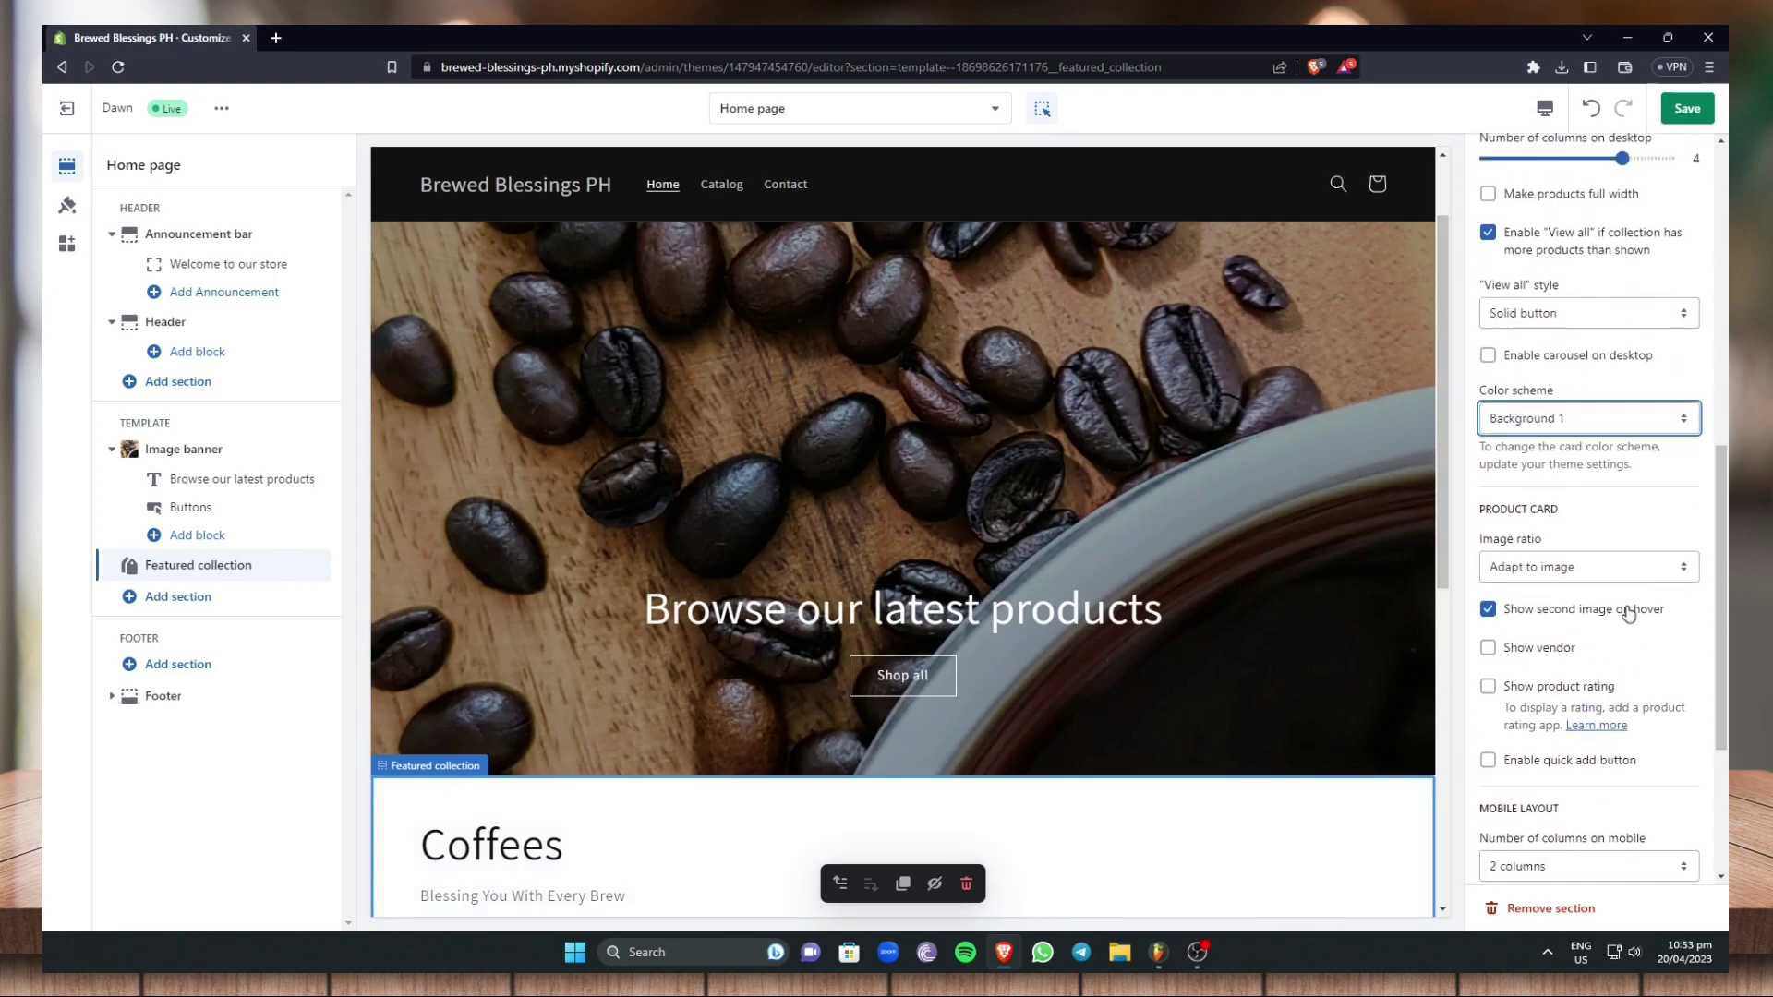
{"action": "left_click", "coordinate": [1625, 482]}
{"action": "left_click", "coordinate": [1569, 500]}
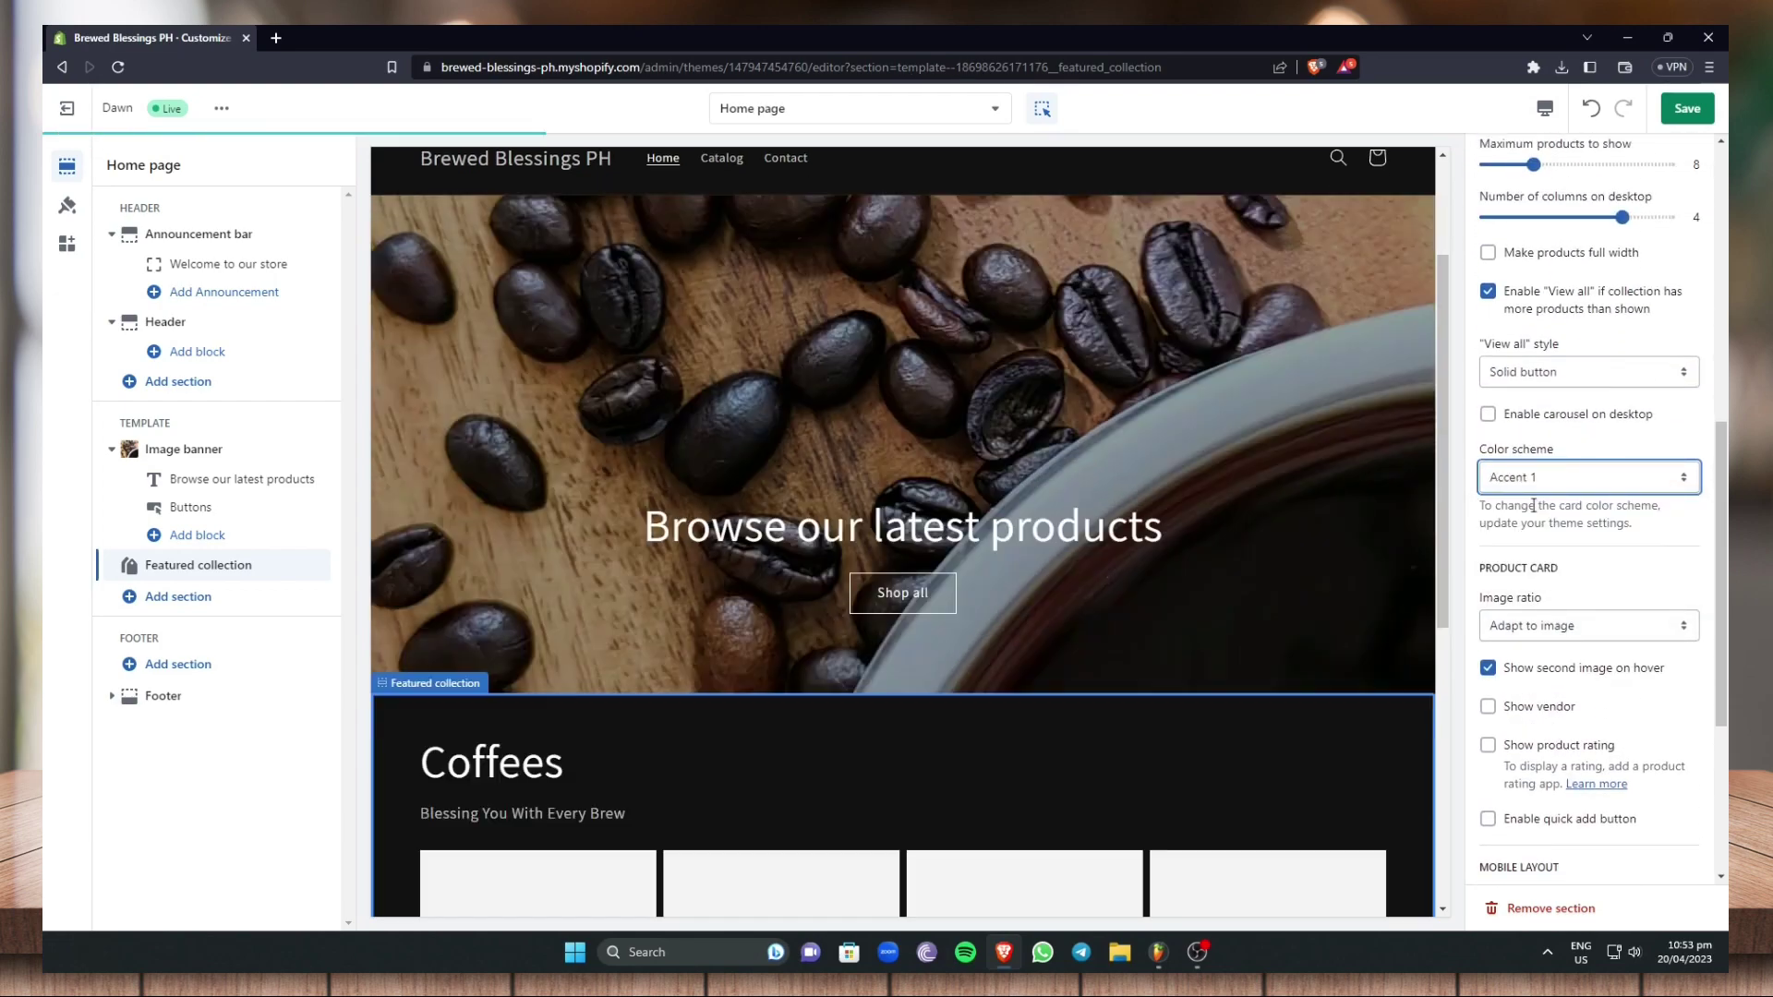
Try 1 column and swipe on mobile for the Featured collection, returning to 2 columns with swipe turned off
{"action": "scroll", "coordinate": [1634, 633], "scroll_direction": "down", "scroll_amount": 3}
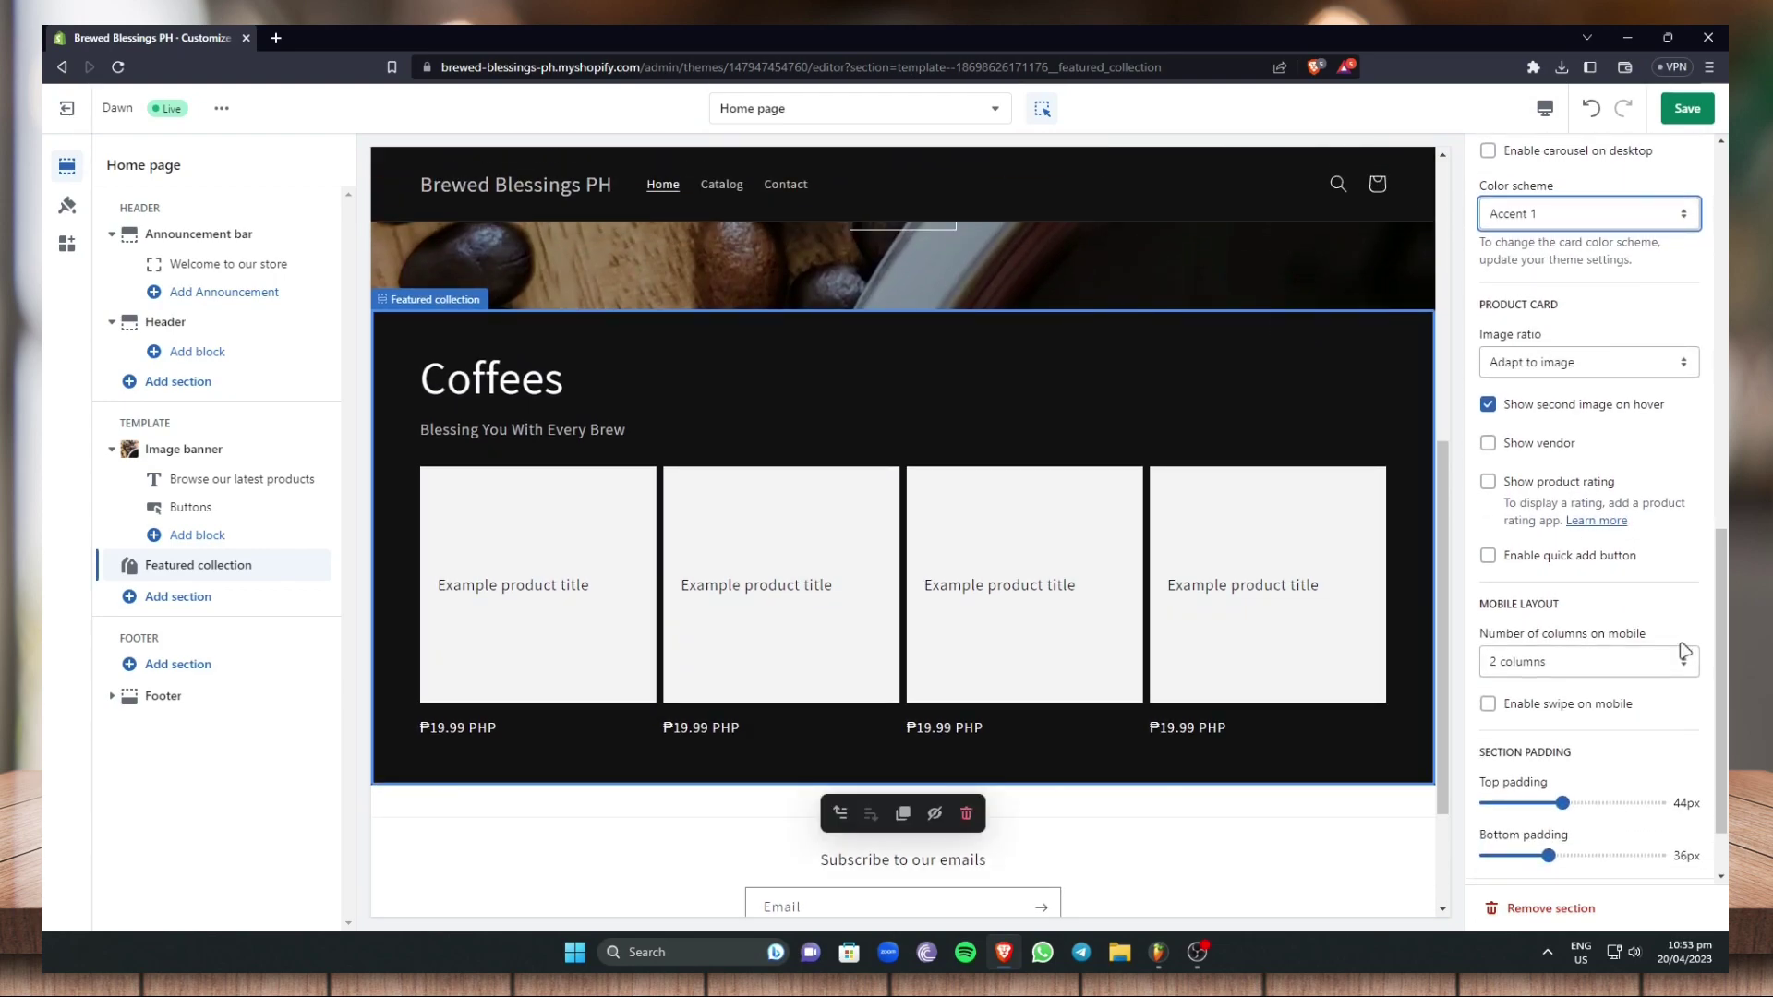
{"action": "left_click", "coordinate": [1650, 671]}
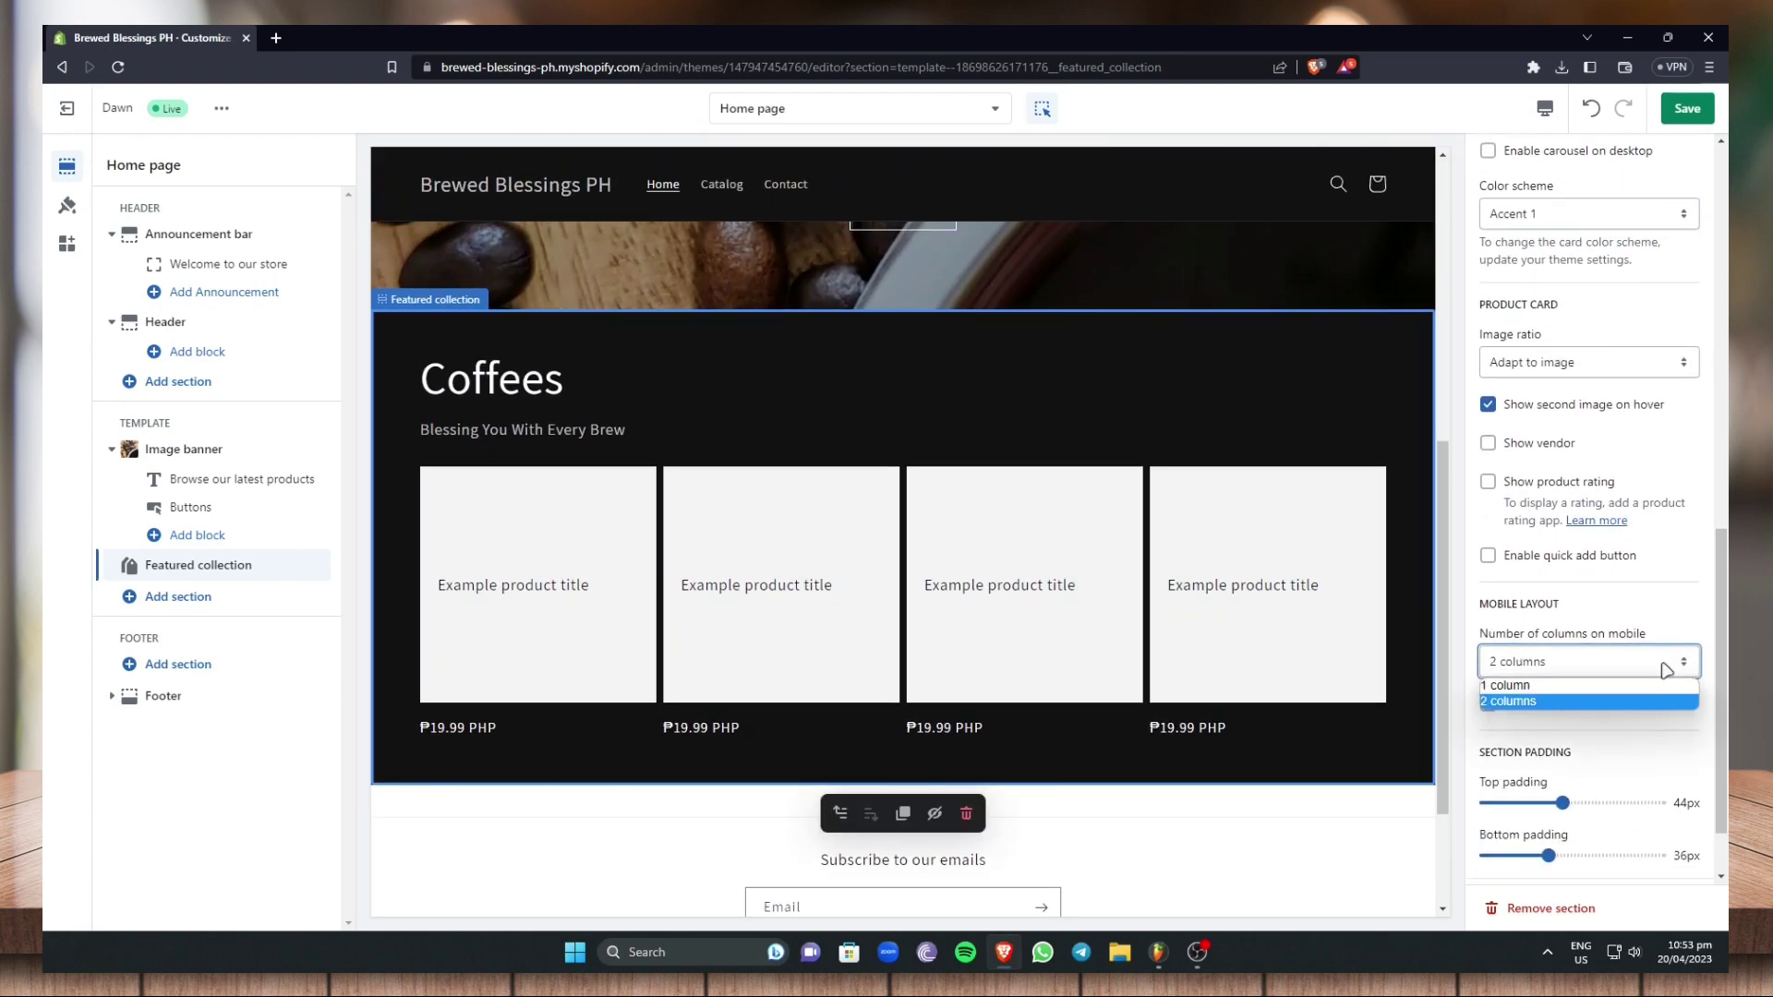
{"action": "left_click", "coordinate": [1523, 687]}
{"action": "left_click", "coordinate": [1599, 669]}
{"action": "left_click", "coordinate": [1565, 704]}
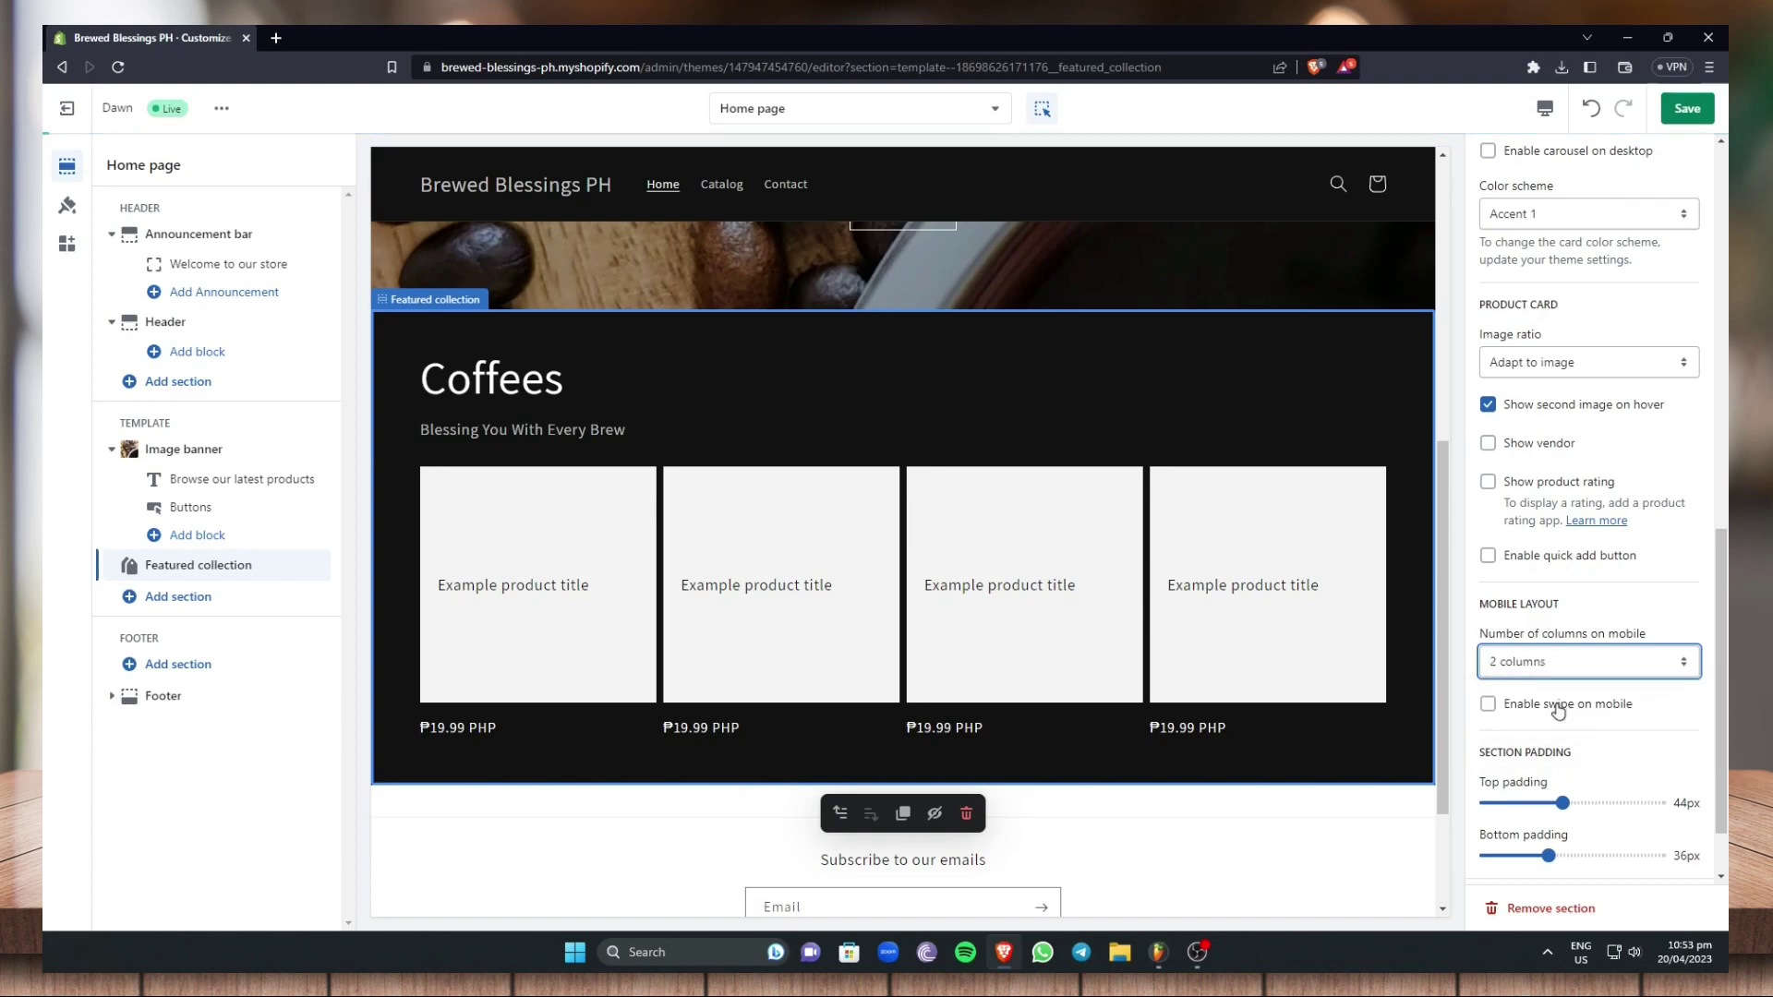
{"action": "left_click", "coordinate": [1622, 660]}
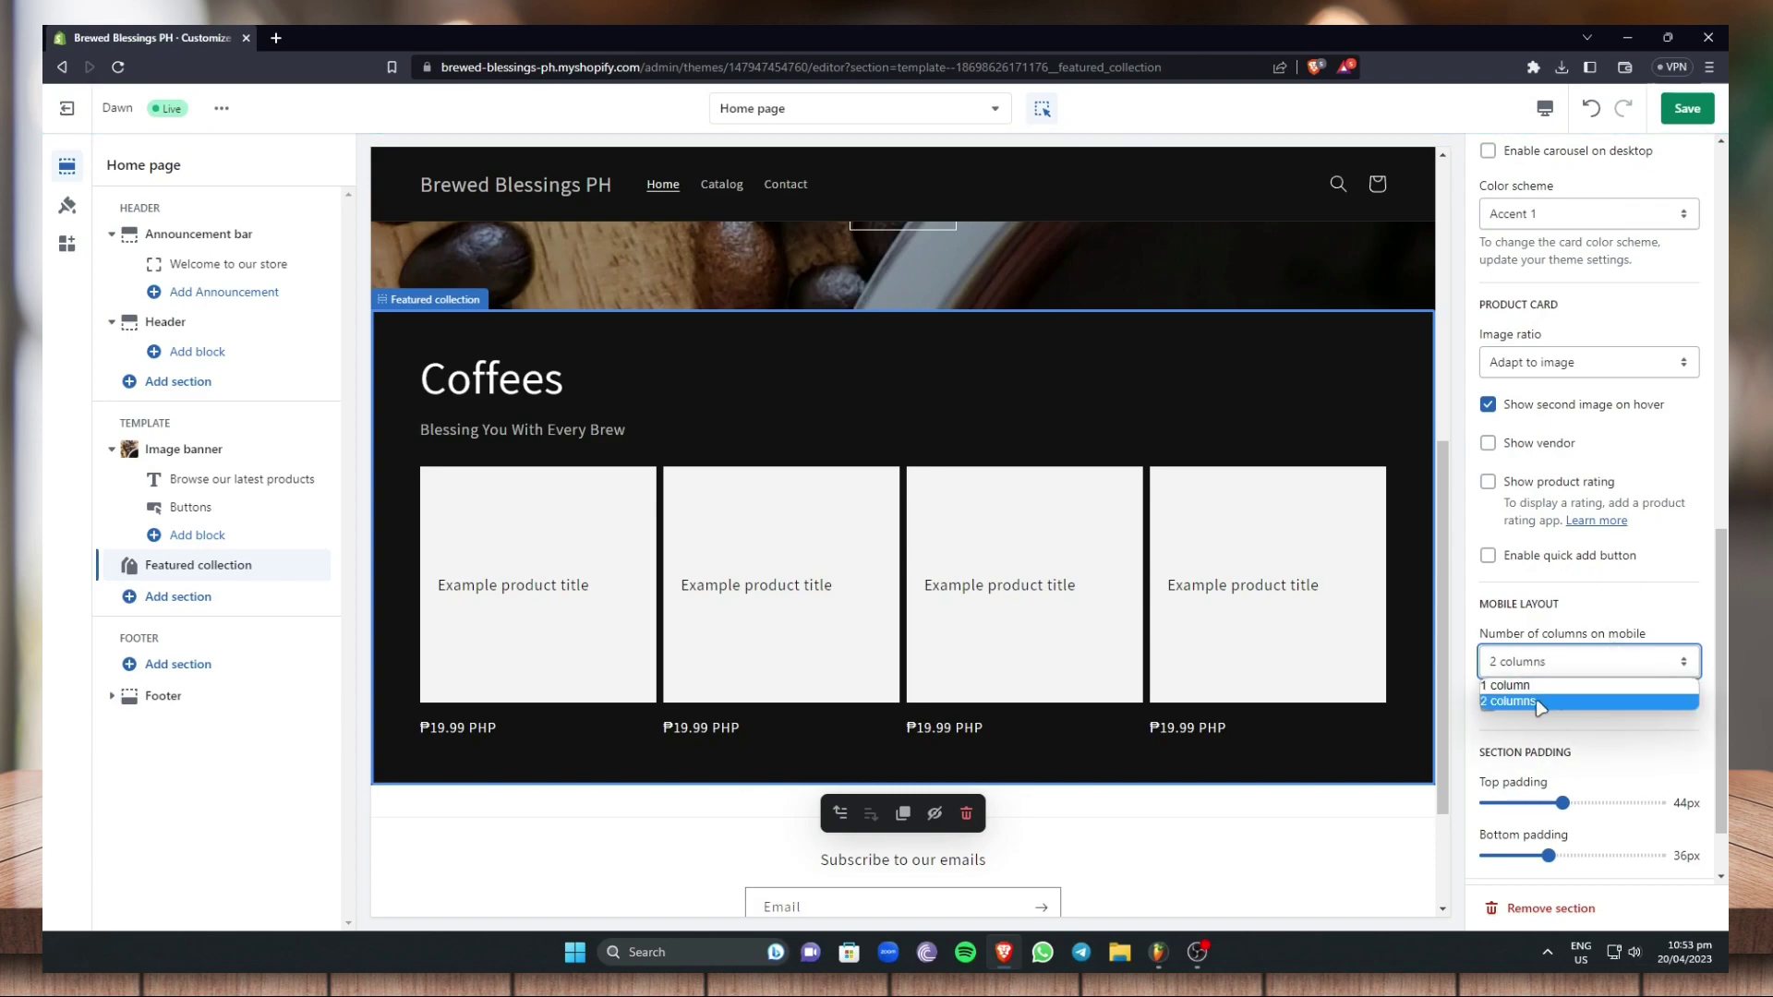
{"action": "left_click", "coordinate": [1539, 705]}
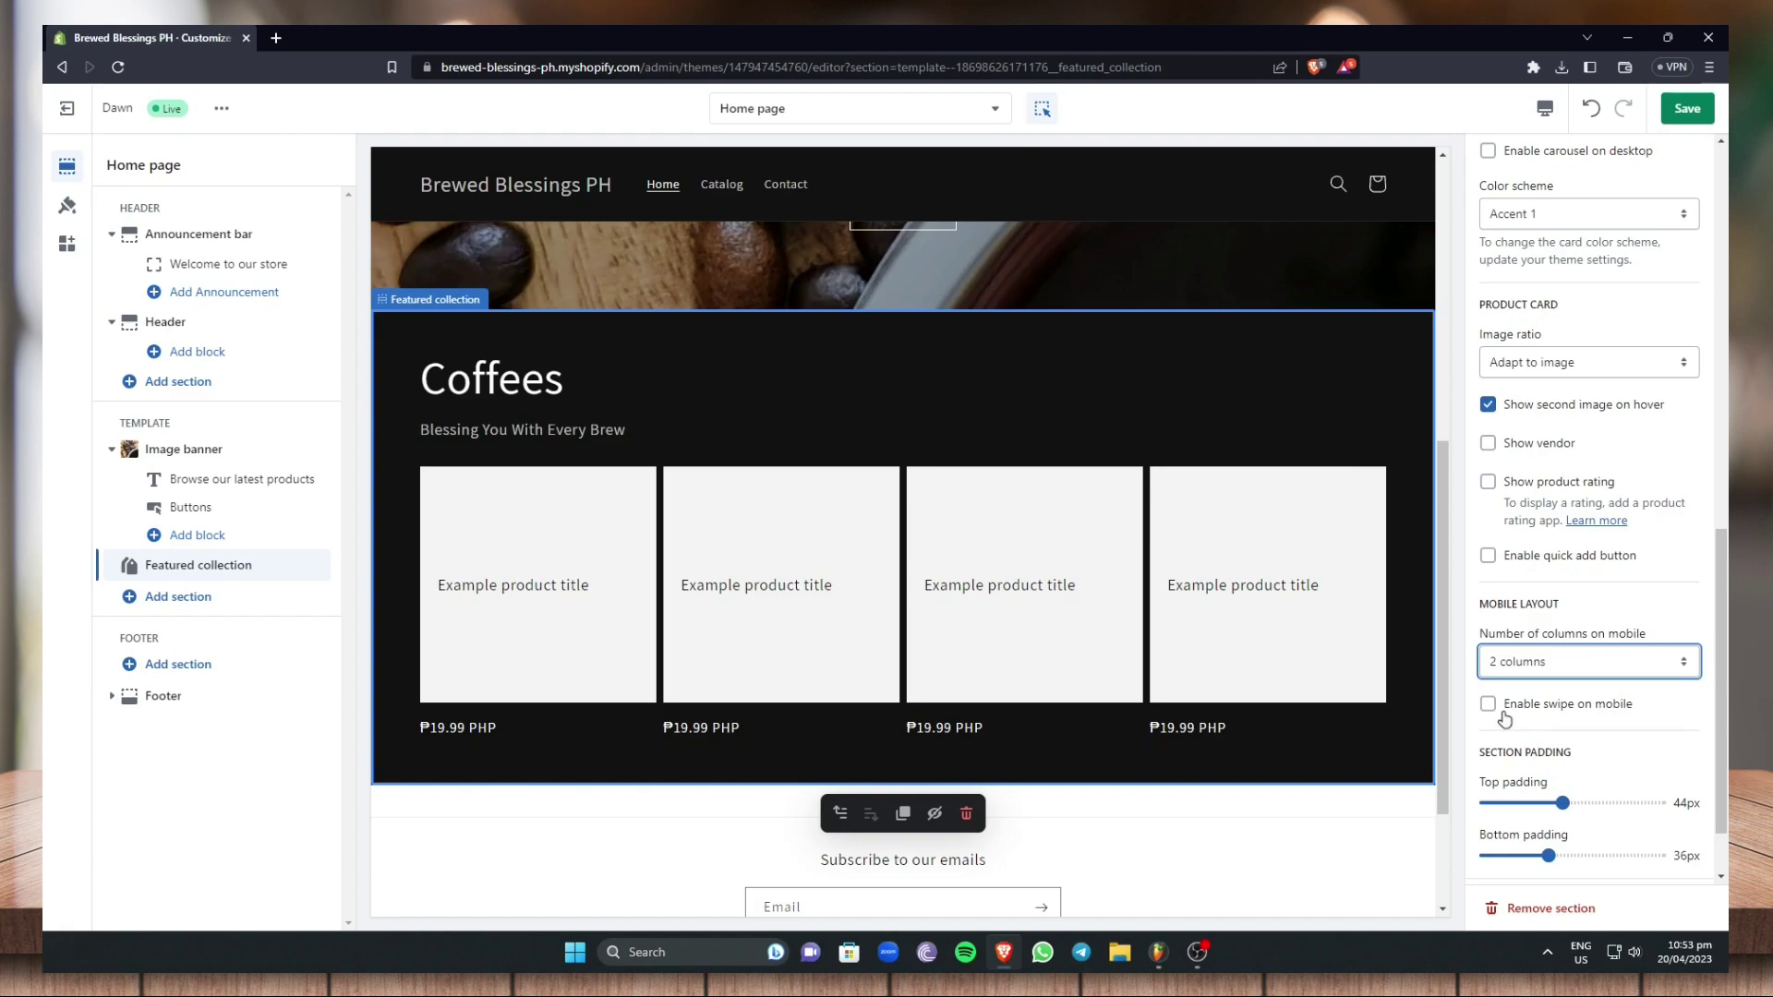
{"action": "left_click", "coordinate": [1500, 709]}
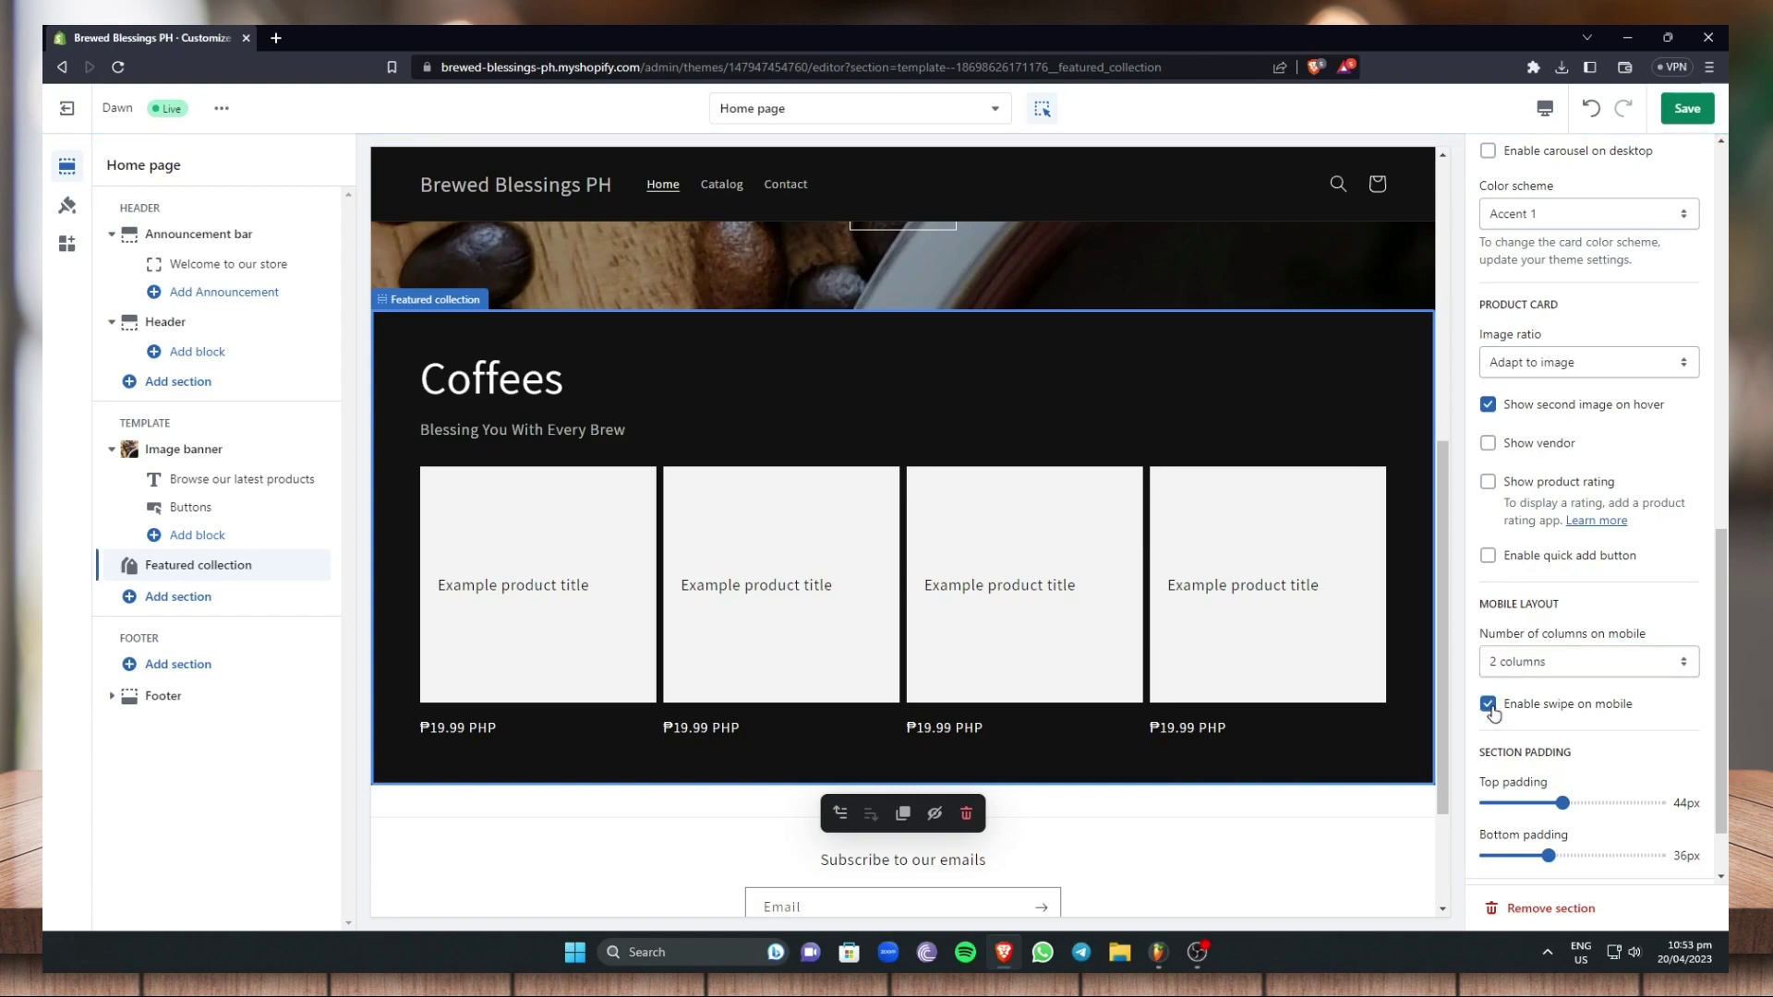
{"action": "left_click", "coordinate": [1489, 705]}
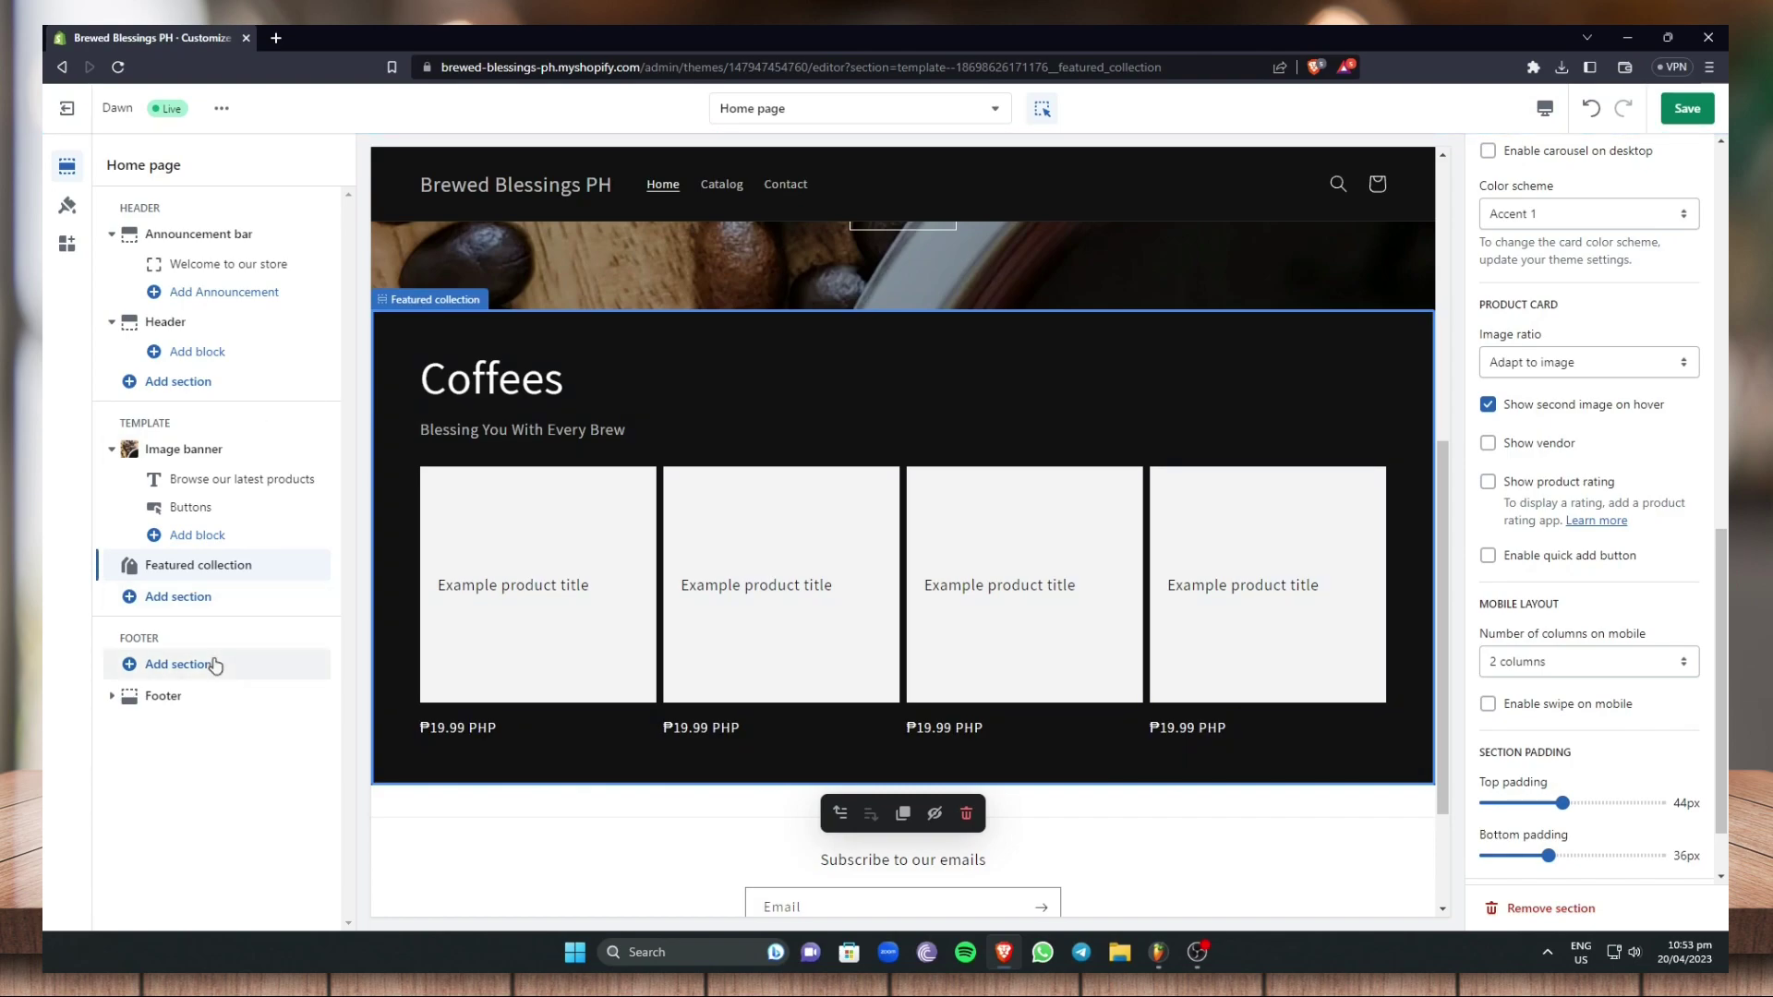
Set the Footer section's color scheme to Accent 1 and check it against the rest of the home page
{"action": "left_click", "coordinate": [175, 696]}
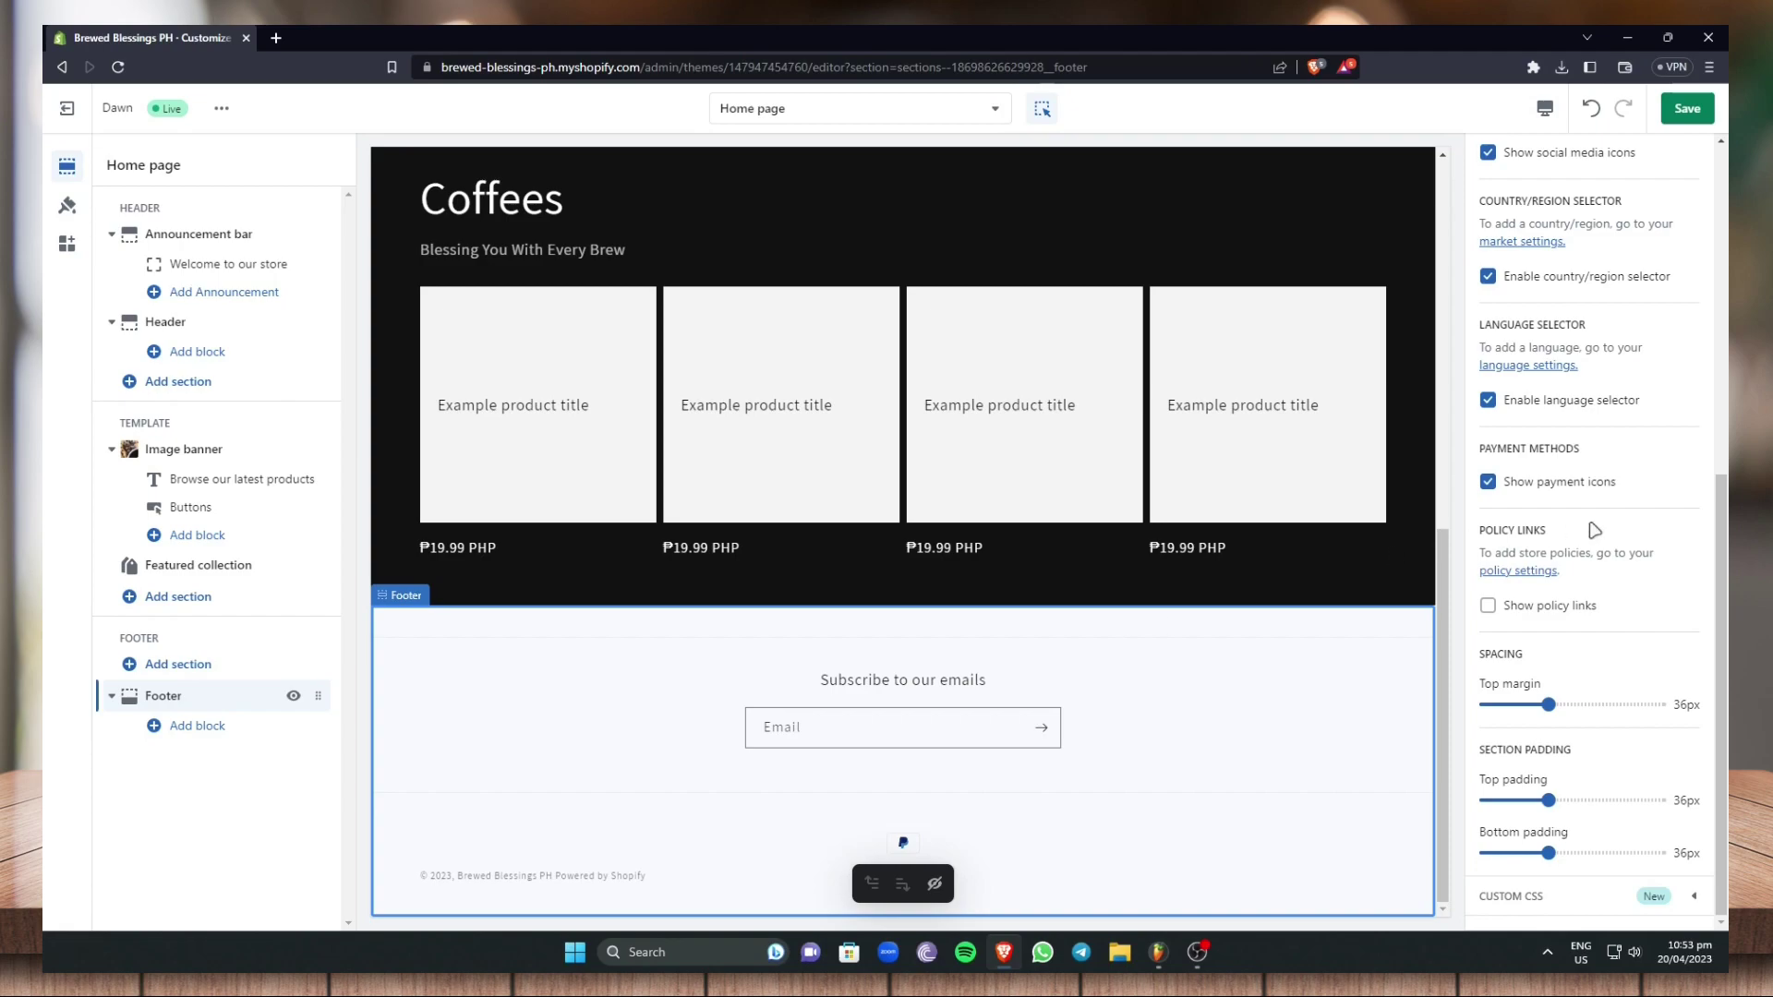
{"action": "scroll", "coordinate": [1607, 519], "scroll_direction": "up", "scroll_amount": 2}
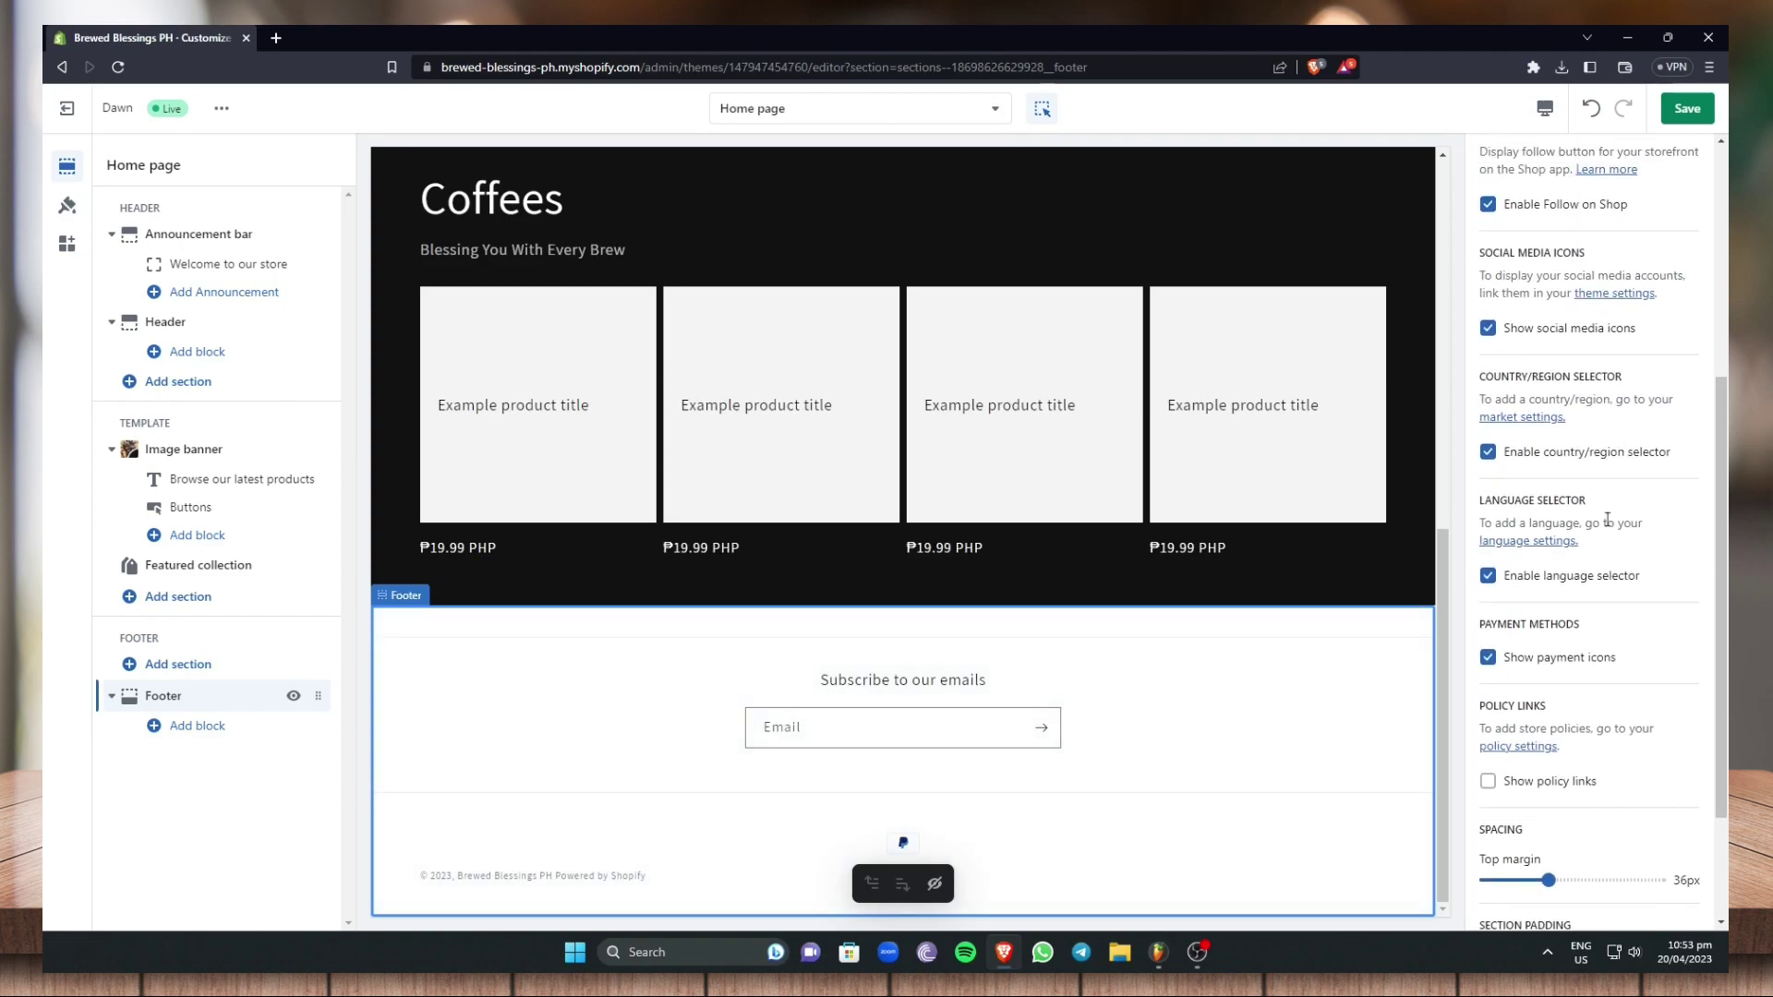
{"action": "scroll", "coordinate": [1606, 520], "scroll_direction": "up", "scroll_amount": 5}
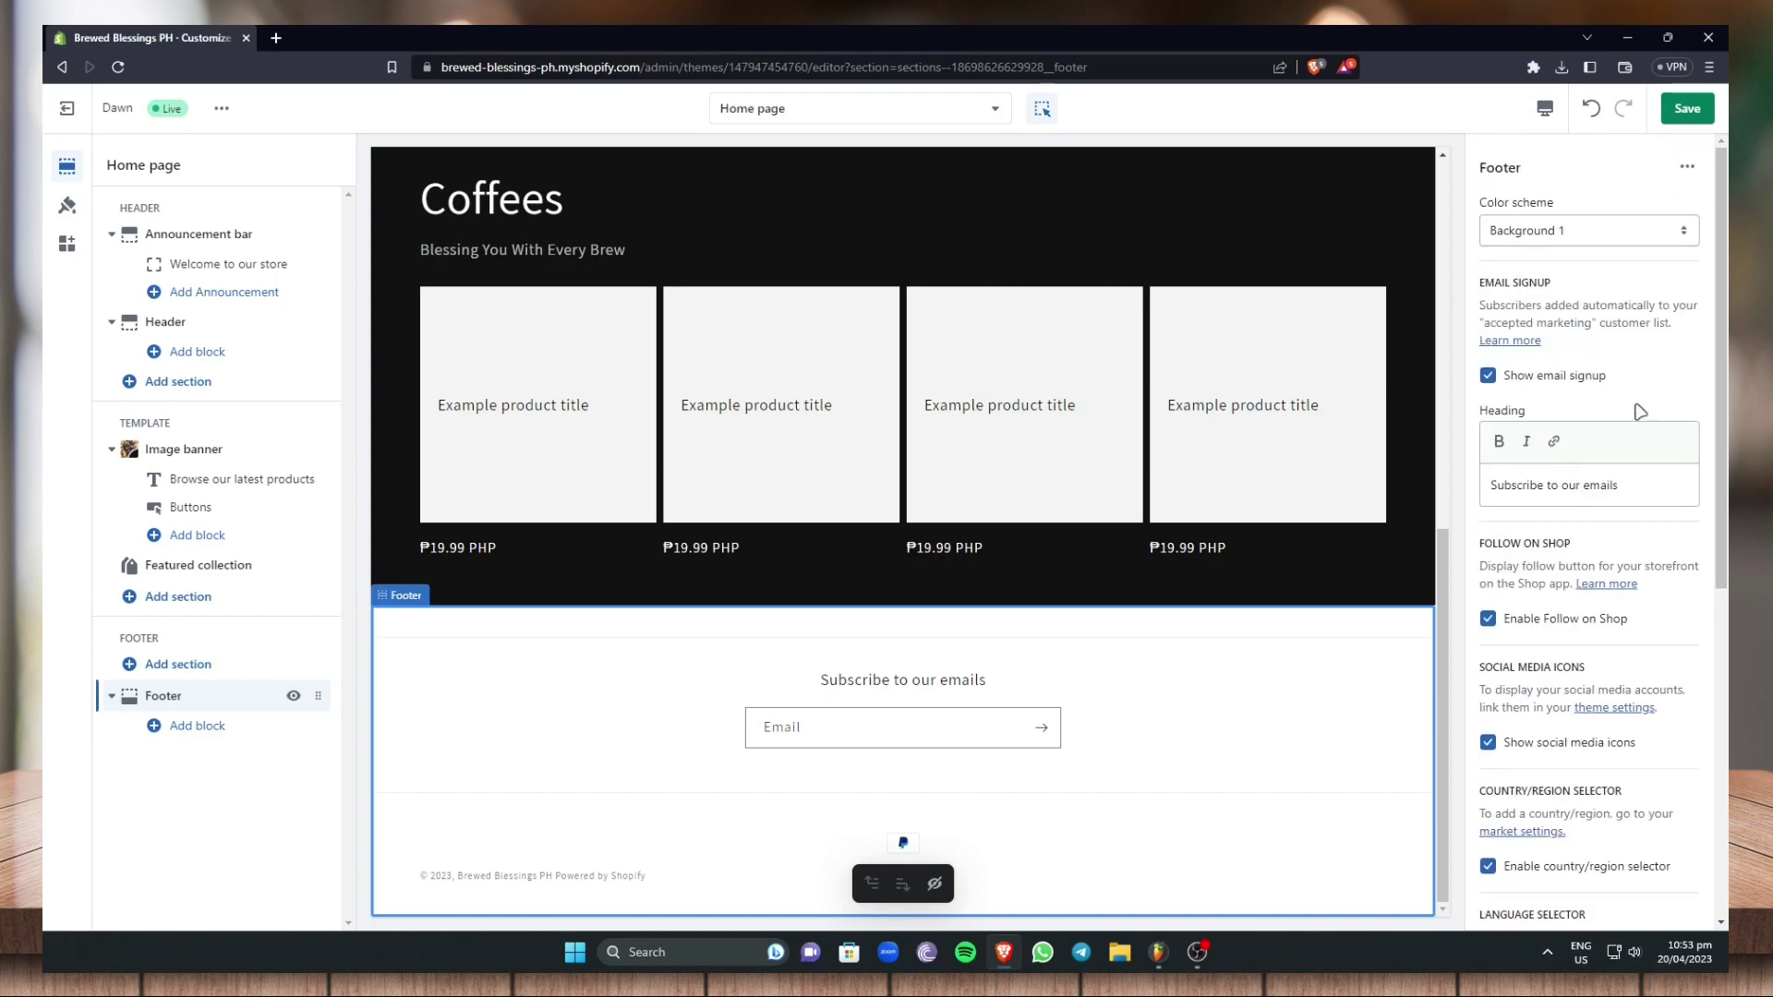
{"action": "left_click", "coordinate": [1657, 237]}
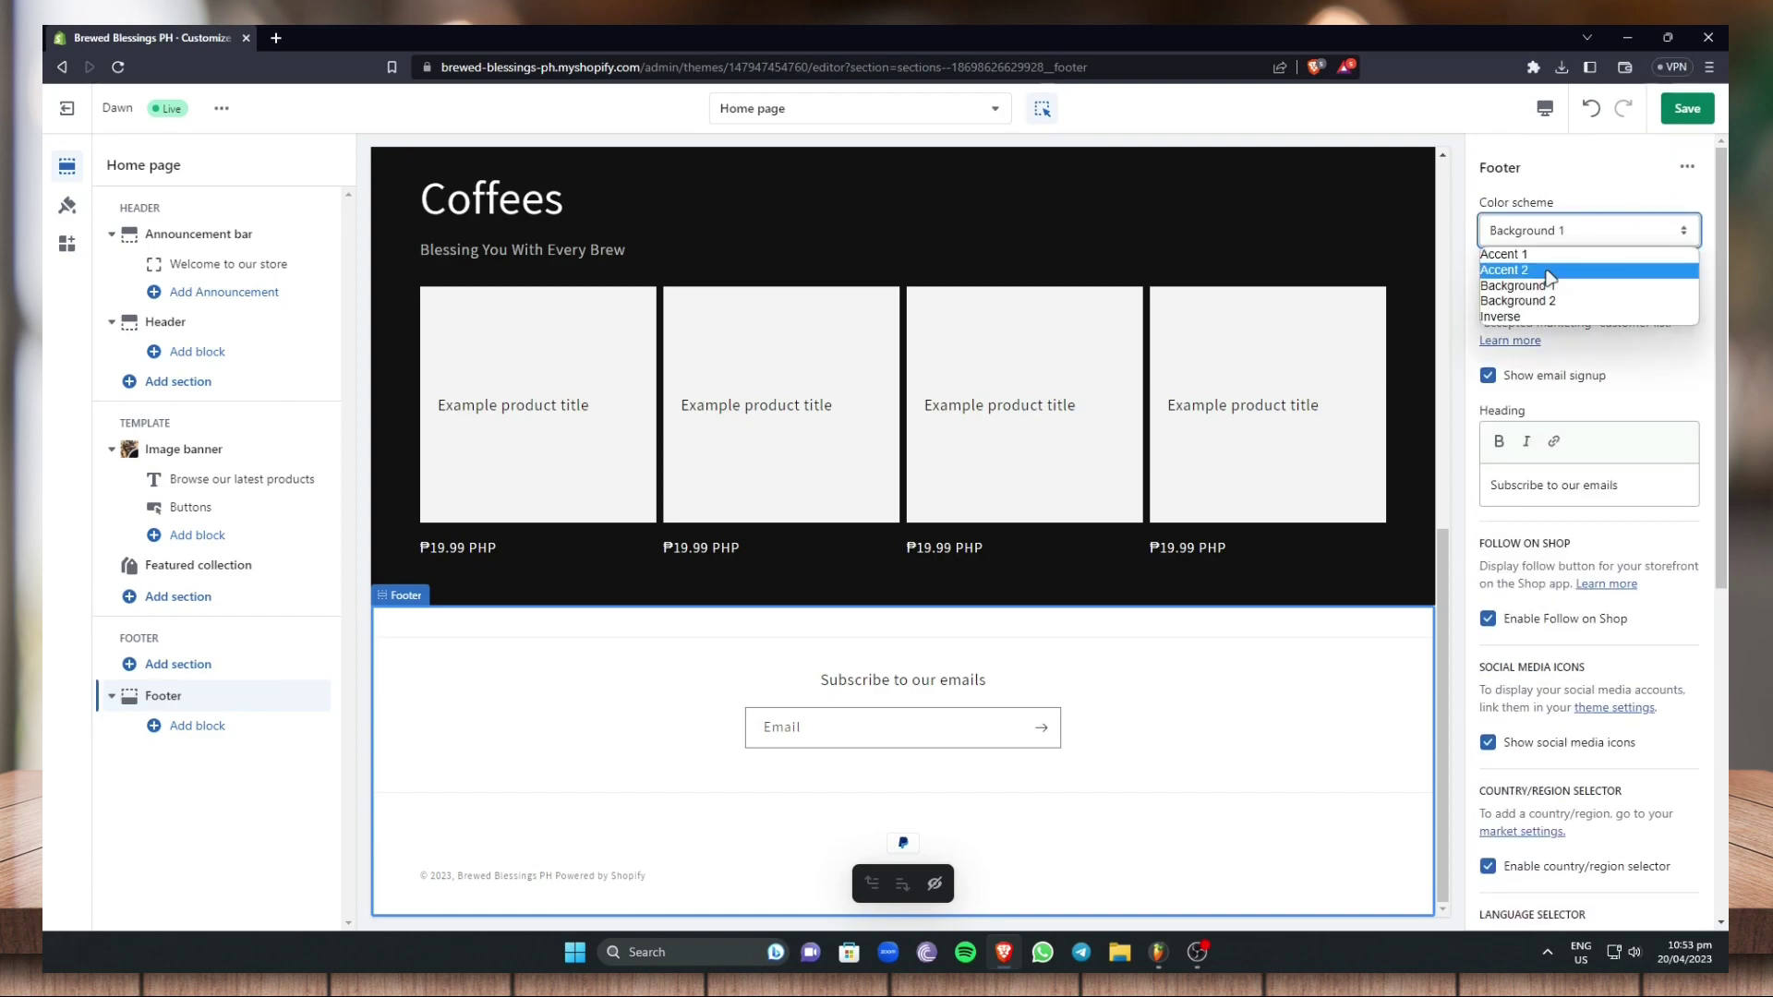
{"action": "left_click", "coordinate": [1507, 287]}
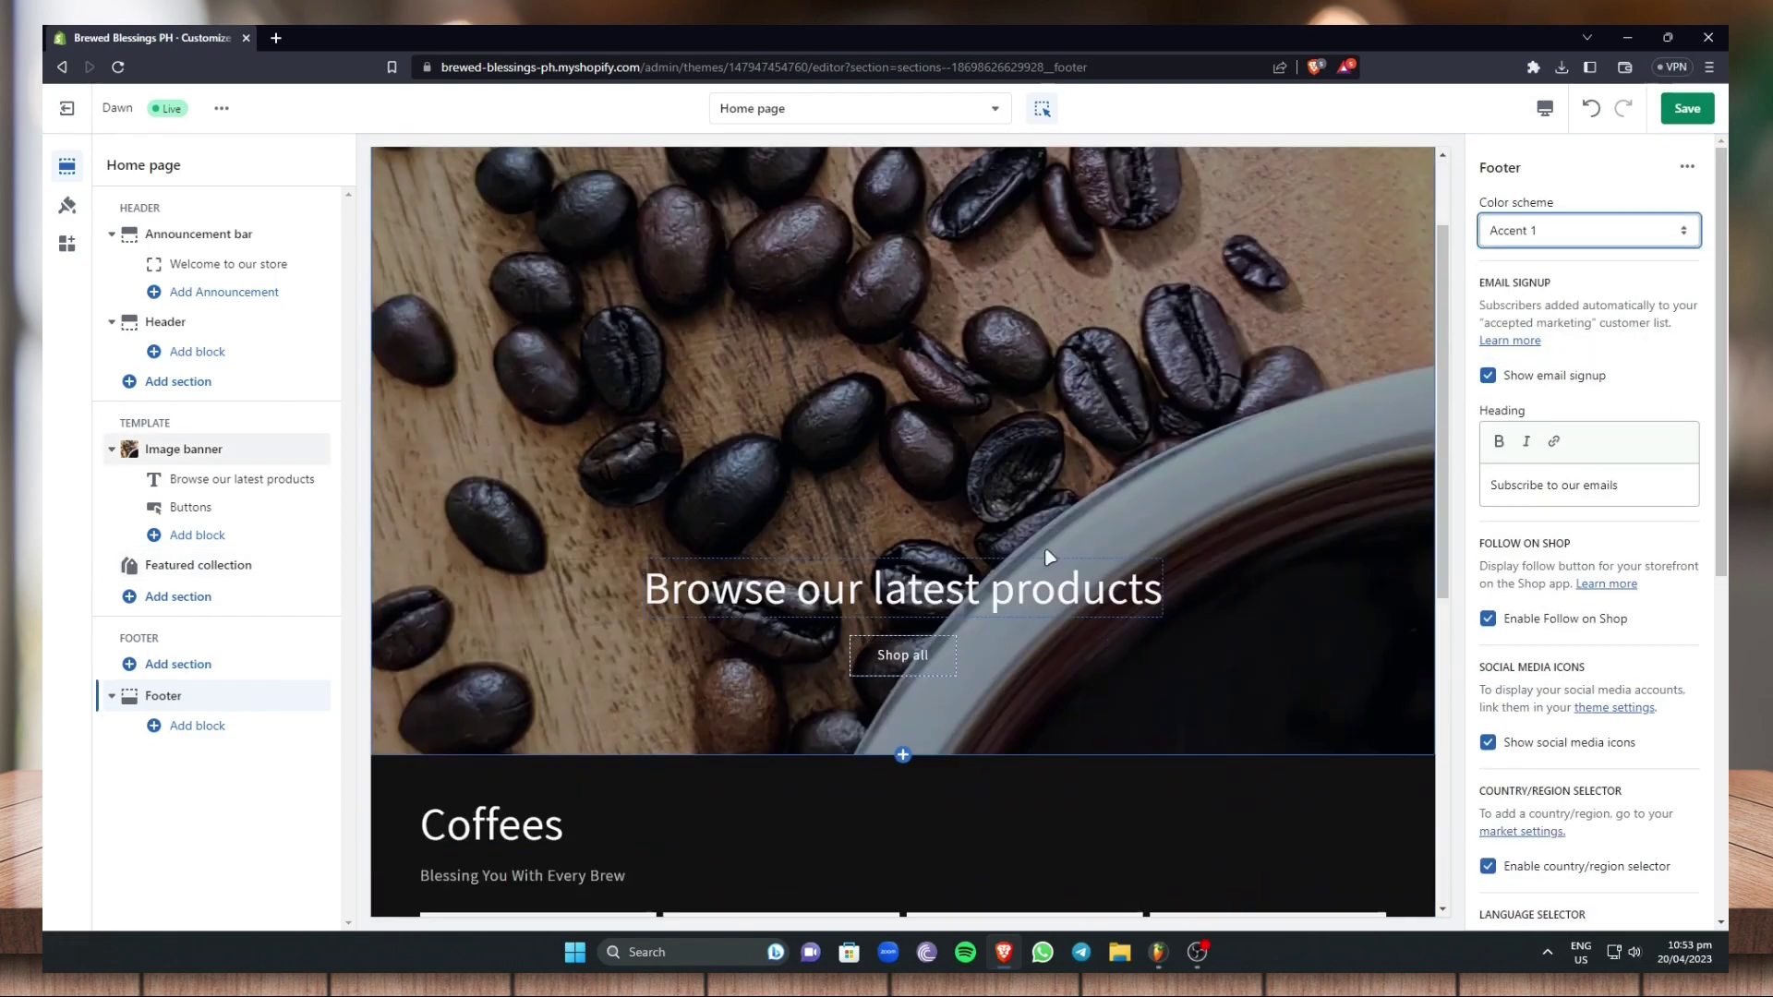
{"action": "scroll", "coordinate": [1708, 408], "scroll_direction": "down", "scroll_amount": 1}
{"action": "scroll", "coordinate": [1708, 407], "scroll_direction": "down", "scroll_amount": 2}
{"action": "scroll", "coordinate": [1708, 407], "scroll_direction": "up", "scroll_amount": 2}
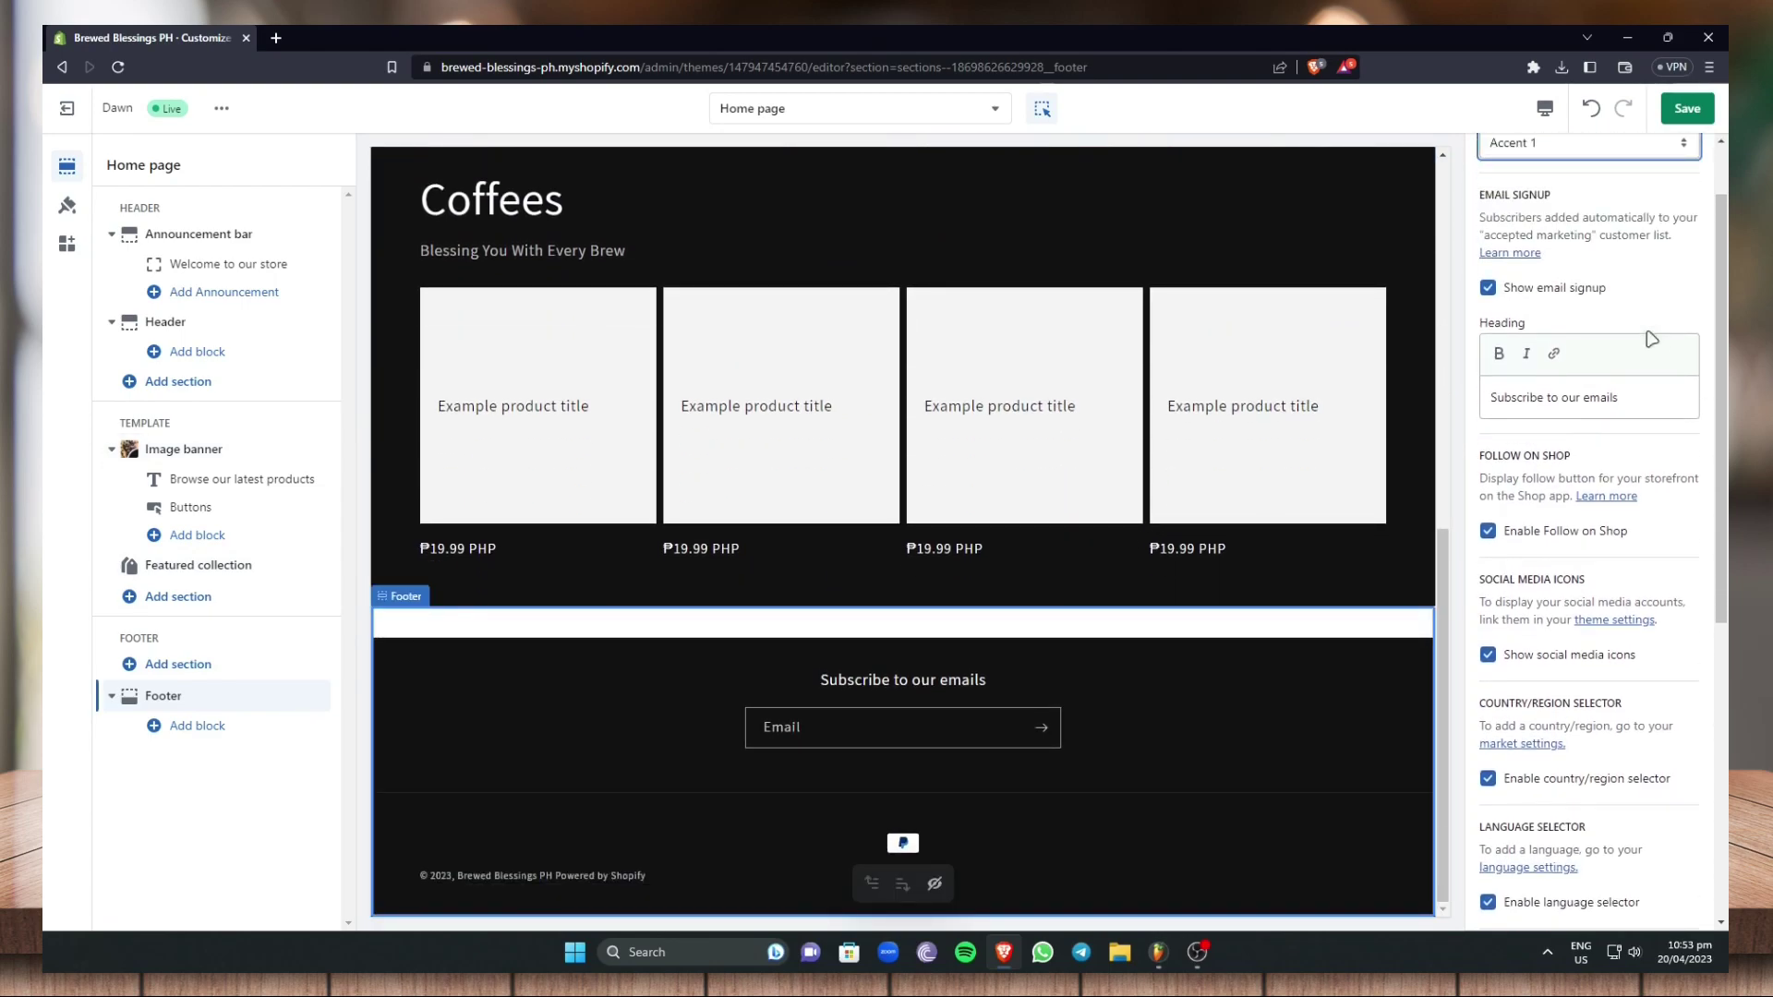
Try turning off the footer's email signup and turning on its policy links, restoring both, and review the settings in between
{"action": "left_click", "coordinate": [1489, 288]}
{"action": "left_click", "coordinate": [1489, 288]}
{"action": "scroll", "coordinate": [1605, 445], "scroll_direction": "down", "scroll_amount": 1}
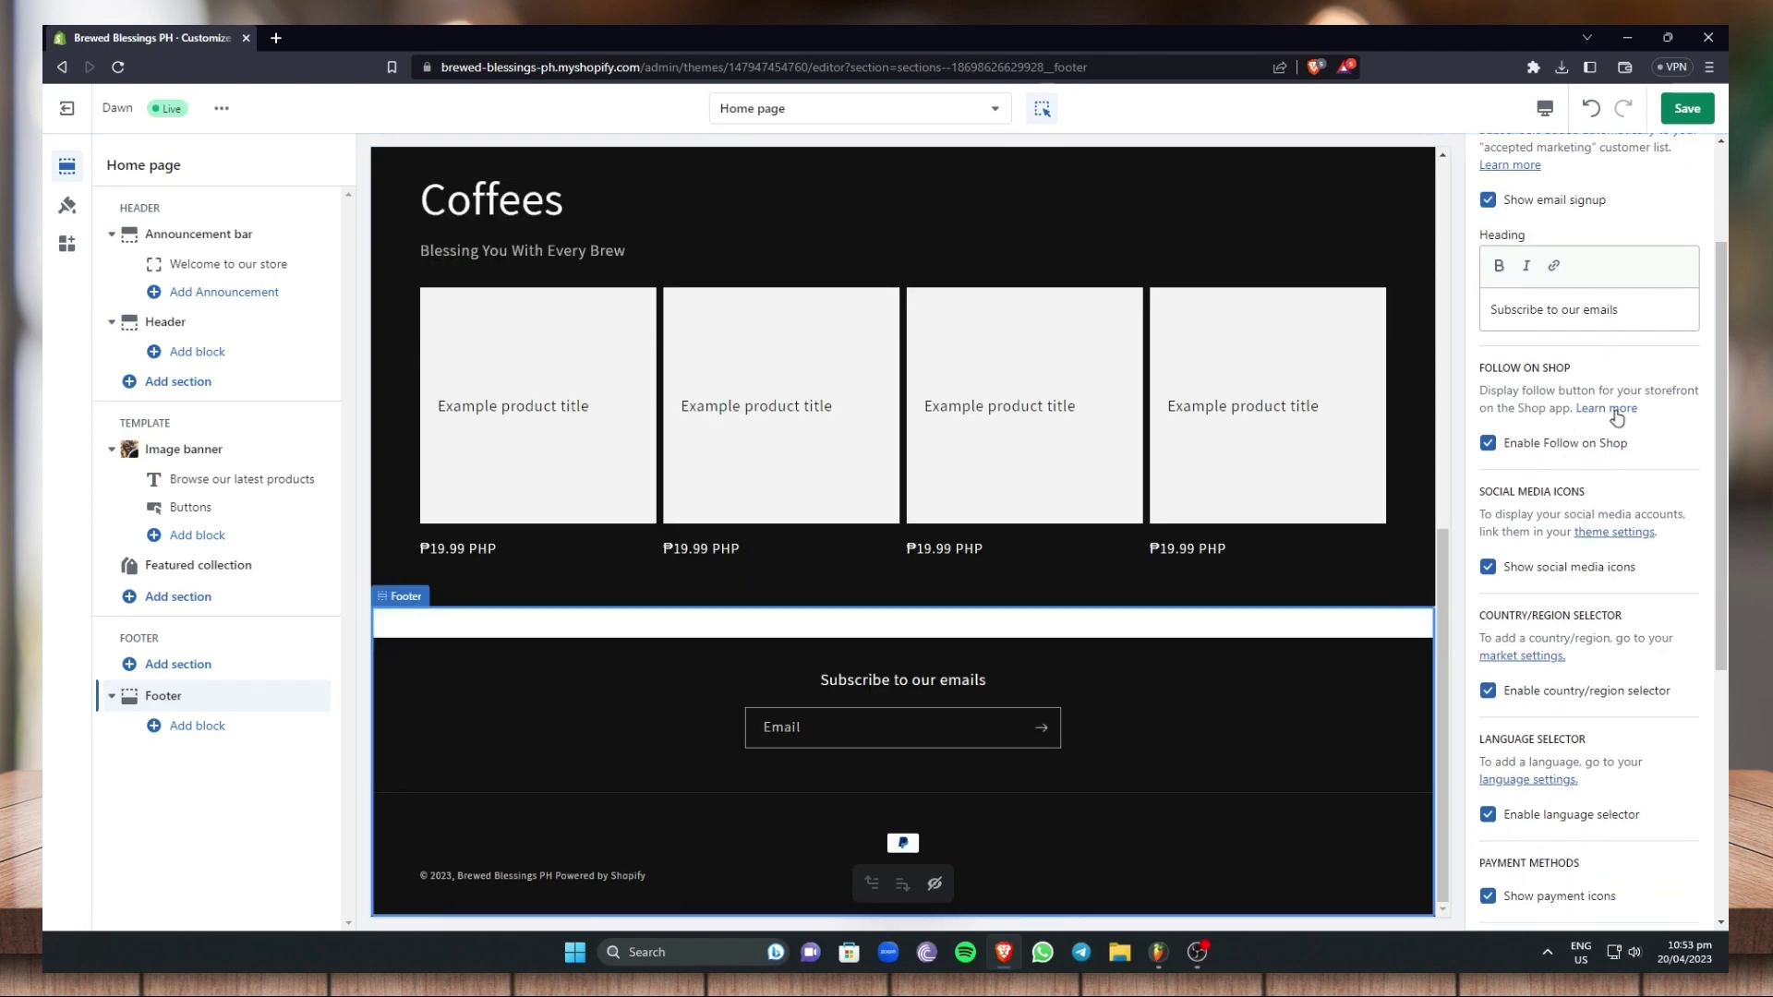
{"action": "scroll", "coordinate": [1602, 457], "scroll_direction": "down", "scroll_amount": 1}
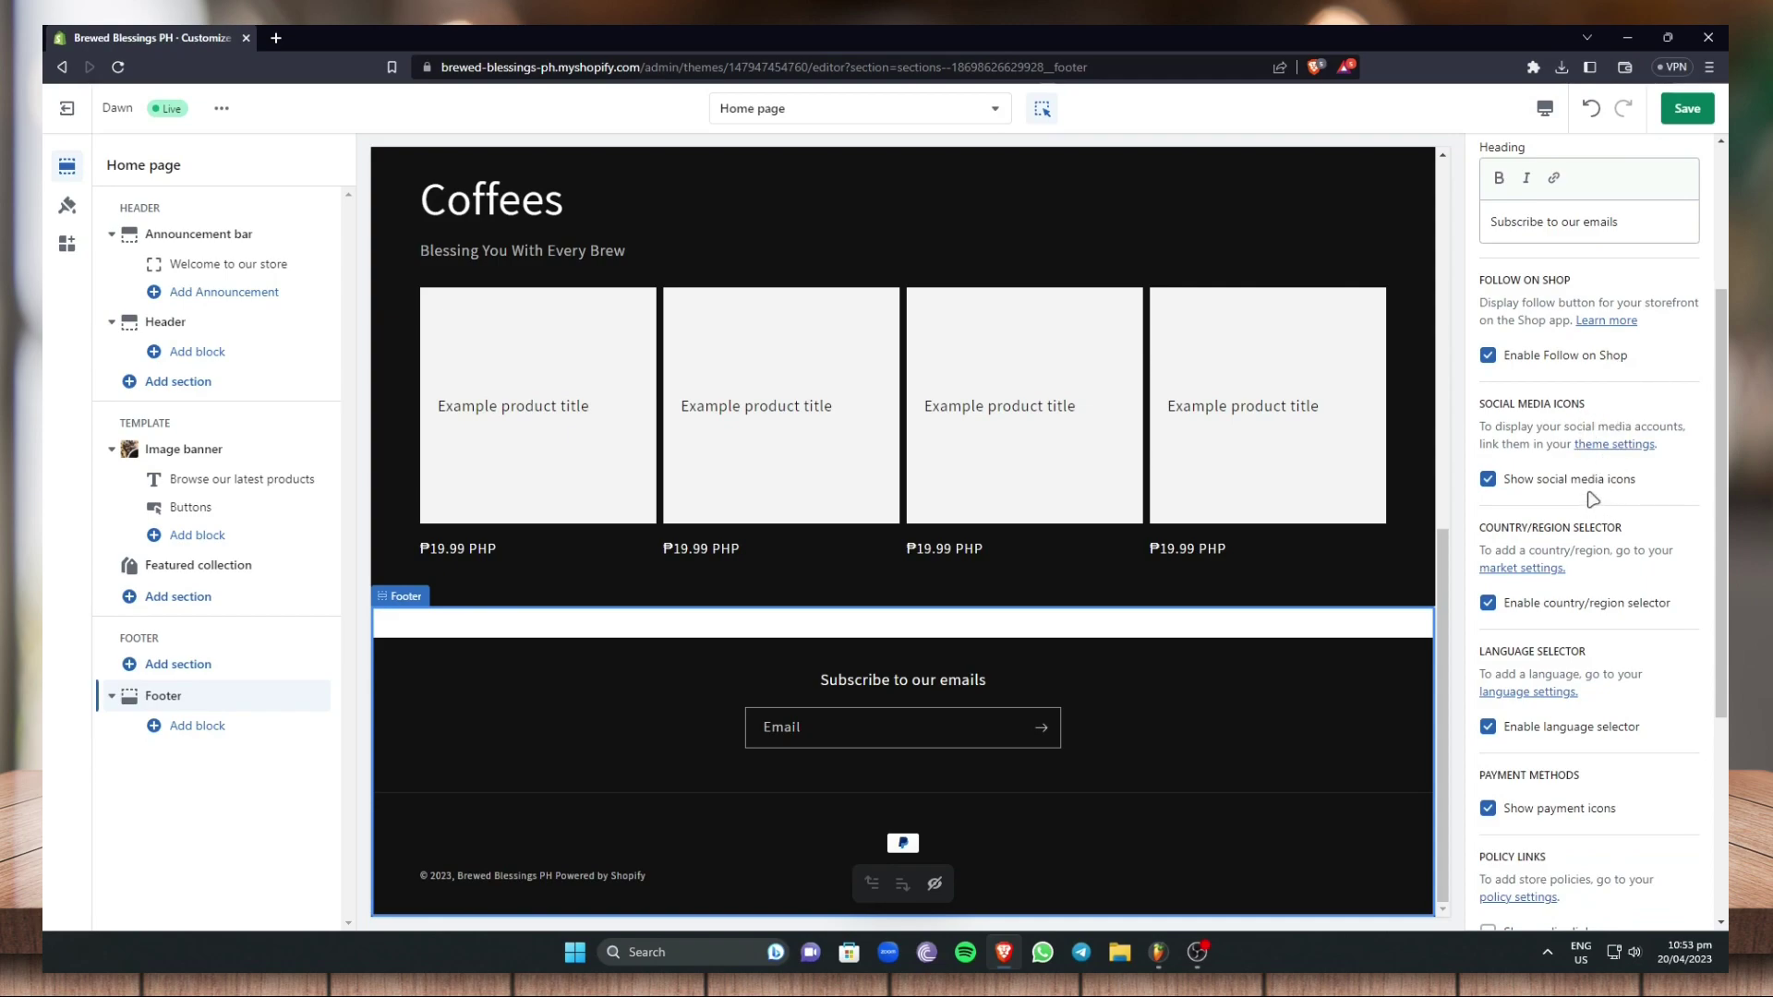
{"action": "scroll", "coordinate": [1595, 490], "scroll_direction": "down", "scroll_amount": 1}
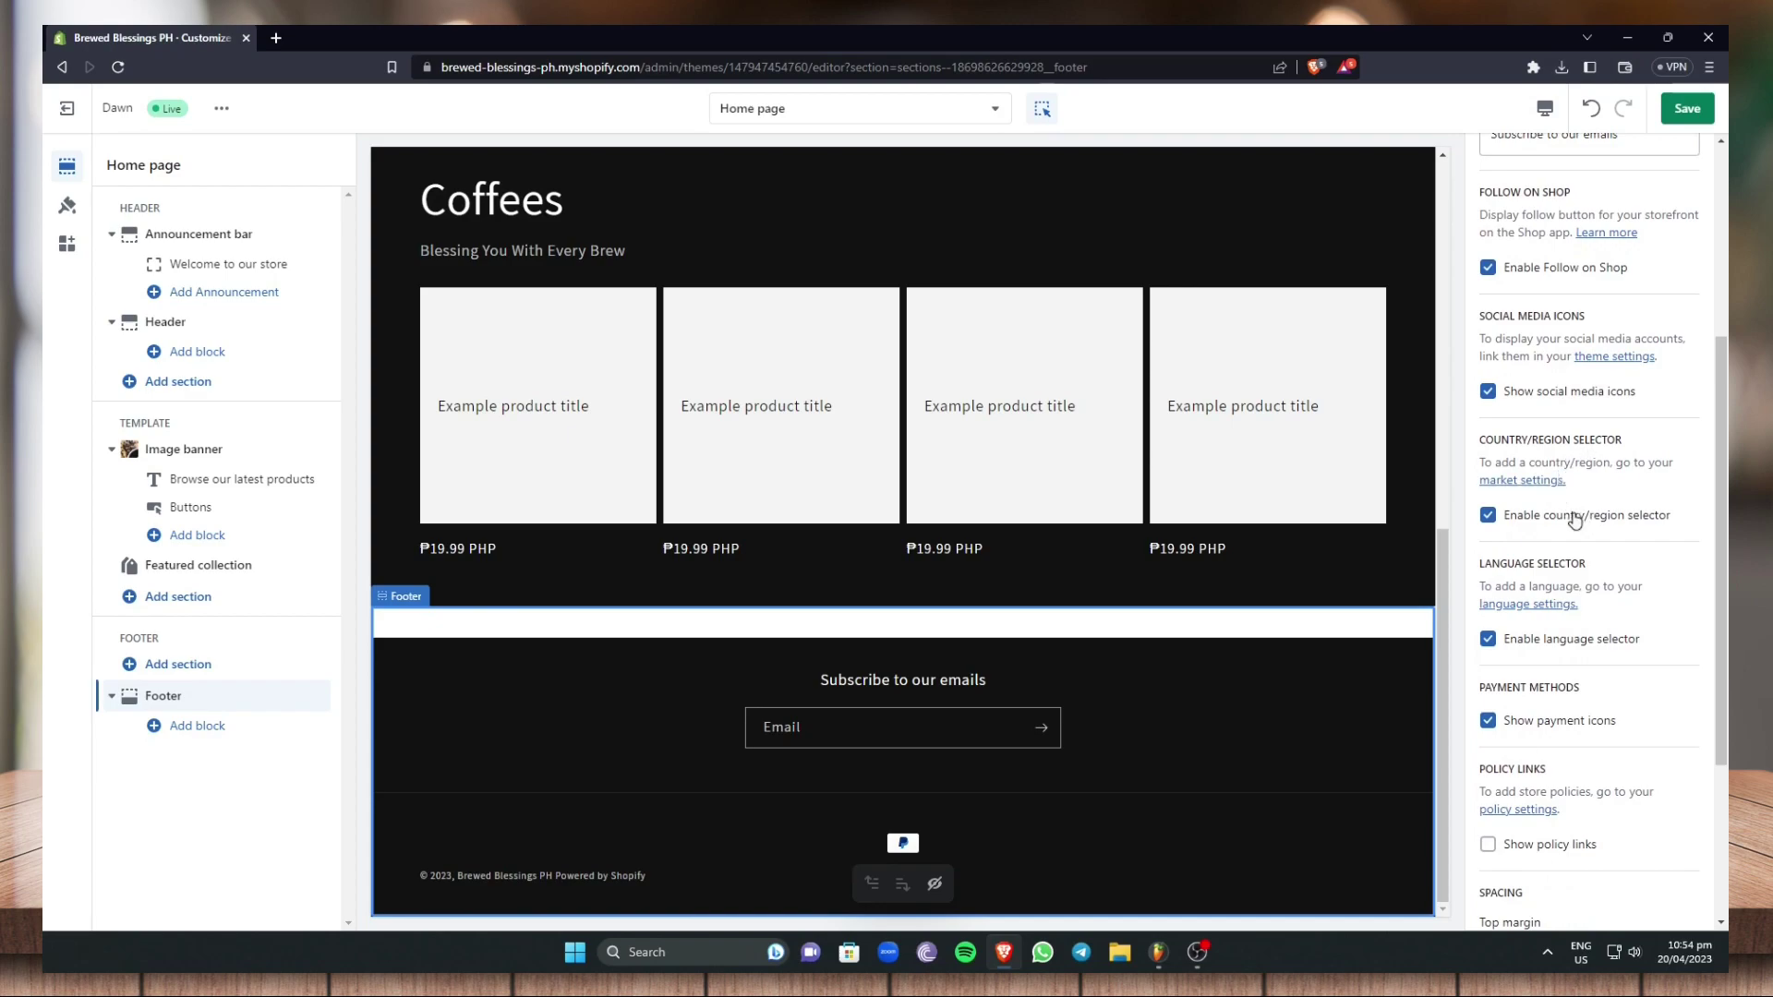
{"action": "scroll", "coordinate": [1651, 531], "scroll_direction": "down", "scroll_amount": 1}
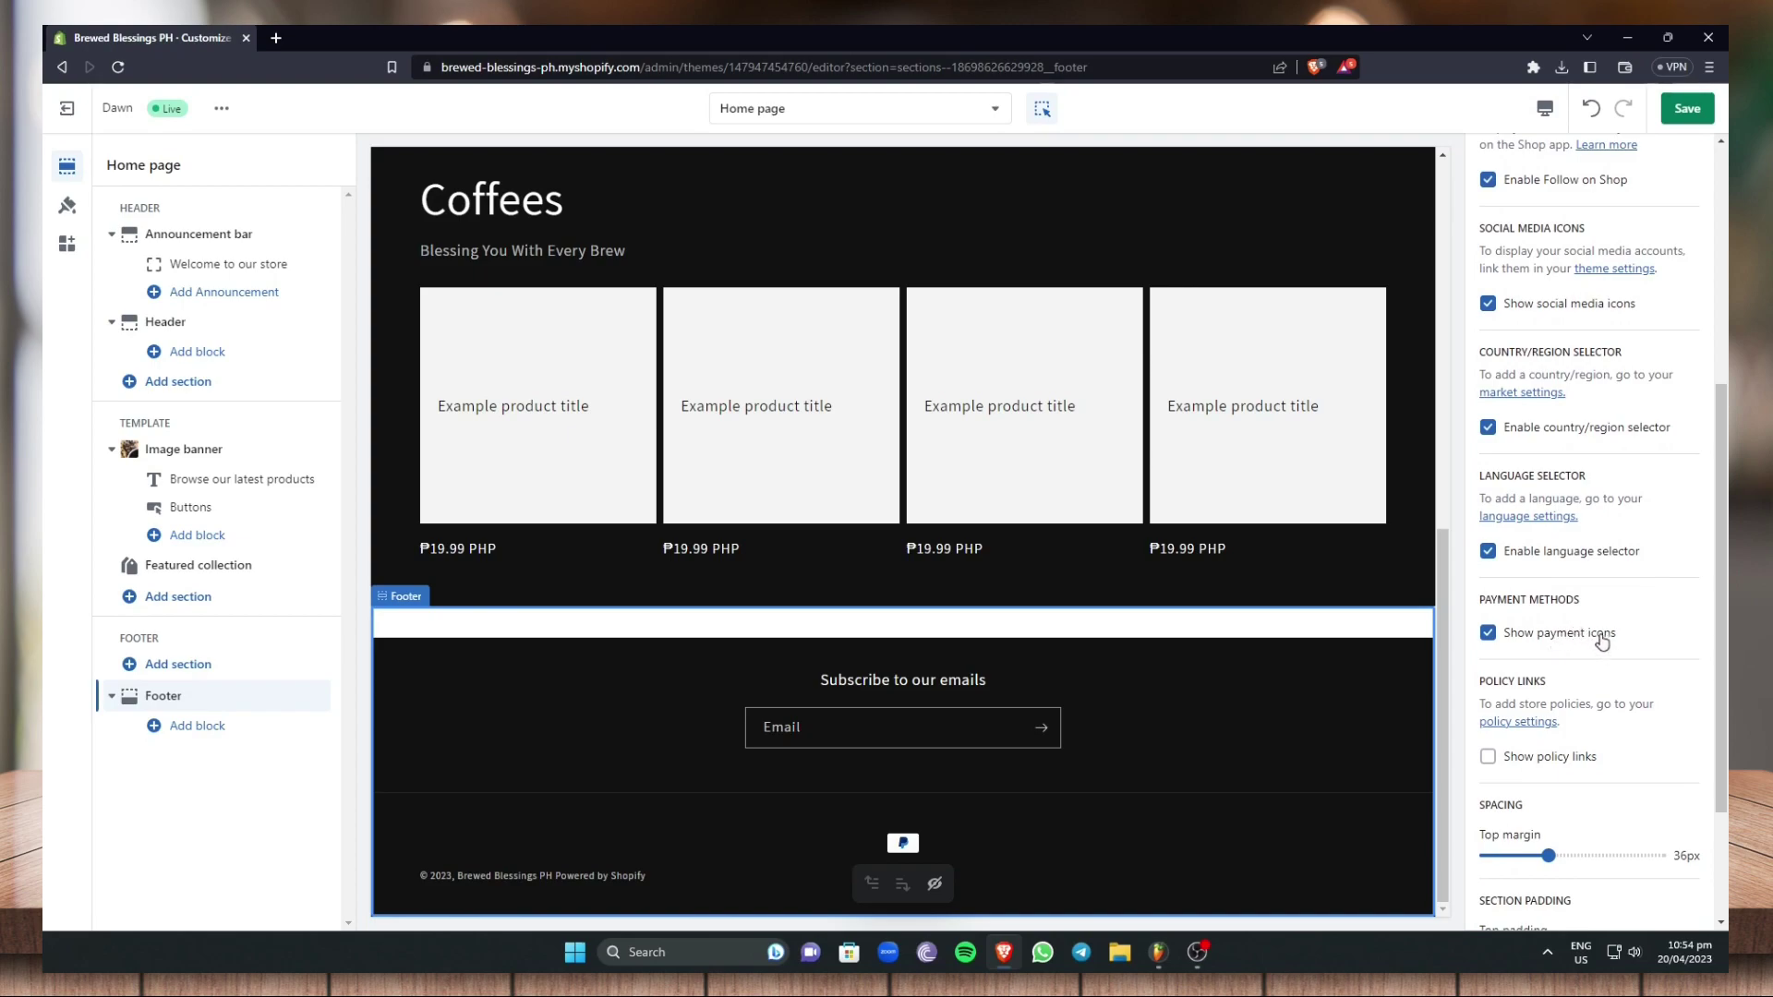
{"action": "scroll", "coordinate": [1605, 643], "scroll_direction": "down", "scroll_amount": 2}
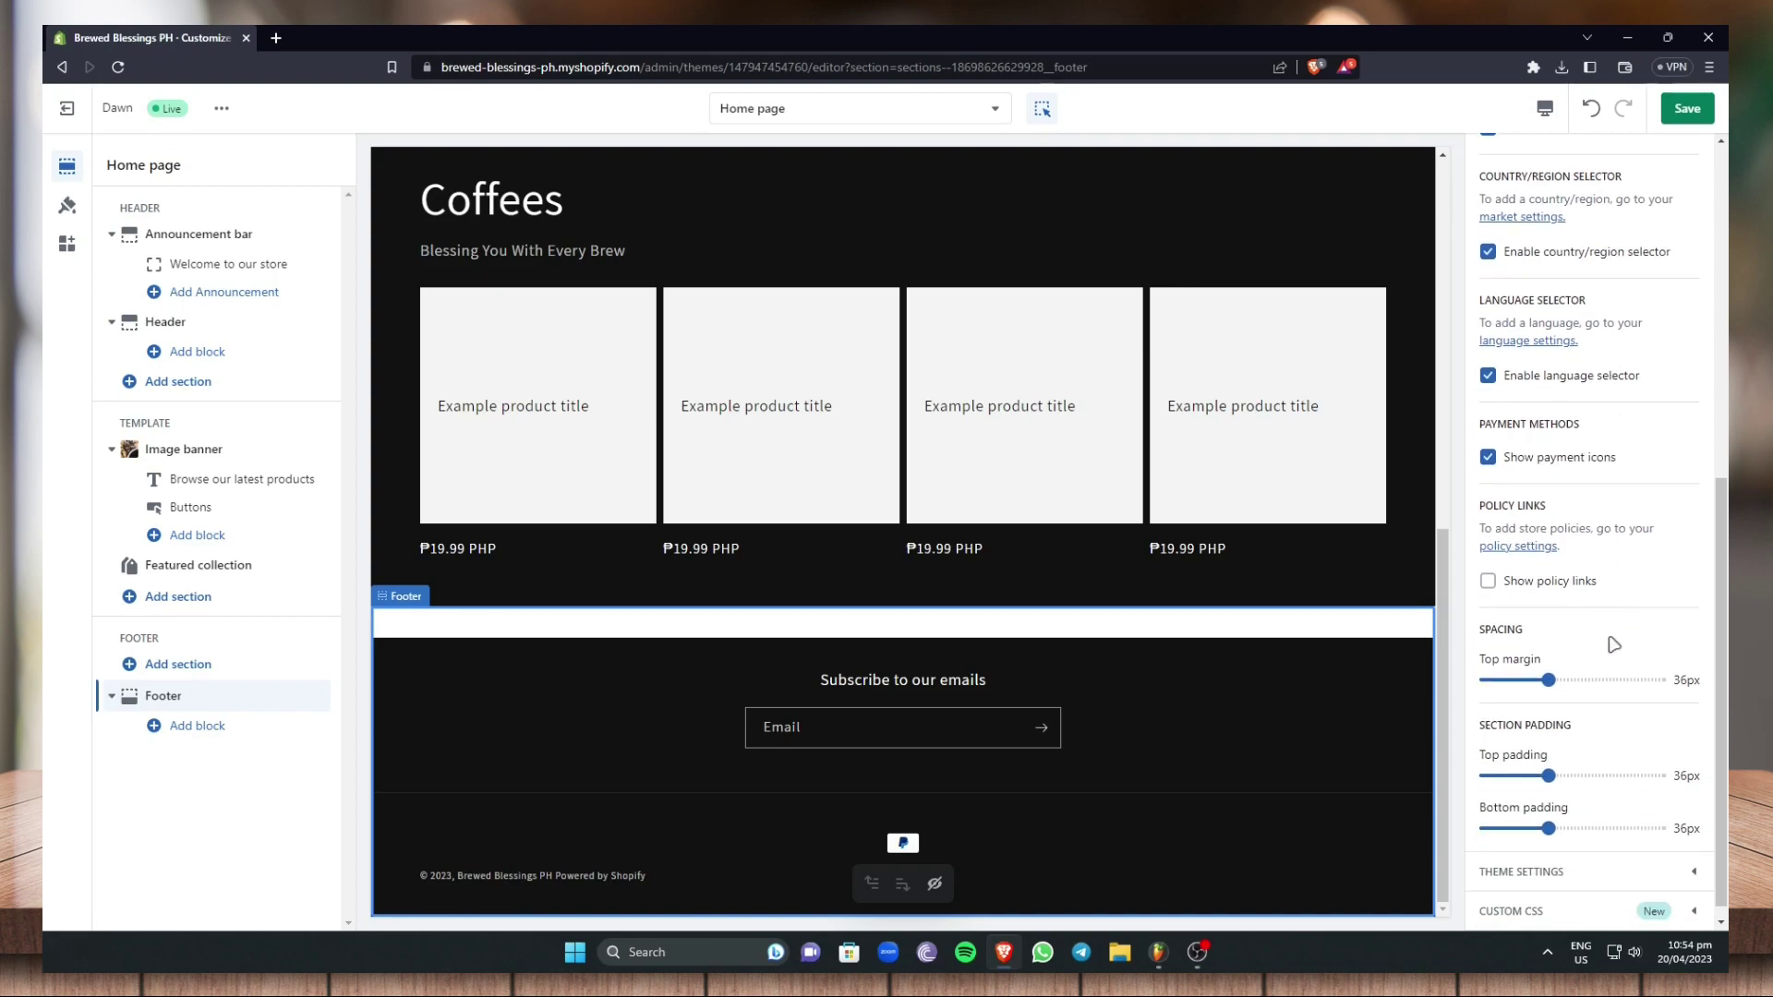
{"action": "left_click", "coordinate": [1488, 581]}
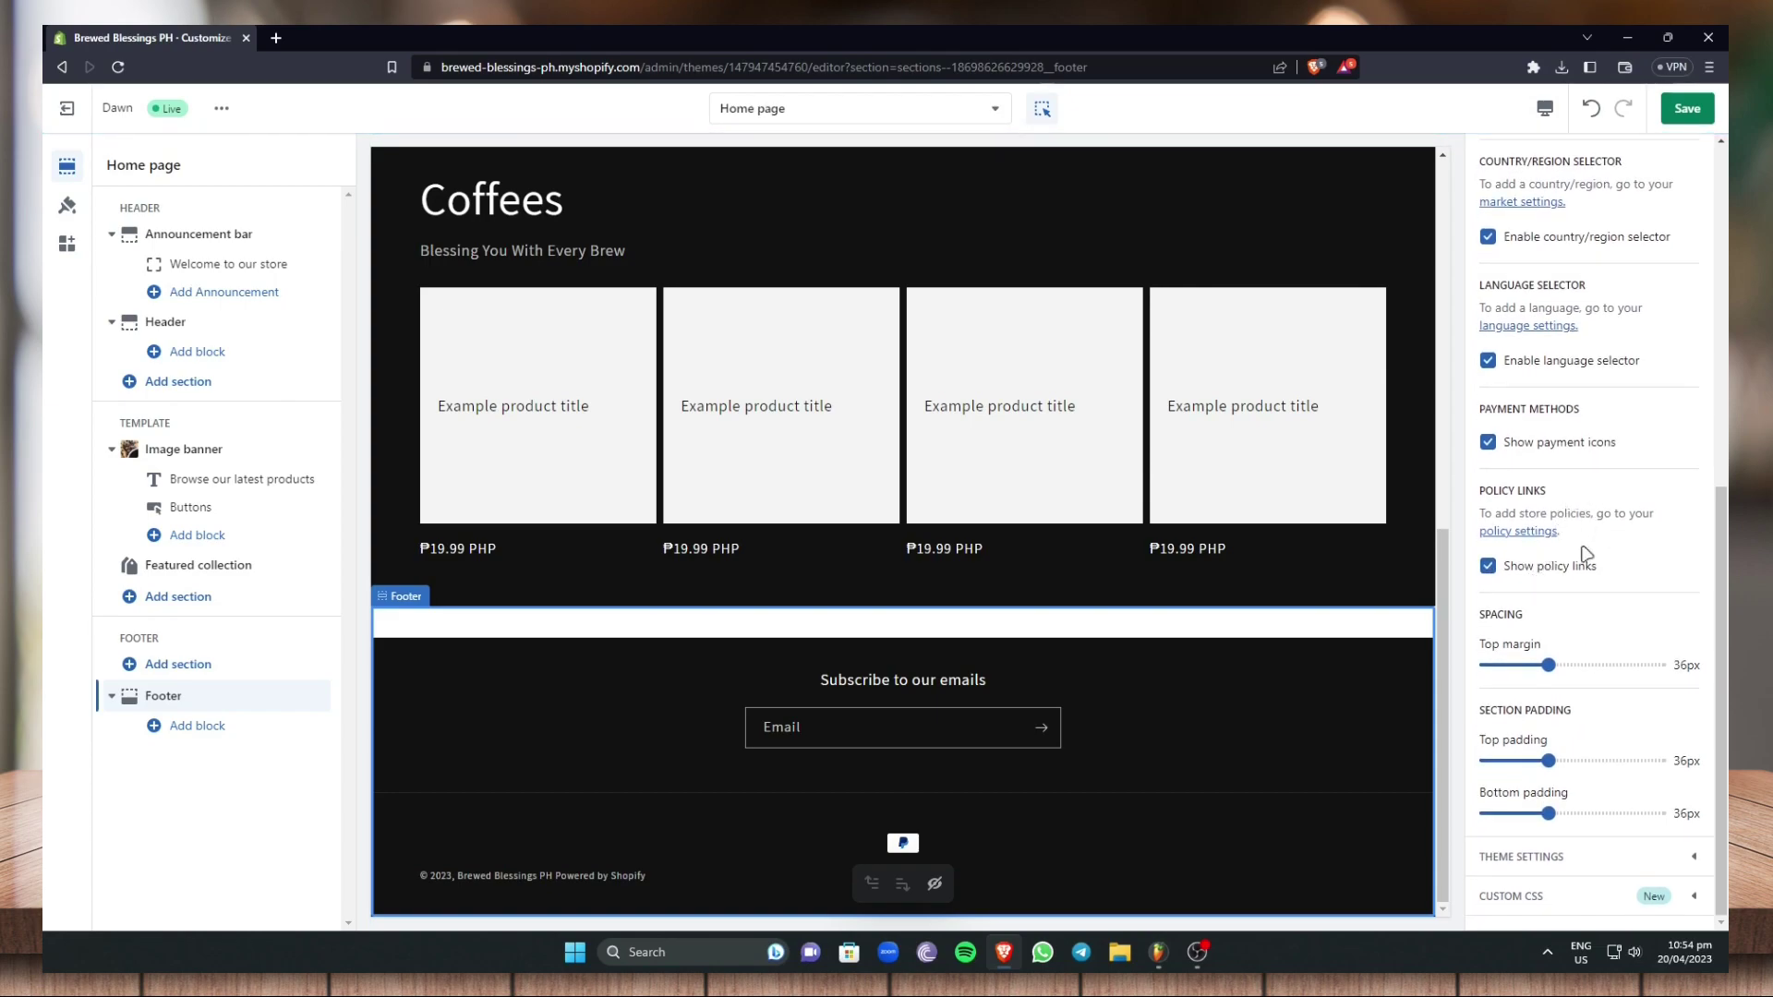
{"action": "left_click", "coordinate": [1490, 568]}
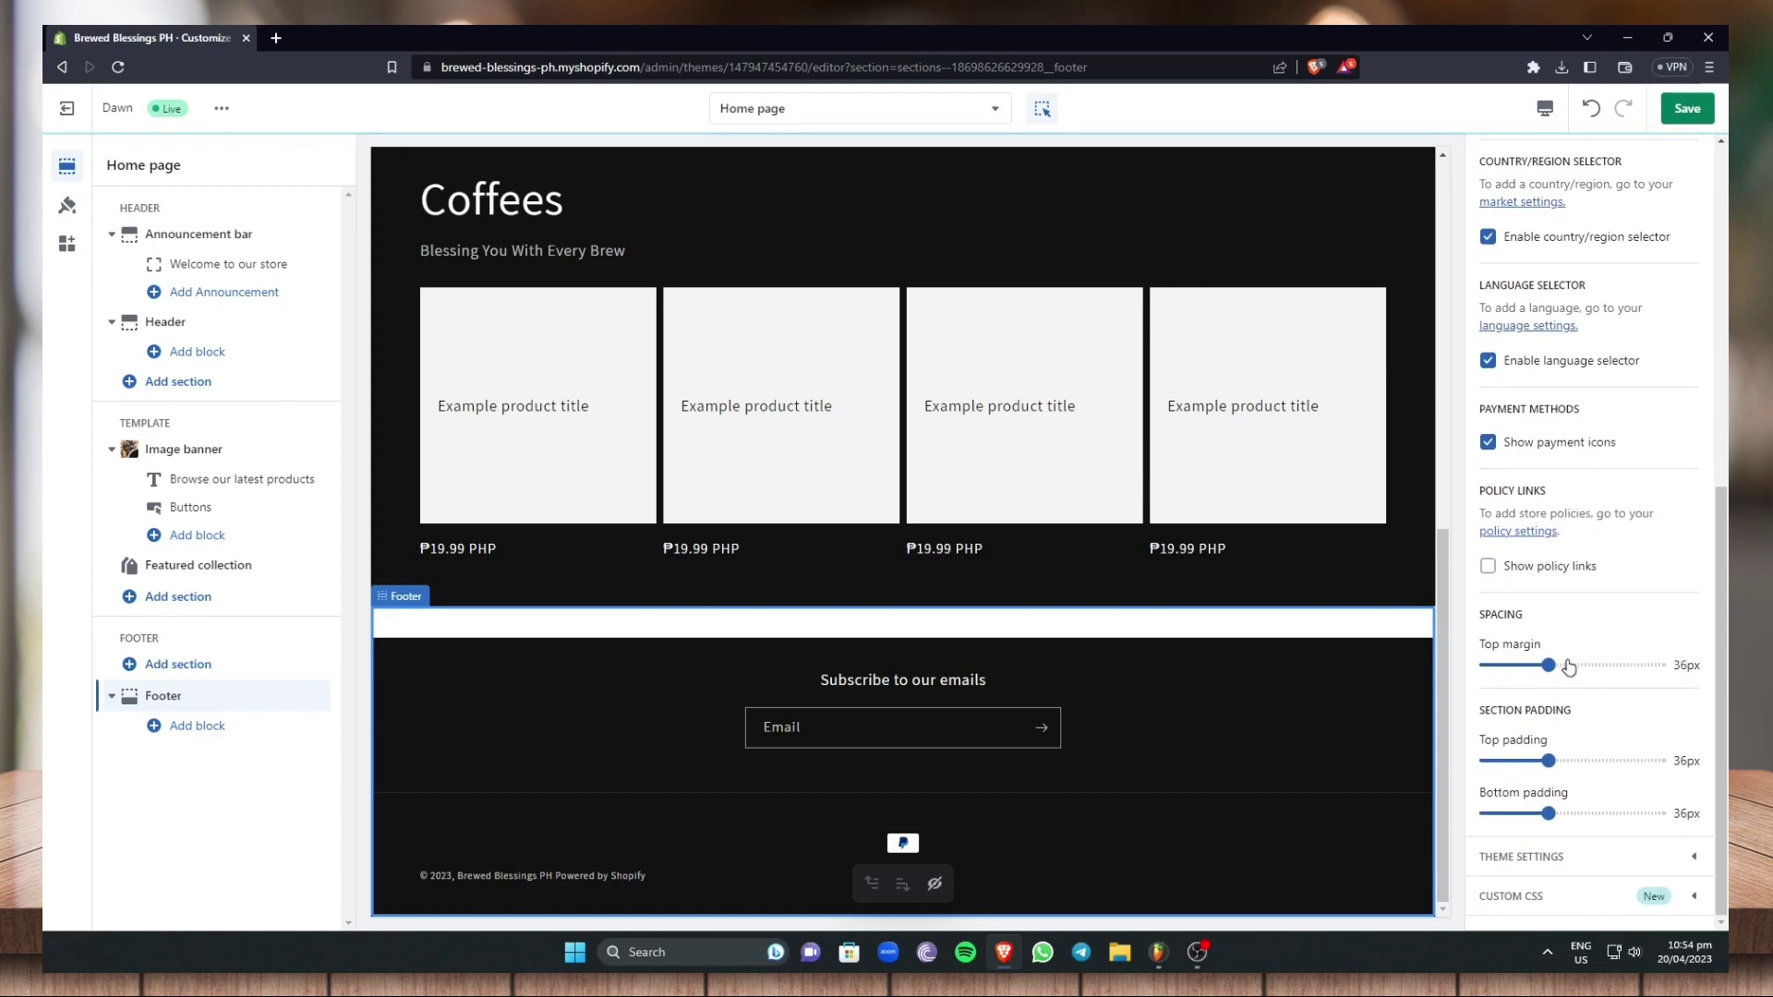
Try a 48 px top margin for the footer and reduce it to 32 px
{"action": "left_click_drag", "start_coordinate": [1549, 666], "coordinate": [1570, 665]}
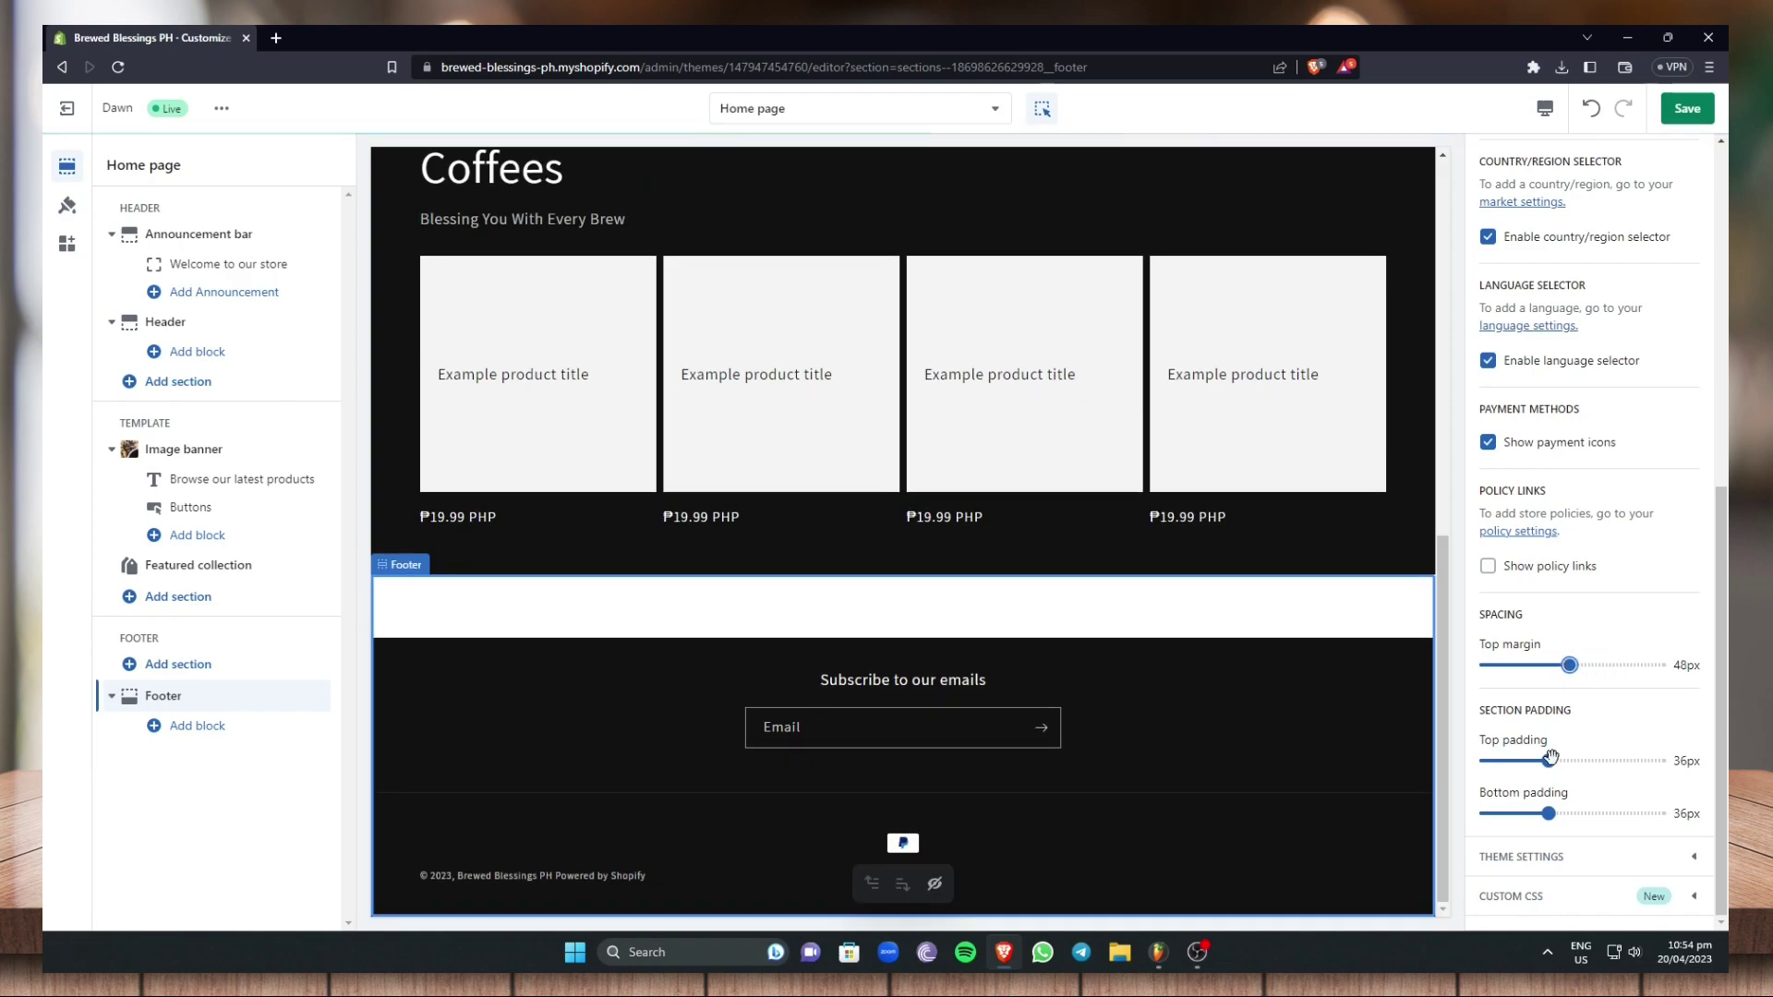
{"action": "left_click_drag", "start_coordinate": [1569, 665], "coordinate": [1541, 664]}
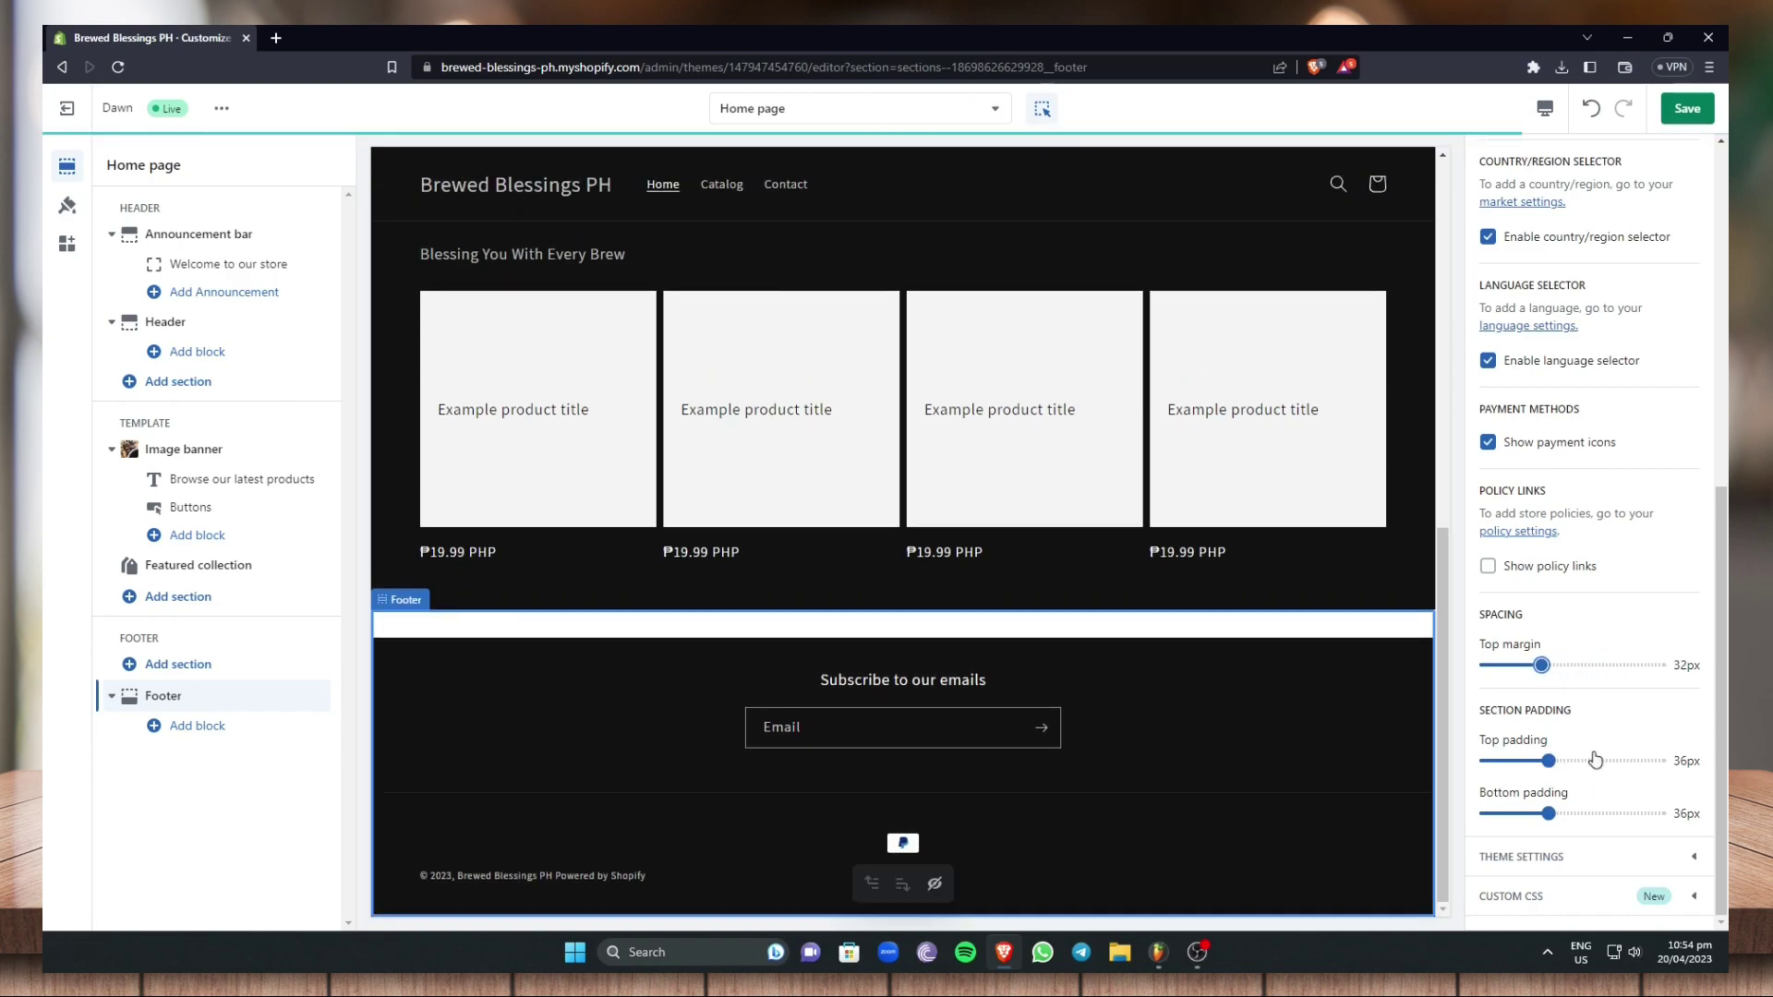
{"action": "scroll", "coordinate": [1606, 729], "scroll_direction": "up", "scroll_amount": 4}
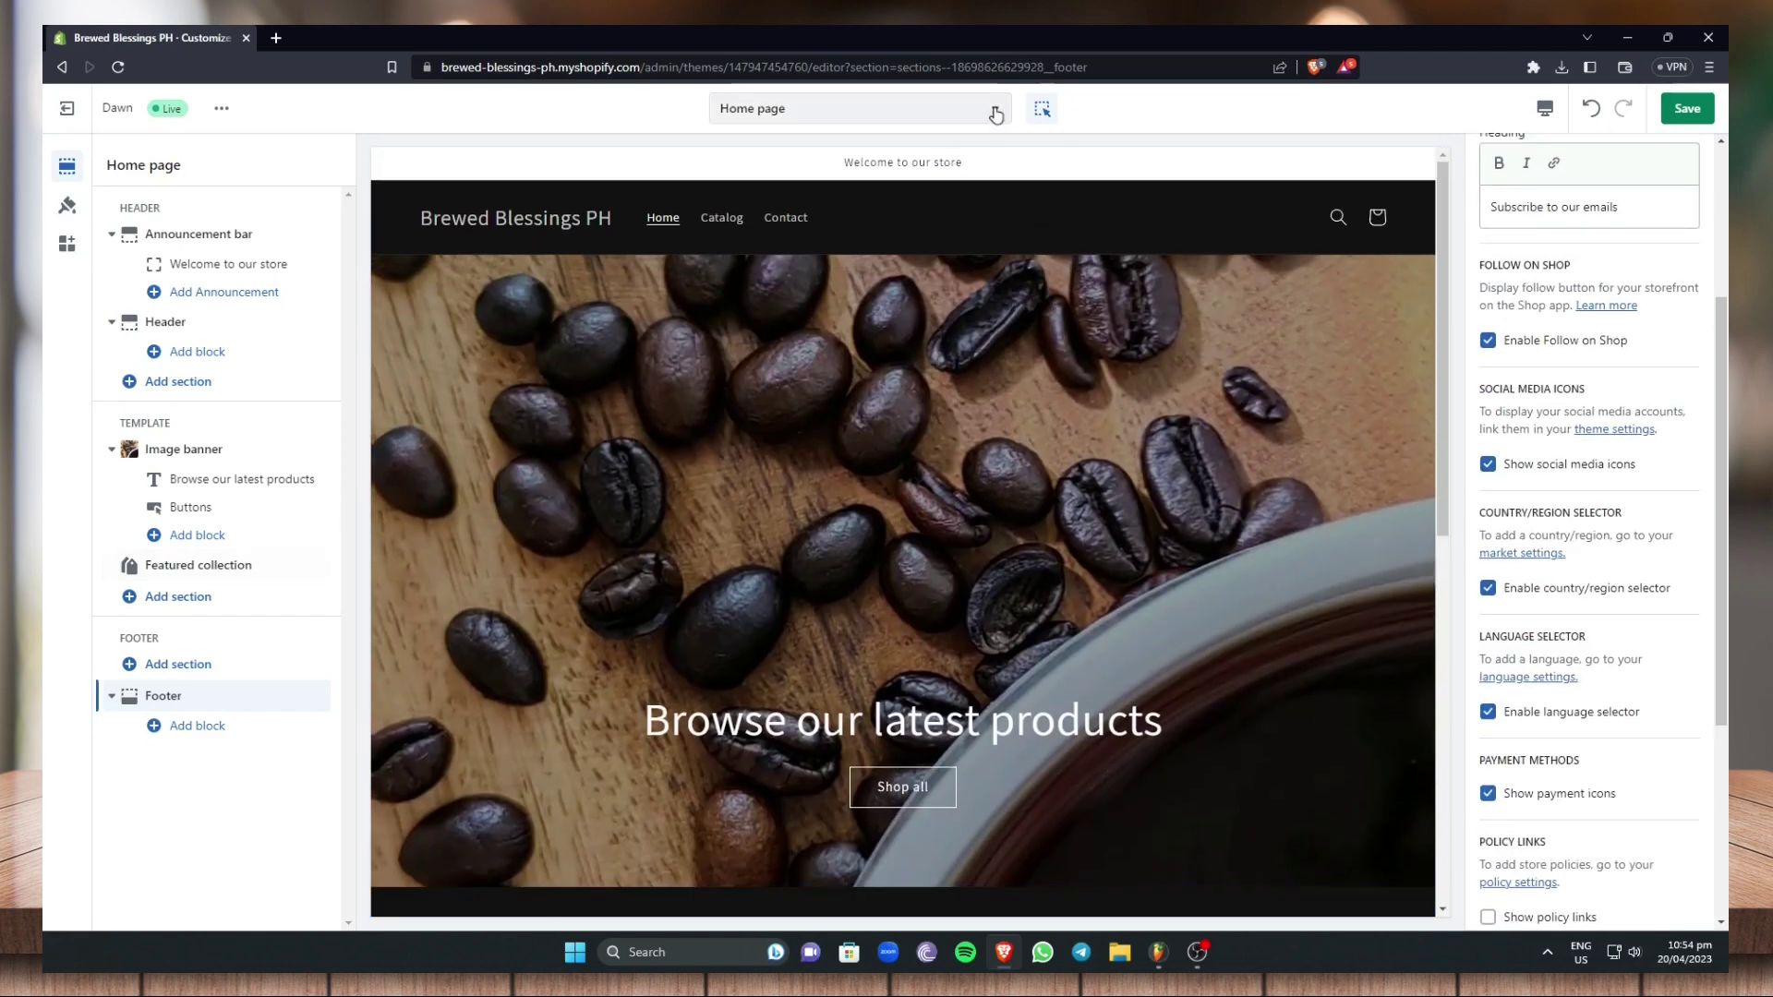
Check which product and collection templates are available for customizing, and return to the home page's footer settings
{"action": "left_click", "coordinate": [994, 108]}
{"action": "left_click", "coordinate": [753, 242]}
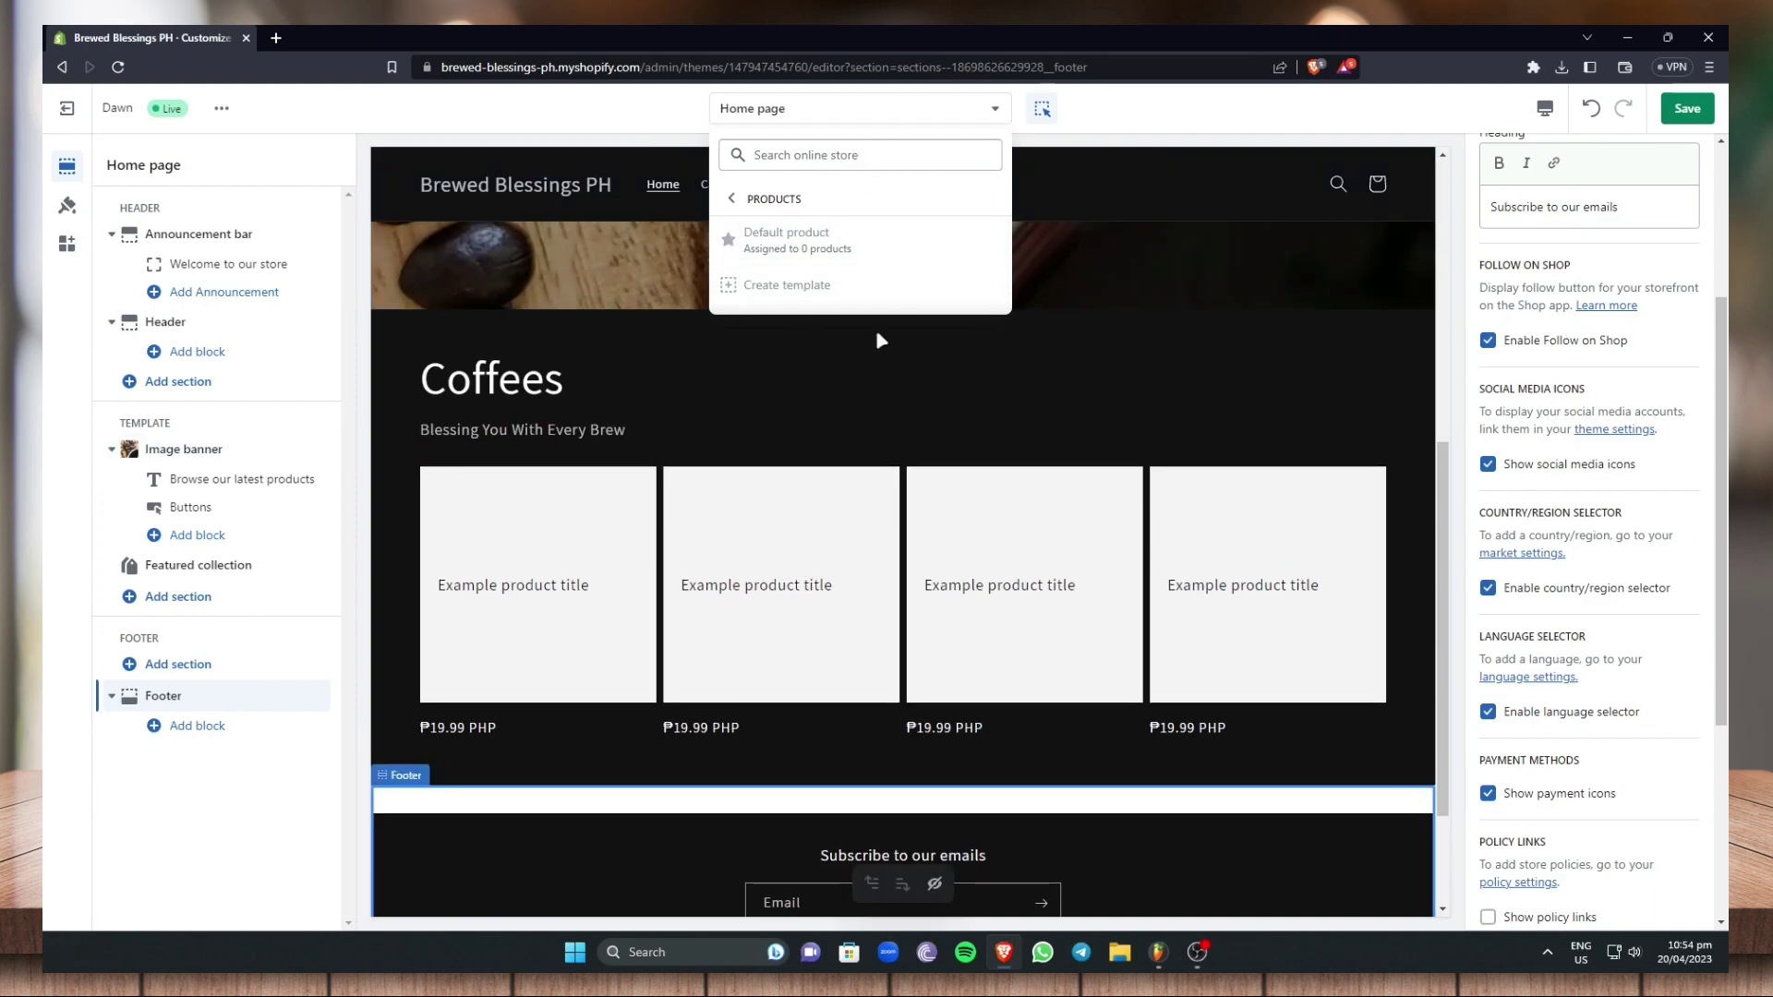
{"action": "left_click", "coordinate": [849, 108]}
{"action": "left_click", "coordinate": [849, 108]}
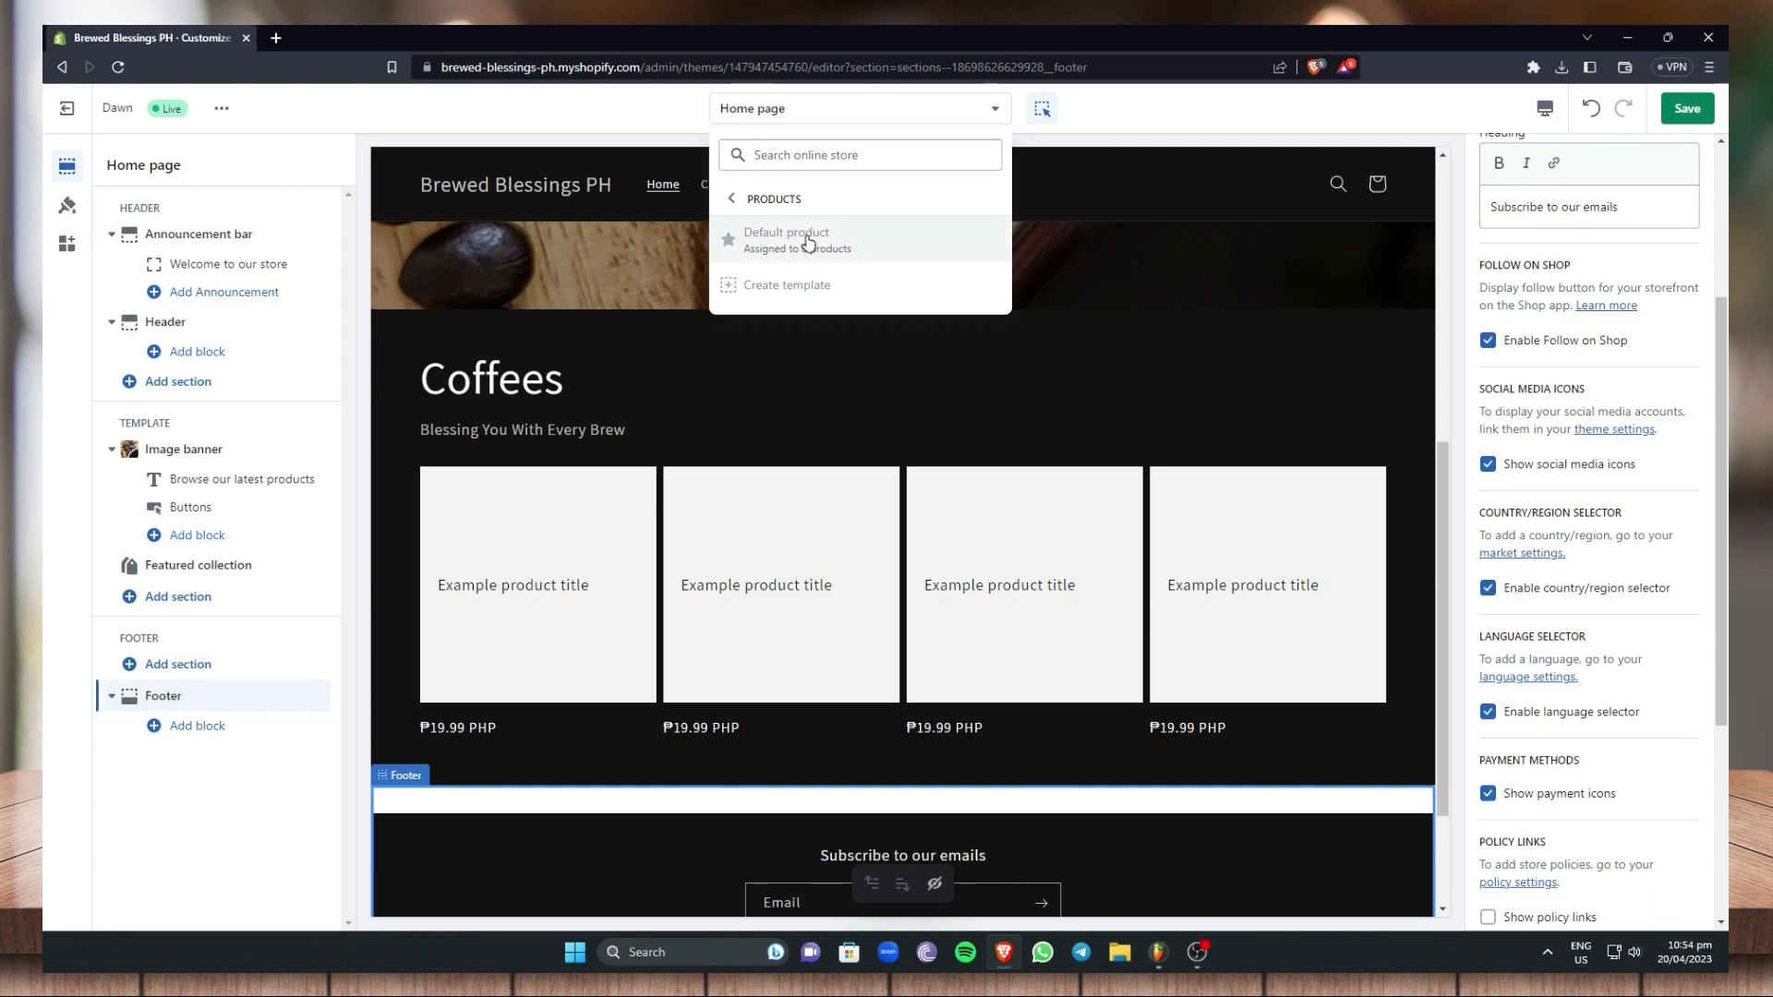
{"action": "left_click", "coordinate": [749, 205]}
{"action": "left_click", "coordinate": [918, 301]}
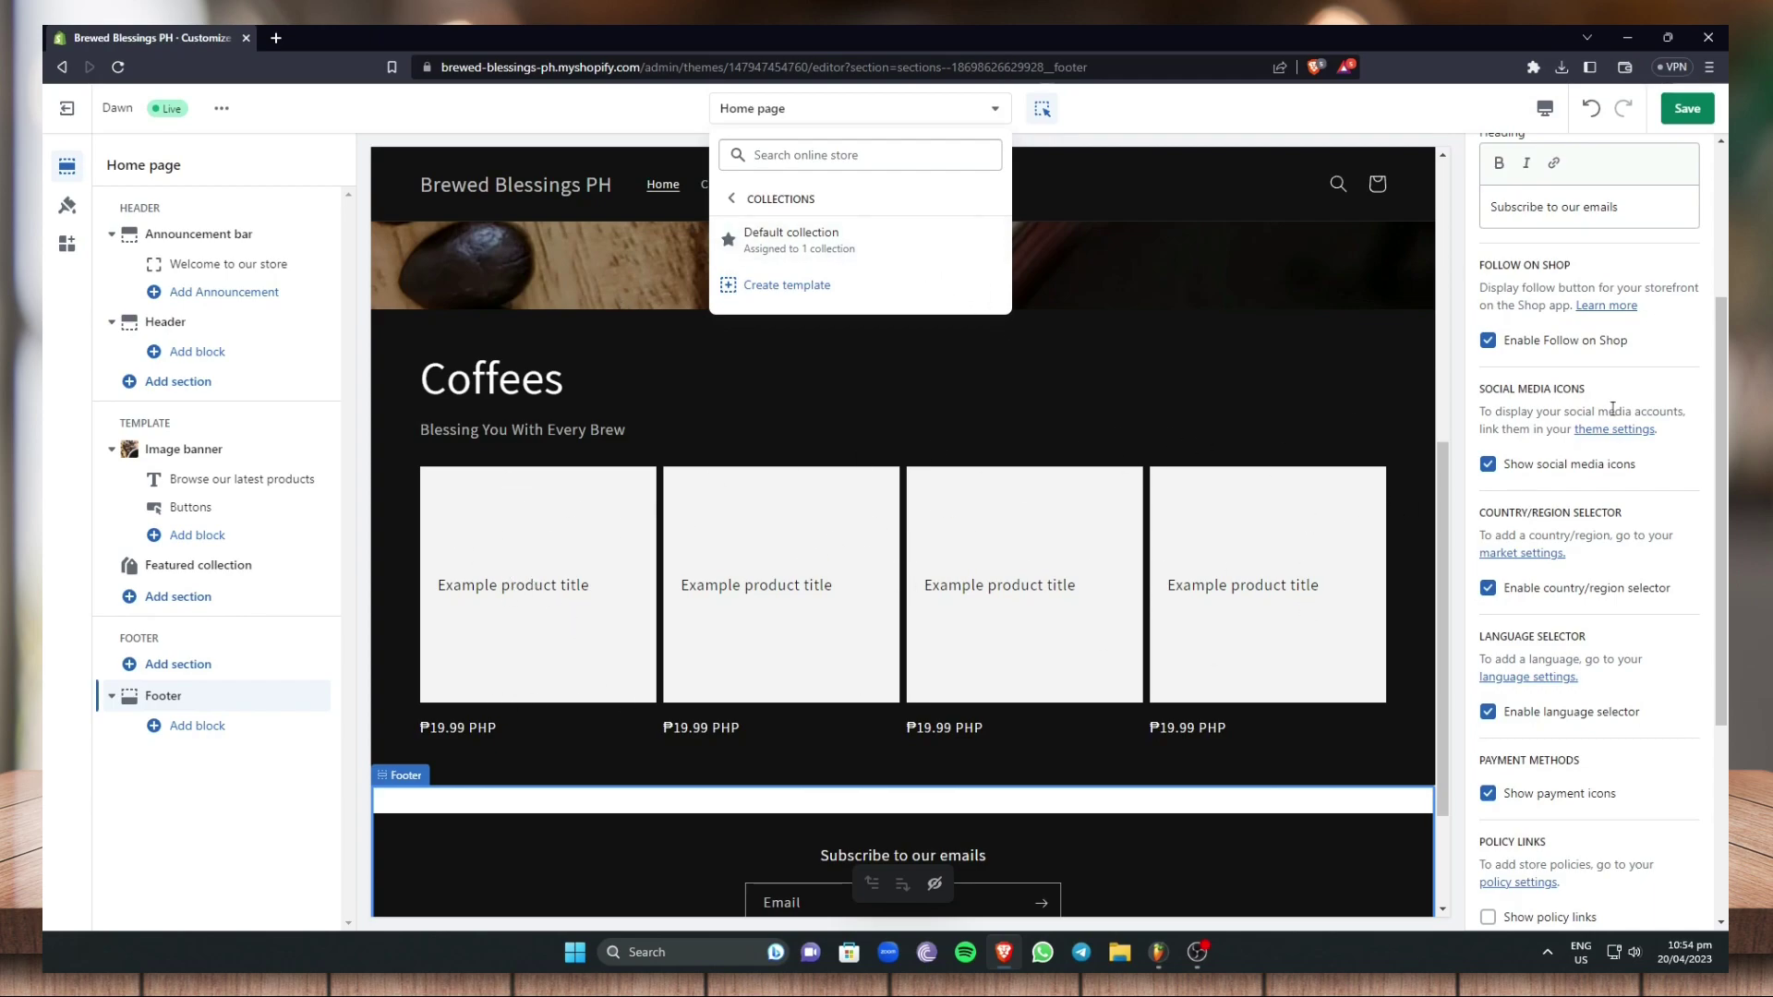
{"action": "scroll", "coordinate": [1320, 461], "scroll_direction": "down", "scroll_amount": 2}
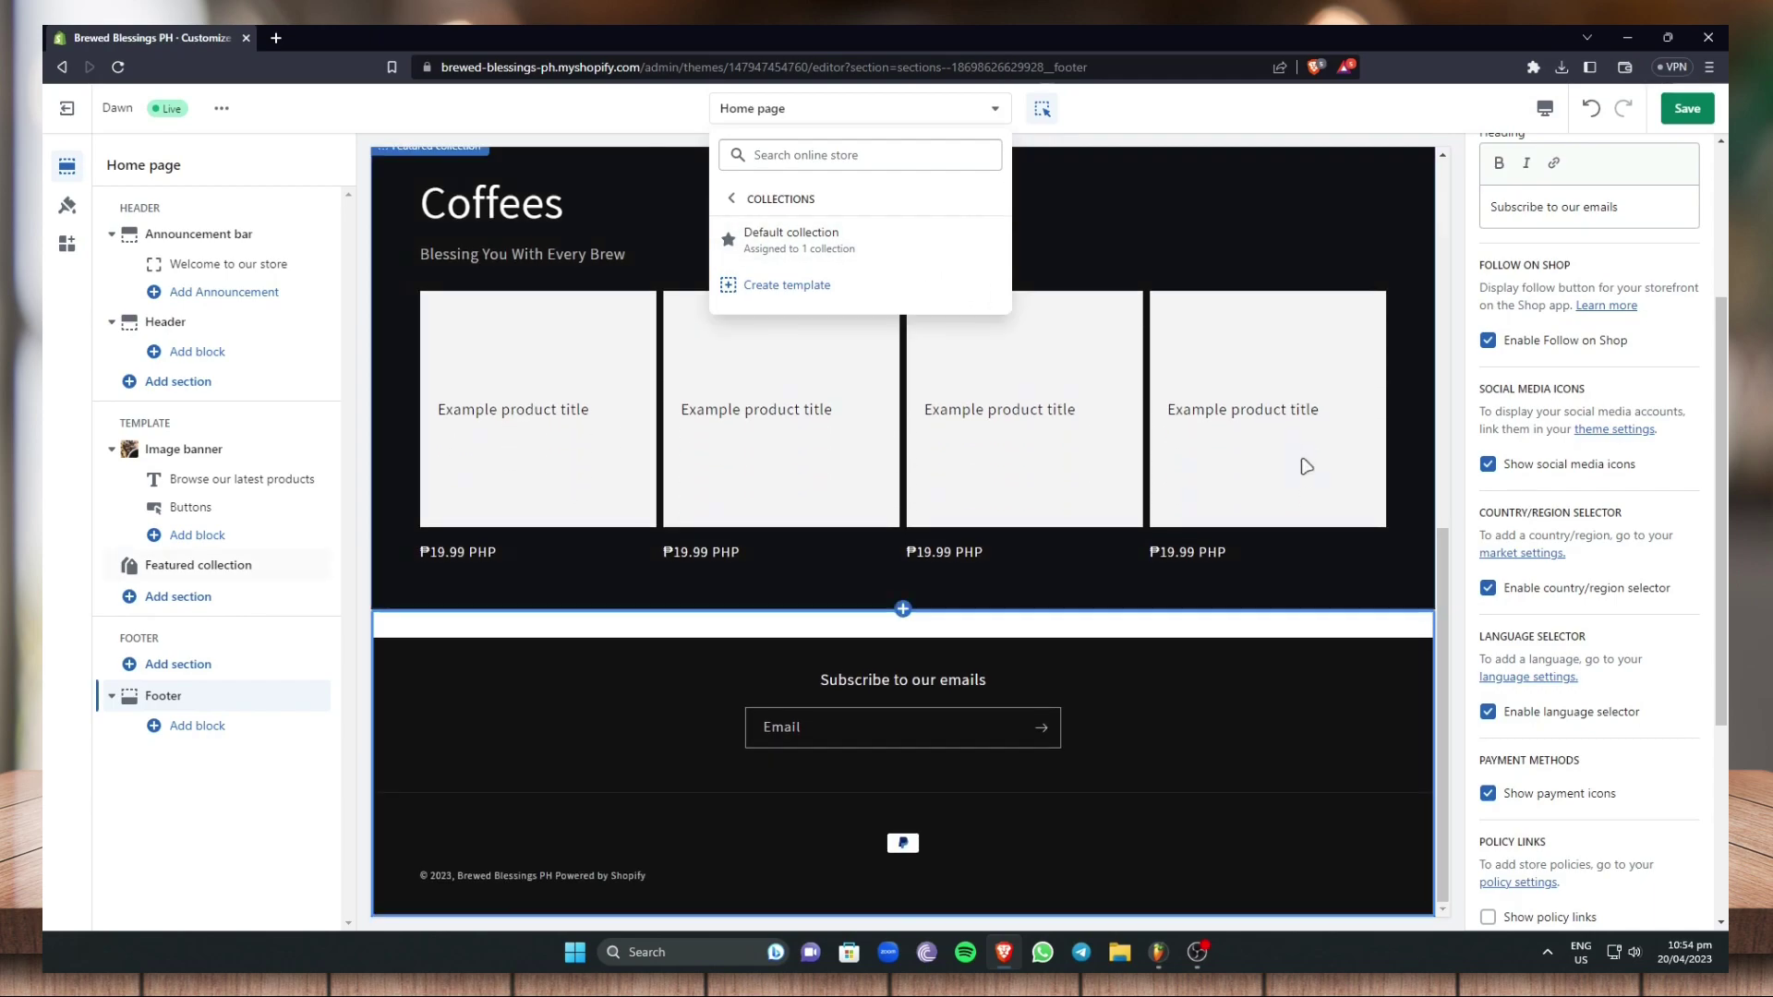
{"action": "left_click", "coordinate": [1018, 809]}
{"action": "left_click", "coordinate": [1209, 126]}
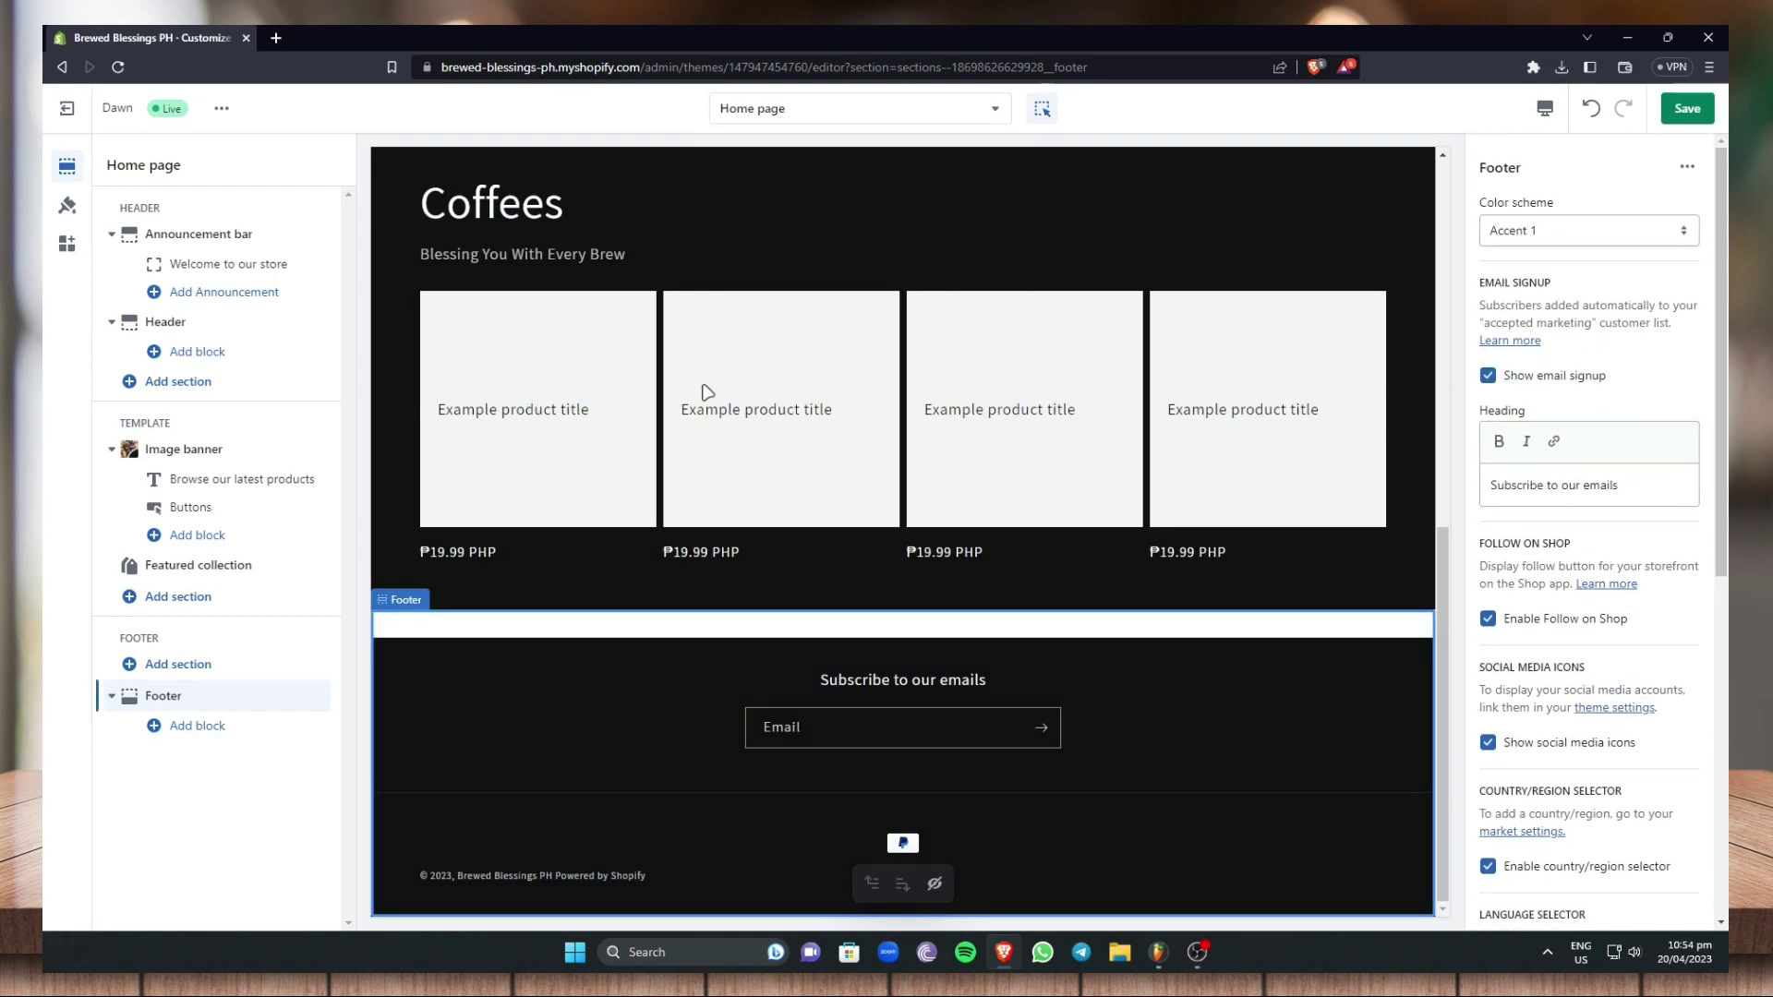
Review the whole customized home page in the preview, from the announcement bar down to the footer and back
{"action": "scroll", "coordinate": [704, 388], "scroll_direction": "up", "scroll_amount": 10}
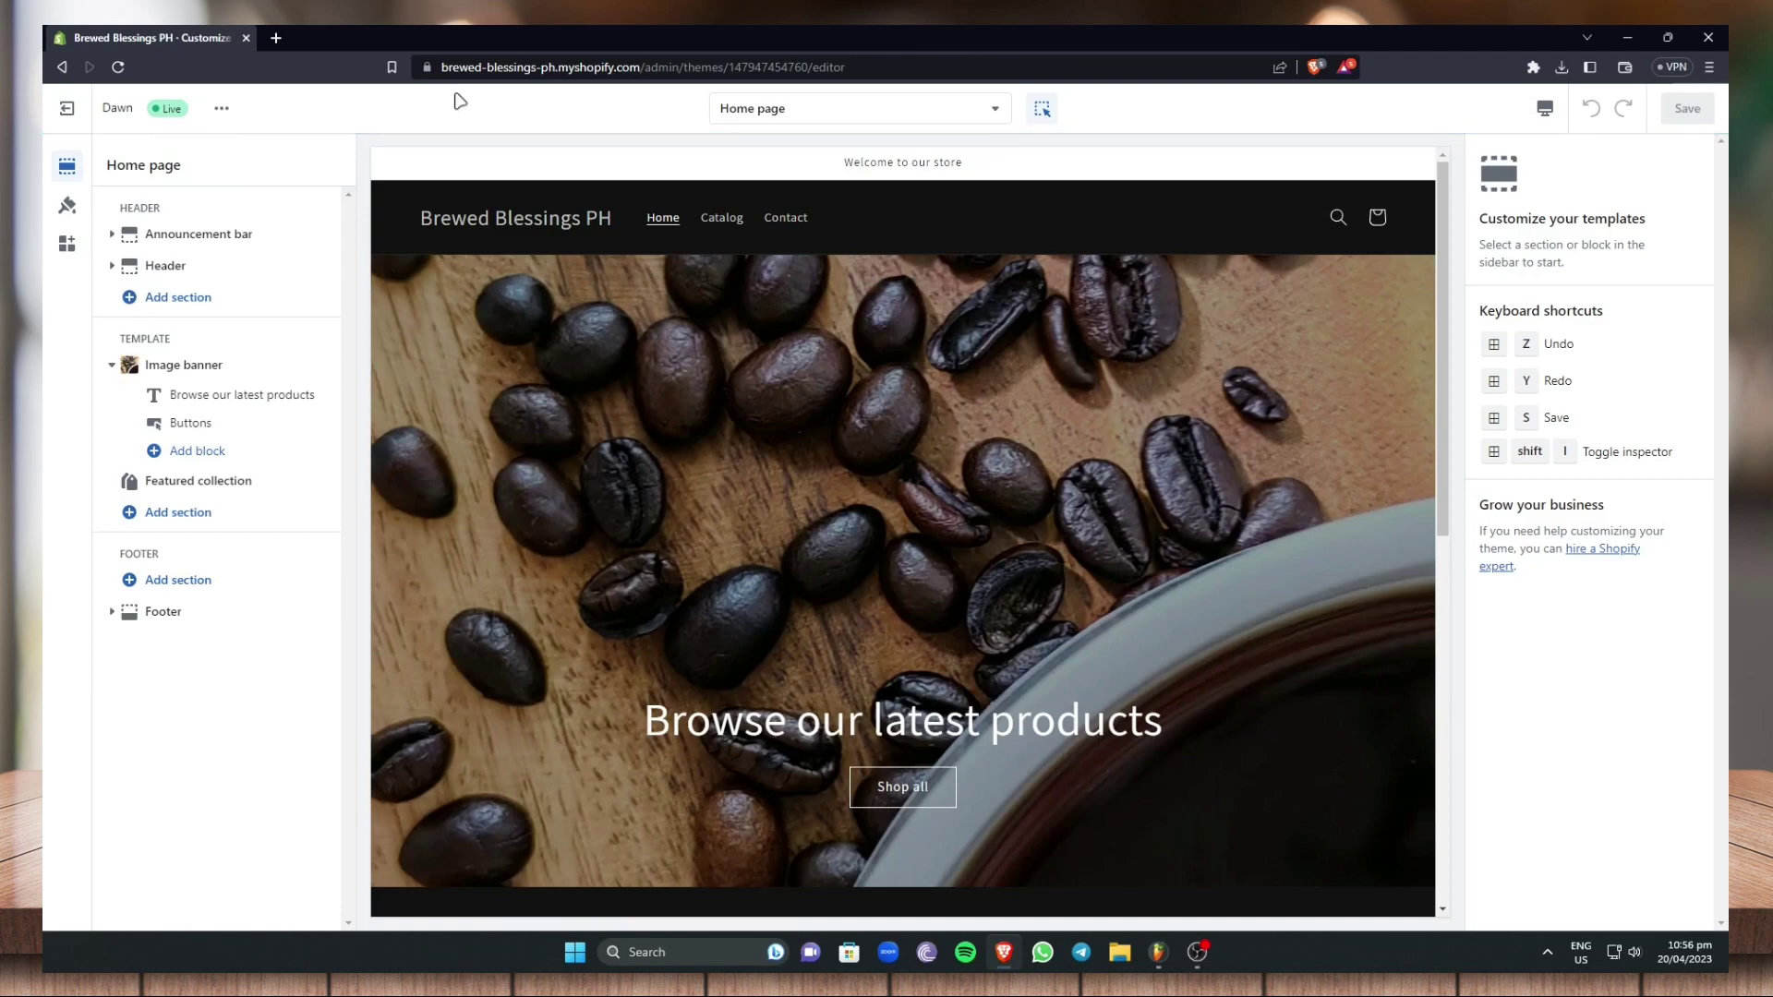
{"action": "scroll", "coordinate": [1175, 447], "scroll_direction": "down", "scroll_amount": 10}
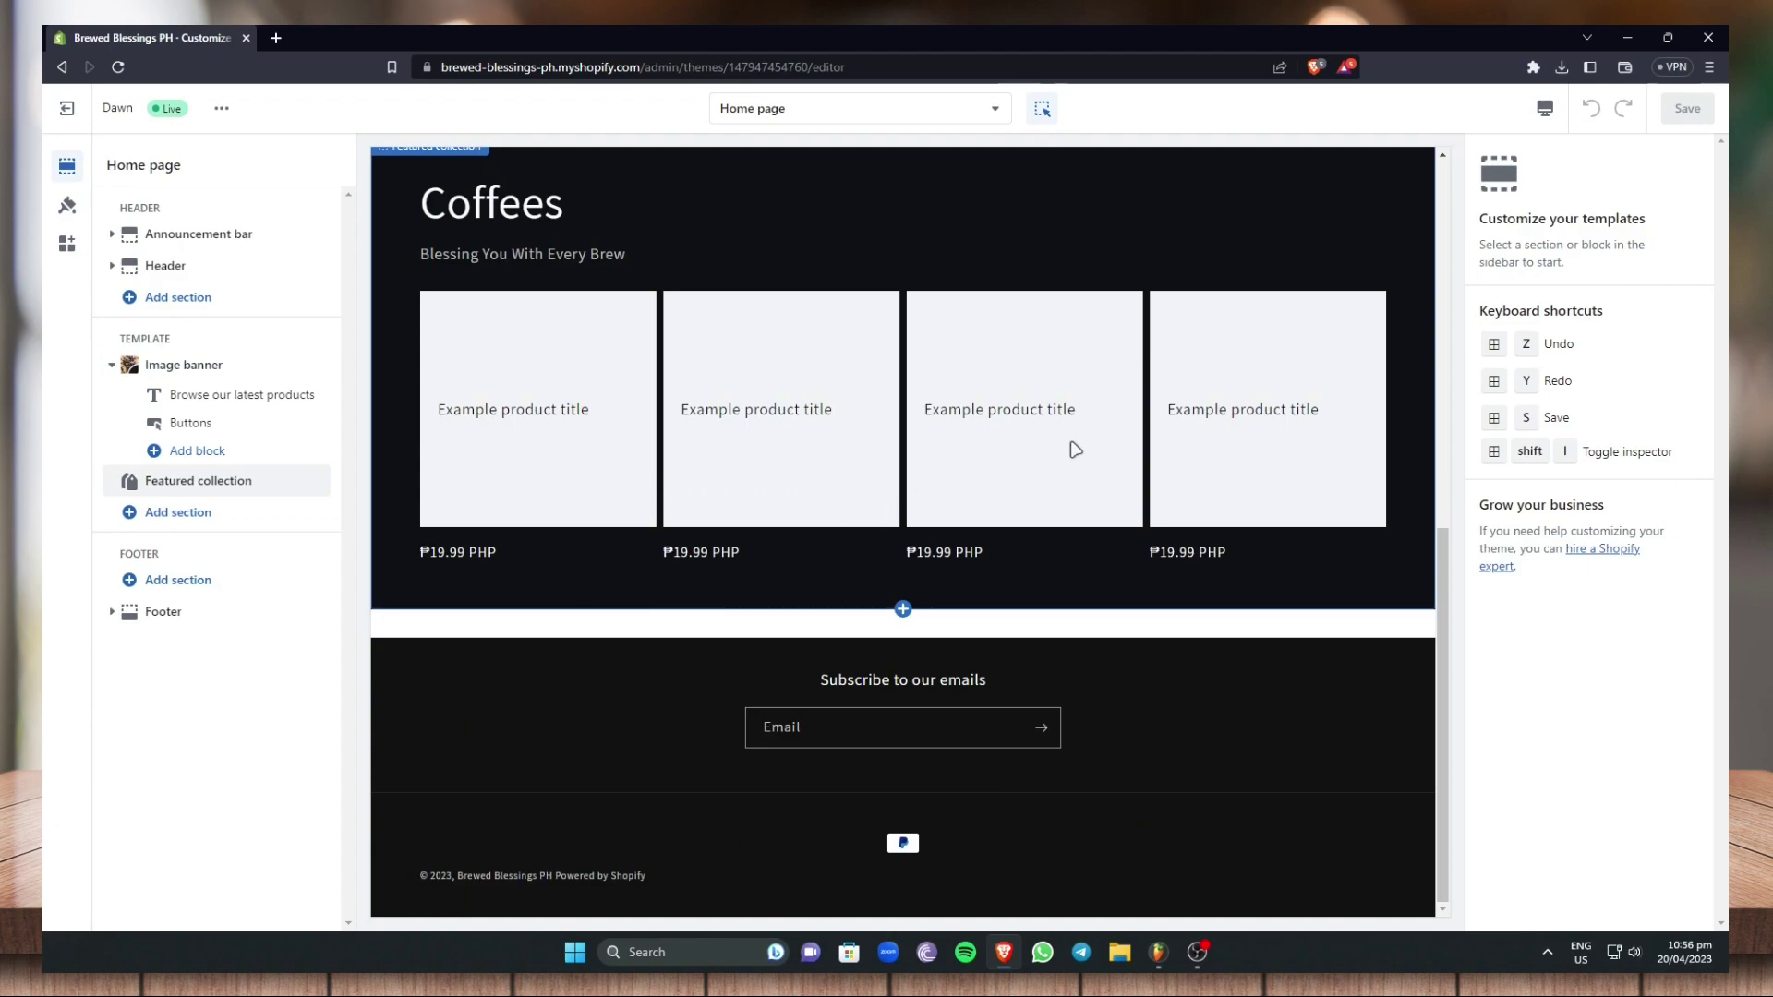
{"action": "scroll", "coordinate": [1340, 458], "scroll_direction": "up", "scroll_amount": 10}
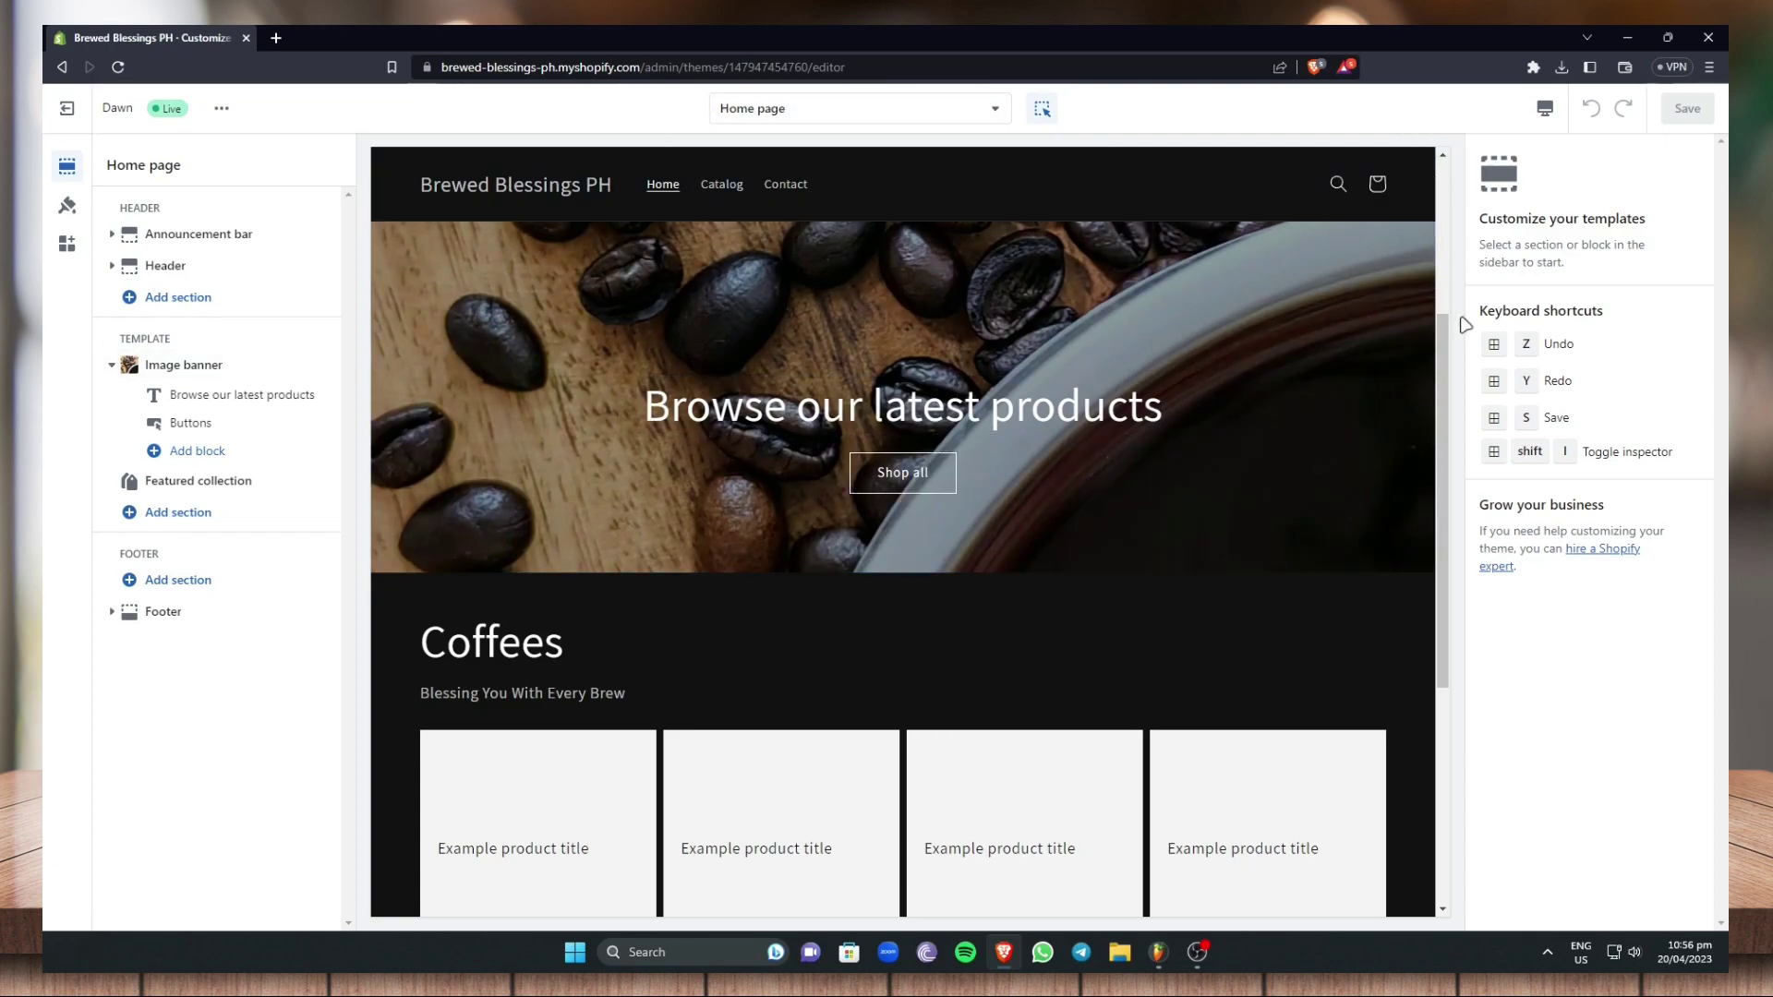
{"action": "left_click_drag", "start_coordinate": [1446, 334], "coordinate": [1451, 173]}
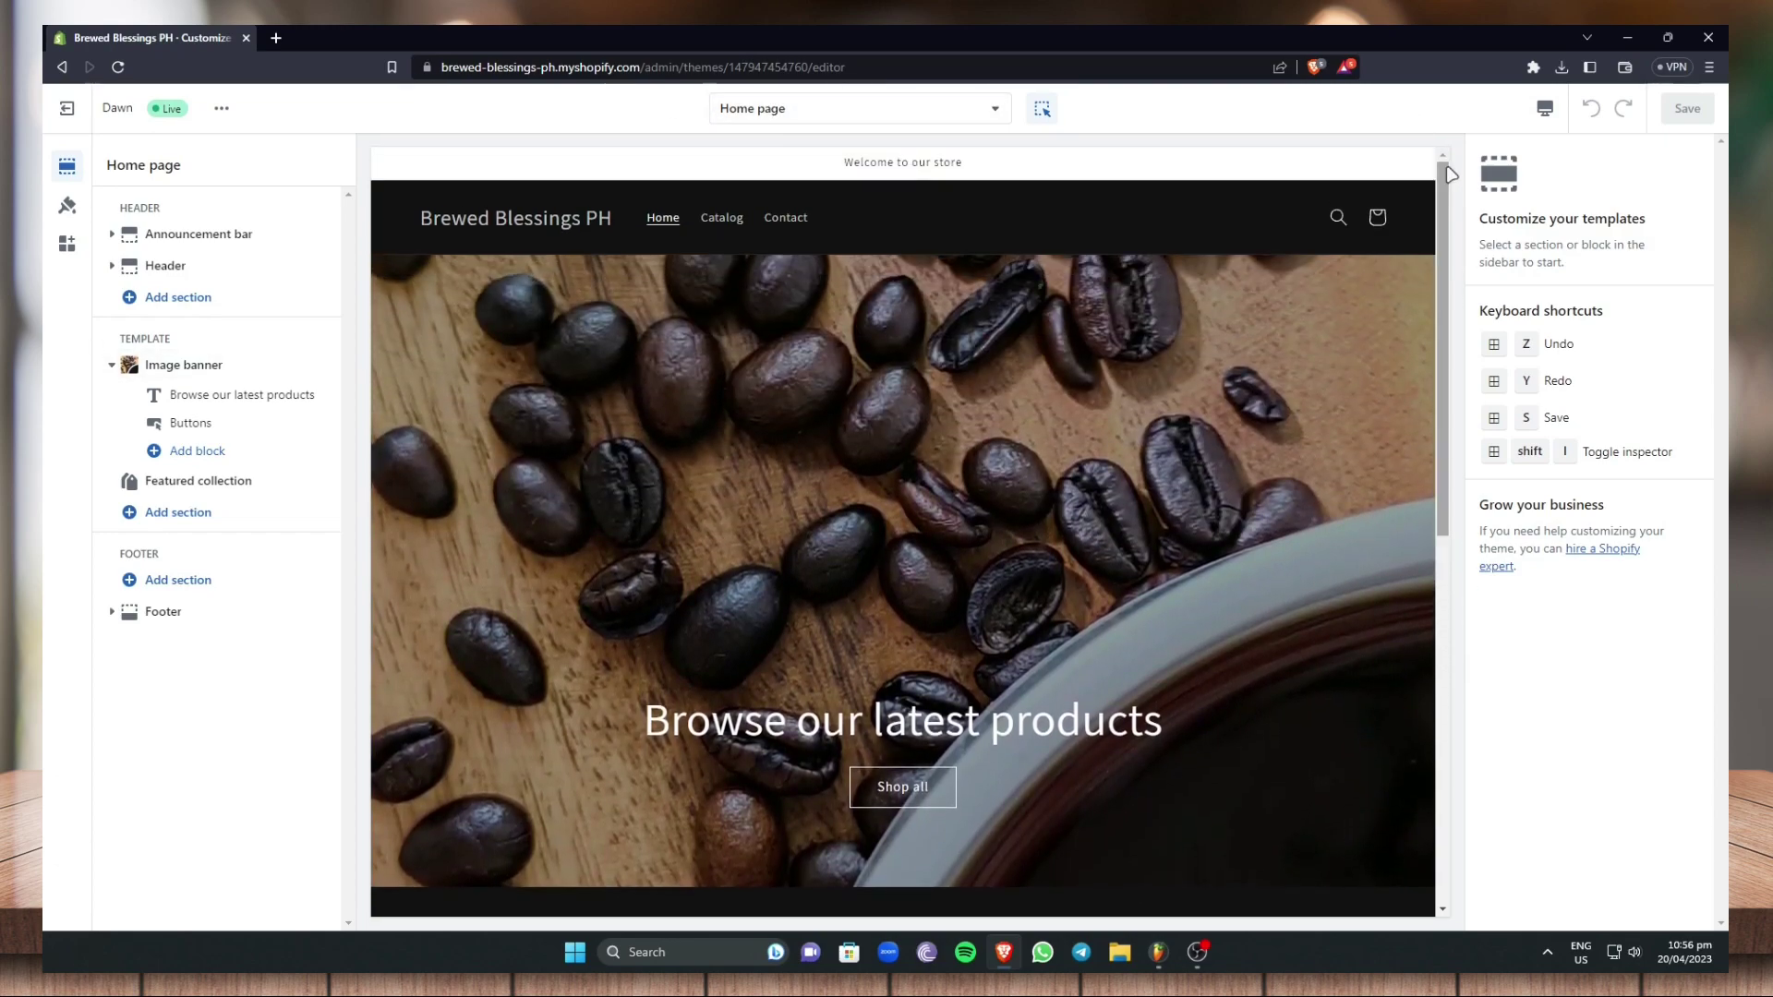